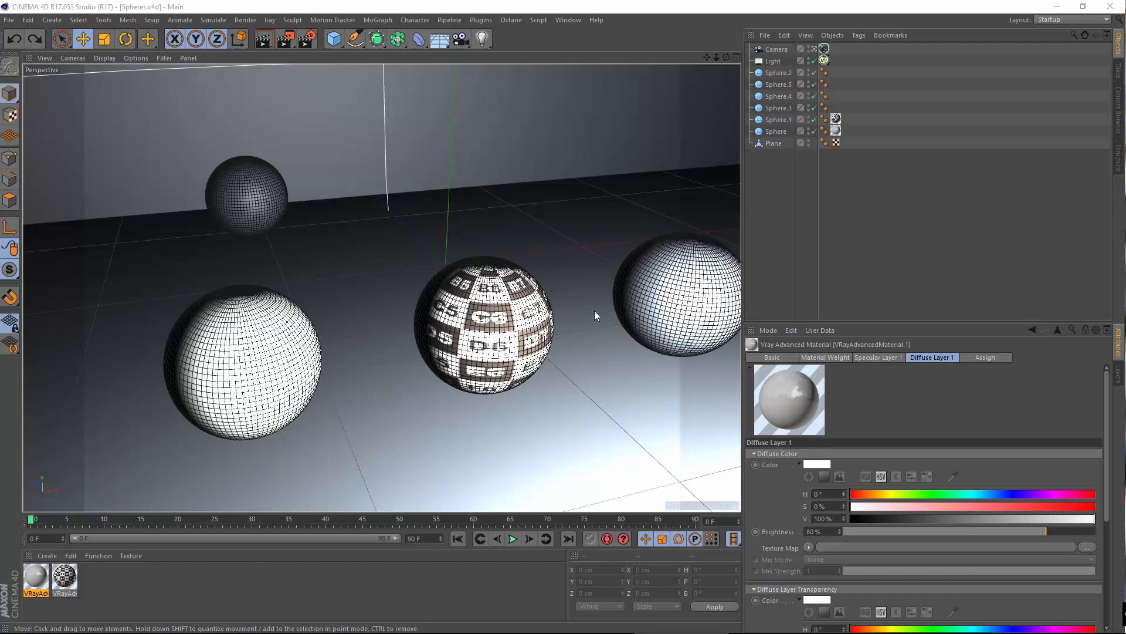
# - Delete the material texture tags from the Sphere.1 and Sphere objects
pyautogui.click(835, 131)
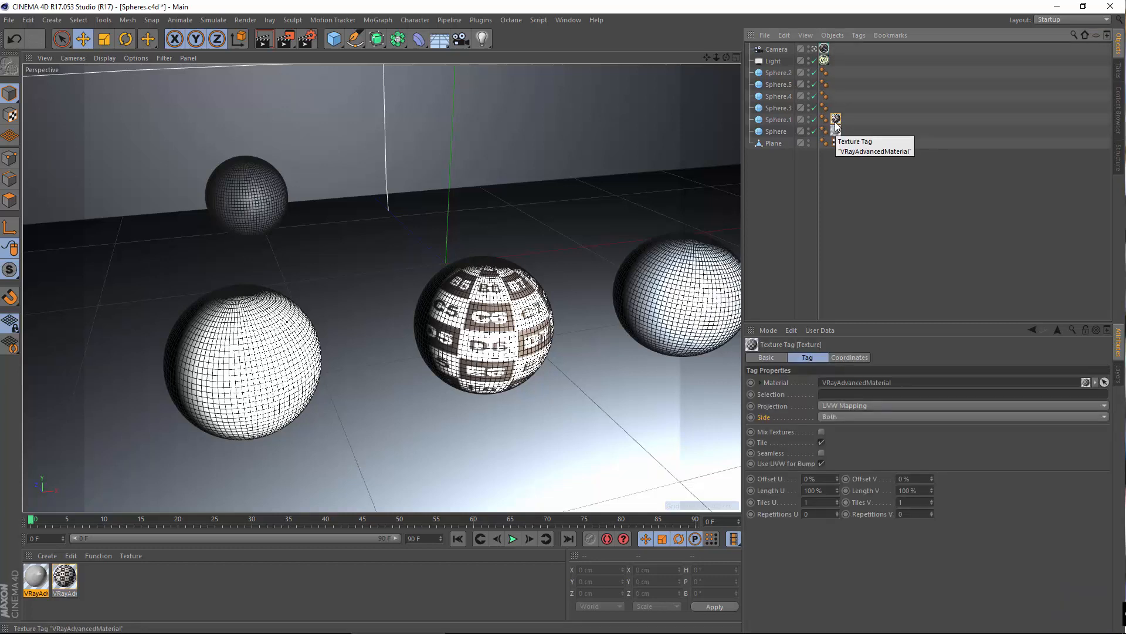
pyautogui.press('Delete')
pyautogui.click(836, 131)
pyautogui.press('Delete')
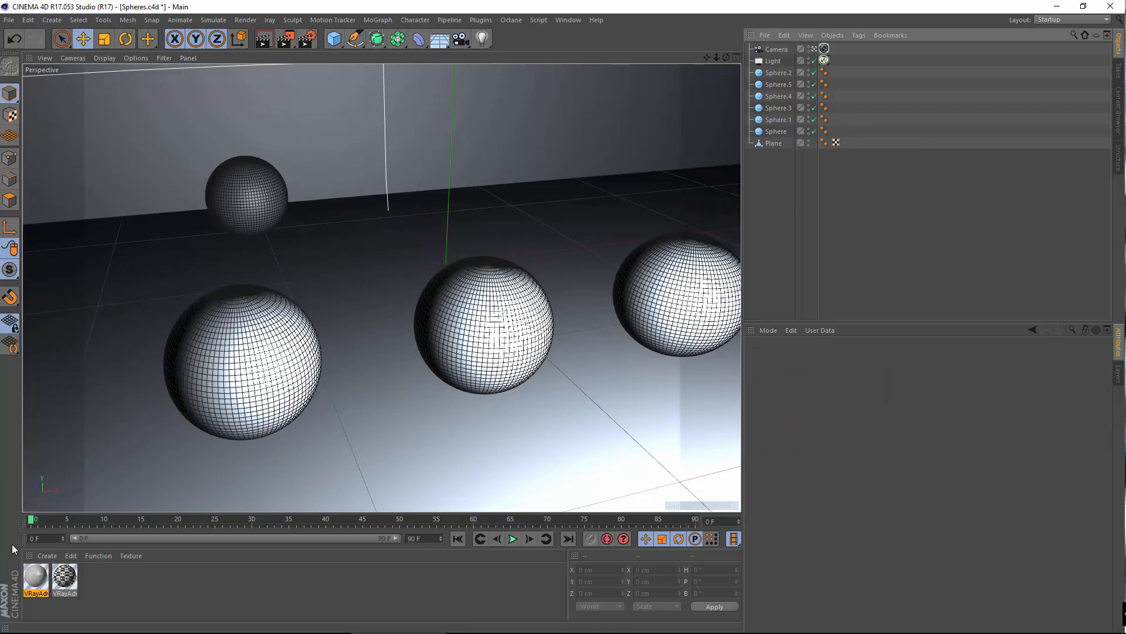
# - Delete both V-Ray materials from the scene's material list
pyautogui.click(63, 578)
pyautogui.press('Delete')
pyautogui.click(36, 578)
pyautogui.press('Delete')
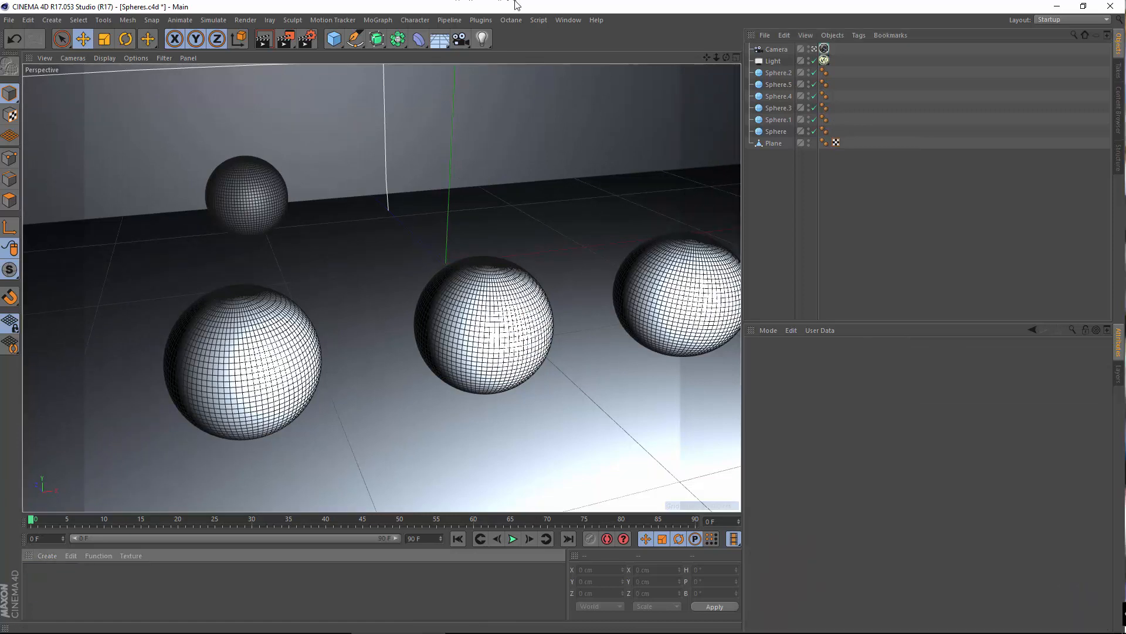
# - Look through the scene's objects, checking the camera, light, spheres and plane one after another
pyautogui.click(783, 72)
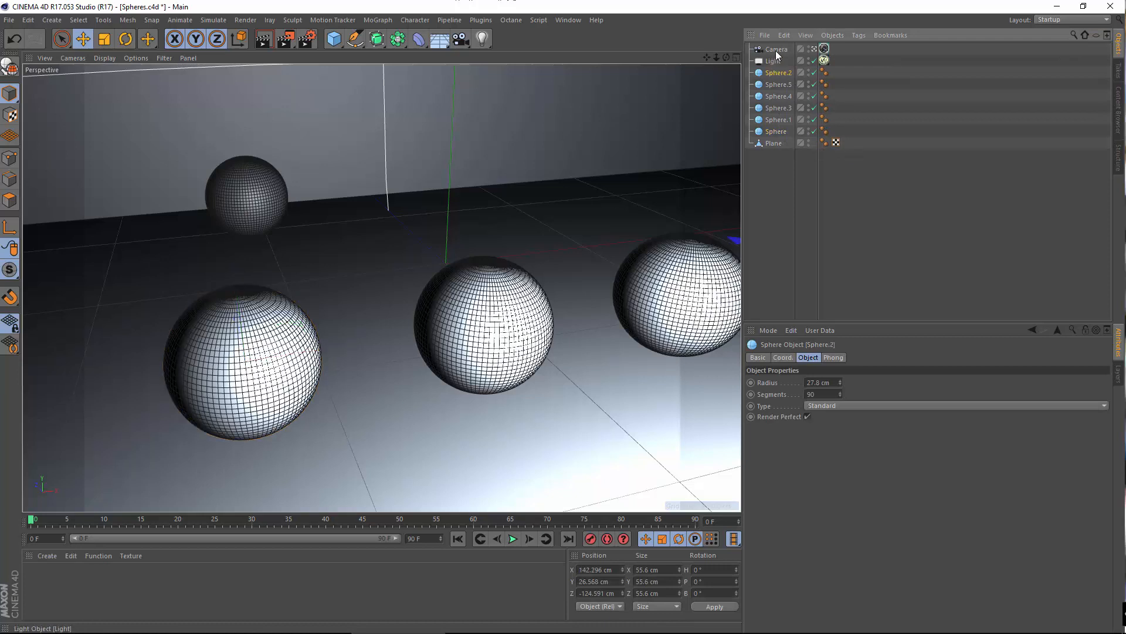
pyautogui.click(776, 50)
pyautogui.click(786, 73)
pyautogui.click(777, 143)
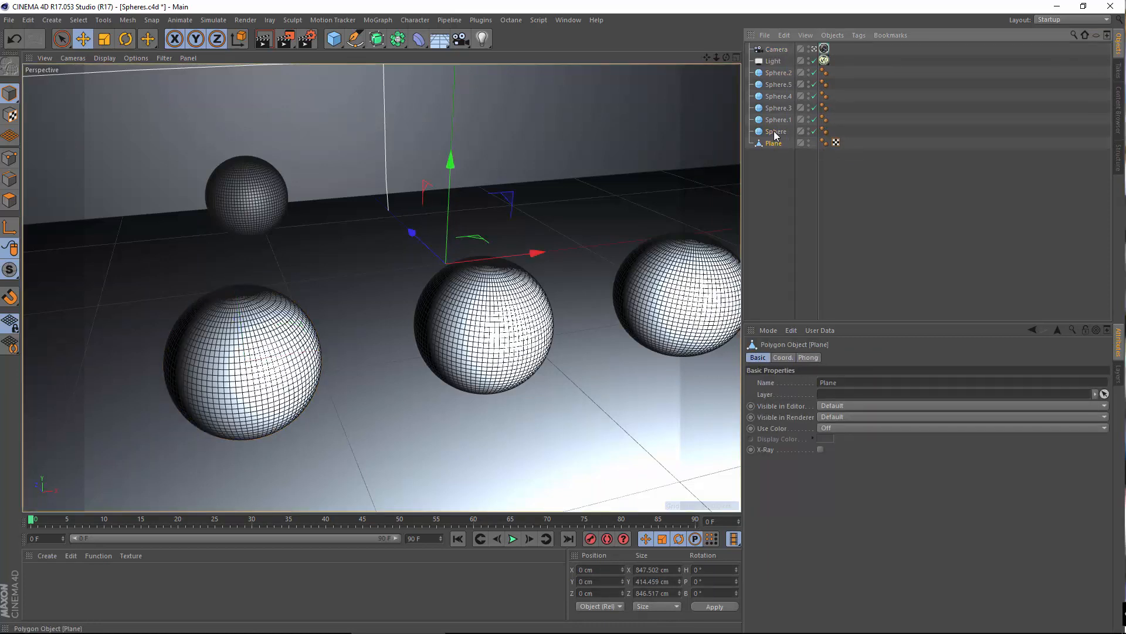
pyautogui.click(776, 131)
pyautogui.click(778, 73)
pyautogui.click(776, 49)
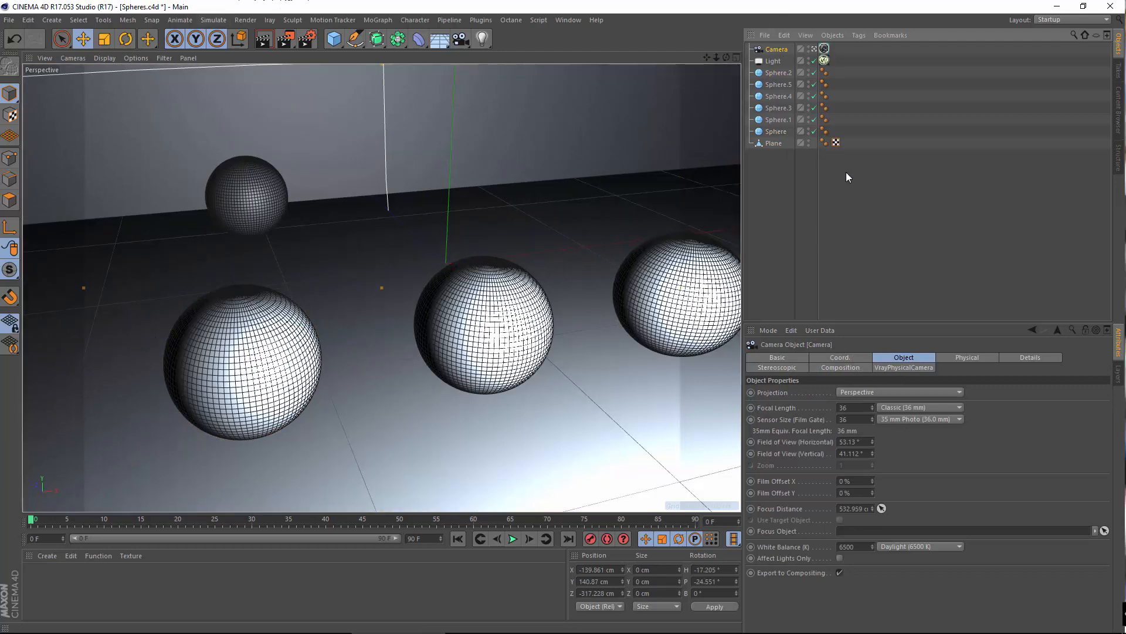
pyautogui.click(778, 181)
pyautogui.click(769, 143)
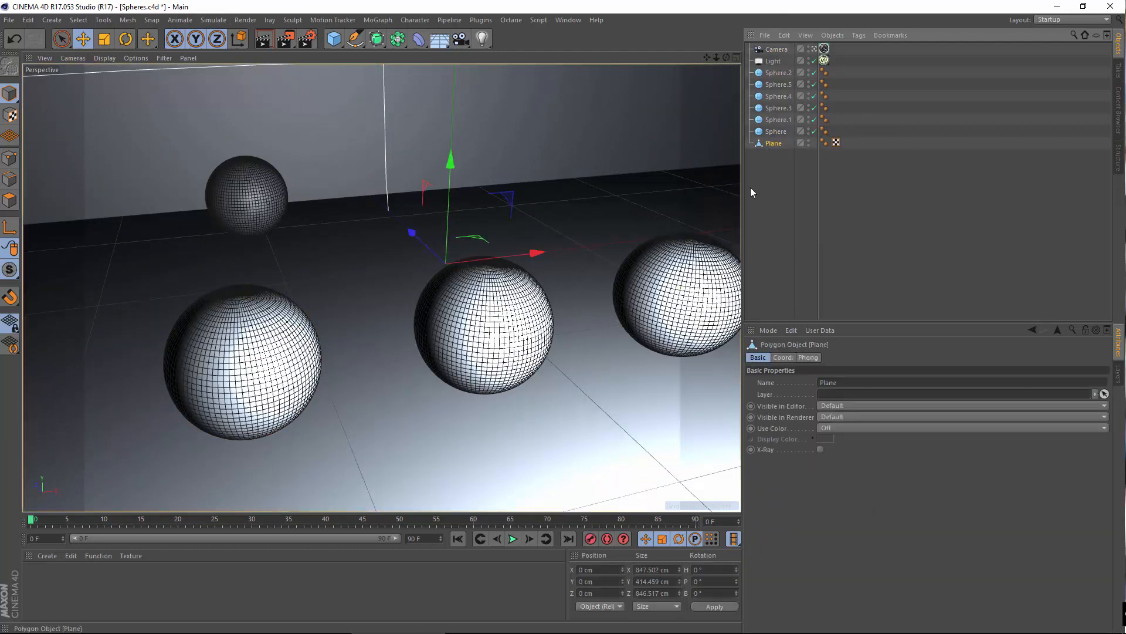
pyautogui.click(750, 187)
pyautogui.click(776, 143)
pyautogui.click(779, 61)
pyautogui.click(773, 220)
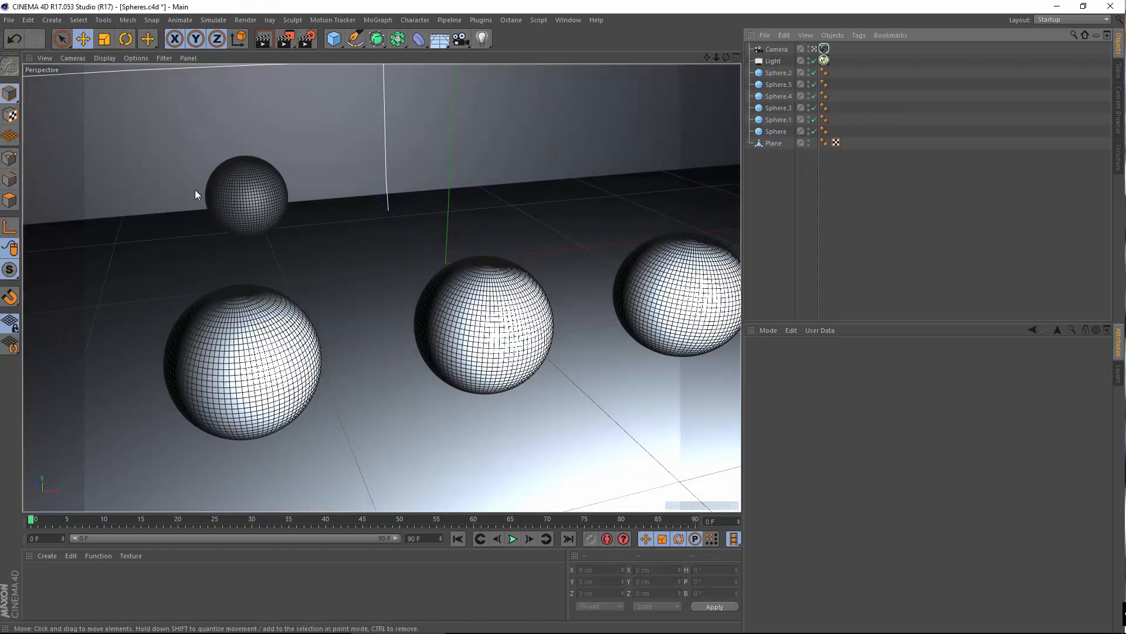
# - Delete the two spheres outside the row: Sphere.5 in the background and Sphere.4 in the foreground
pyautogui.click(210, 185)
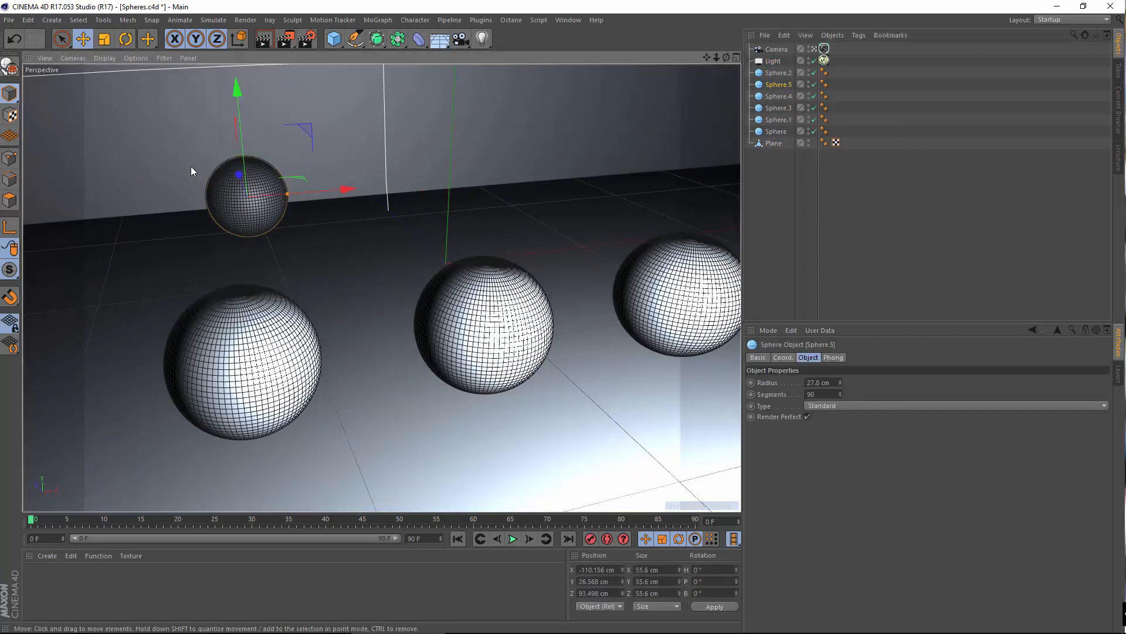
pyautogui.press('Delete')
pyautogui.scroll(-6, 370, 208)
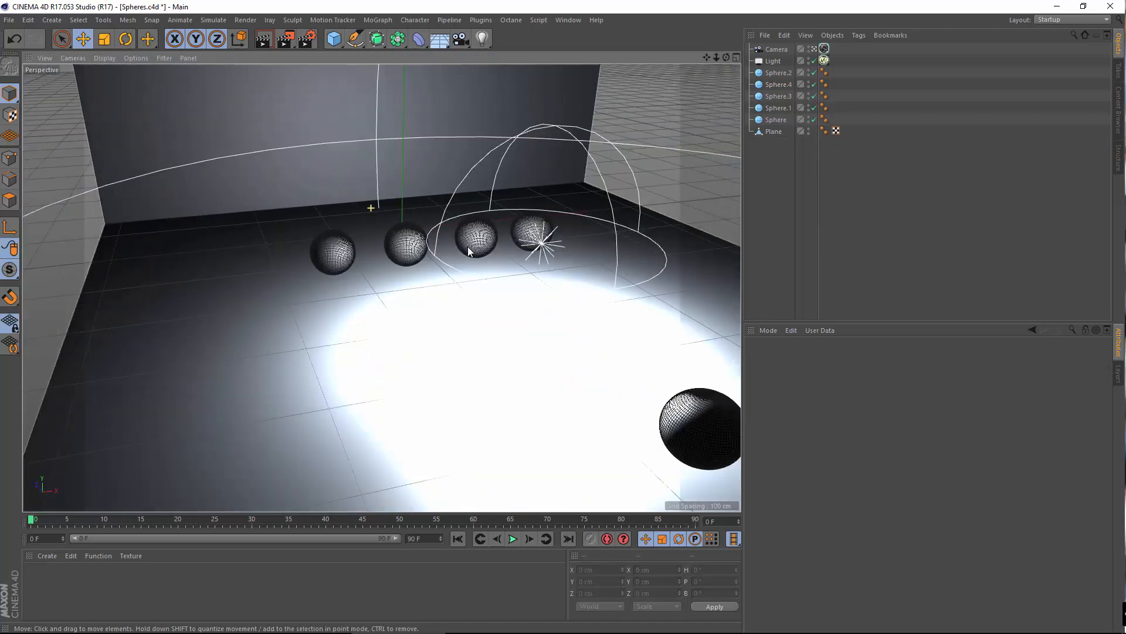
pyautogui.keyDown('alt'); pyautogui.moveTo(469, 251); pyautogui.dragTo(438, 320); pyautogui.keyUp('alt')
pyautogui.click(291, 339)
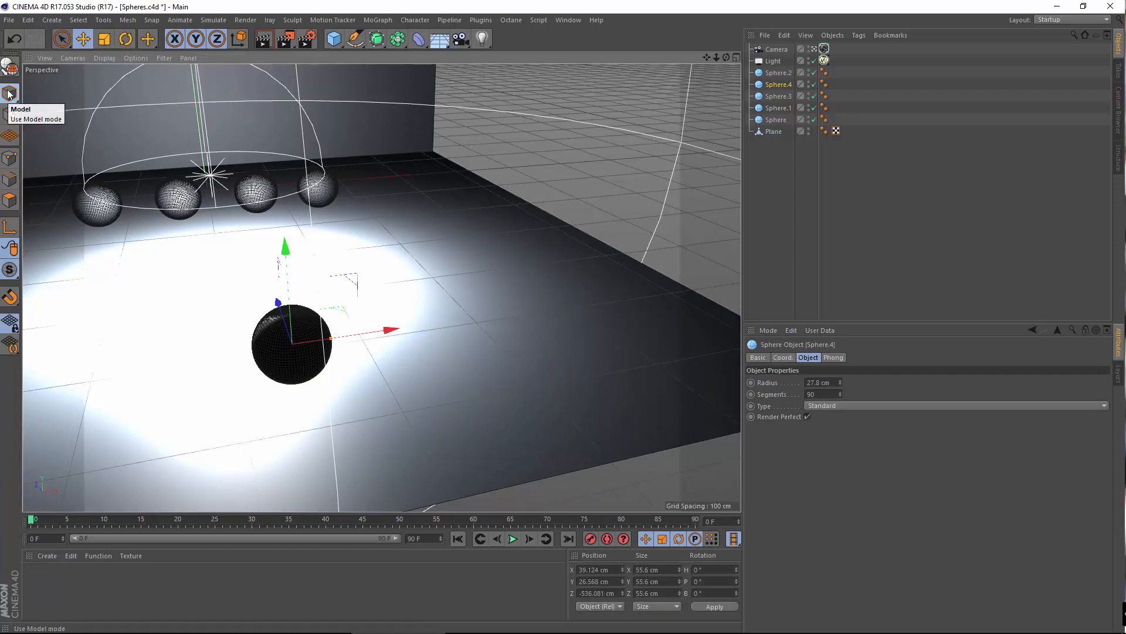
pyautogui.press('Delete')
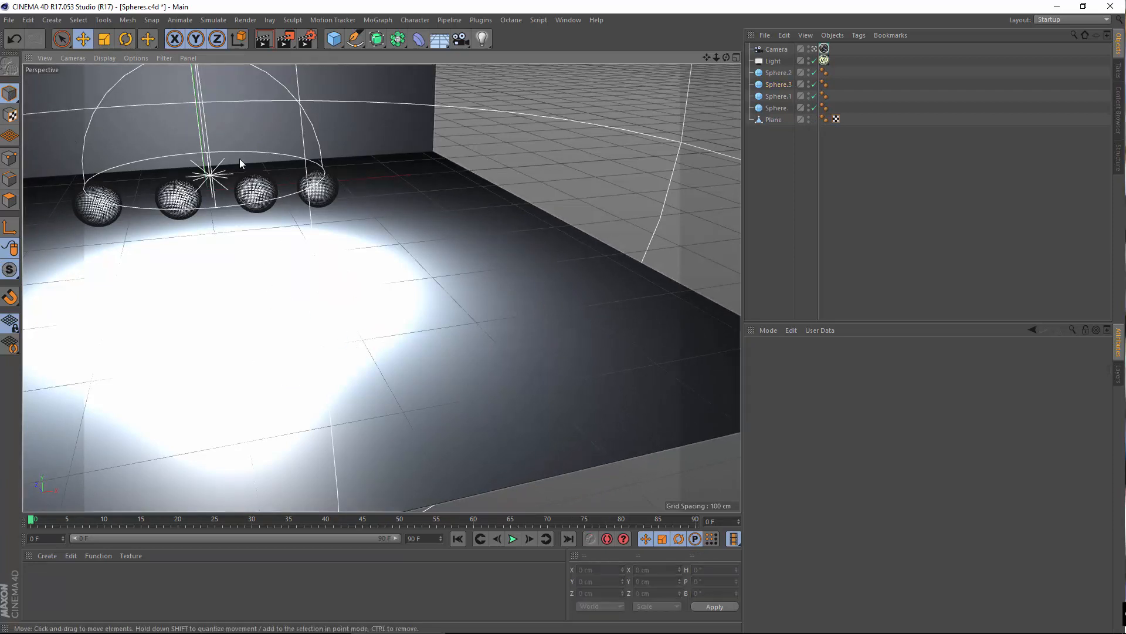
# - Examine the row of four spheres from several angles and distances
pyautogui.keyDown('alt'); pyautogui.moveTo(431, 331); pyautogui.dragTo(642, 388, button='middle'); pyautogui.keyUp('alt')
pyautogui.scroll(5, 418, 251)
pyautogui.keyDown('alt'); pyautogui.moveTo(367, 283); pyautogui.dragTo(322, 287); pyautogui.keyUp('alt')
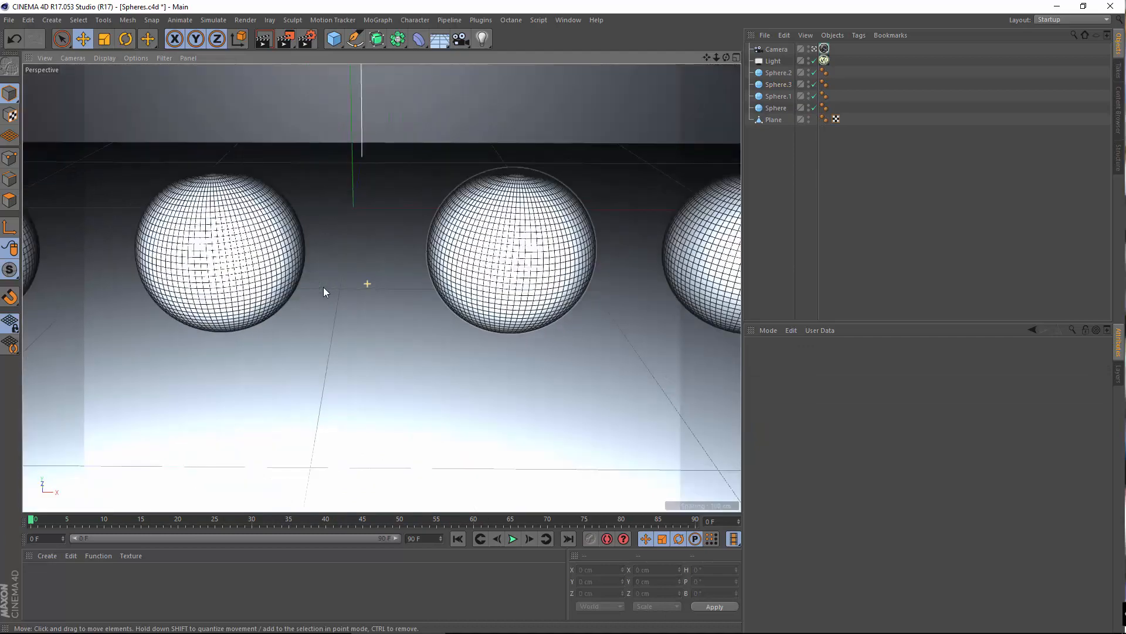
pyautogui.keyDown('alt'); pyautogui.moveTo(323, 287); pyautogui.dragTo(487, 351, button='middle'); pyautogui.keyUp('alt')
pyautogui.scroll(-5, 487, 351)
pyautogui.keyDown('alt'); pyautogui.moveTo(542, 319); pyautogui.dragTo(350, 332, button='middle'); pyautogui.keyUp('alt')
pyautogui.keyDown('alt'); pyautogui.moveTo(321, 355); pyautogui.dragTo(329, 361); pyautogui.keyUp('alt')
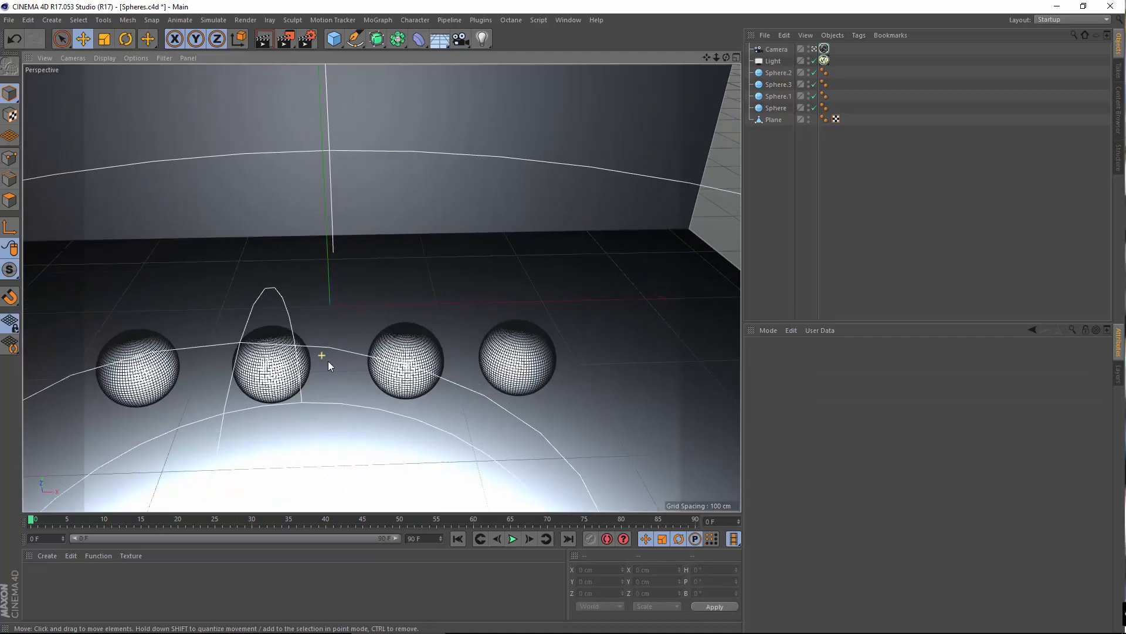
pyautogui.keyDown('alt'); pyautogui.moveTo(328, 360); pyautogui.dragTo(434, 345, button='middle'); pyautogui.keyUp('alt')
pyautogui.keyDown('alt'); pyautogui.moveTo(370, 359); pyautogui.dragTo(397, 355); pyautogui.keyUp('alt')
pyautogui.keyDown('alt'); pyautogui.moveTo(371, 336); pyautogui.dragTo(387, 352, button='middle'); pyautogui.keyUp('alt')
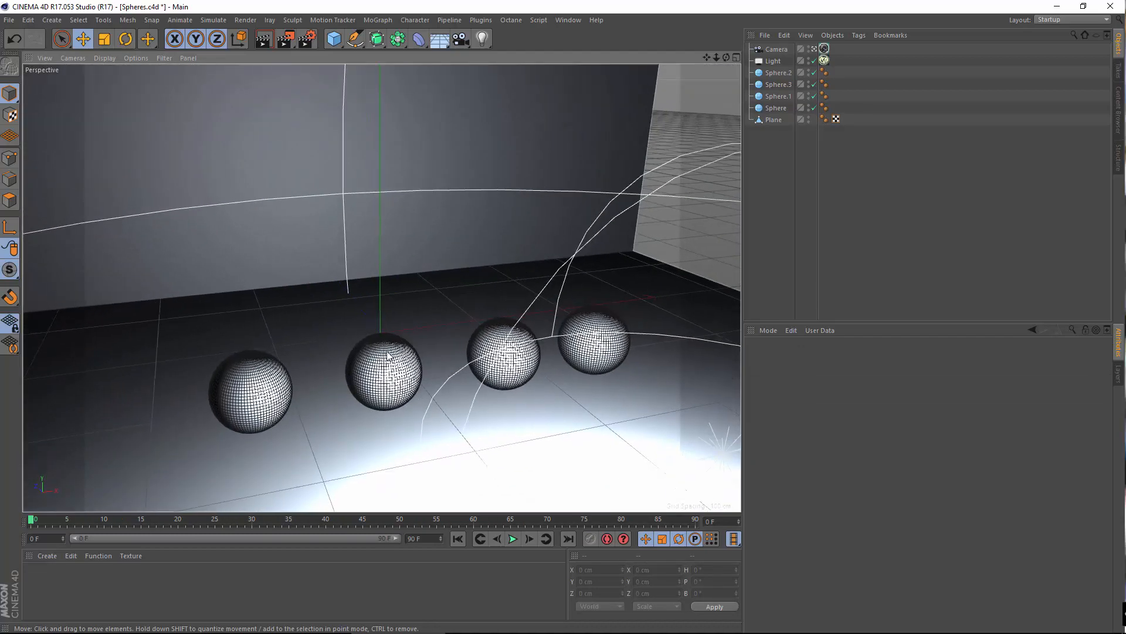
pyautogui.scroll(2, 387, 355)
# - Create a new VRayAdvancedMaterial from the VrayBridge shaders
pyautogui.click(38, 554)
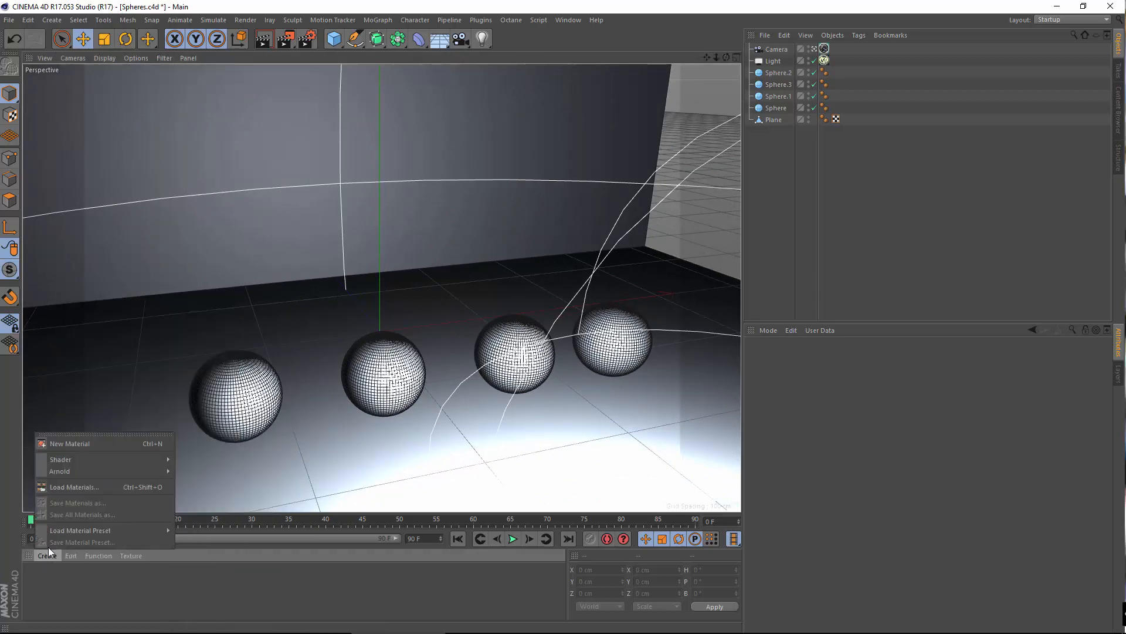
pyautogui.moveTo(91, 456)
pyautogui.moveTo(217, 440)
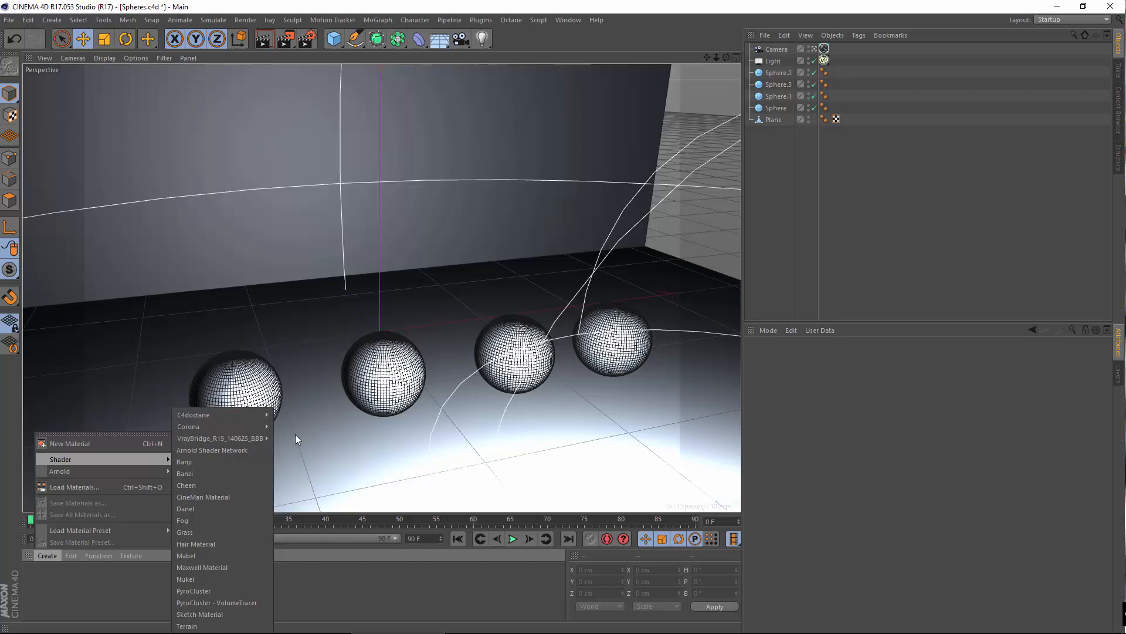
pyautogui.moveTo(242, 415)
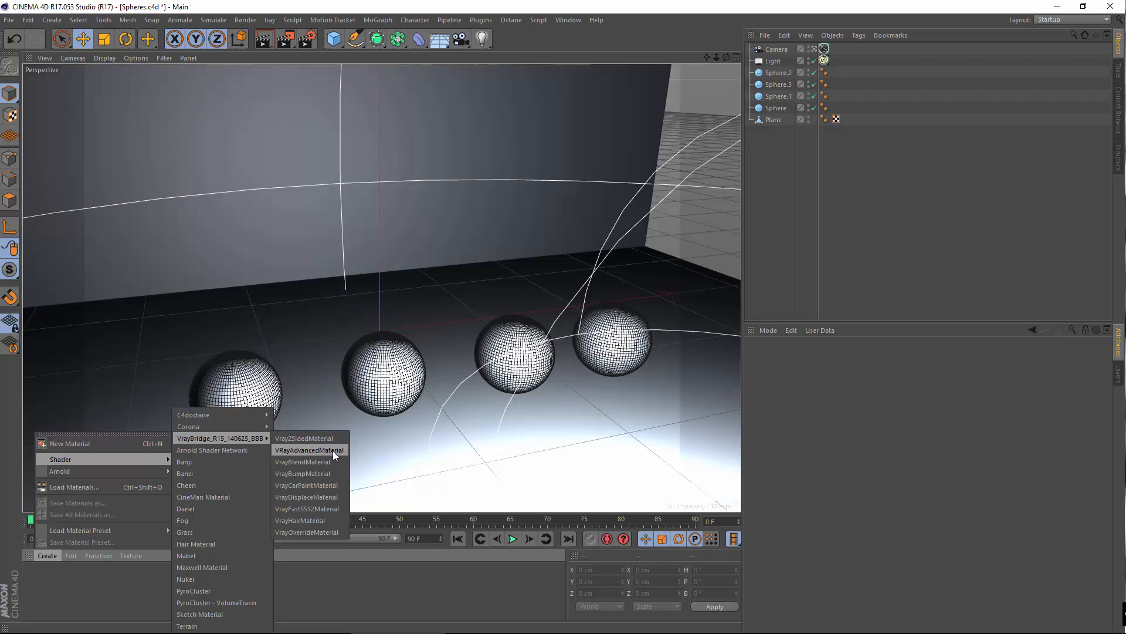
pyautogui.click(333, 450)
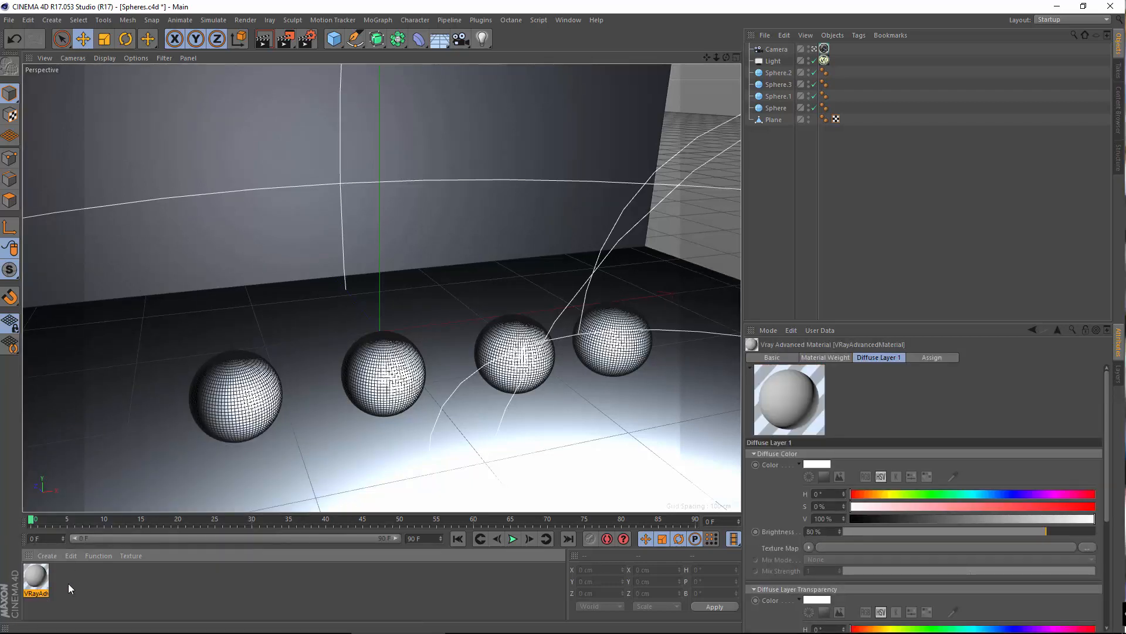
# - Open the new V-Ray material for editing and show its Diffuse Layer 1 settings
pyautogui.doubleClick(37, 575)
pyautogui.click(507, 80)
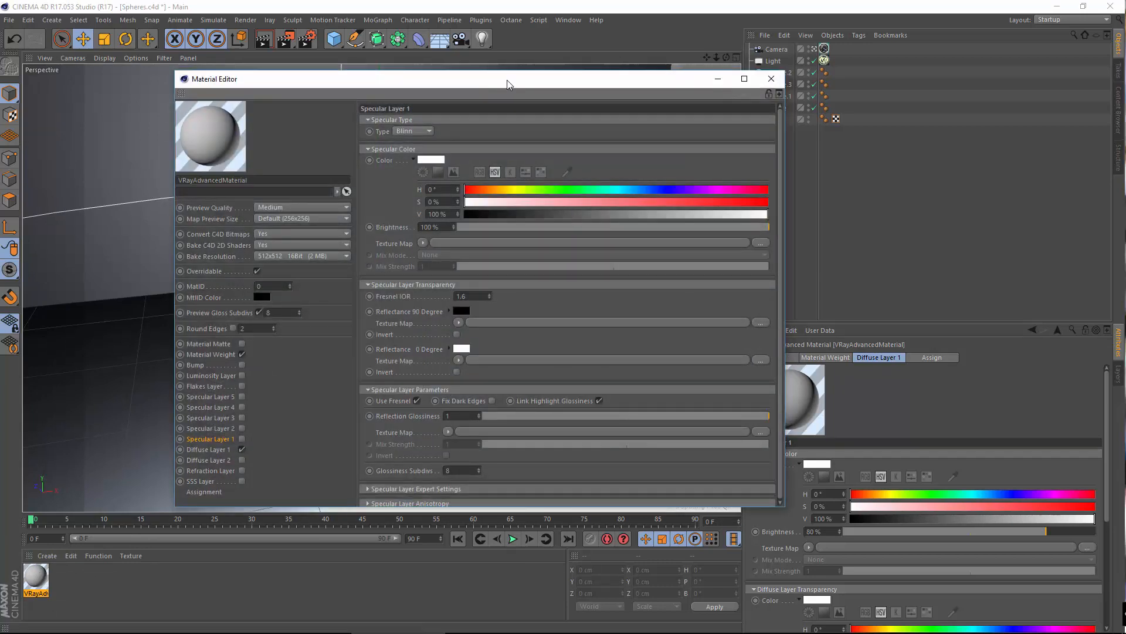
pyautogui.moveTo(473, 86); pyautogui.dragTo(544, 81)
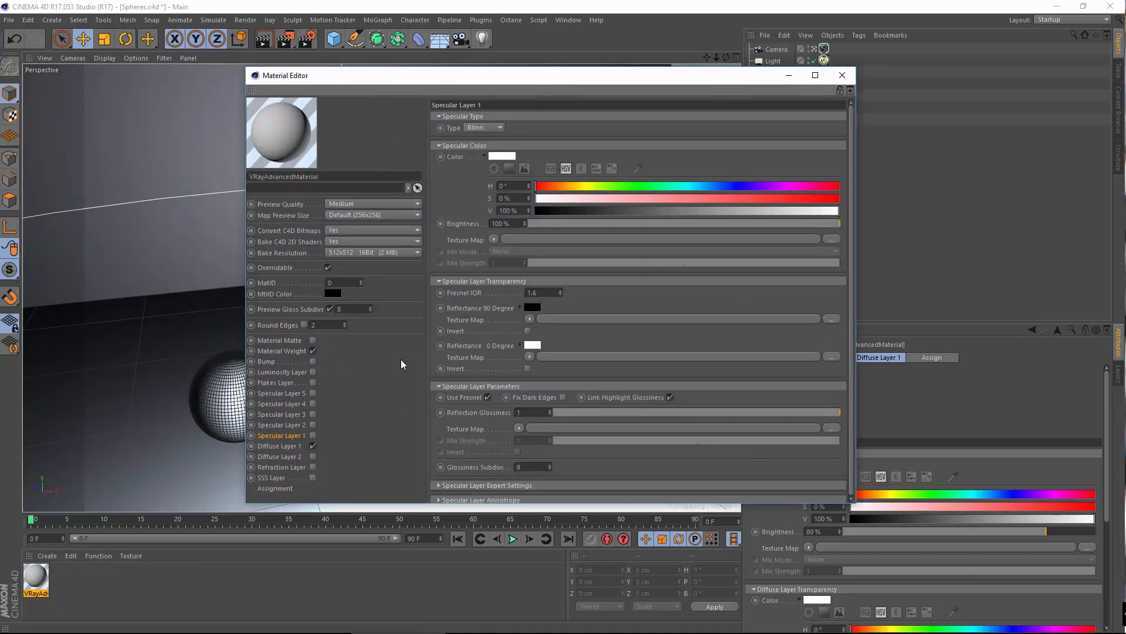
pyautogui.click(288, 444)
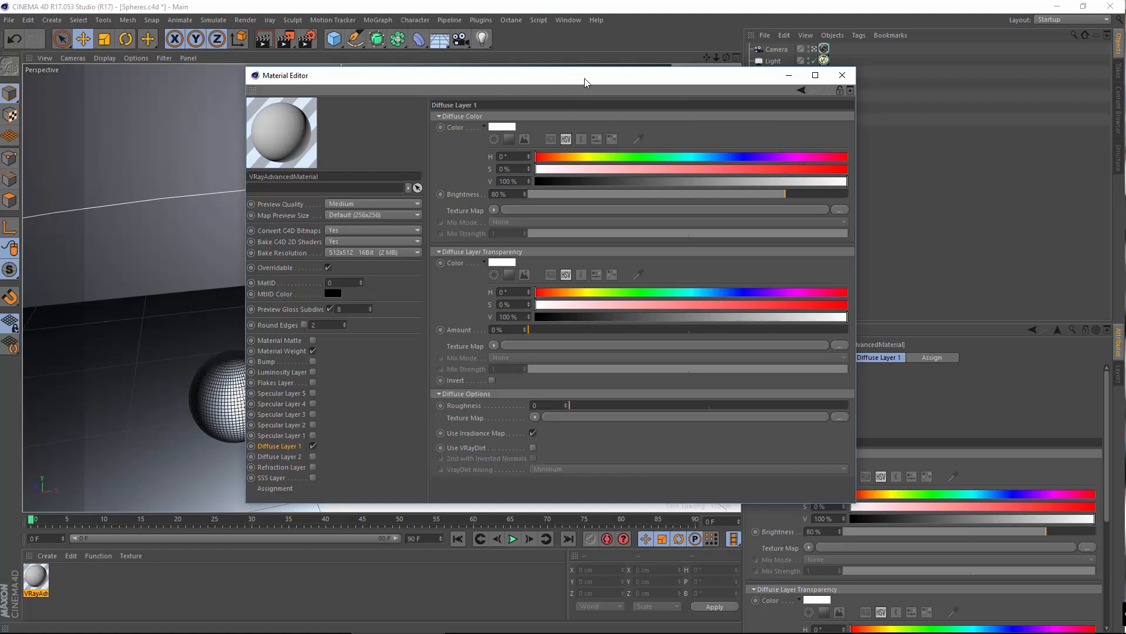
pyautogui.moveTo(584, 79); pyautogui.dragTo(573, 102)
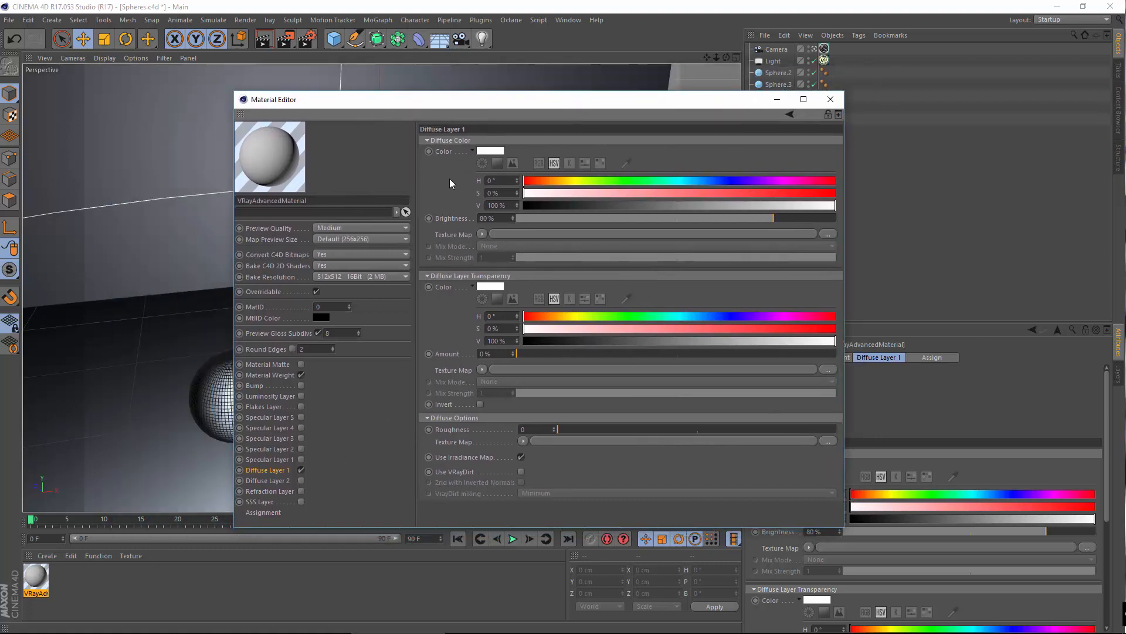
# - Load textureGrid_1k.jpg as the diffuse texture map without copying it to the project location, and close the material editor
pyautogui.click(482, 235)
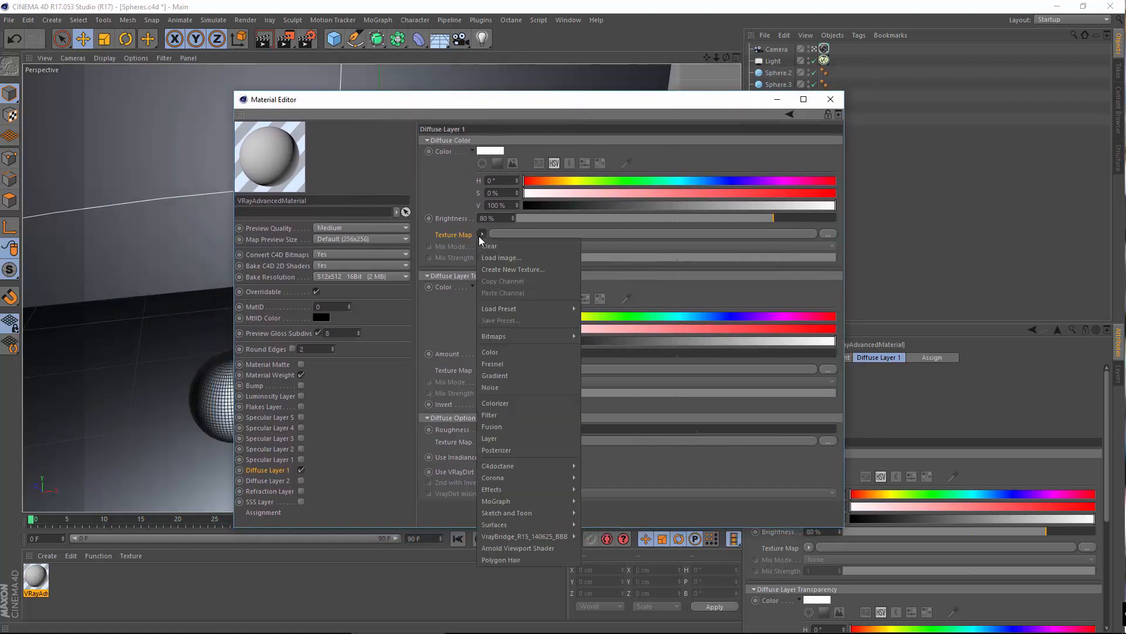
pyautogui.click(503, 258)
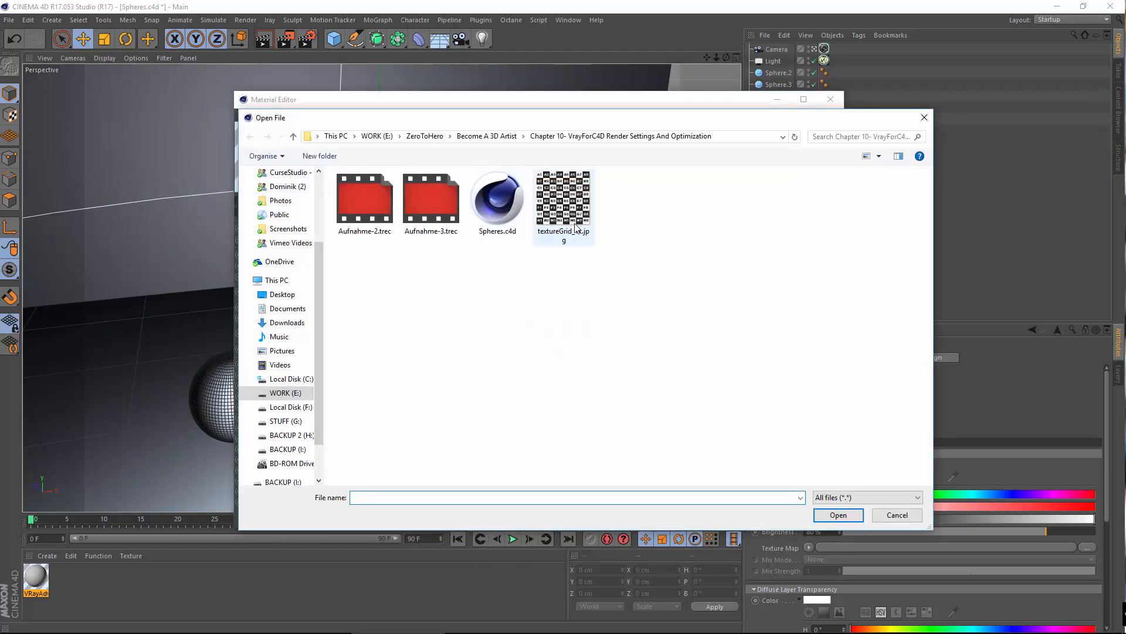
pyautogui.click(563, 211)
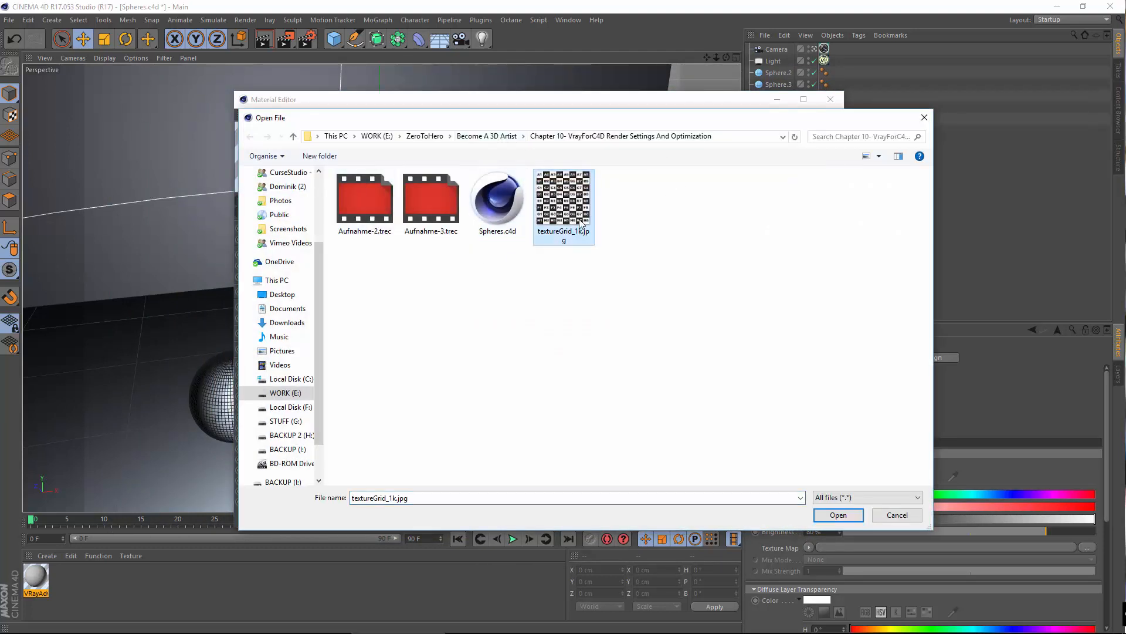
pyautogui.click(845, 520)
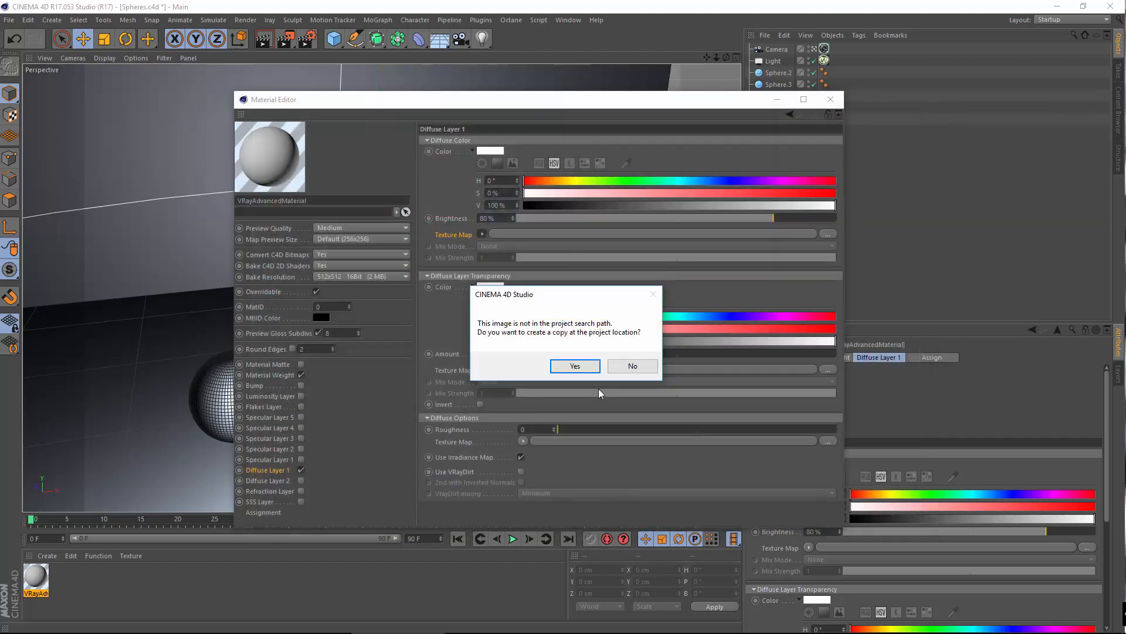
pyautogui.click(638, 368)
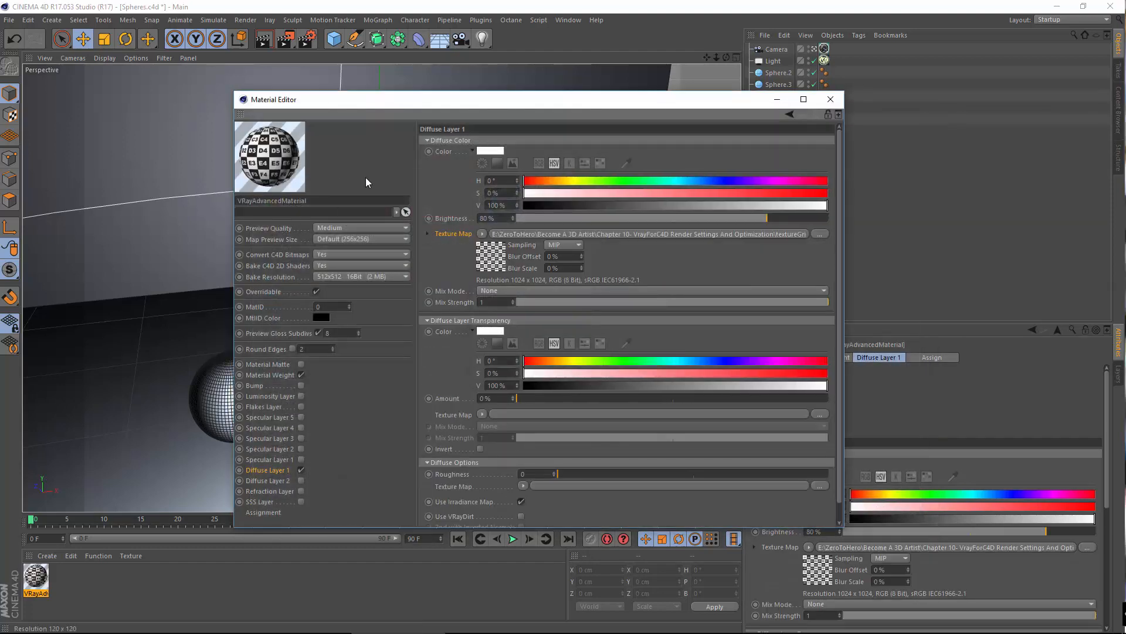
pyautogui.click(841, 101)
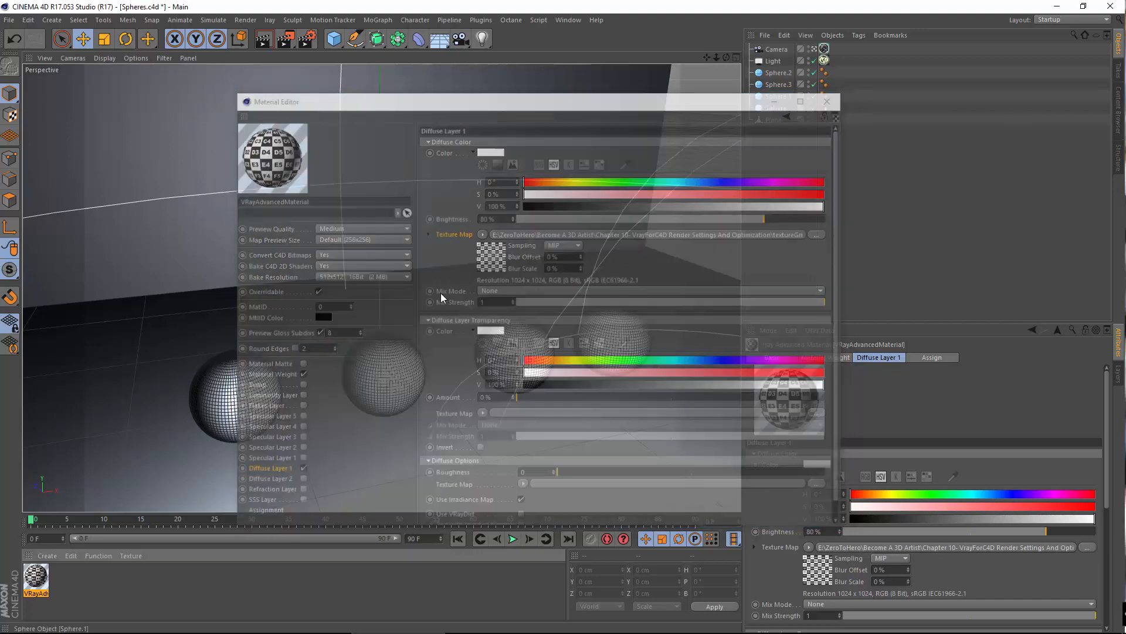
# - Apply the grid material to the leftmost sphere in the row and select its texture tag
pyautogui.moveTo(247, 414); pyautogui.dragTo(248, 415)
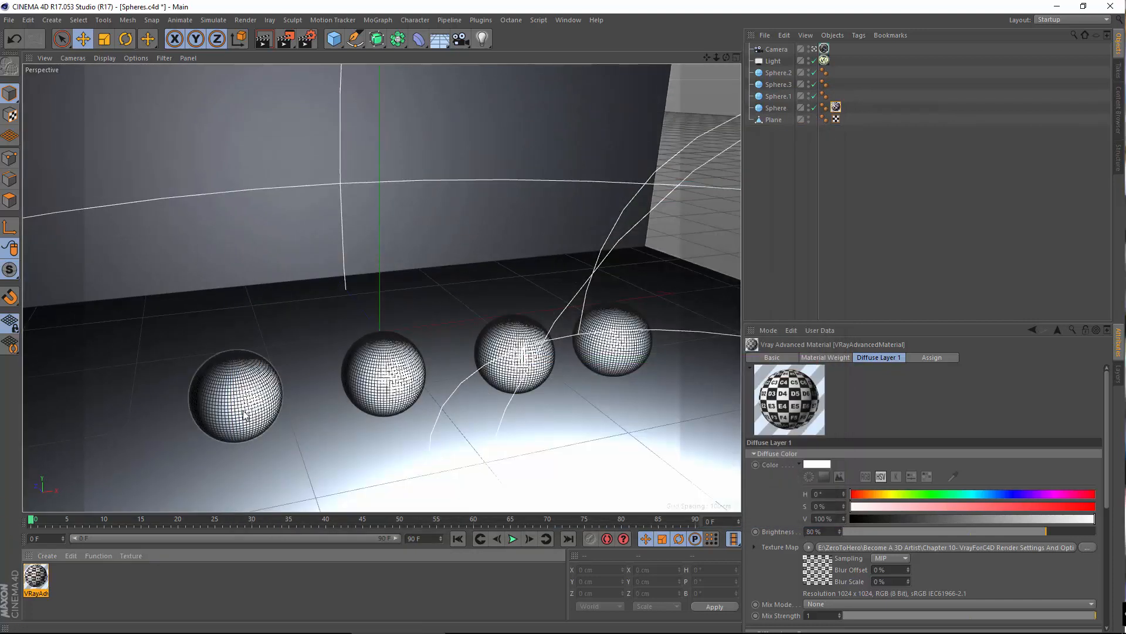
pyautogui.click(788, 178)
pyautogui.click(836, 108)
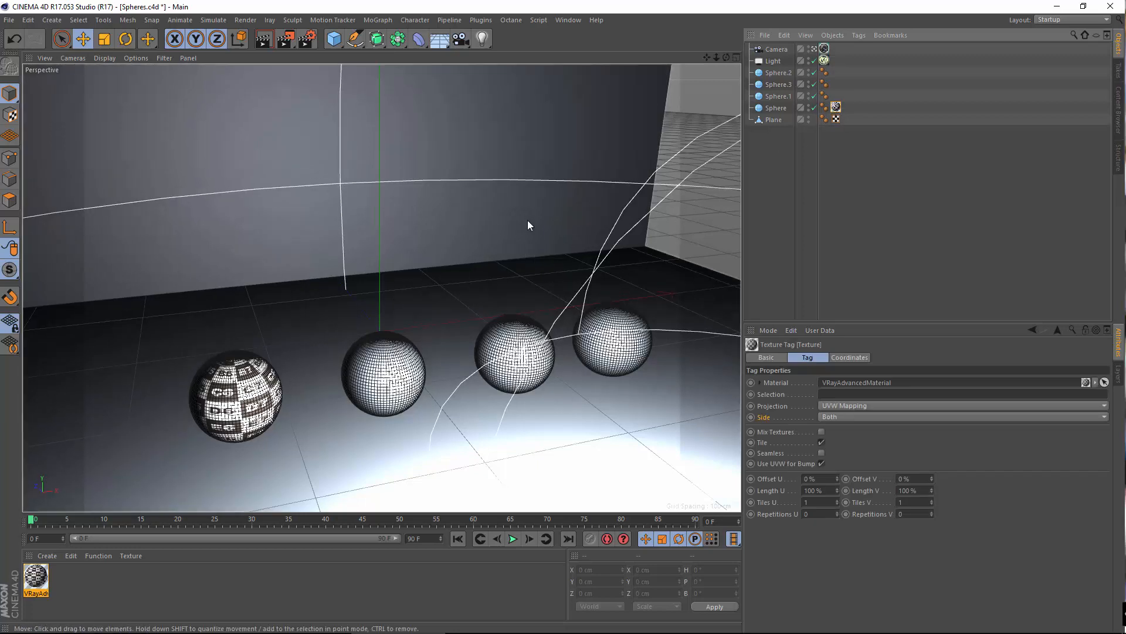
# - Switch the viewport display to Gouraud Shading without lines and get a closer view of the textured sphere
pyautogui.click(98, 58)
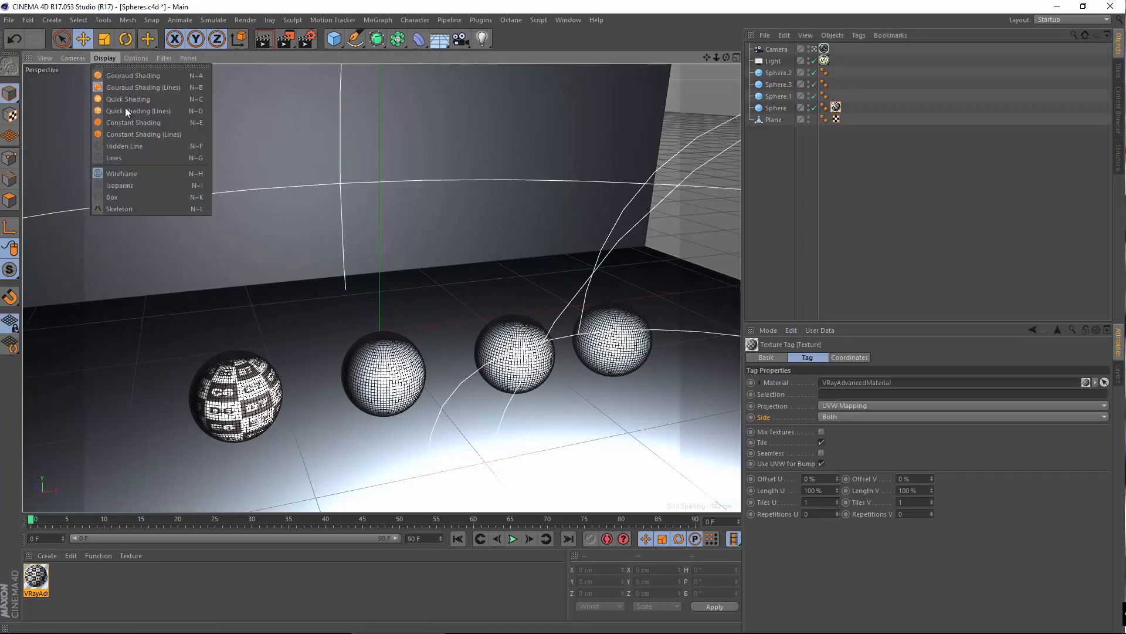
pyautogui.click(130, 75)
pyautogui.keyDown('alt'); pyautogui.moveTo(378, 359); pyautogui.dragTo(316, 379); pyautogui.keyUp('alt')
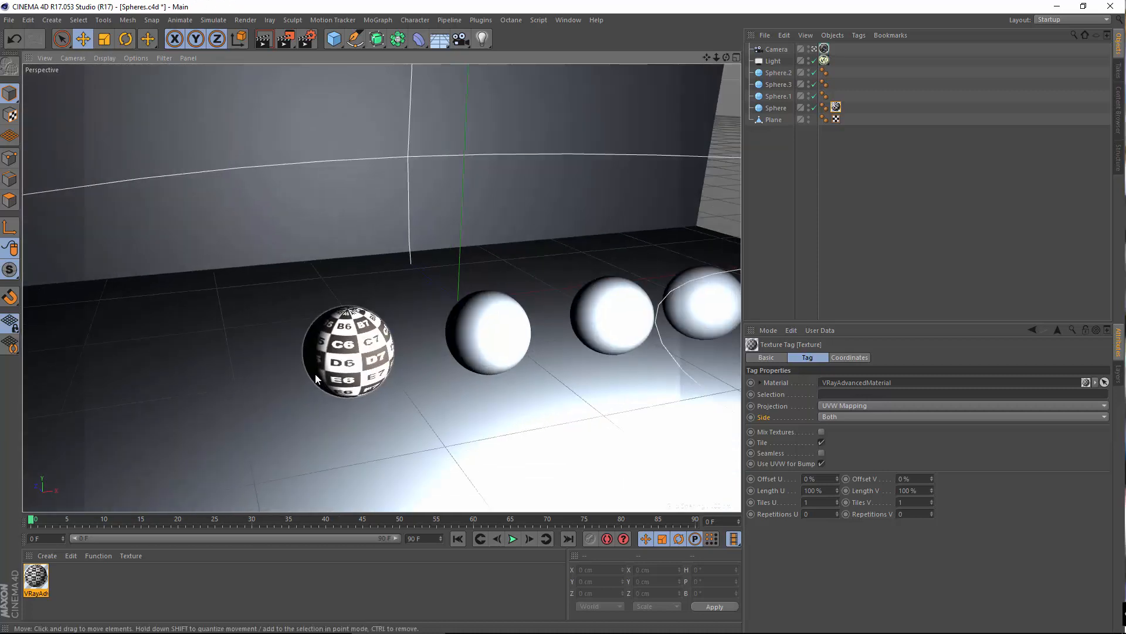
pyautogui.keyDown('alt'); pyautogui.moveTo(316, 374); pyautogui.dragTo(362, 357, button='right'); pyautogui.keyUp('alt')
# - Disable the Light object and frame the textured sphere under default lighting
pyautogui.click(813, 62)
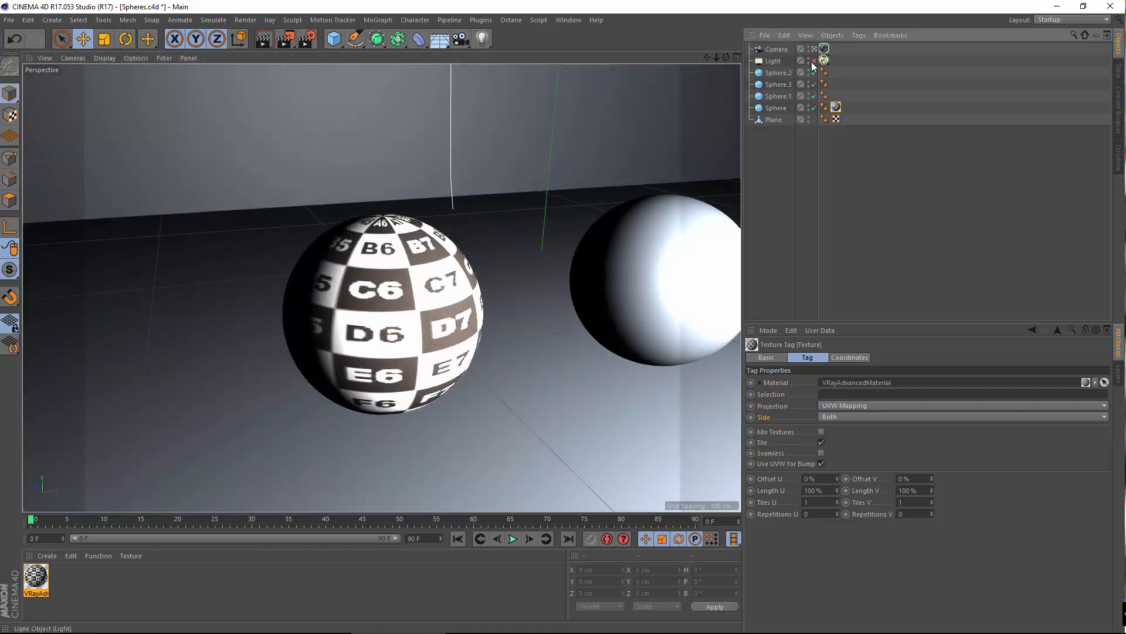
pyautogui.moveTo(355, 323)
pyautogui.keyDown('alt'); pyautogui.mouseDown()
pyautogui.moveTo(416, 344)
pyautogui.moveTo(346, 340)
pyautogui.mouseUp(); pyautogui.keyUp('alt')
pyautogui.keyDown('alt'); pyautogui.moveTo(388, 339); pyautogui.dragTo(329, 350, button='middle'); pyautogui.keyUp('alt')
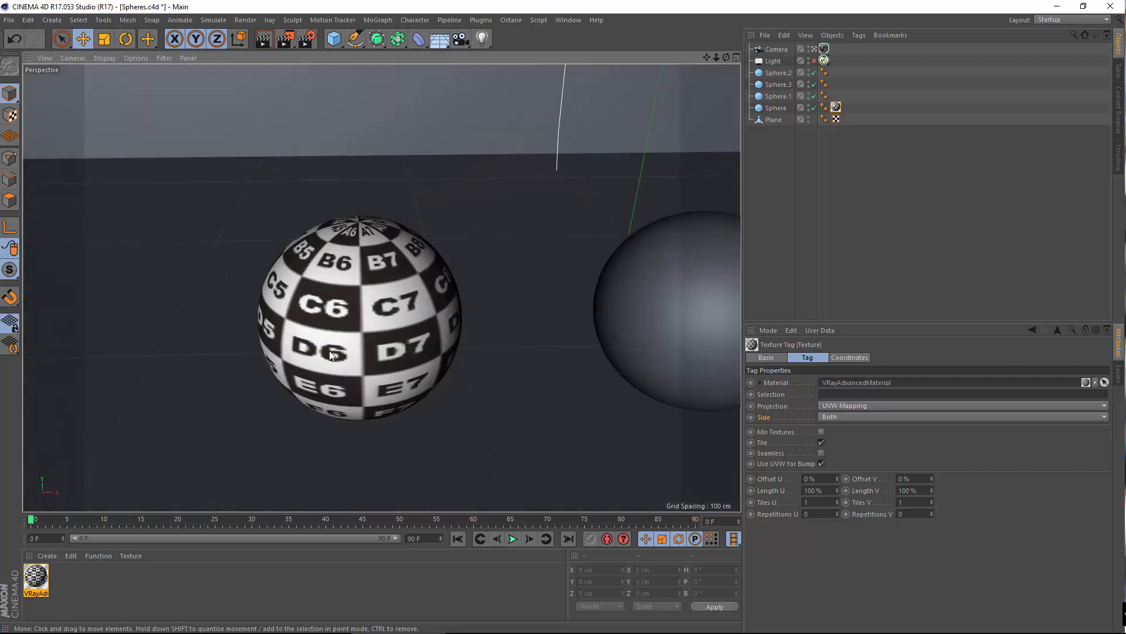
# - Examine how the UVW-mapped grid texture wraps around the sphere from several angles
pyautogui.keyDown('alt'); pyautogui.moveTo(329, 350); pyautogui.dragTo(286, 351); pyautogui.keyUp('alt')
pyautogui.keyDown('alt'); pyautogui.moveTo(365, 289); pyautogui.dragTo(281, 325); pyautogui.keyUp('alt')
pyautogui.keyDown('alt'); pyautogui.moveTo(280, 324); pyautogui.dragTo(496, 263, button='middle'); pyautogui.keyUp('alt')
pyautogui.keyDown('alt'); pyautogui.moveTo(496, 263); pyautogui.dragTo(502, 322); pyautogui.keyUp('alt')
pyautogui.keyDown('alt'); pyautogui.moveTo(502, 323); pyautogui.dragTo(281, 337, button='middle'); pyautogui.keyUp('alt')
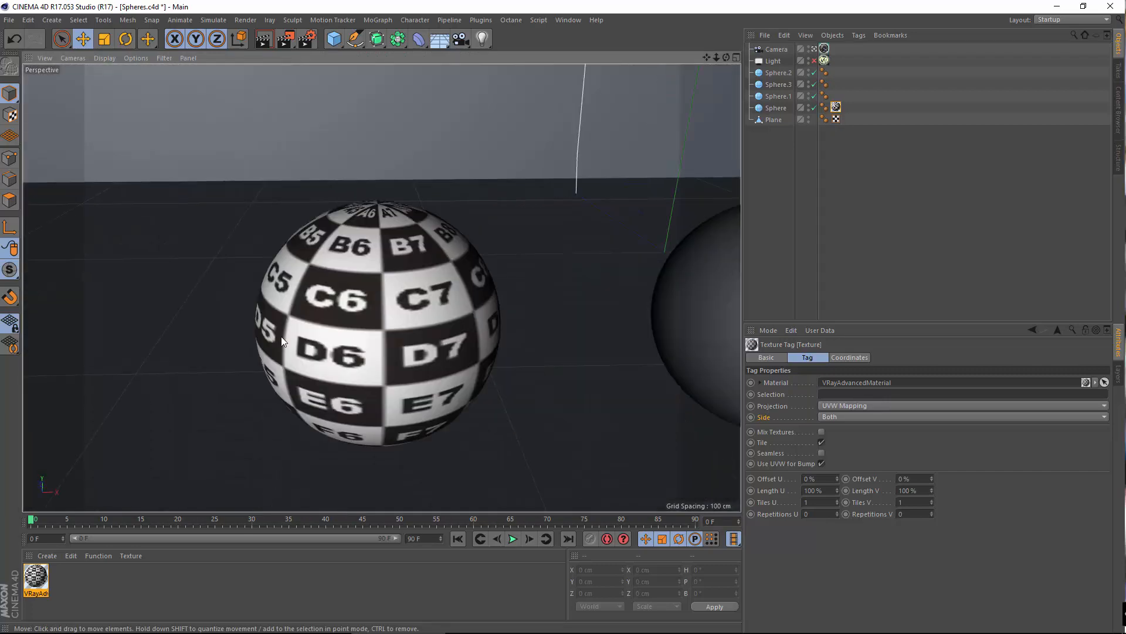
pyautogui.keyDown('alt'); pyautogui.moveTo(281, 337); pyautogui.dragTo(400, 333); pyautogui.keyUp('alt')
pyautogui.keyDown('alt'); pyautogui.moveTo(400, 334); pyautogui.dragTo(377, 352, button='middle'); pyautogui.keyUp('alt')
pyautogui.keyDown('alt'); pyautogui.moveTo(440, 373); pyautogui.dragTo(493, 369); pyautogui.keyUp('alt')
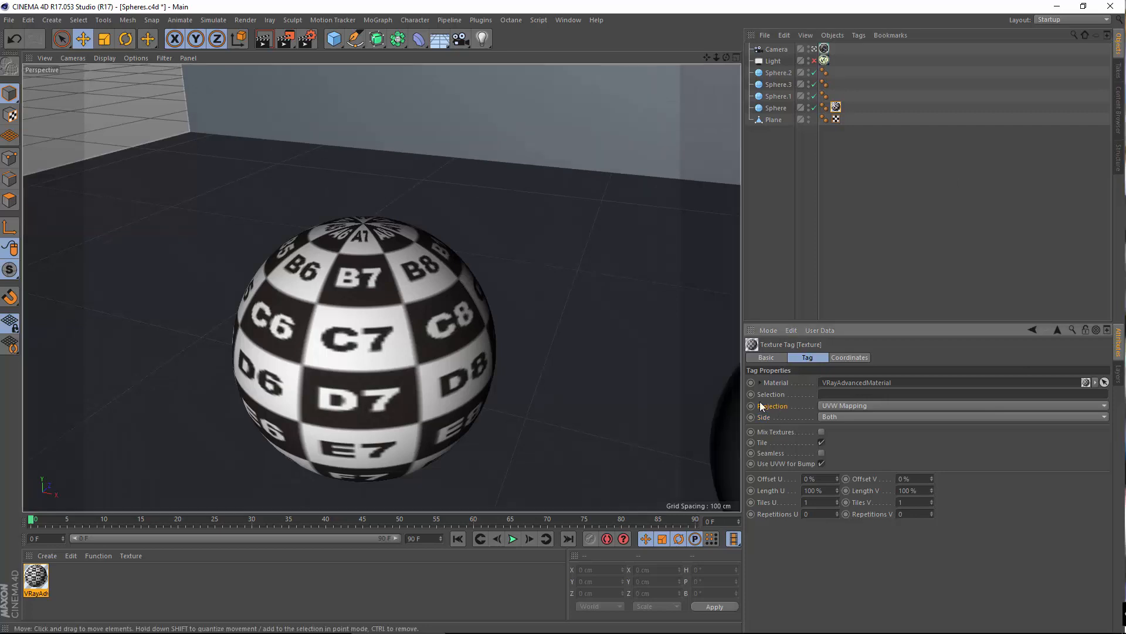
# - Try the Spherical projection on the sphere's texture tag and view the sphere from higher up
pyautogui.click(854, 406)
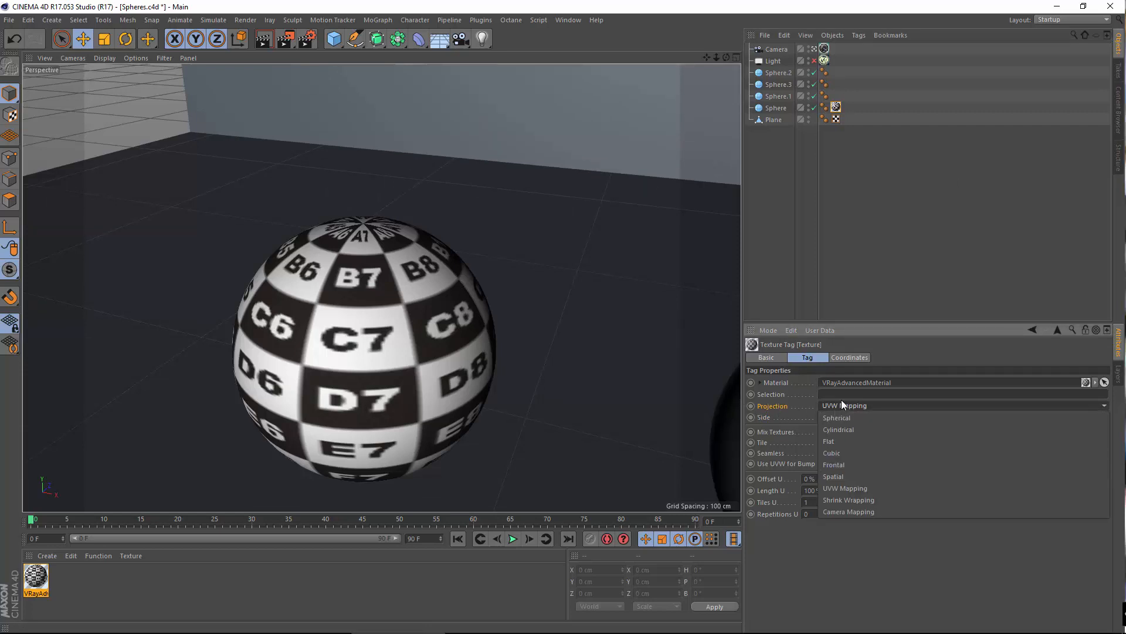
pyautogui.click(863, 418)
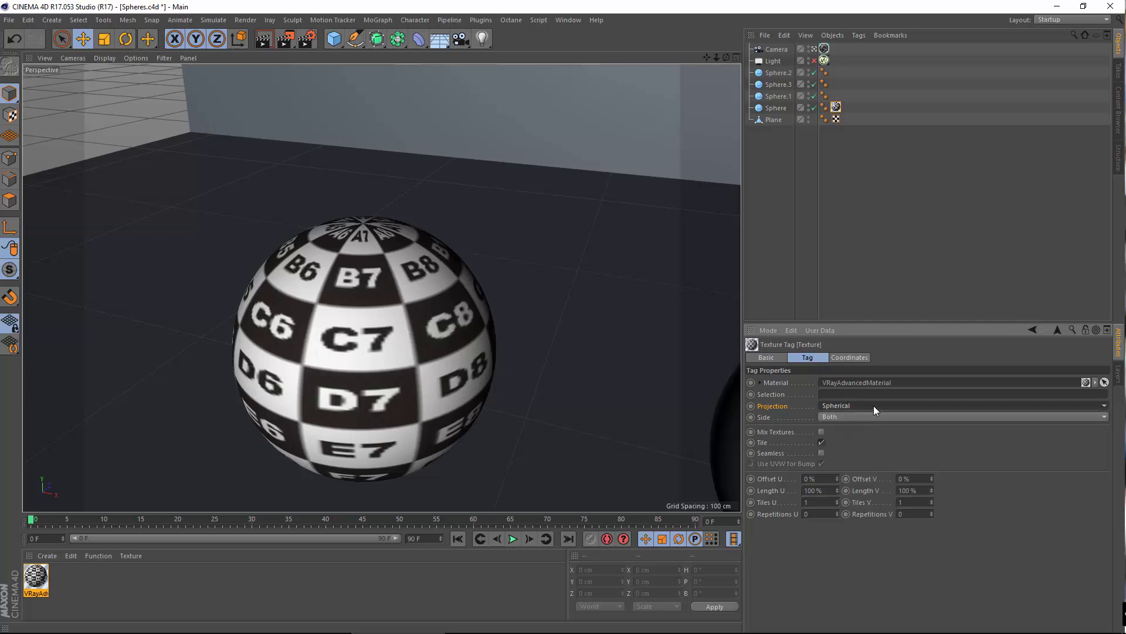
pyautogui.keyDown('alt'); pyautogui.moveTo(401, 355); pyautogui.dragTo(504, 352); pyautogui.keyUp('alt')
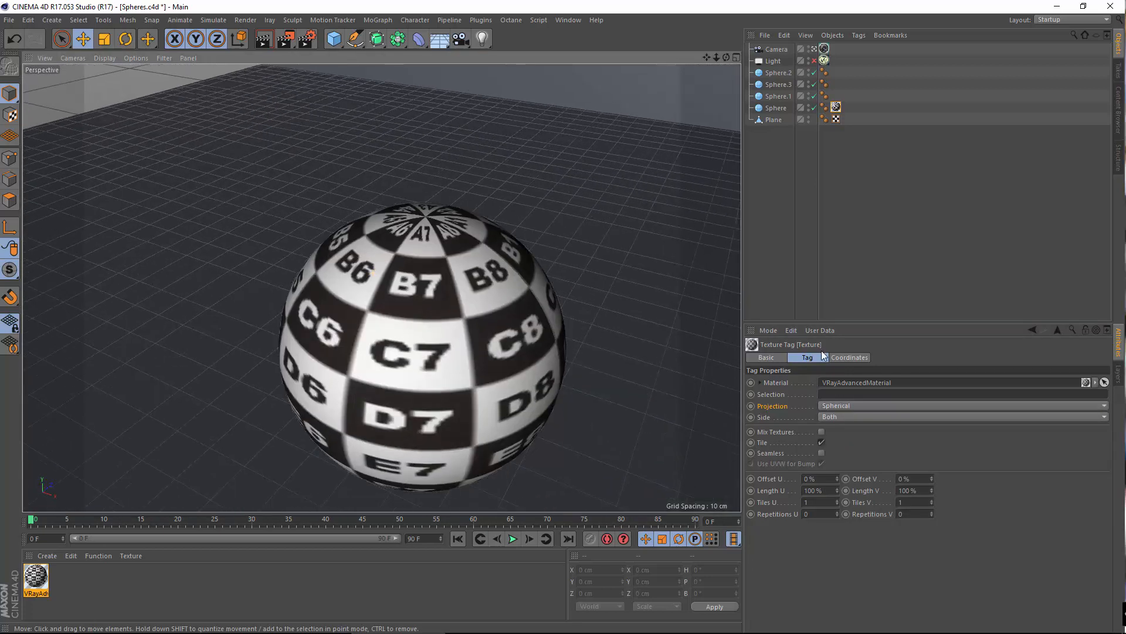
# - Try the Cylindrical and Flat projections on the sphere's texture tag
pyautogui.click(833, 406)
pyautogui.click(841, 431)
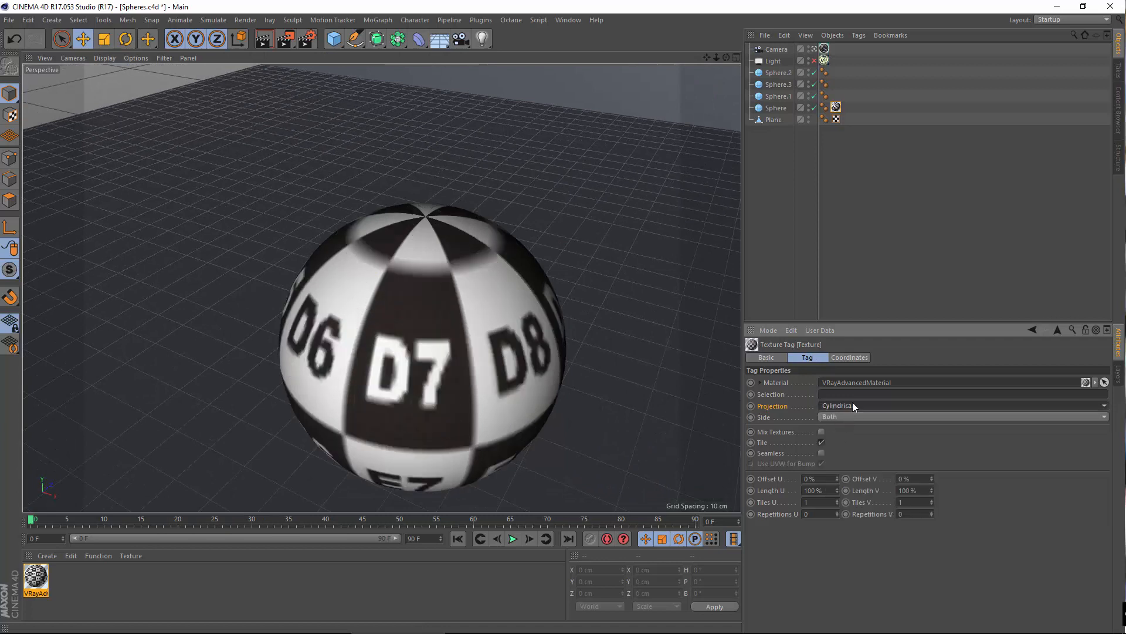
pyautogui.scroll(-1, 853, 402)
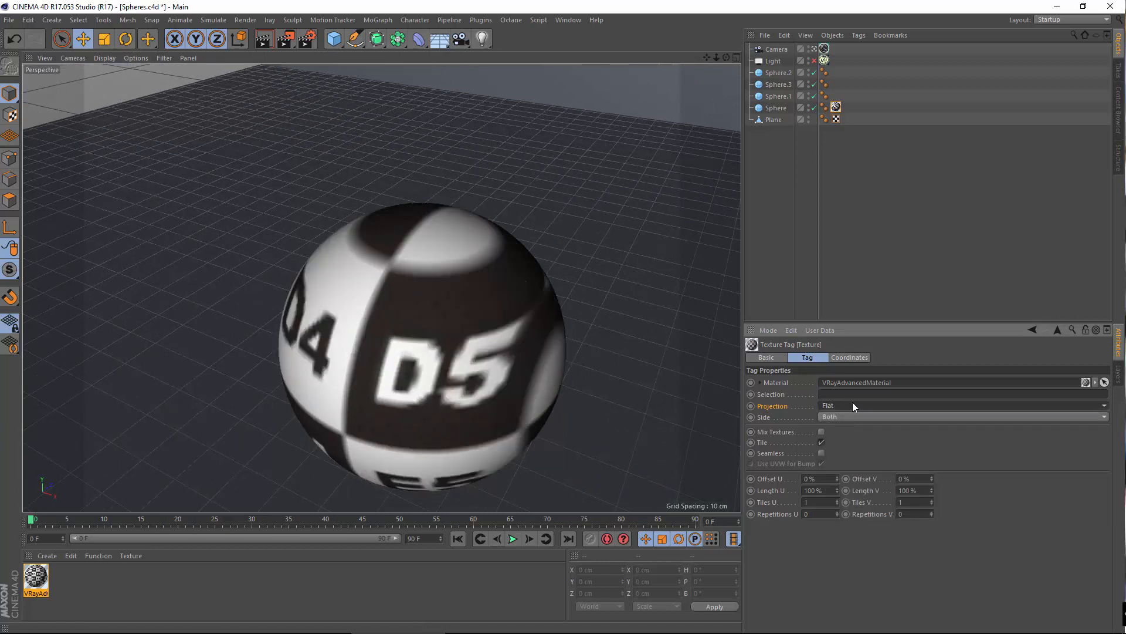
# - Try the Frontal projection on the sphere and check the texture from different angles and distances
pyautogui.scroll(-1, 853, 405)
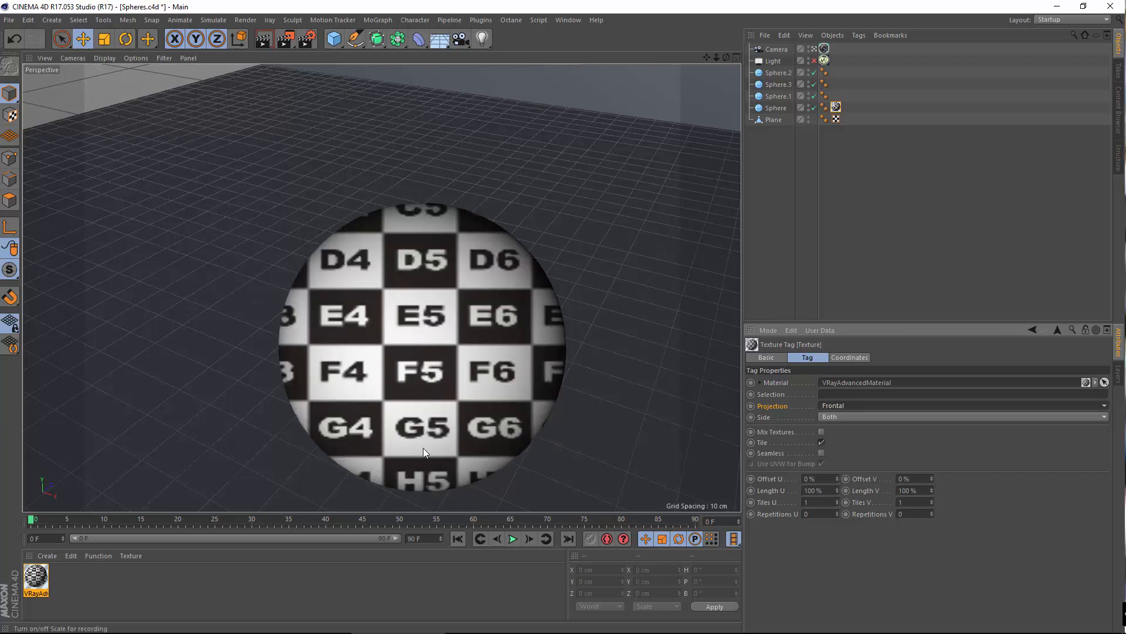
pyautogui.keyDown('alt'); pyautogui.moveTo(454, 384); pyautogui.dragTo(438, 292); pyautogui.keyUp('alt')
pyautogui.keyDown('alt'); pyautogui.moveTo(429, 277); pyautogui.dragTo(355, 252, button='right'); pyautogui.keyUp('alt')
pyautogui.keyDown('alt'); pyautogui.moveTo(397, 308); pyautogui.dragTo(436, 241); pyautogui.keyUp('alt')
pyautogui.keyDown('alt'); pyautogui.moveTo(625, 244); pyautogui.dragTo(437, 259); pyautogui.keyUp('alt')
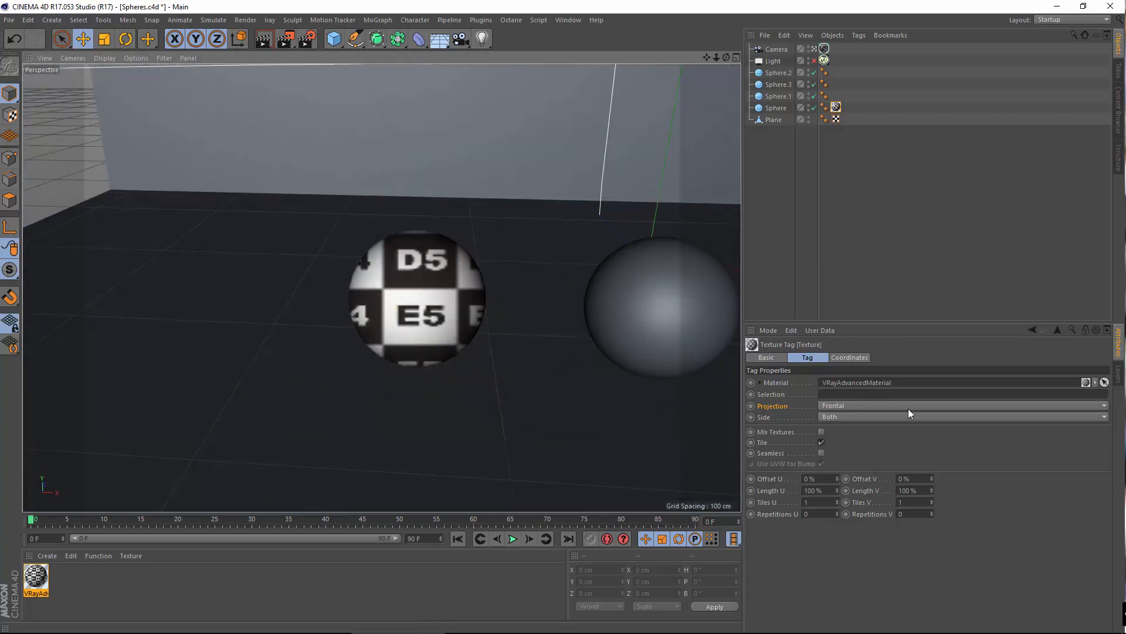
# - Try the Spatial, UVW Mapping and Camera Mapping projections on the sphere's texture tag
pyautogui.click(854, 404)
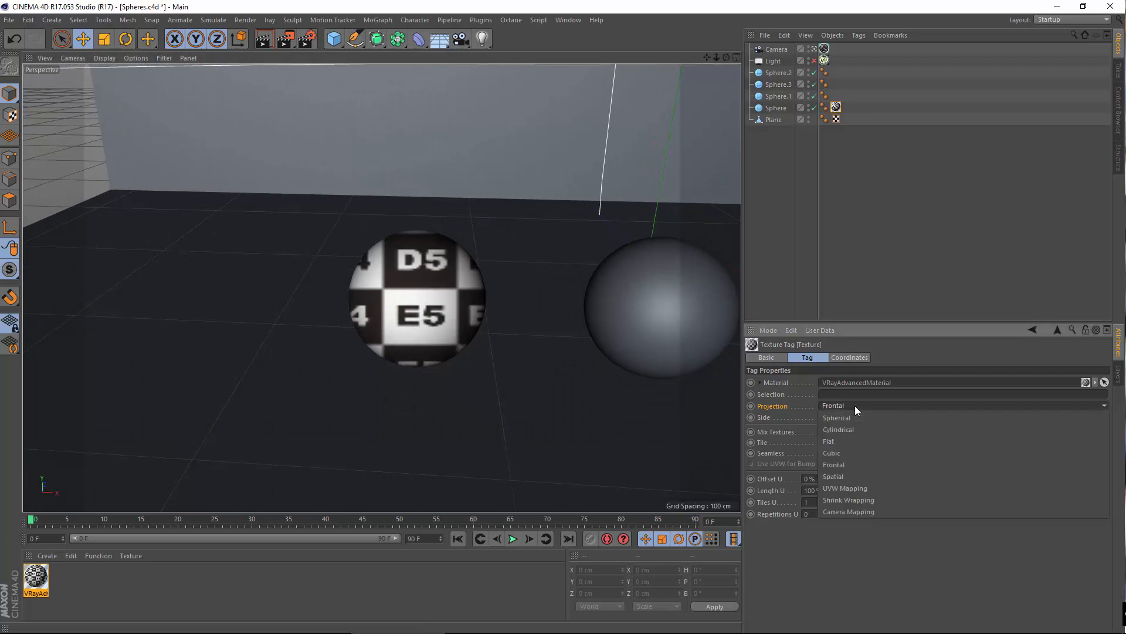
pyautogui.click(842, 477)
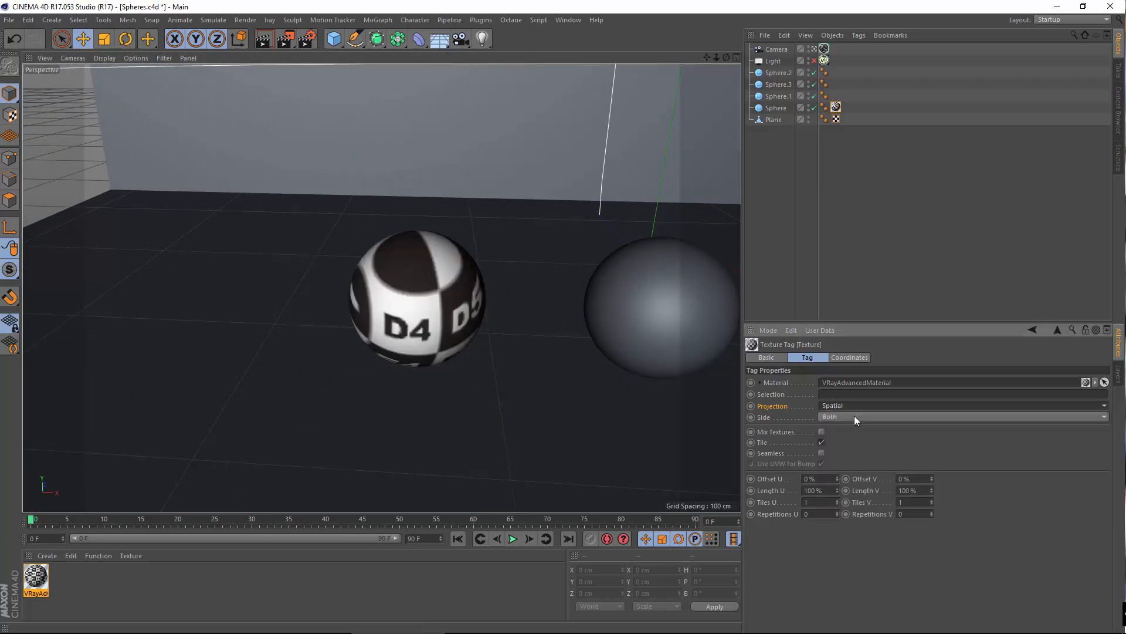
pyautogui.press('Down')
pyautogui.click(889, 404)
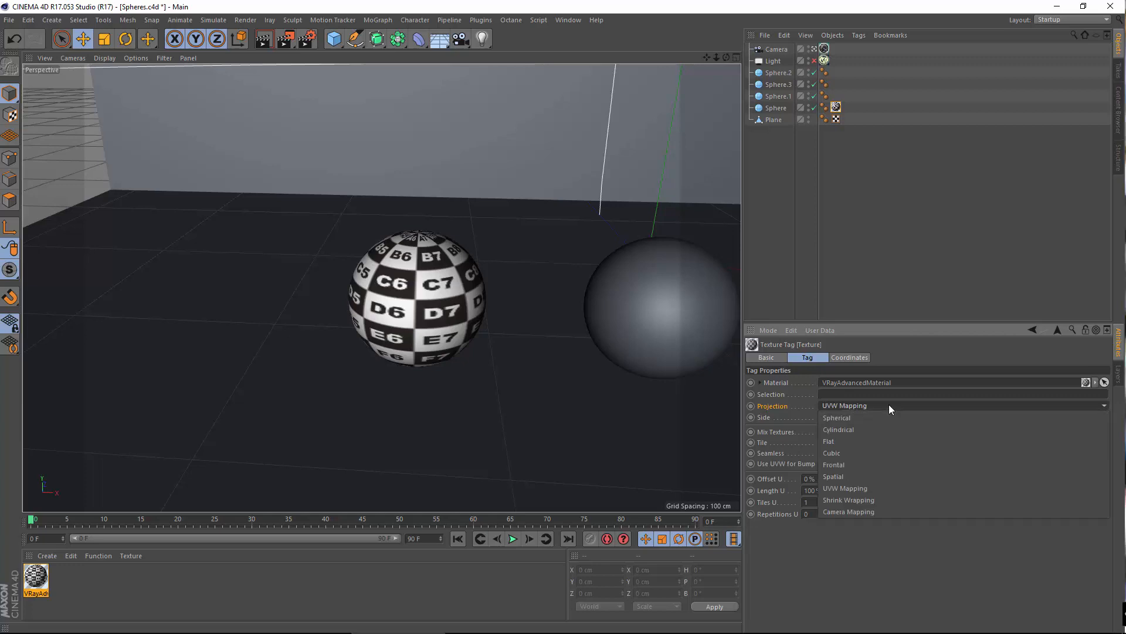
pyautogui.click(878, 511)
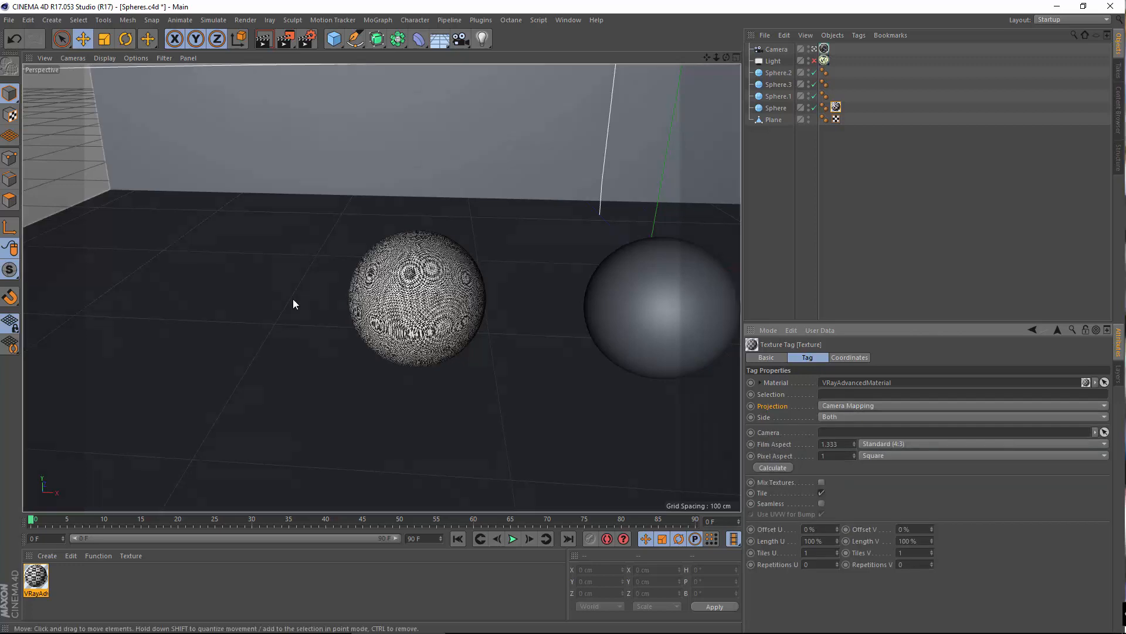
# - Set the texture tag's projection to Spherical and deselect the tag
pyautogui.click(880, 405)
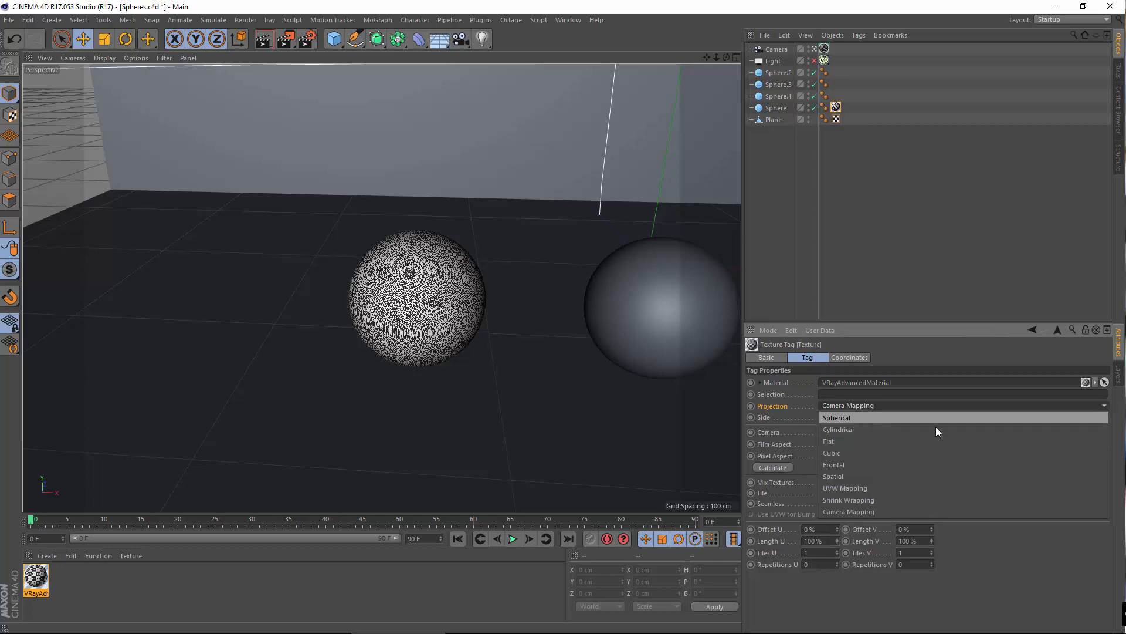
pyautogui.click(853, 418)
pyautogui.click(774, 202)
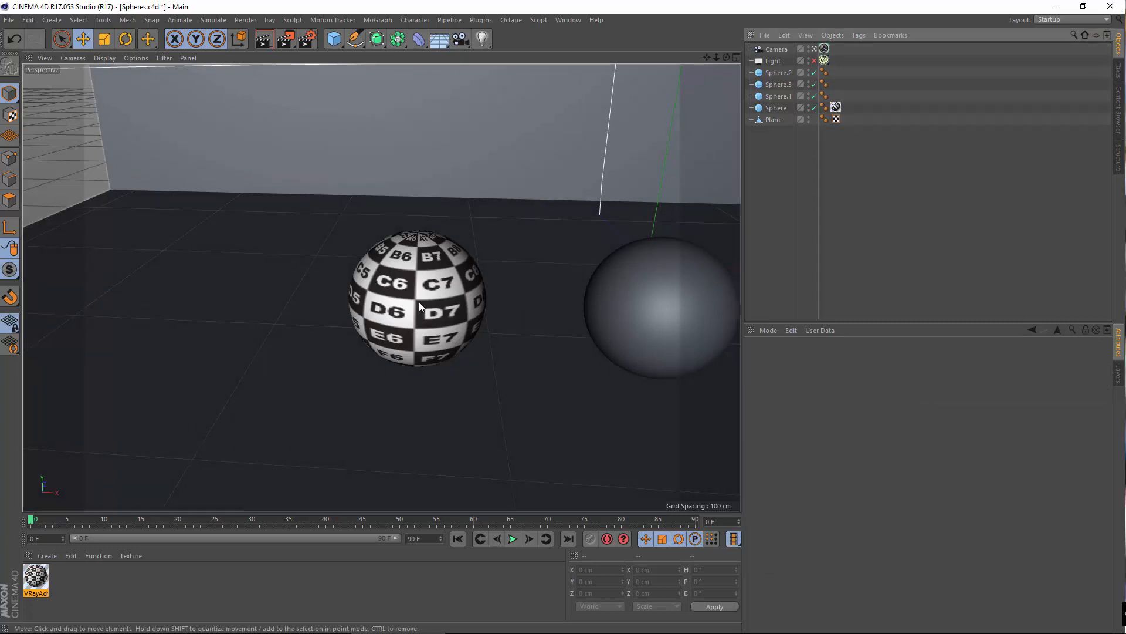
# - Select the textured sphere and examine its spherical mapping from several angles
pyautogui.keyDown('alt'); pyautogui.moveTo(419, 302); pyautogui.dragTo(401, 322); pyautogui.keyUp('alt')
pyautogui.keyDown('alt'); pyautogui.moveTo(401, 323); pyautogui.dragTo(426, 351, button='middle'); pyautogui.keyUp('alt')
pyautogui.keyDown('alt'); pyautogui.moveTo(291, 348); pyautogui.dragTo(326, 353, button='middle'); pyautogui.keyUp('alt')
pyautogui.keyDown('alt'); pyautogui.moveTo(326, 353); pyautogui.dragTo(387, 358); pyautogui.keyUp('alt')
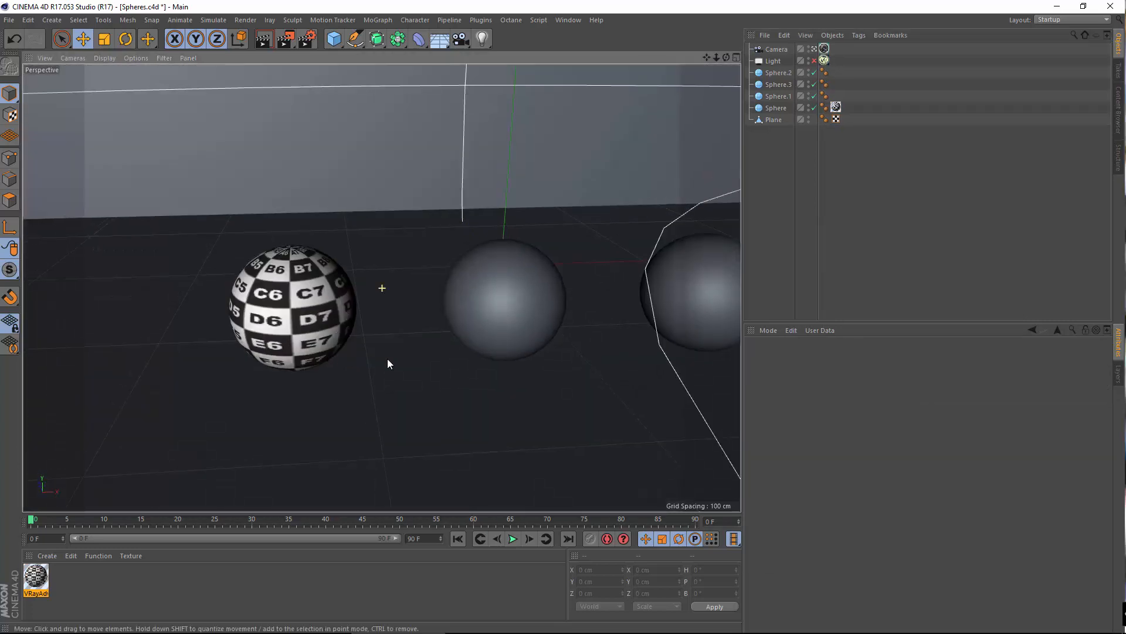
pyautogui.keyDown('alt'); pyautogui.moveTo(387, 358); pyautogui.dragTo(406, 316, button='middle'); pyautogui.keyUp('alt')
pyautogui.scroll(3, 406, 316)
pyautogui.click(411, 329)
pyautogui.keyDown('alt'); pyautogui.moveTo(346, 366); pyautogui.dragTo(301, 382); pyautogui.keyUp('alt')
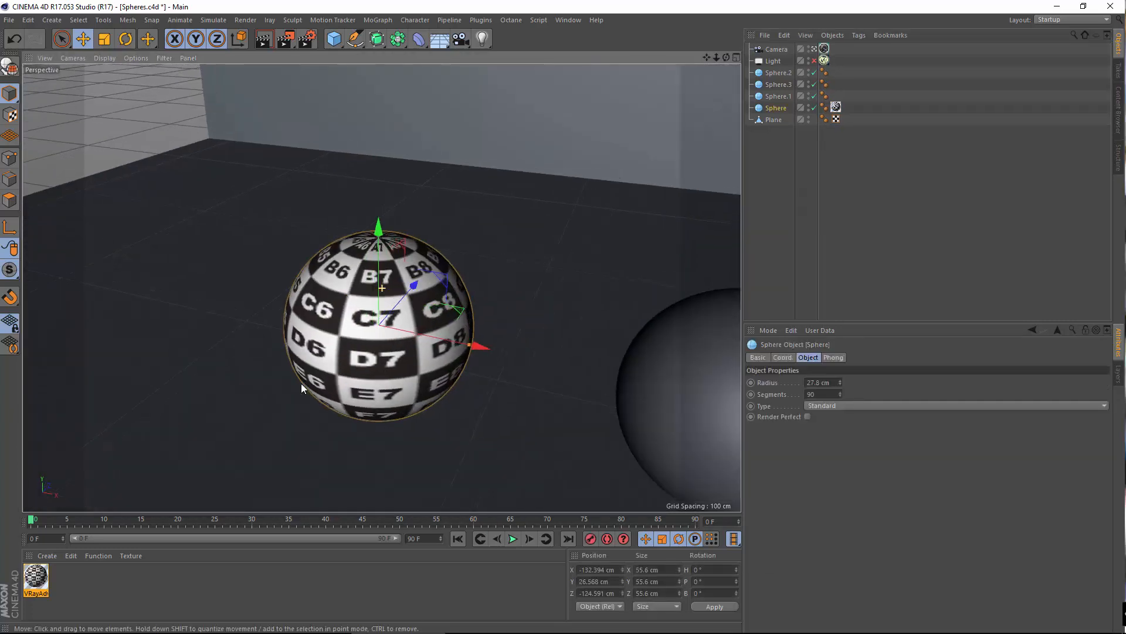
pyautogui.keyDown('alt'); pyautogui.moveTo(301, 383); pyautogui.dragTo(379, 390, button='middle'); pyautogui.keyUp('alt')
pyautogui.moveTo(378, 391)
pyautogui.keyDown('alt'); pyautogui.mouseDown()
pyautogui.moveTo(378, 378)
pyautogui.moveTo(317, 370)
pyautogui.moveTo(407, 408)
pyautogui.moveTo(365, 378)
pyautogui.moveTo(351, 385)
pyautogui.moveTo(376, 375)
pyautogui.mouseUp(); pyautogui.keyUp('alt')
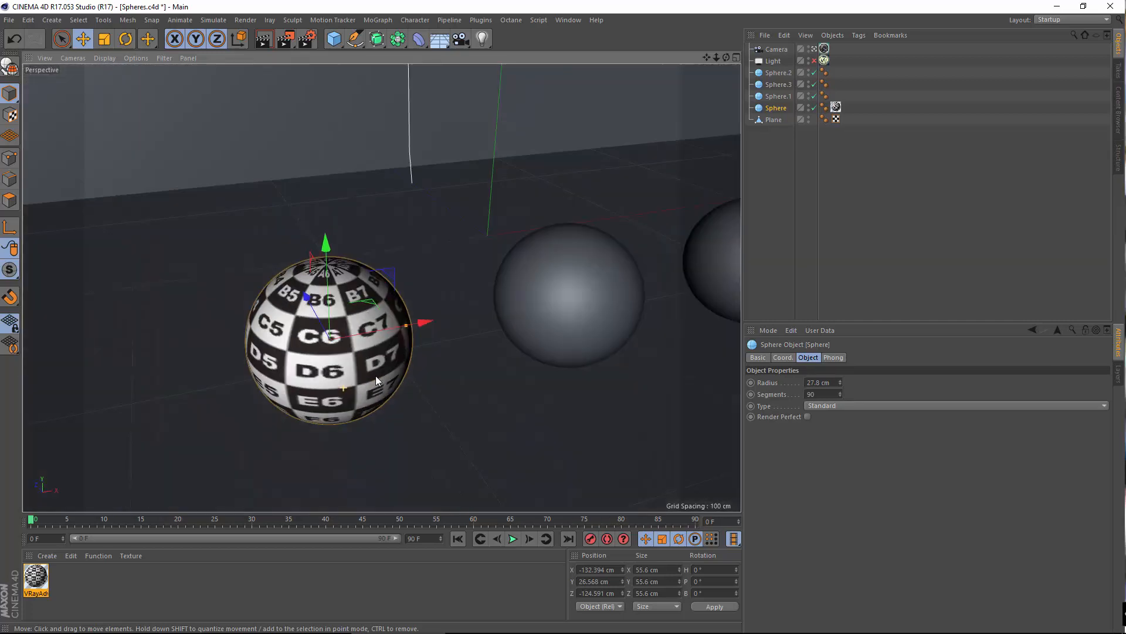
# - Open the grid material for editing and set its Diffuse Layer 1 transparency amount to 50 %
pyautogui.doubleClick(37, 574)
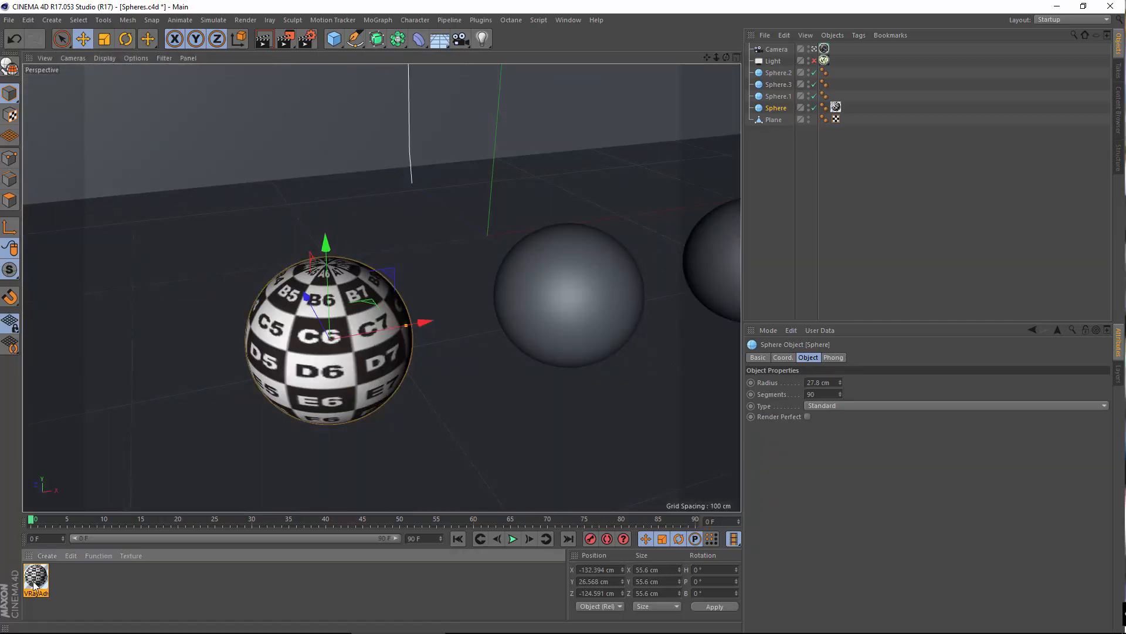
pyautogui.click(400, 235)
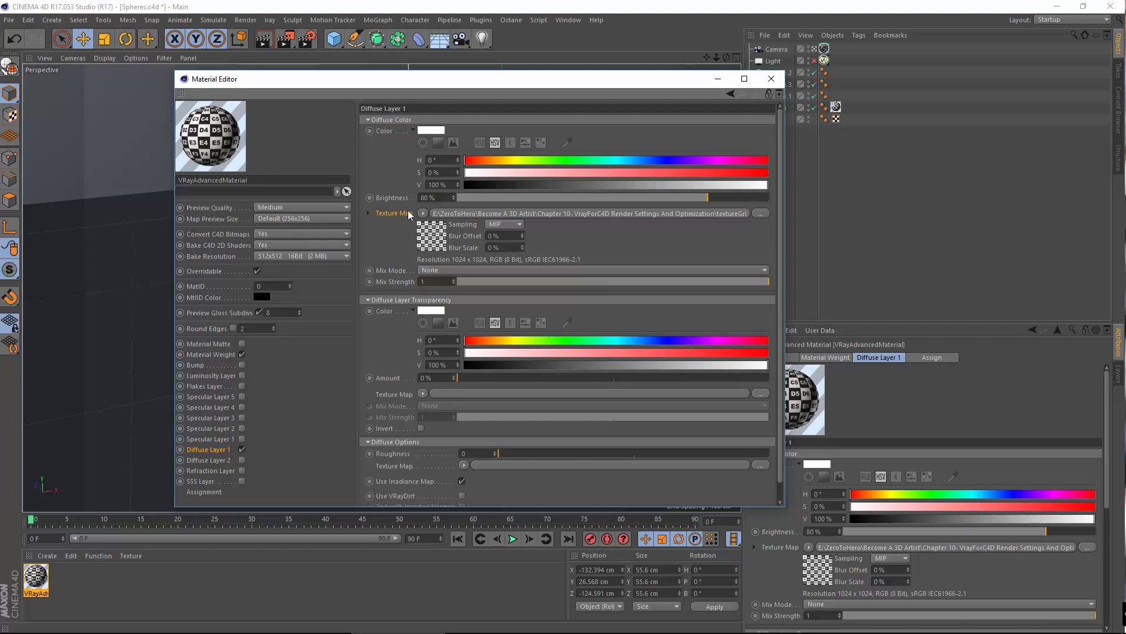
pyautogui.scroll(-1, 398, 330)
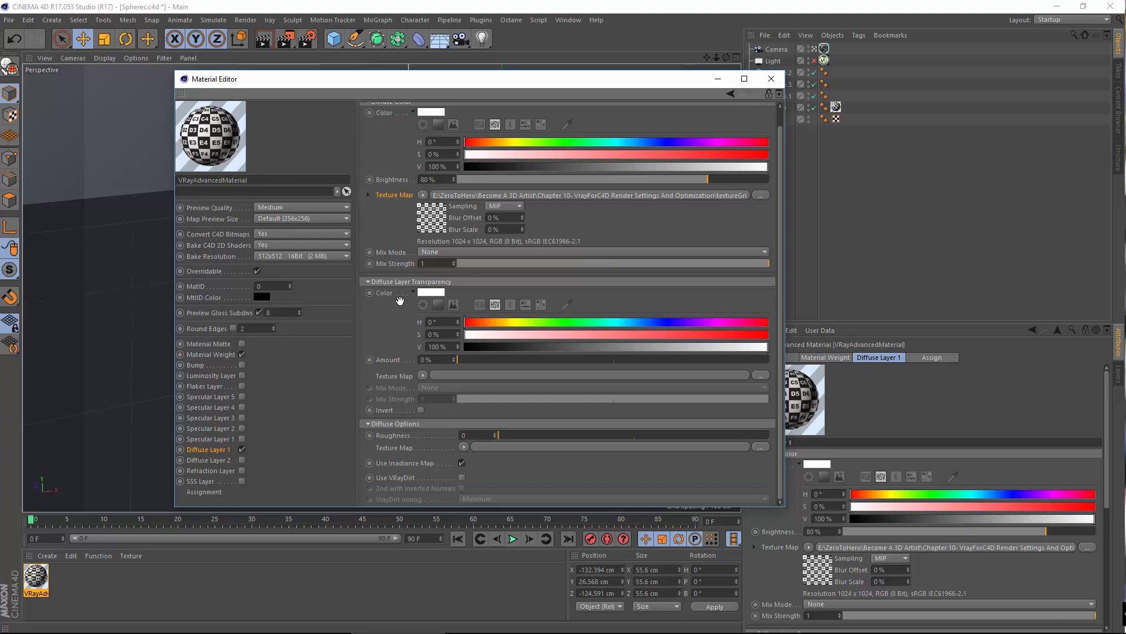
pyautogui.scroll(1, 402, 311)
pyautogui.moveTo(493, 378); pyautogui.dragTo(617, 377)
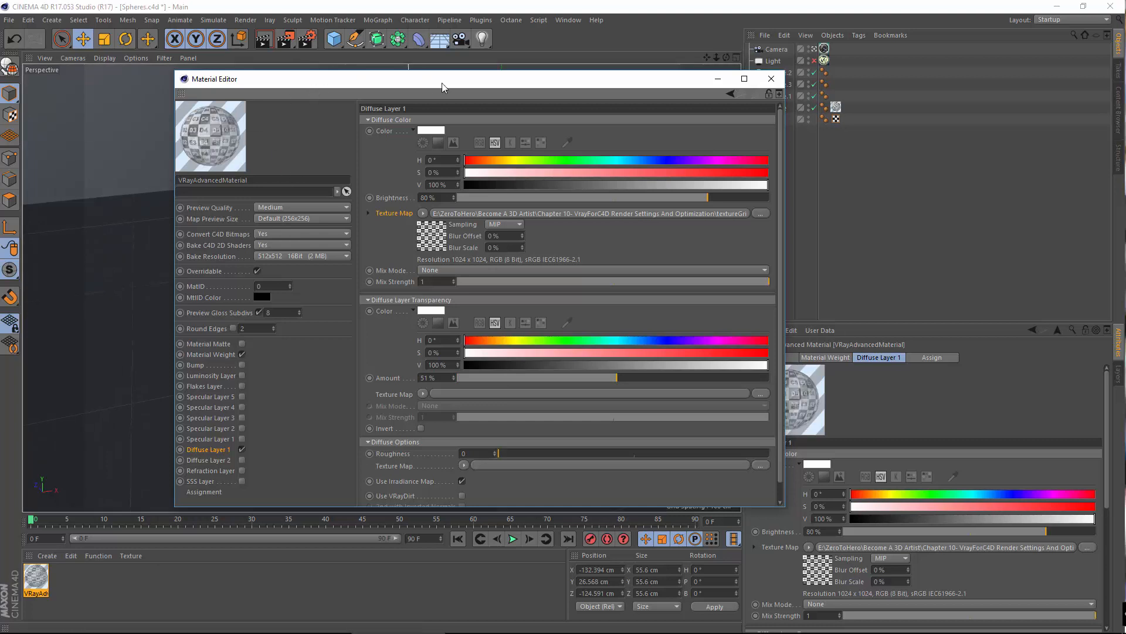
pyautogui.moveTo(443, 87); pyautogui.dragTo(557, 86)
pyautogui.moveTo(728, 379); pyautogui.dragTo(727, 379)
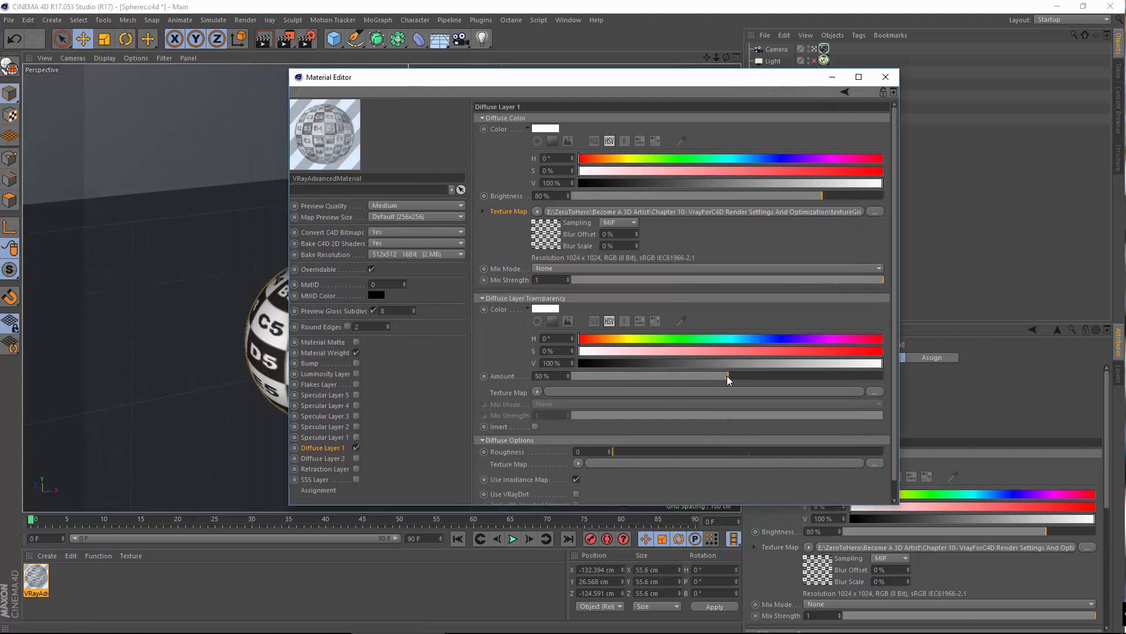
# - Try the 00_SILVERWING_V-RAY (GI) 3d IRLC scene and the Cube as the material preview
pyautogui.rightClick(324, 141)
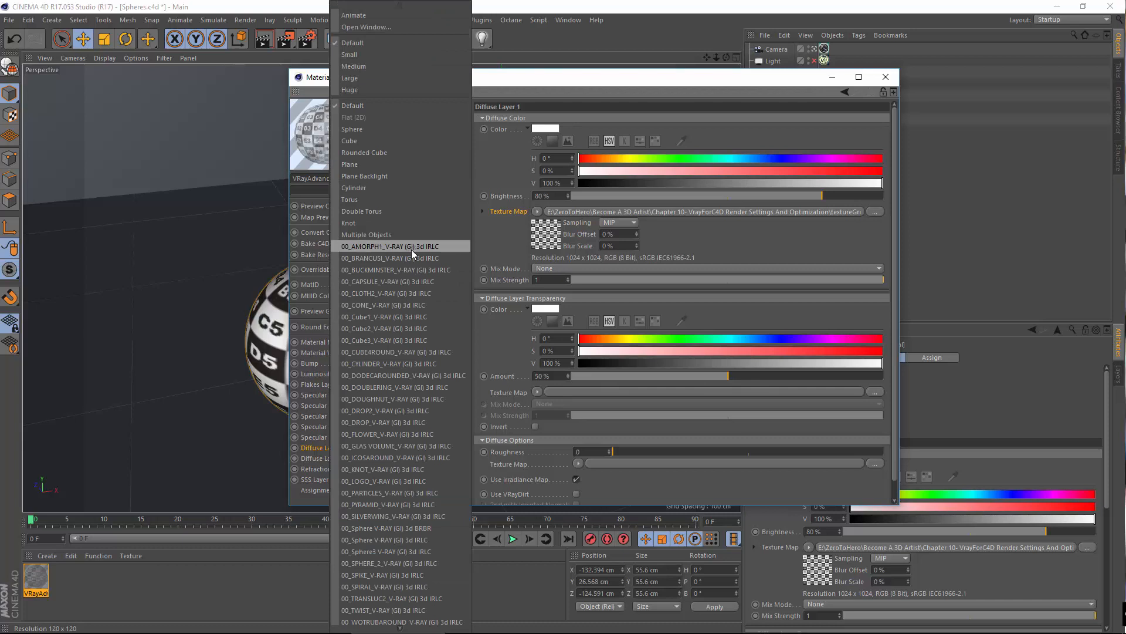
pyautogui.click(423, 518)
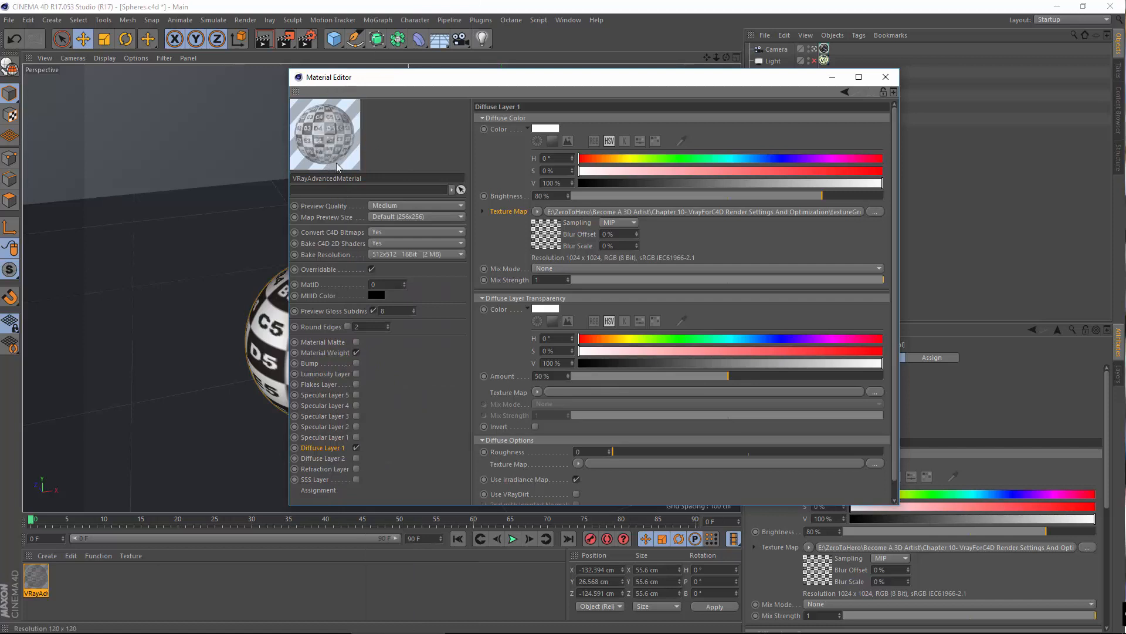
pyautogui.rightClick(342, 119)
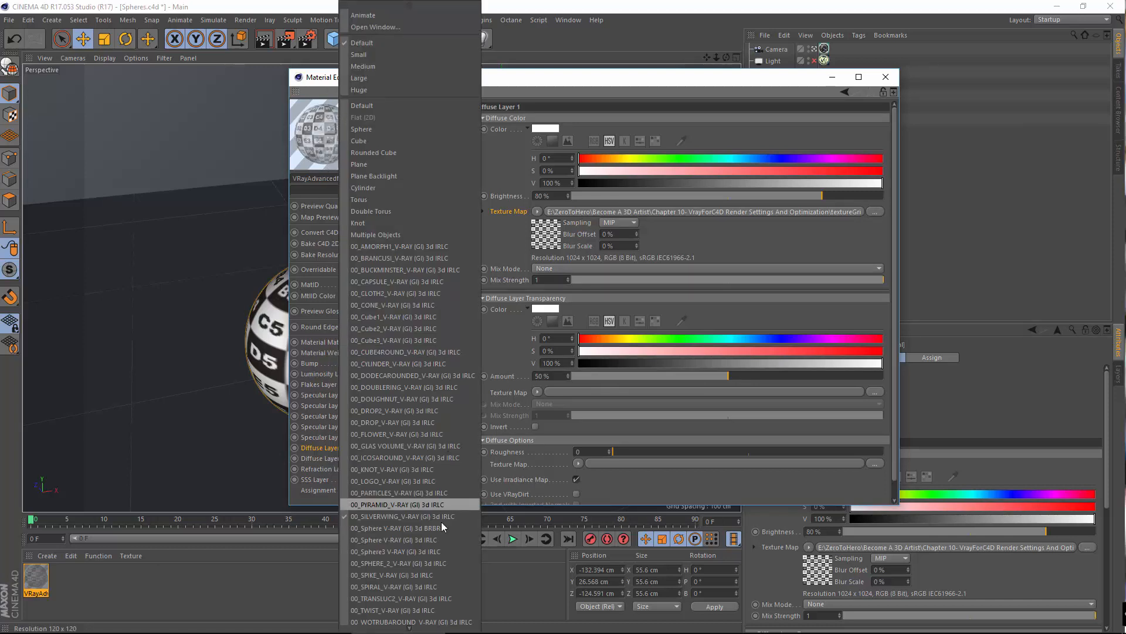
pyautogui.scroll(-5, 413, 597)
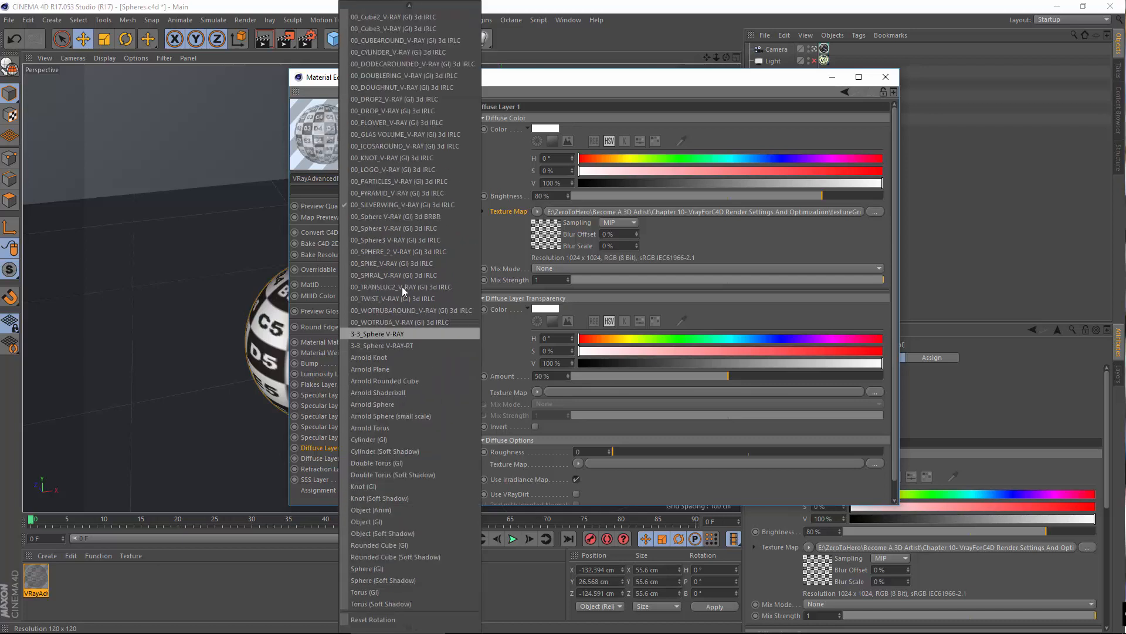
pyautogui.moveTo(352, 3)
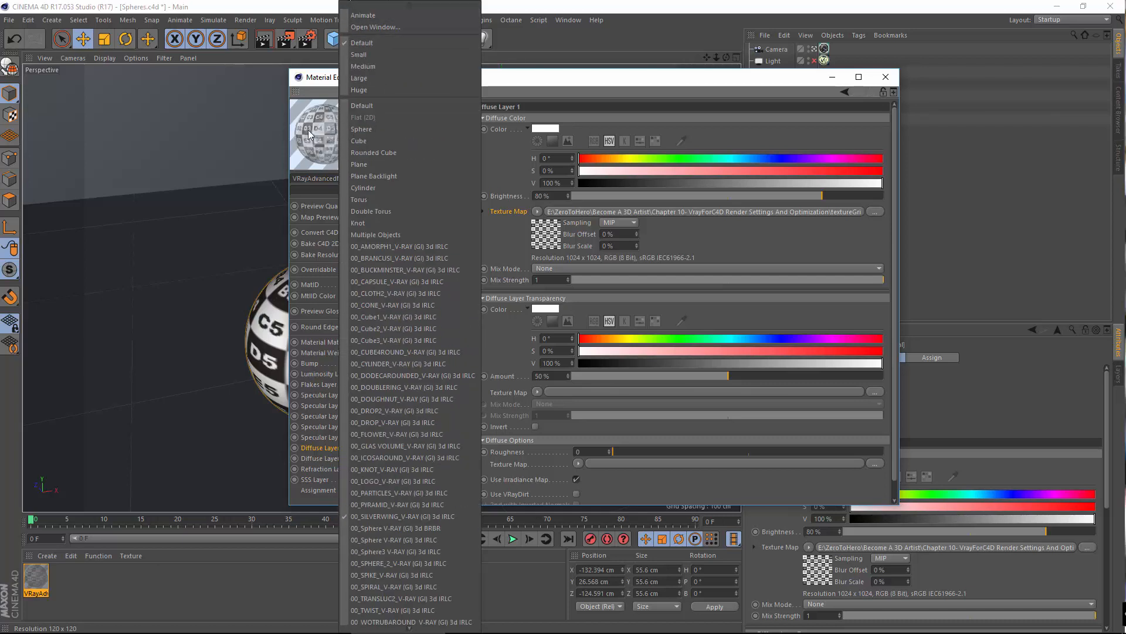
pyautogui.click(362, 129)
# - Try the Rounded Cube and Knot shapes for the material preview
pyautogui.rightClick(309, 137)
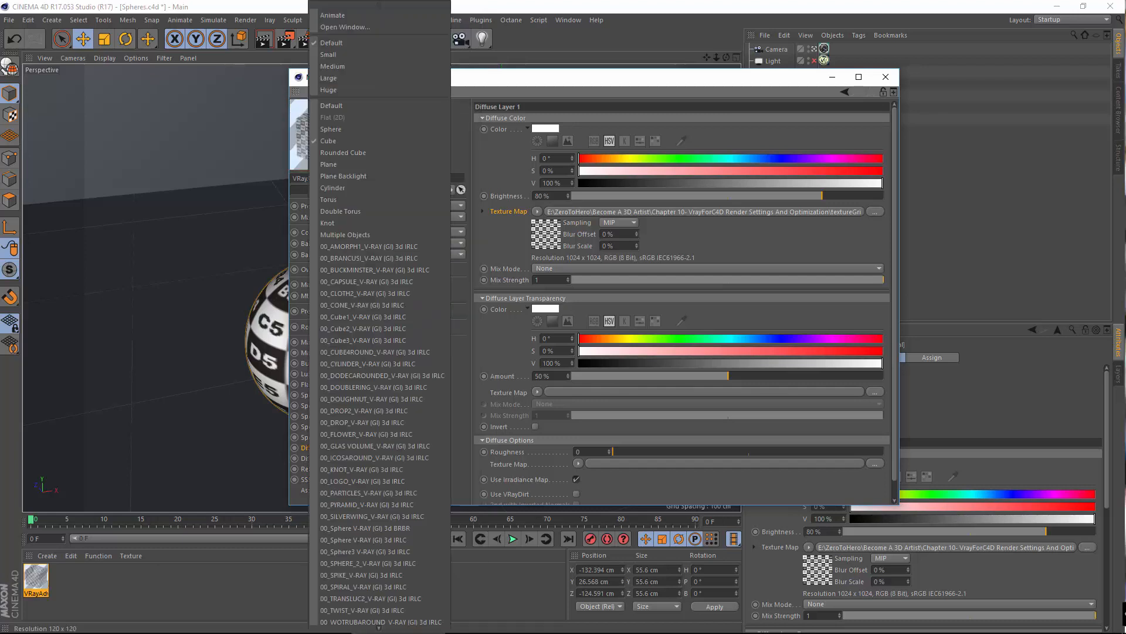
pyautogui.click(340, 151)
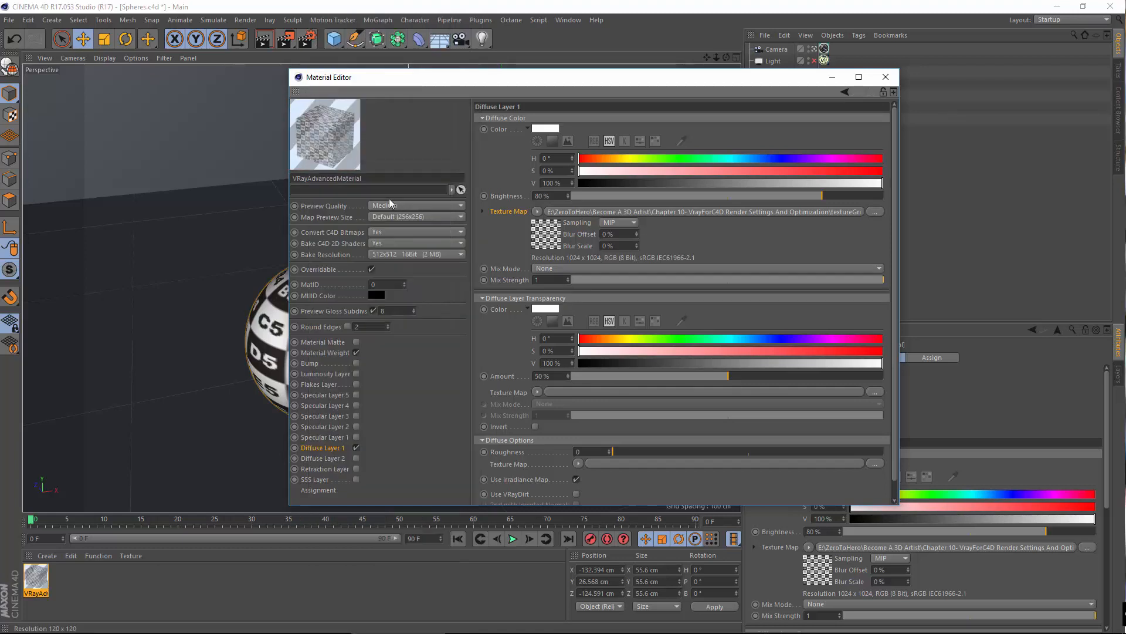
pyautogui.rightClick(325, 136)
pyautogui.click(372, 224)
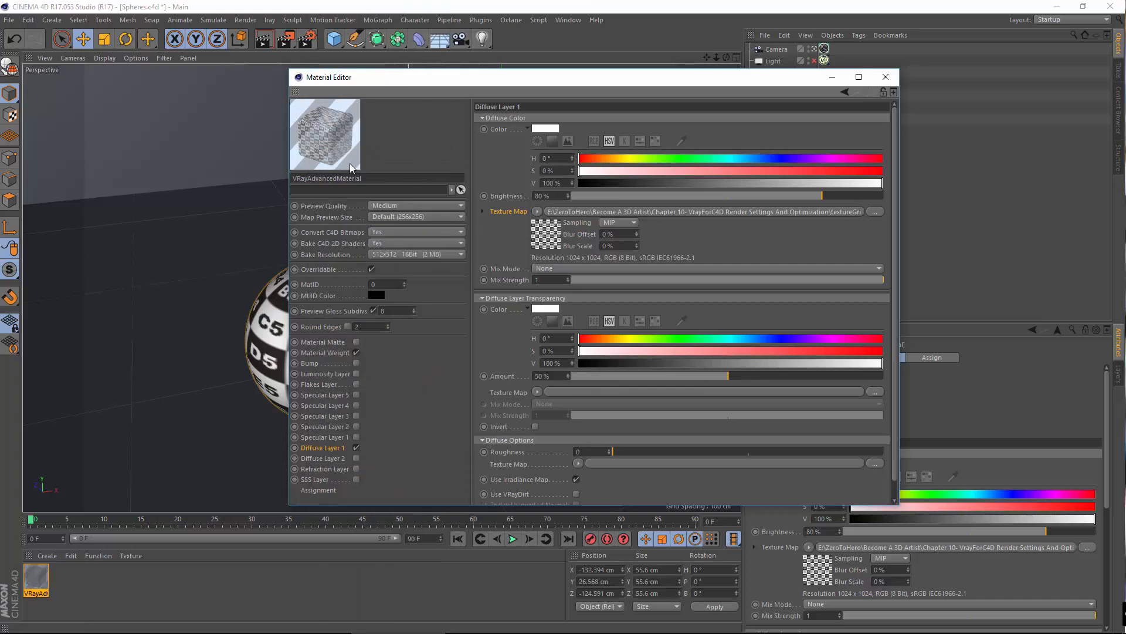
# - Set the material preview shape to Sphere and open the preview in its own window
pyautogui.rightClick(323, 136)
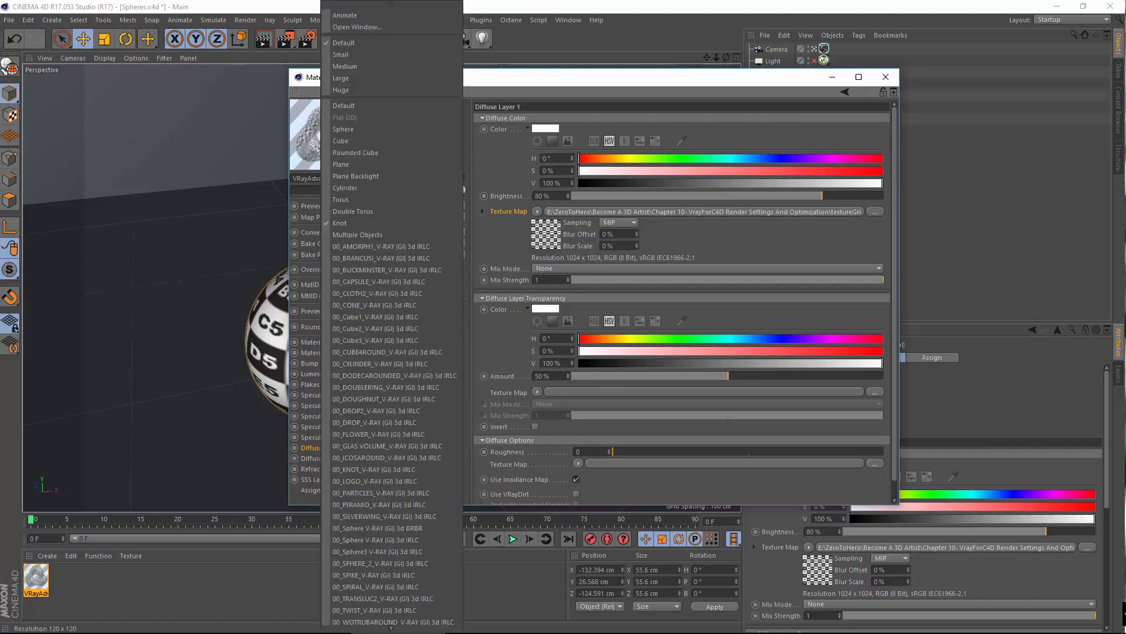
pyautogui.click(364, 128)
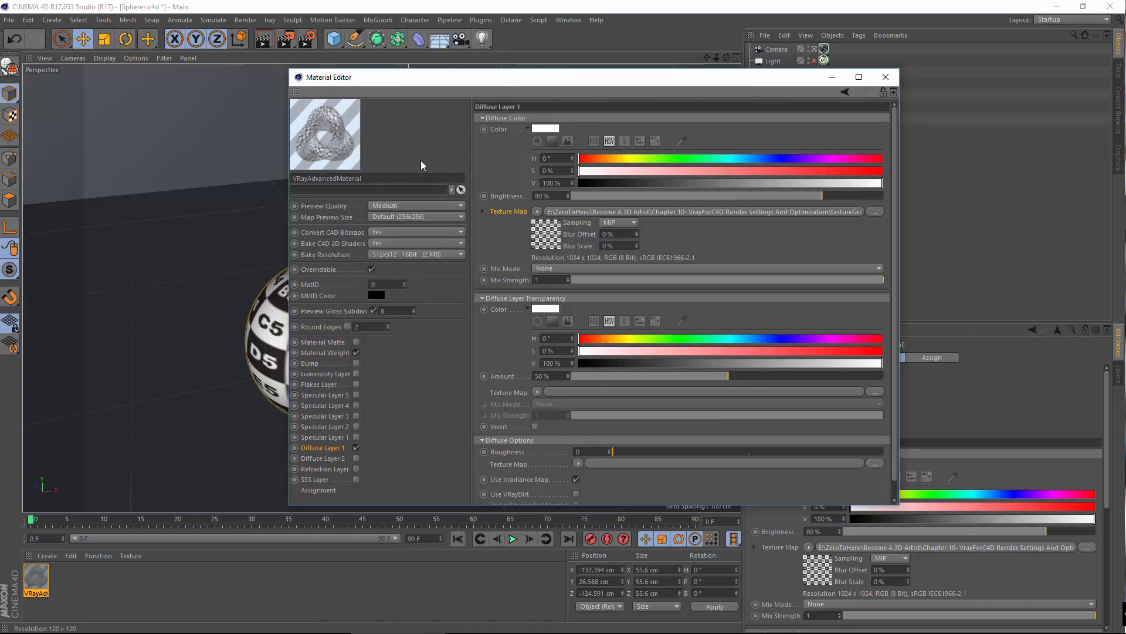
pyautogui.rightClick(311, 129)
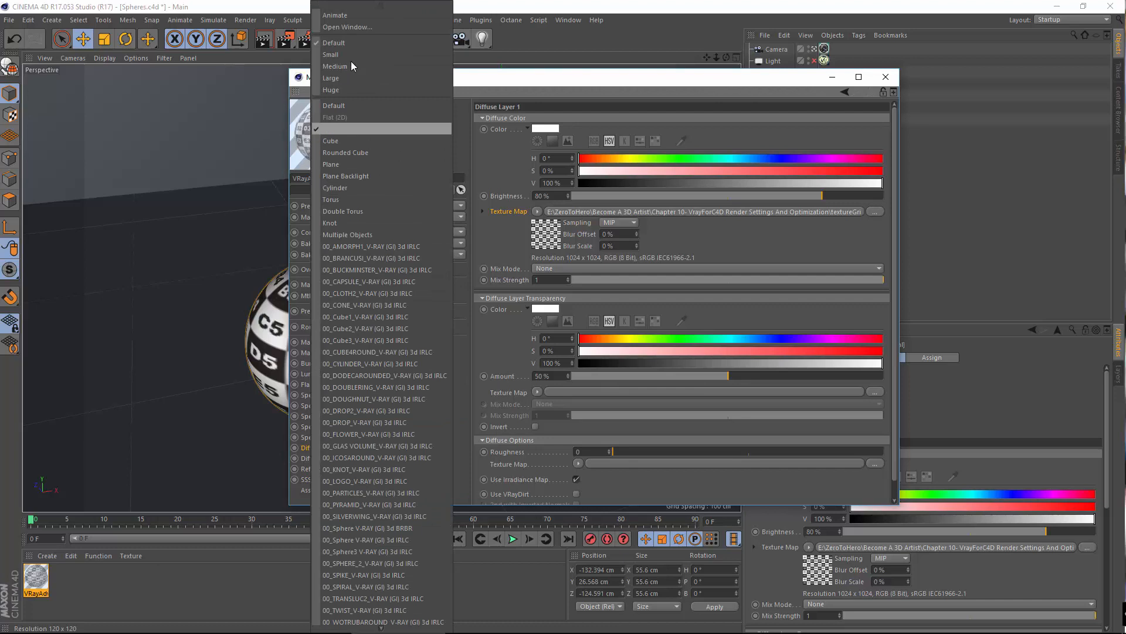
pyautogui.click(356, 27)
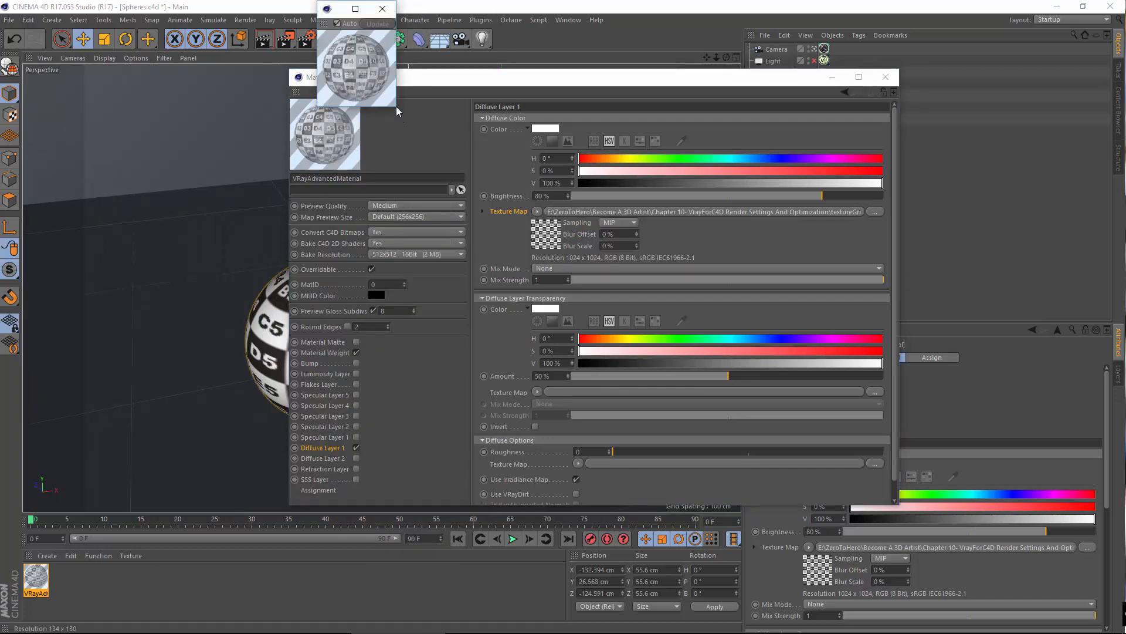
# - Enlarge the floating material preview window and move it clear of the Diffuse Layer 1 settings
pyautogui.moveTo(396, 109); pyautogui.dragTo(681, 464)
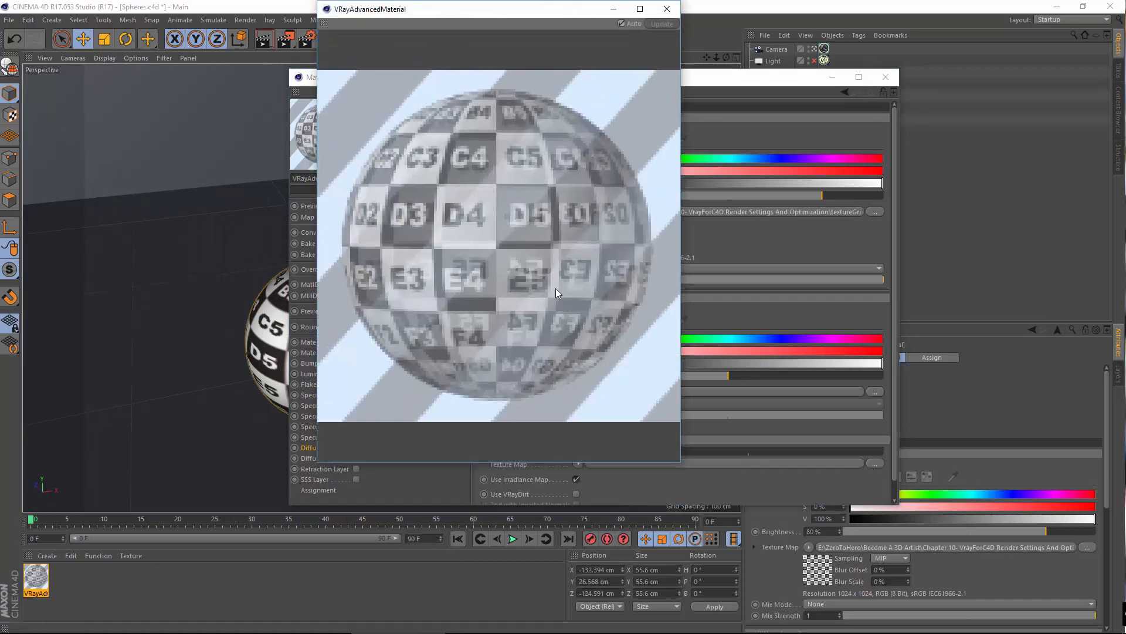
pyautogui.moveTo(544, 9); pyautogui.dragTo(323, 46)
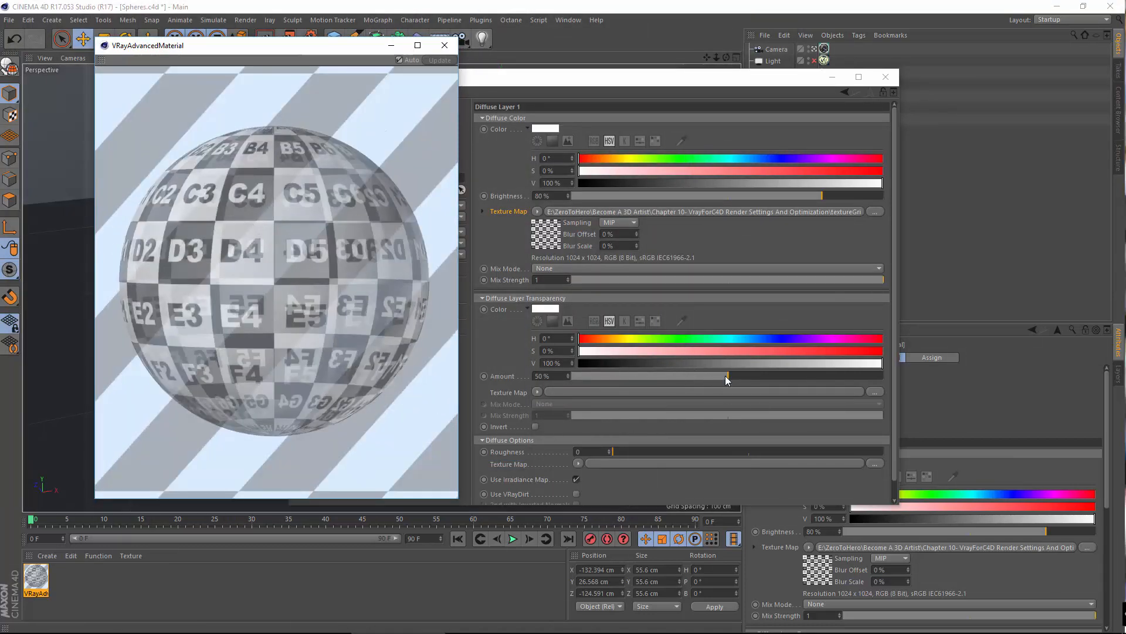
# - Try Diffuse Layer 1 transparency amounts of 100 % and 50 %, checking each in the enlarged preview
pyautogui.moveTo(725, 376); pyautogui.dragTo(883, 376)
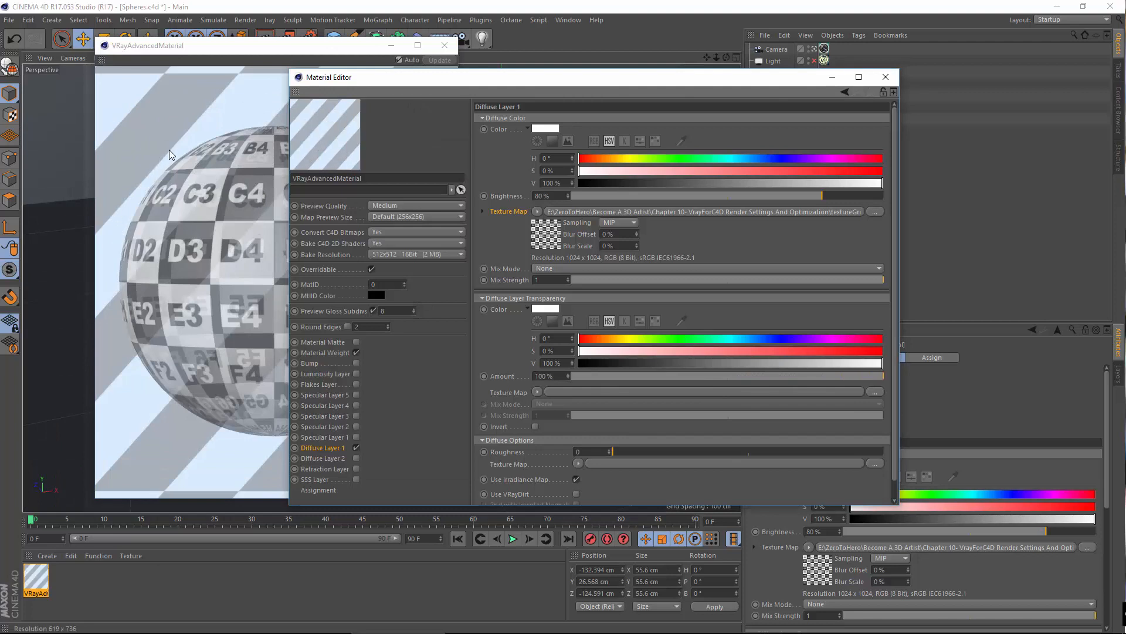
pyautogui.click(170, 154)
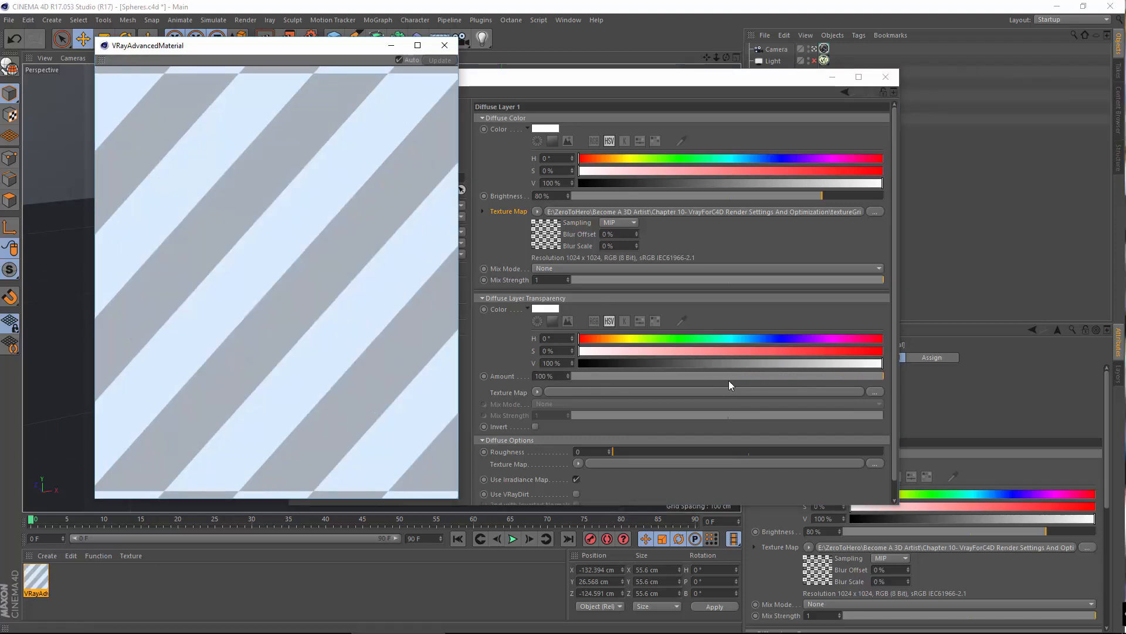
pyautogui.click(729, 379)
pyautogui.click(150, 218)
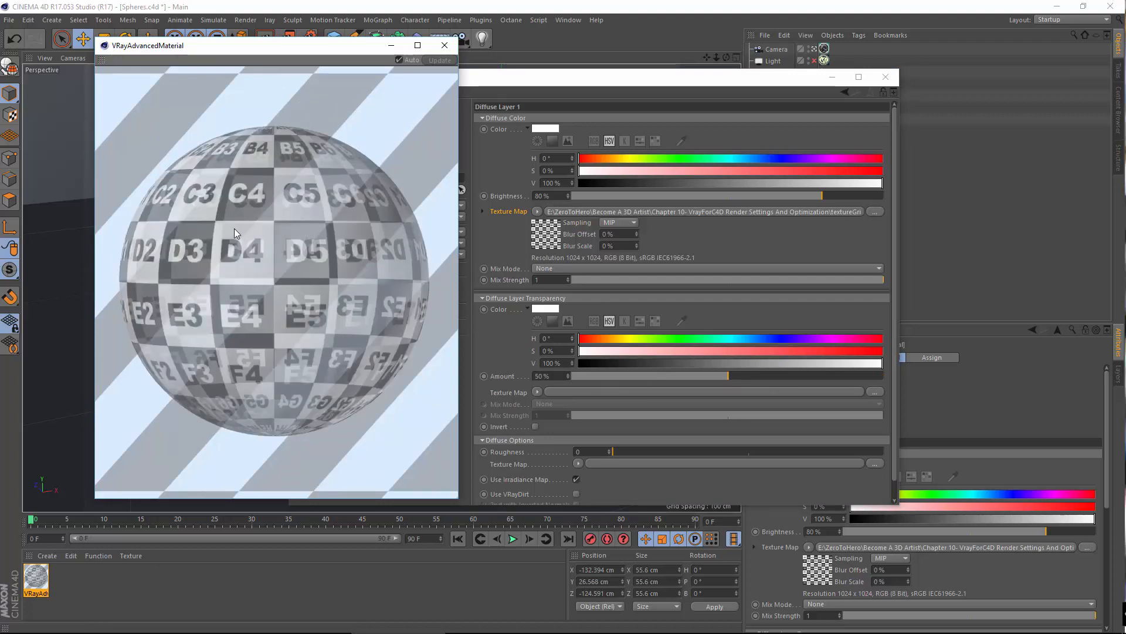
# - Set the Diffuse Layer 1 transparency amount to 0 % and shift the Material Editor to uncover more of the preview
pyautogui.click(576, 376)
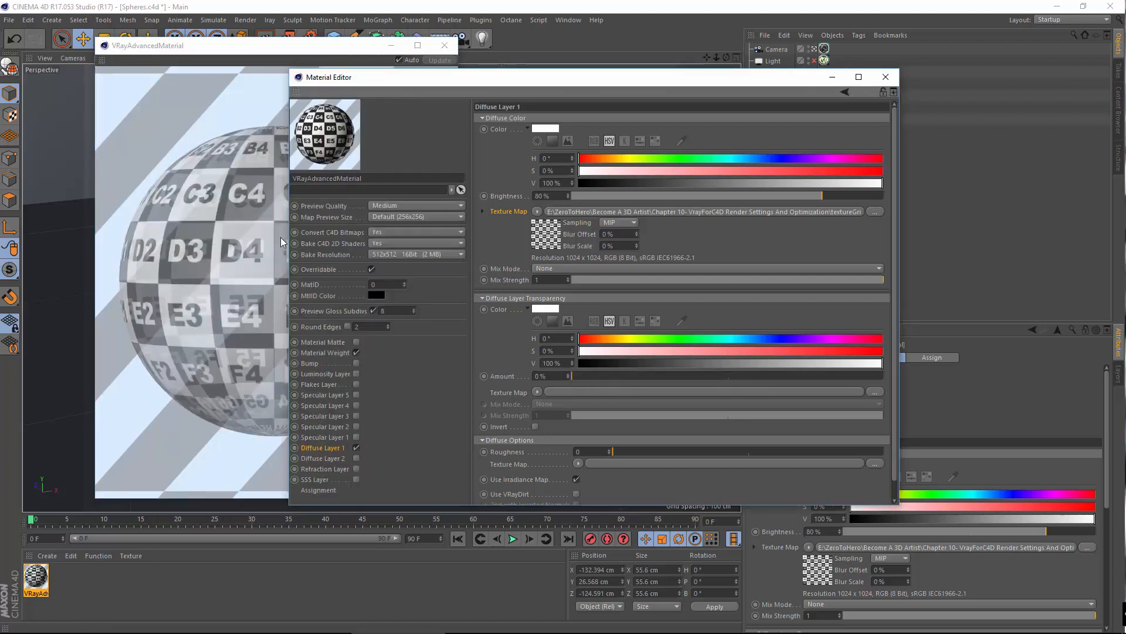
pyautogui.click(188, 143)
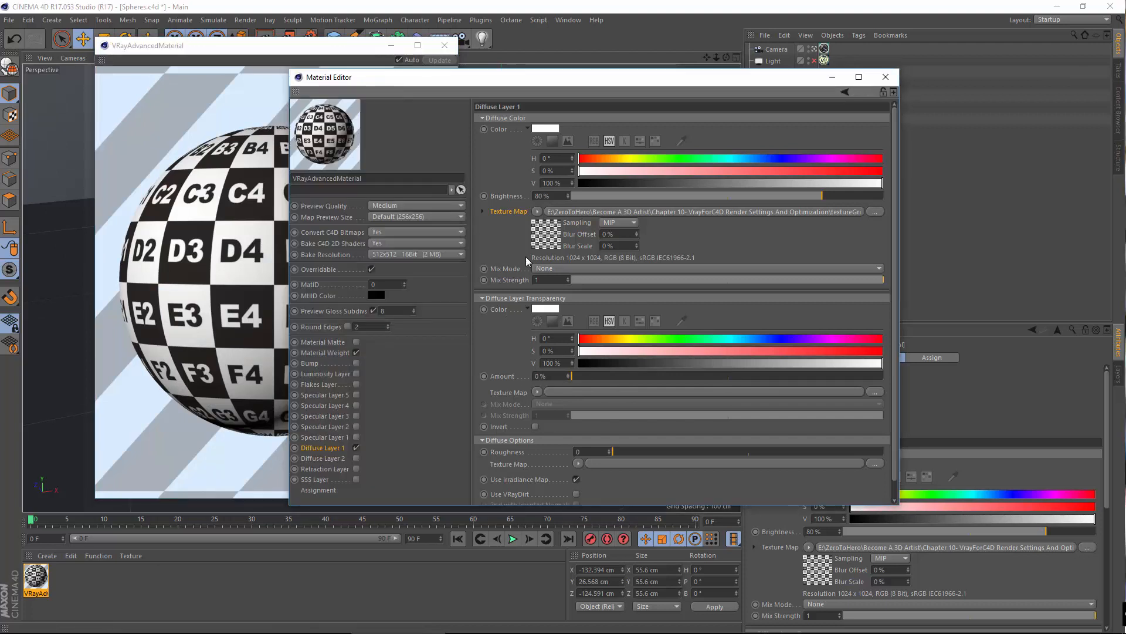
pyautogui.click(498, 232)
pyautogui.moveTo(621, 80); pyautogui.dragTo(674, 95)
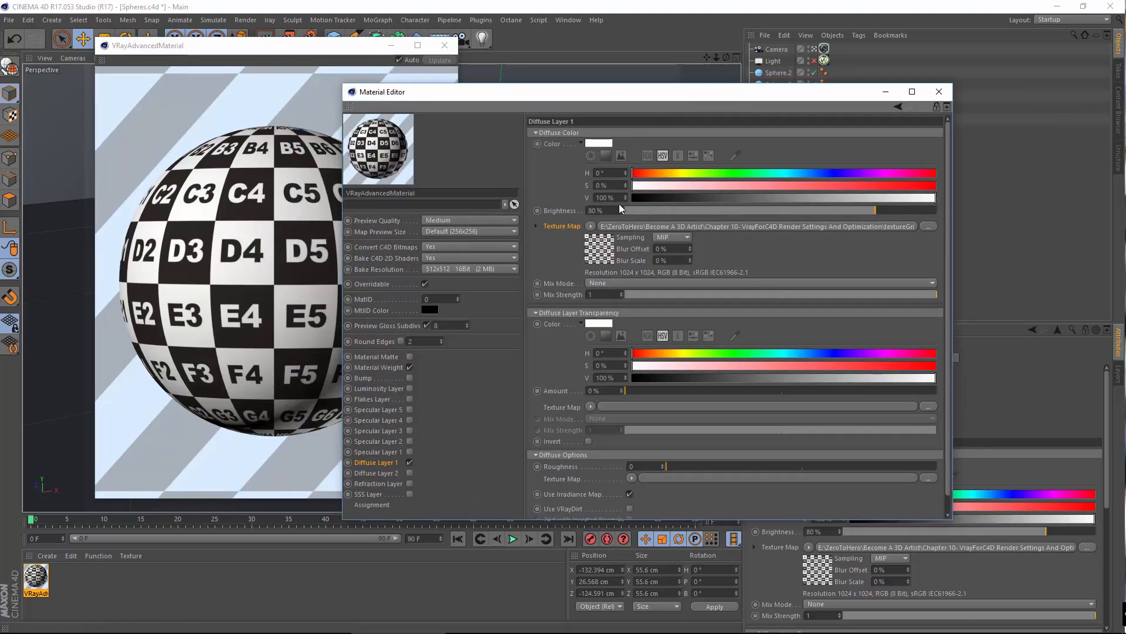
# - Try diffuse brightness at 0 % and 100 %, and clear the grid image from the diffuse texture map
pyautogui.moveTo(655, 212); pyautogui.dragTo(562, 214)
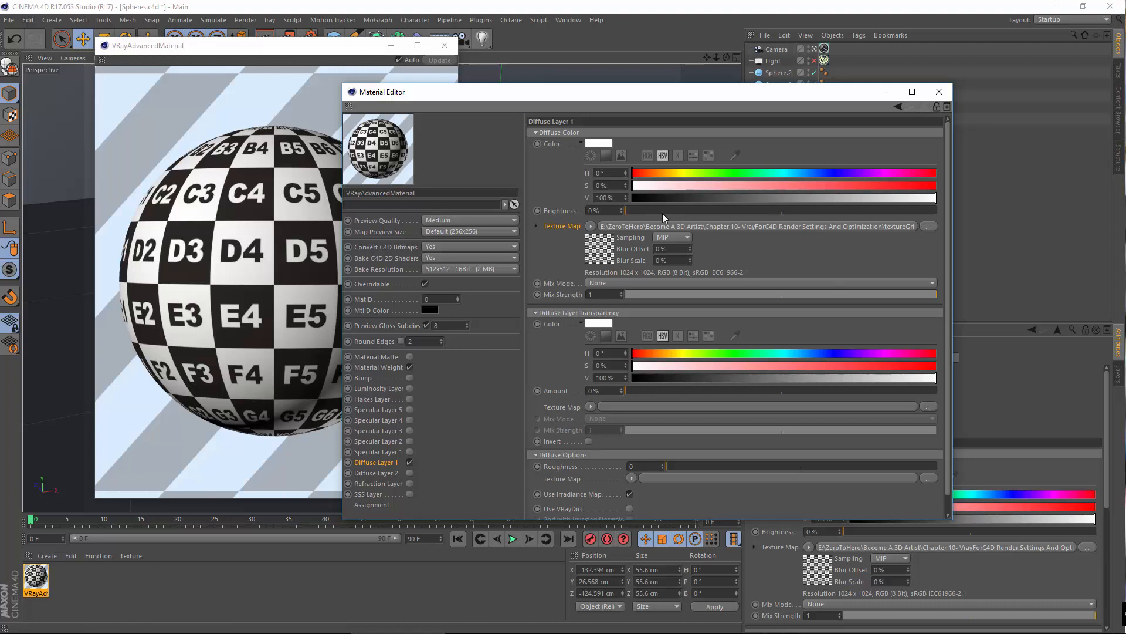
pyautogui.moveTo(665, 214); pyautogui.dragTo(1016, 203)
pyautogui.click(590, 226)
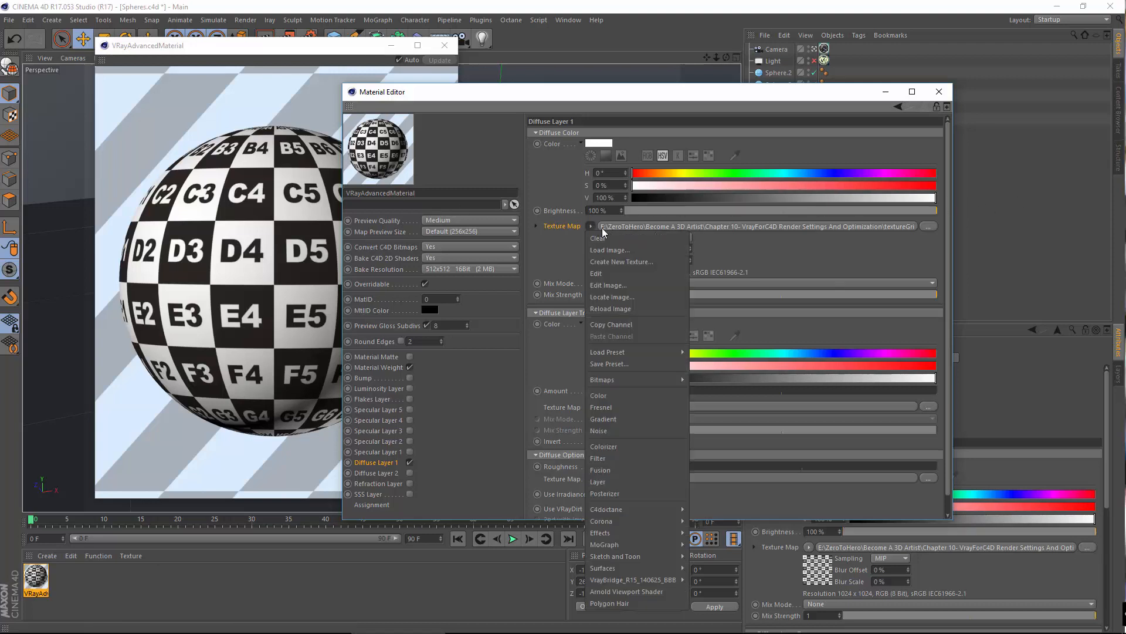
pyautogui.click(598, 237)
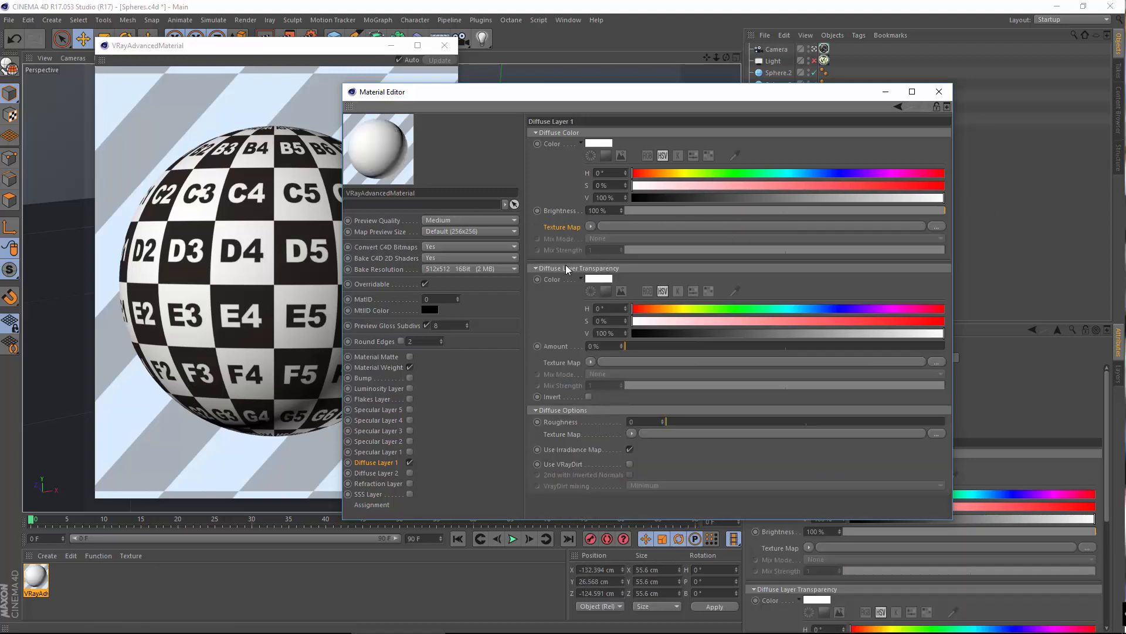
# - Set the Diffuse Layer 1 color to pure red with 100 % saturation and 100 % value
pyautogui.click(598, 142)
pyautogui.moveTo(660, 153); pyautogui.dragTo(678, 152)
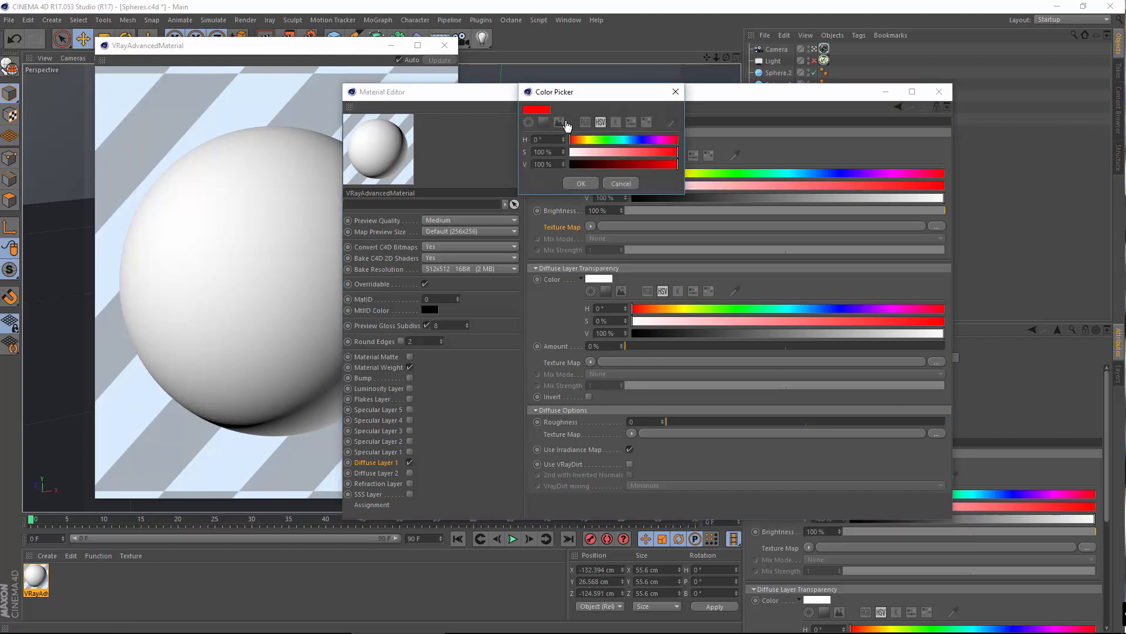
pyautogui.click(581, 184)
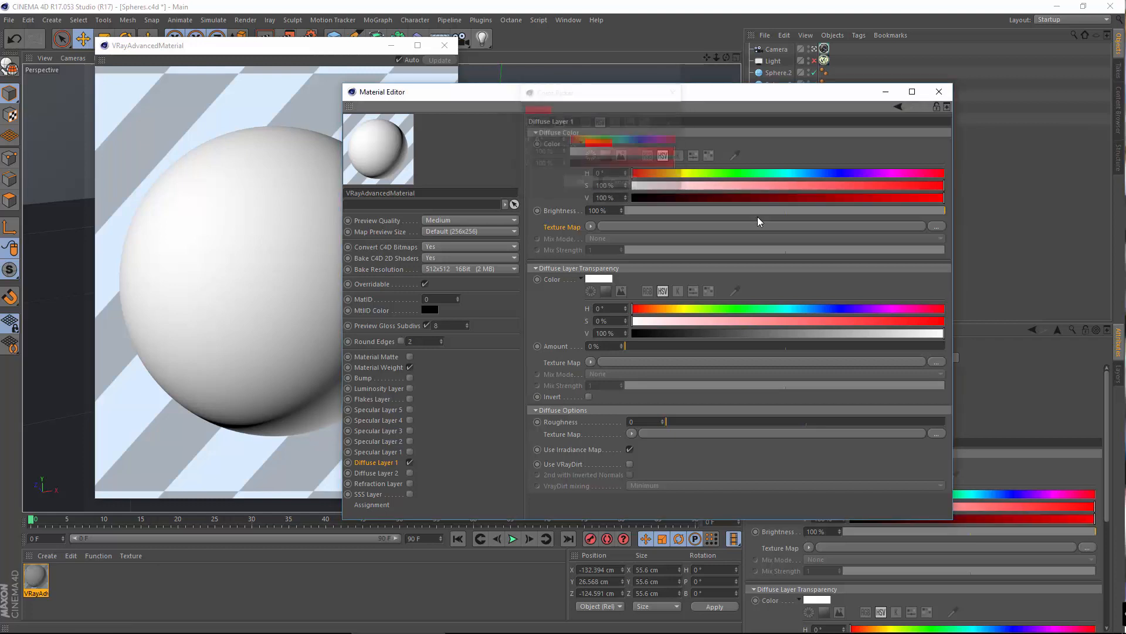
pyautogui.moveTo(861, 199); pyautogui.dragTo(1051, 193)
# - Try diffuse brightness values of 14 %, 47 % and 80 % on the red material
pyautogui.moveTo(793, 213); pyautogui.dragTo(672, 208)
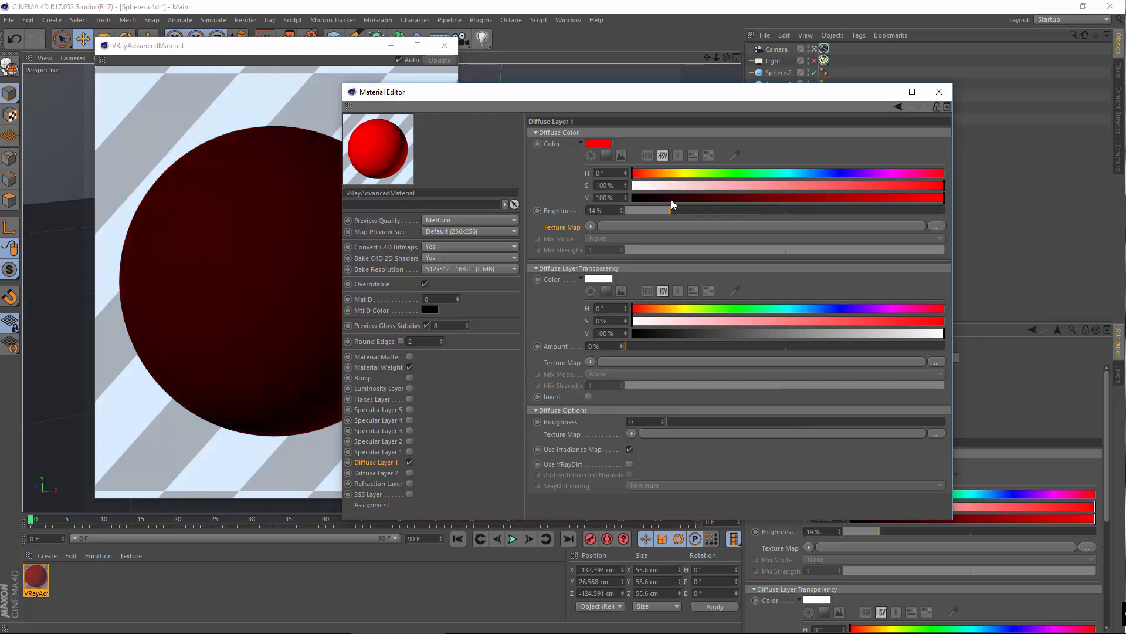
pyautogui.click(777, 211)
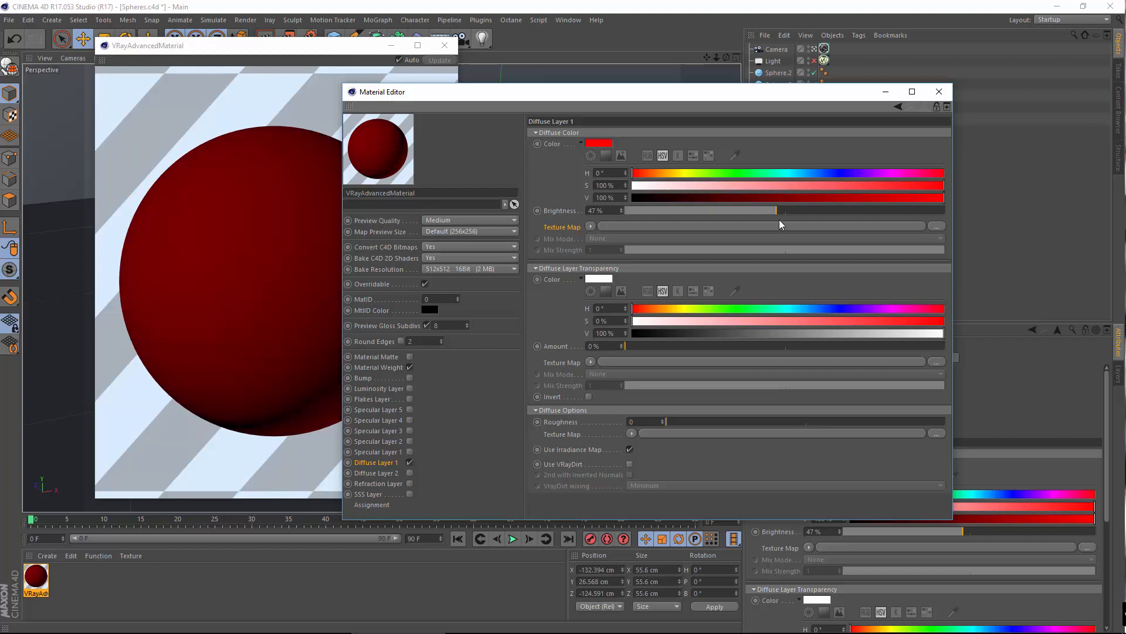
pyautogui.moveTo(786, 216); pyautogui.dragTo(881, 214)
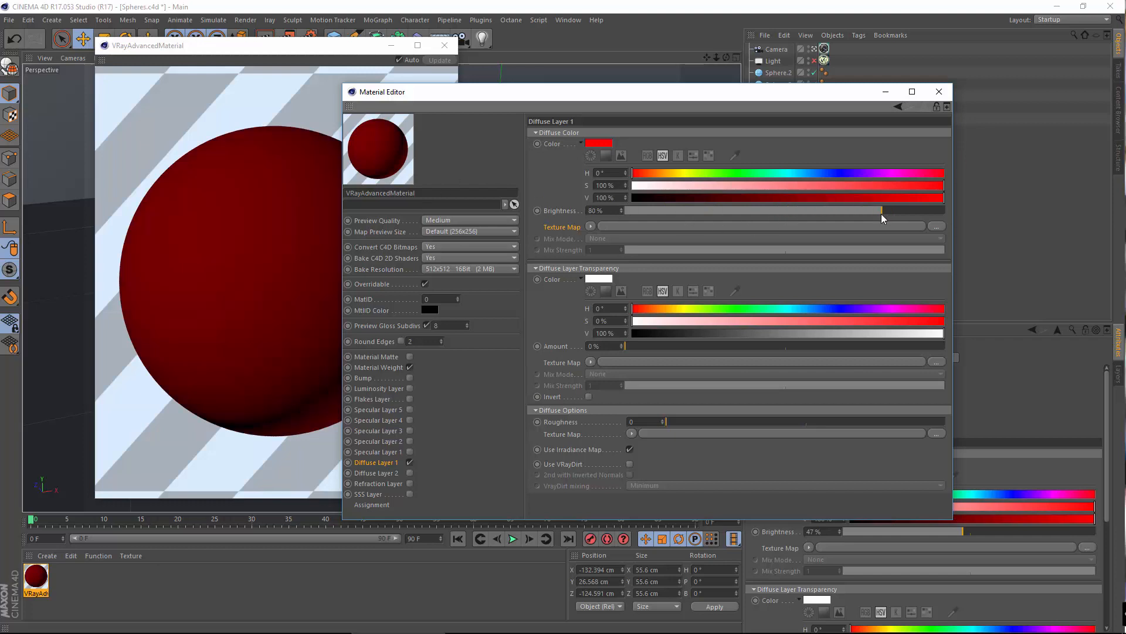
# - Set the diffuse color's saturation to 0 % for white, keeping the brightness at 80 %
pyautogui.click(600, 145)
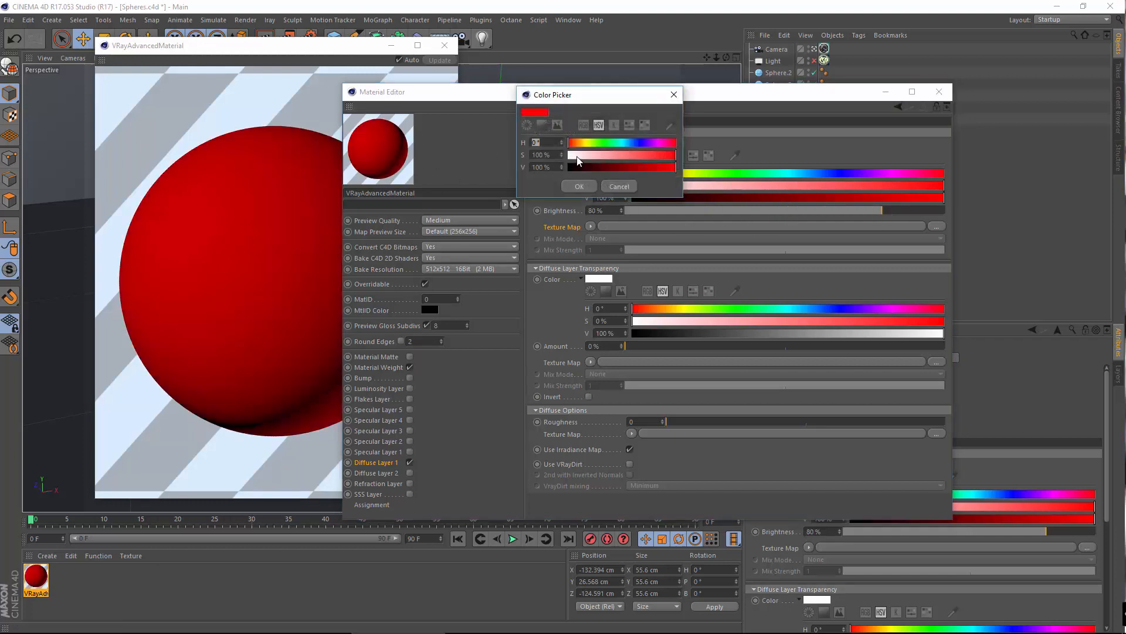
pyautogui.moveTo(577, 156); pyautogui.dragTo(541, 157)
pyautogui.click(576, 185)
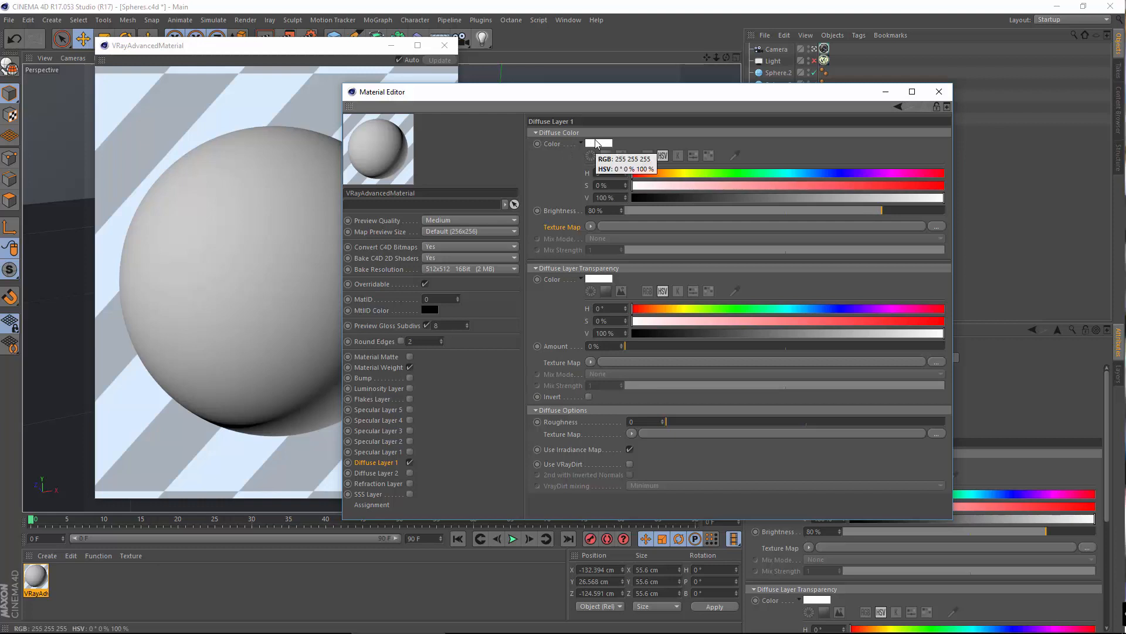
pyautogui.moveTo(884, 214); pyautogui.dragTo(911, 212)
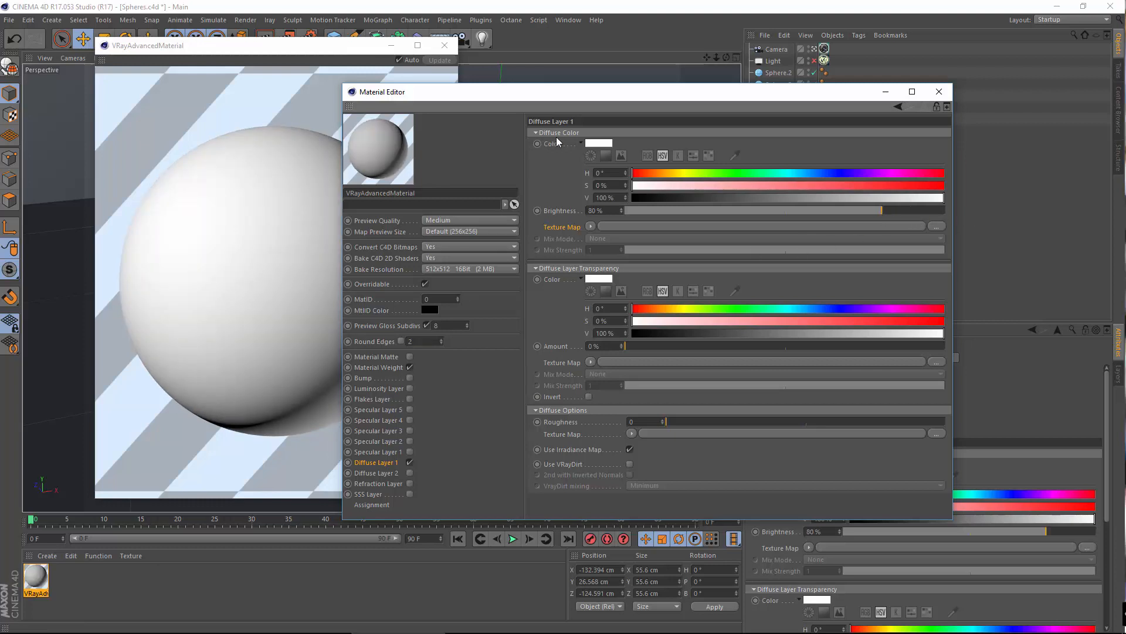
# - Try black as the Diffuse Layer 1 color by setting its value to 0 %
pyautogui.click(598, 143)
pyautogui.moveTo(552, 166); pyautogui.dragTo(499, 167)
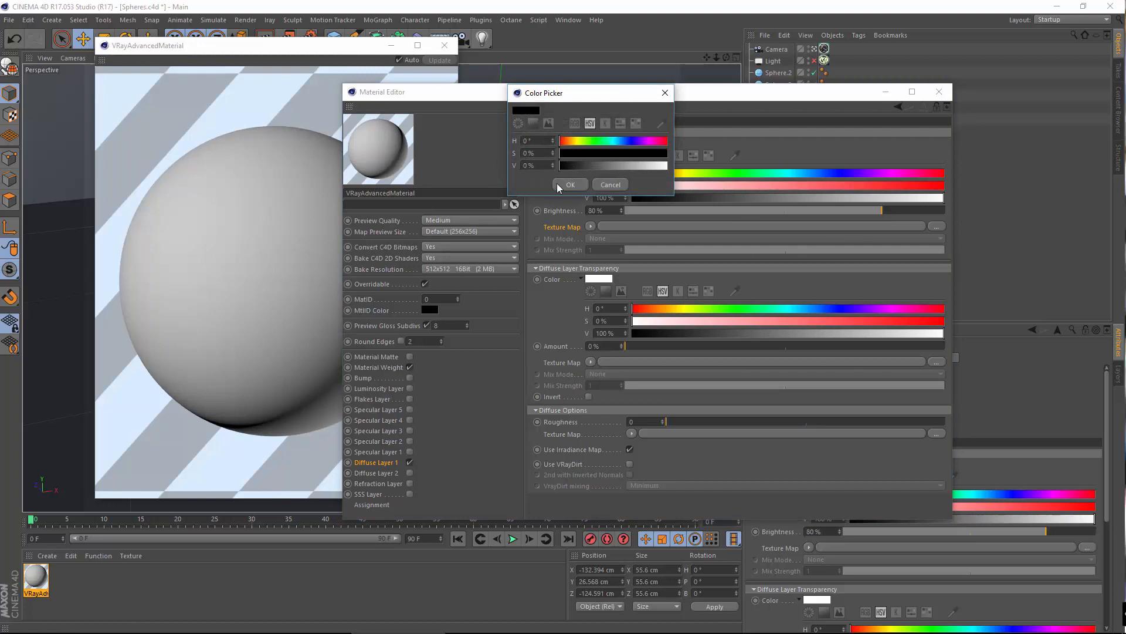
pyautogui.click(569, 185)
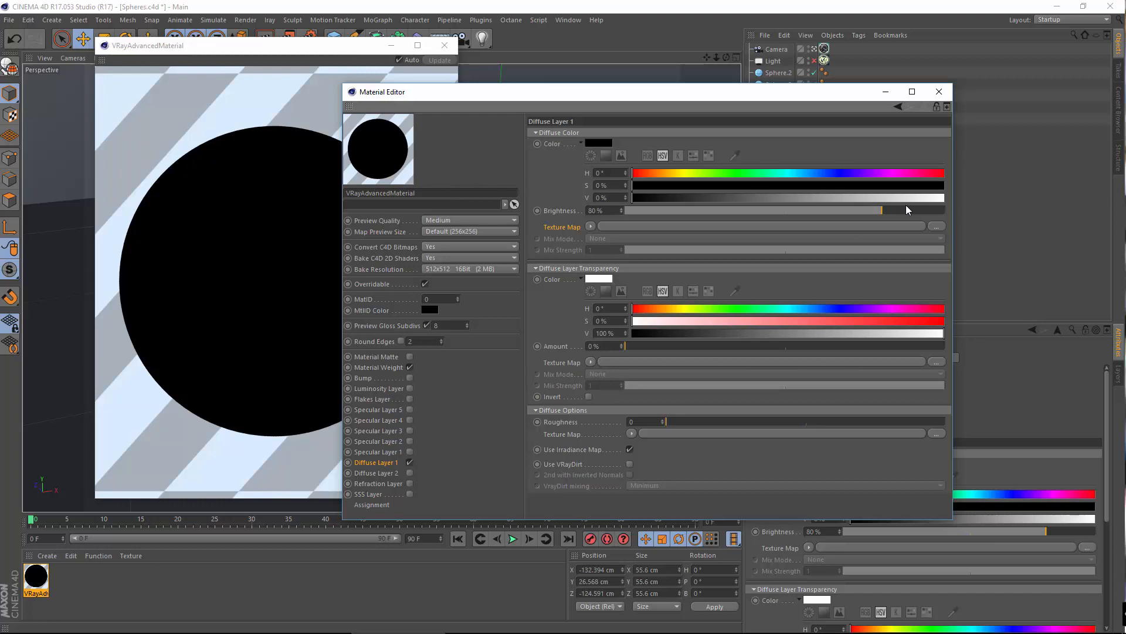
# - Set the diffuse color back to white with 100 % value and the brightness to 95 %
pyautogui.click(594, 143)
pyautogui.moveTo(647, 165); pyautogui.dragTo(670, 174)
pyautogui.click(574, 185)
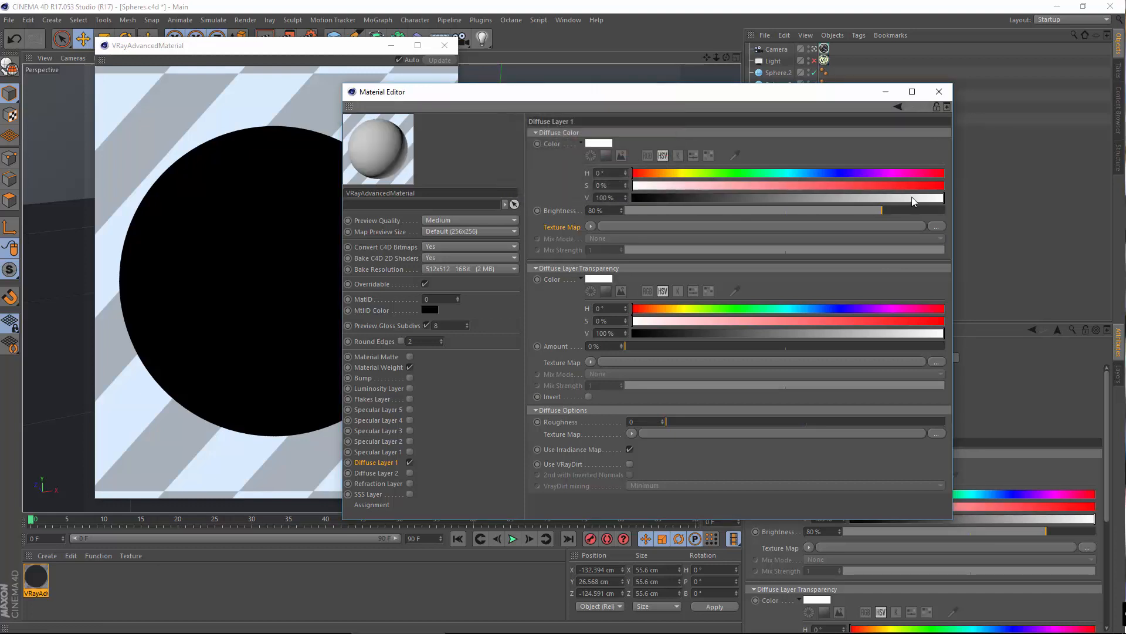
pyautogui.moveTo(947, 211); pyautogui.dragTo(934, 213)
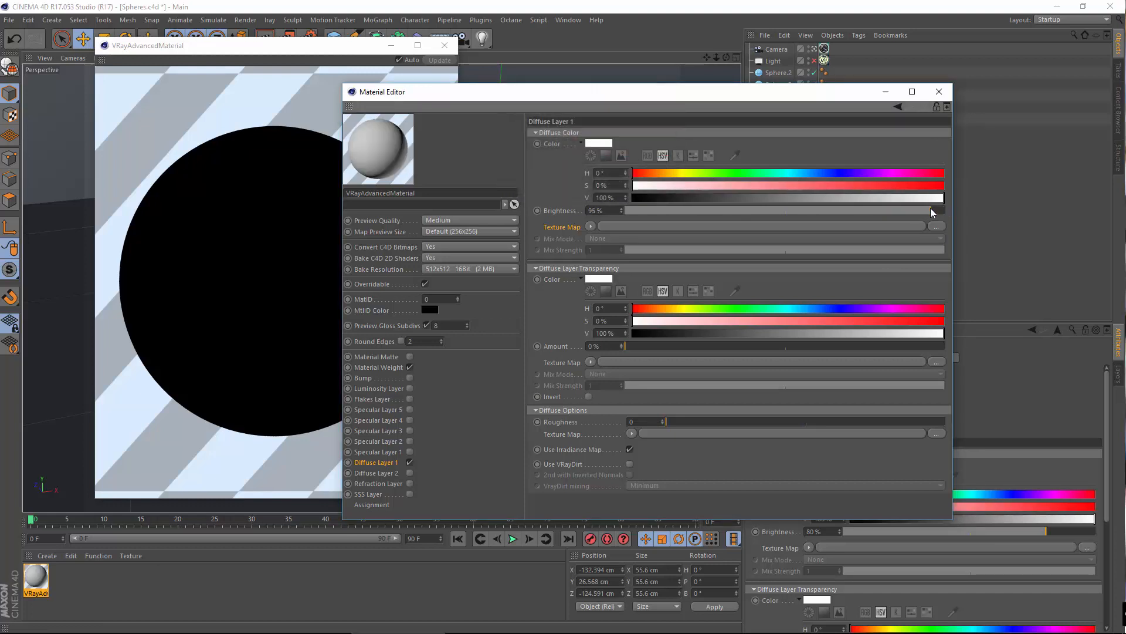
# - Try the existing fin4_Ref.exr bitmap as the diffuse texture map
pyautogui.click(590, 227)
pyautogui.moveTo(645, 302)
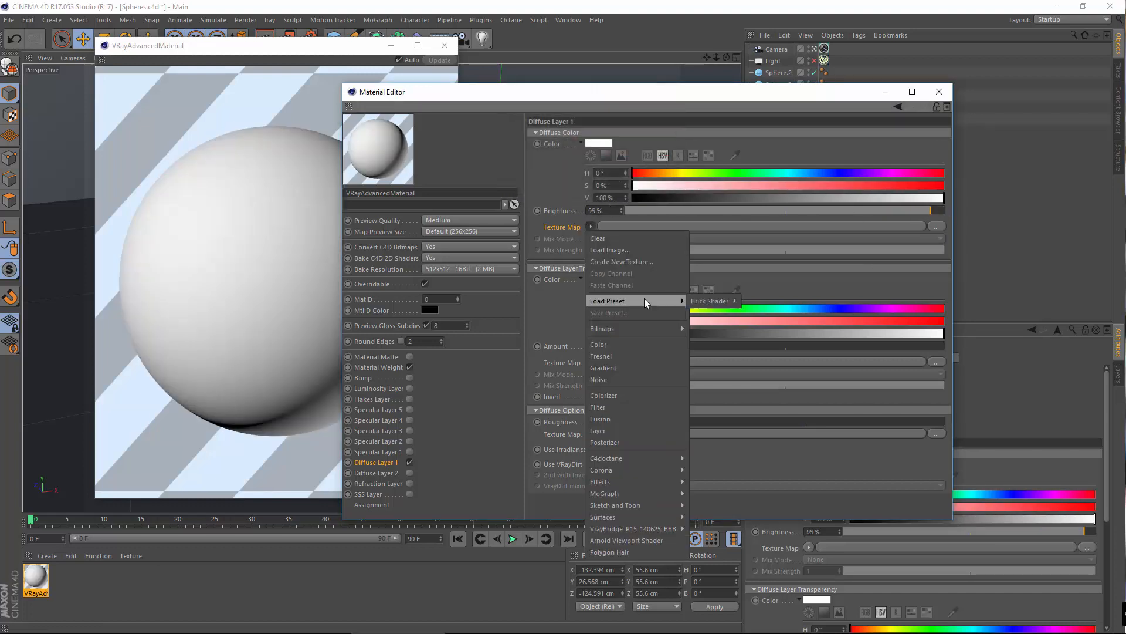
pyautogui.moveTo(645, 330)
pyautogui.click(724, 332)
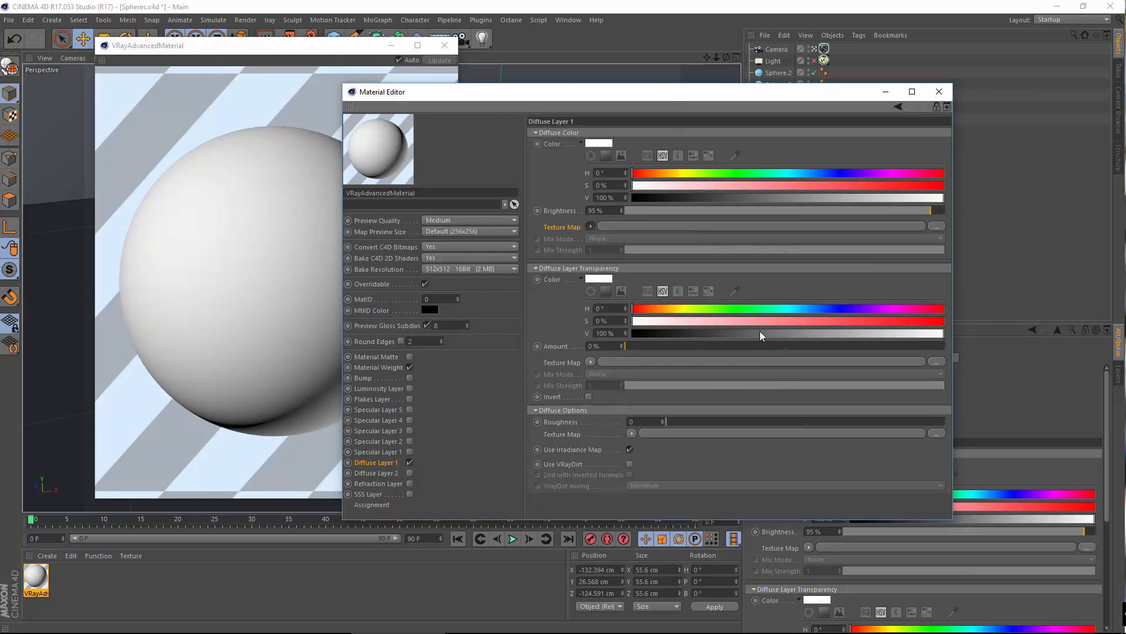
# - Load the grid texture image into the diffuse texture map without copying it to the project location
pyautogui.click(590, 227)
pyautogui.click(604, 250)
pyautogui.doubleClick(678, 232)
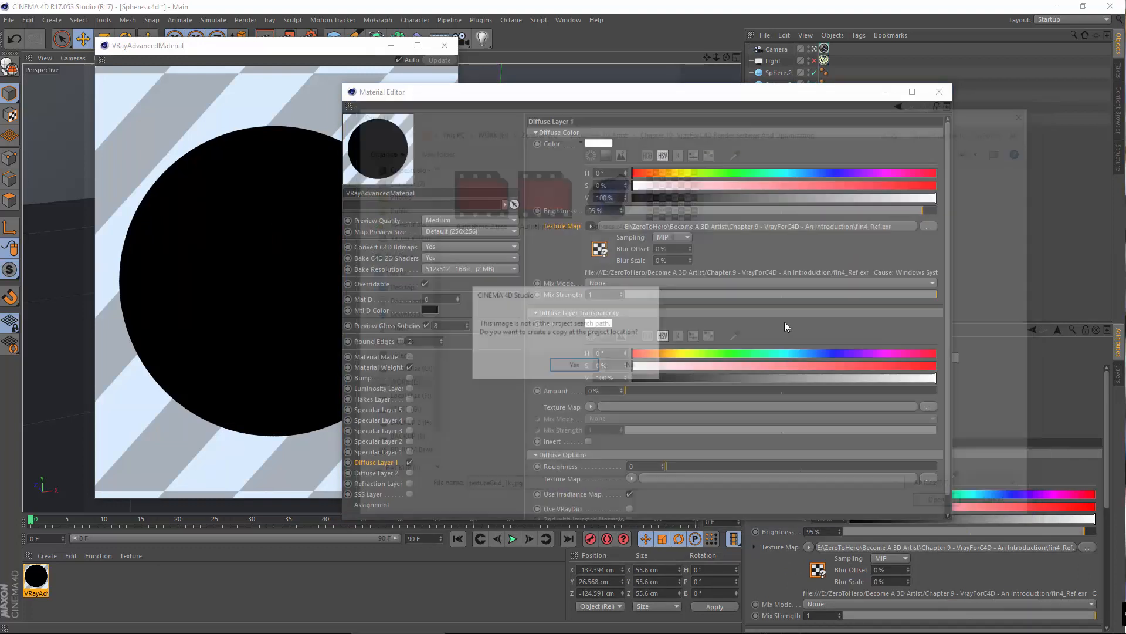
pyautogui.click(648, 366)
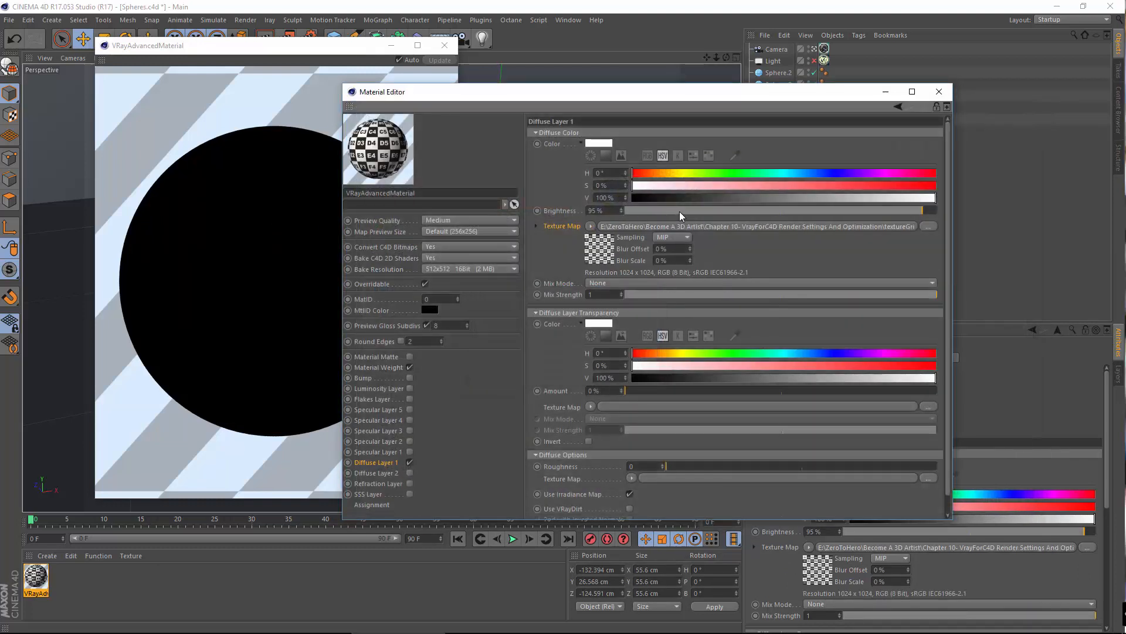
# - Set the Diffuse Layer 1 brightness to 50 % and review the remaining diffuse options
pyautogui.moveTo(681, 216); pyautogui.dragTo(778, 228)
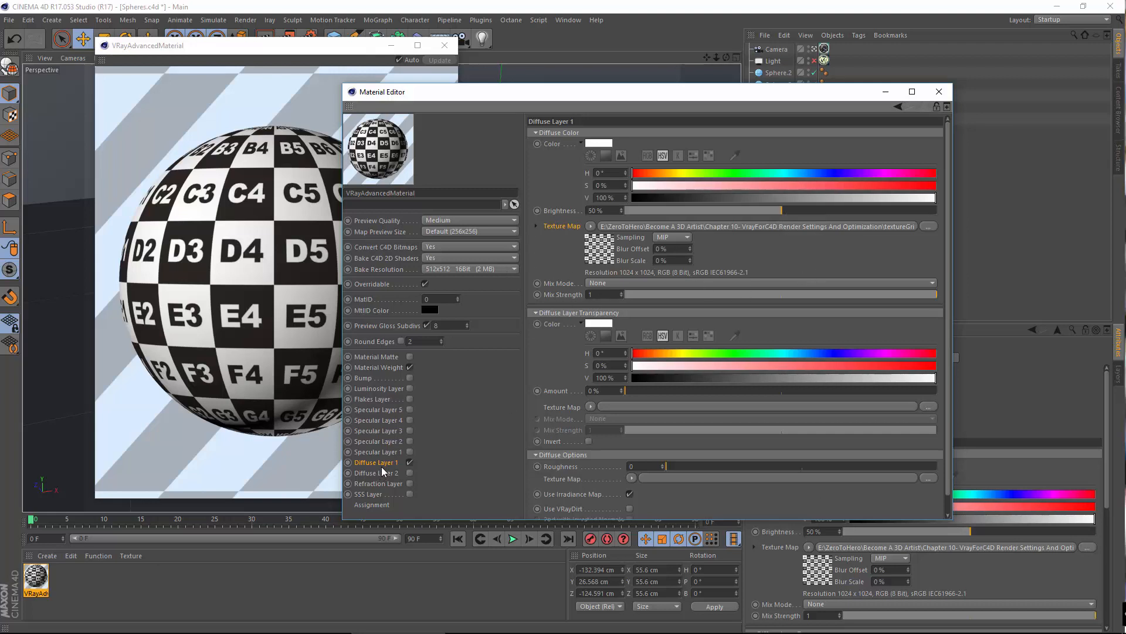
pyautogui.scroll(-1, 559, 203)
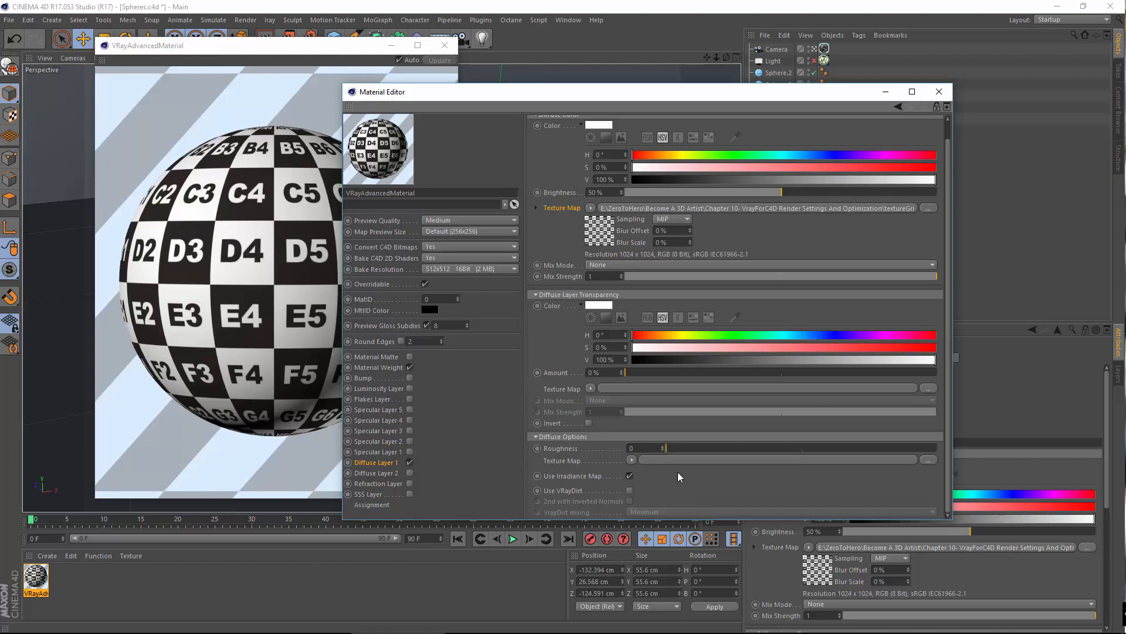
pyautogui.scroll(1, 568, 295)
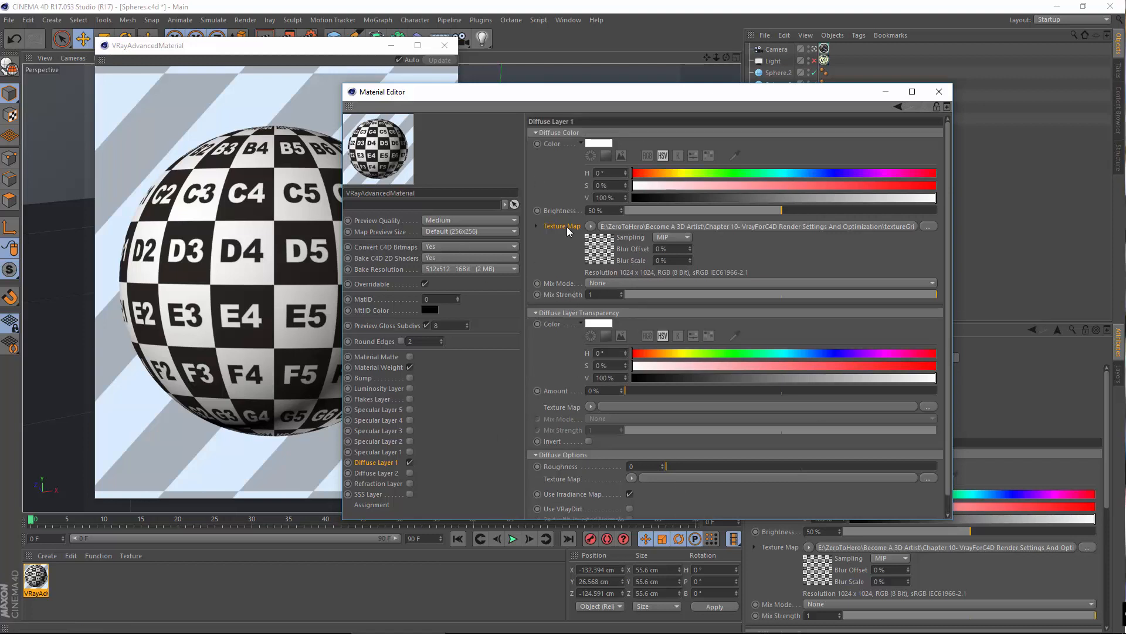
# - Examine the settings of the material's Specular Layers 1 to 5 alongside those of Diffuse Layer 1
pyautogui.click(379, 452)
pyautogui.click(387, 411)
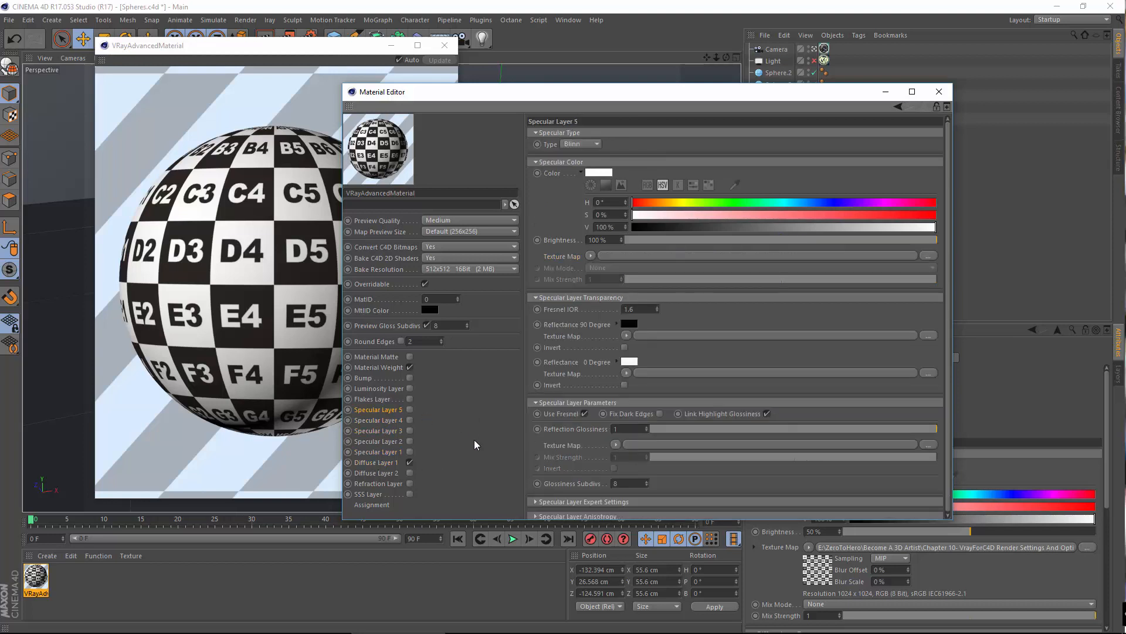
pyautogui.click(393, 465)
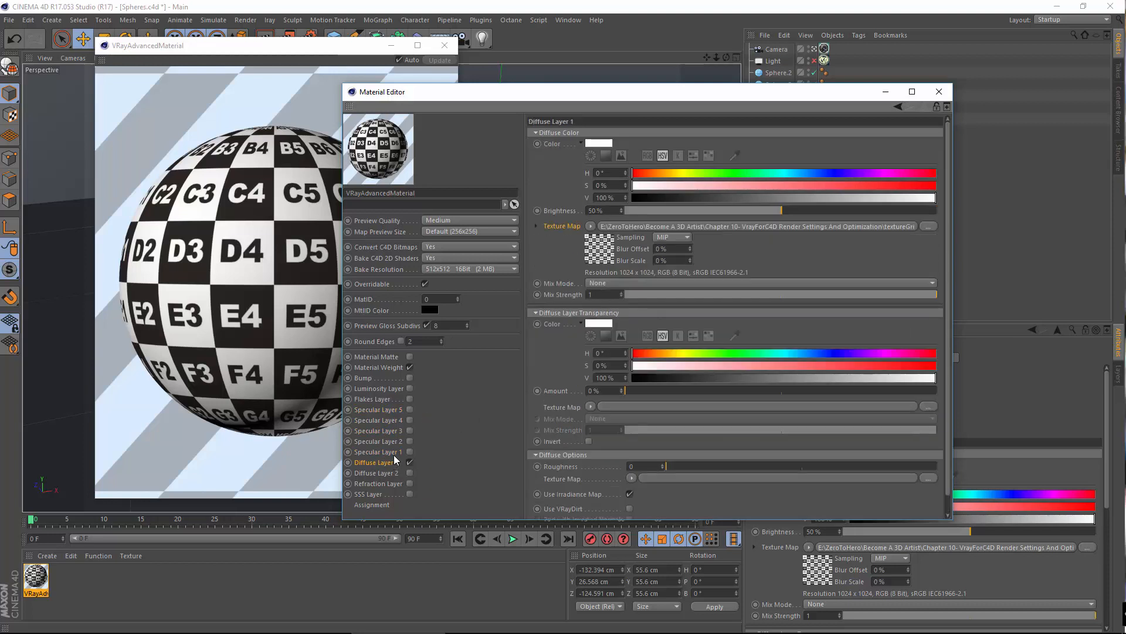
pyautogui.click(393, 455)
pyautogui.click(395, 440)
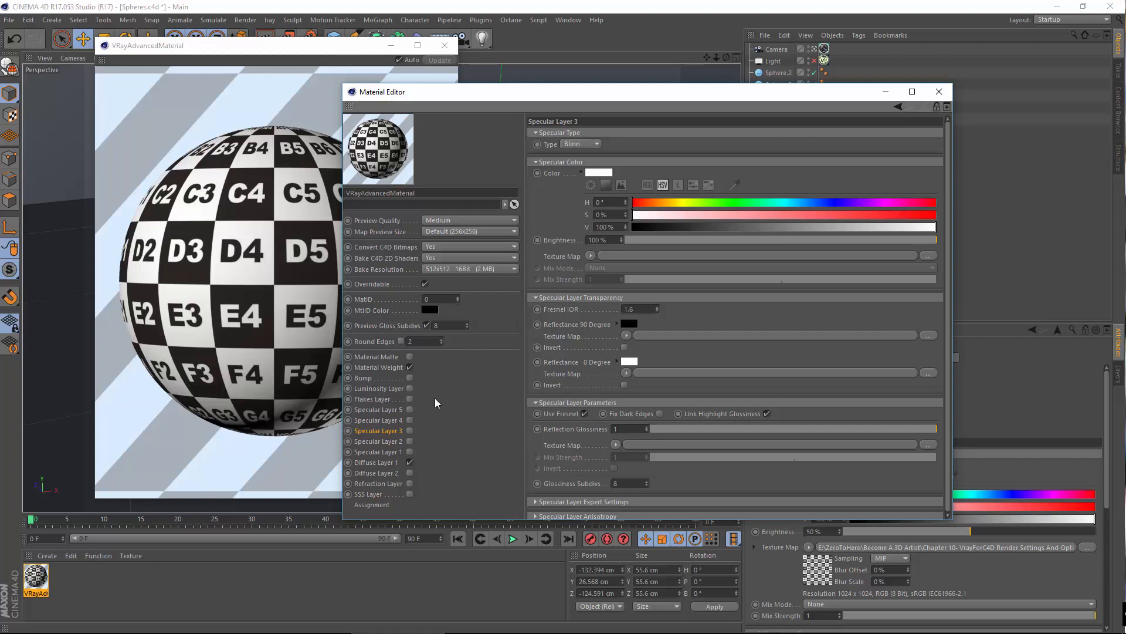
pyautogui.click(379, 452)
pyautogui.click(390, 411)
pyautogui.click(379, 452)
pyautogui.click(381, 441)
pyautogui.click(390, 410)
# - Enable Specular Layer 1 and place the Material Editor beside the preview window so both are fully visible
pyautogui.click(377, 451)
pyautogui.click(409, 452)
pyautogui.moveTo(422, 96); pyautogui.dragTo(546, 68)
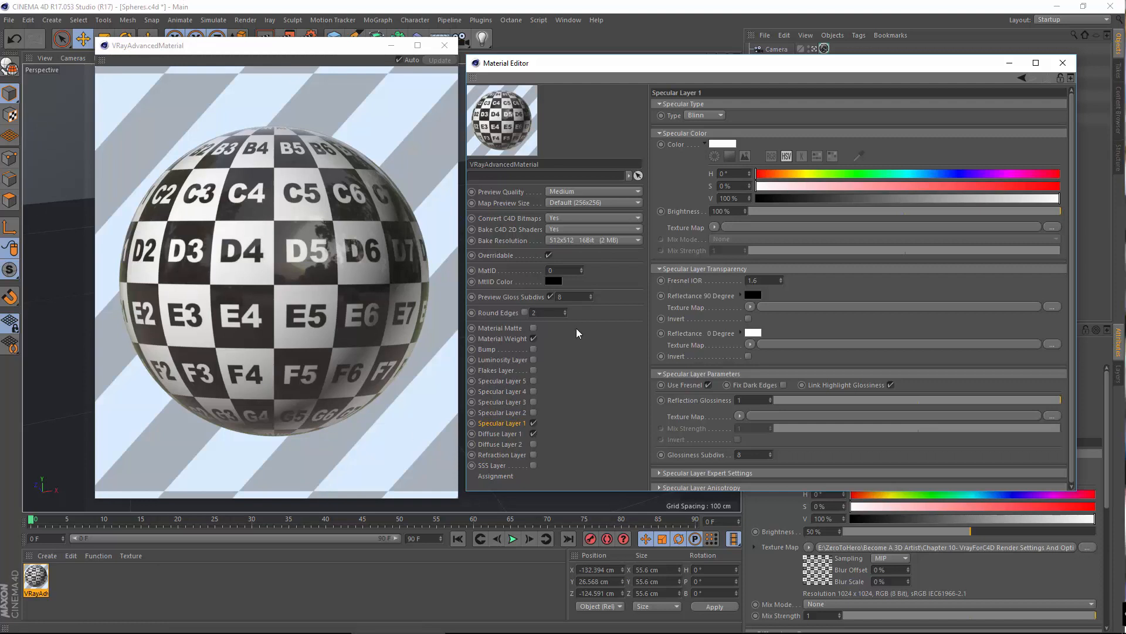
pyautogui.moveTo(764, 68); pyautogui.dragTo(762, 67)
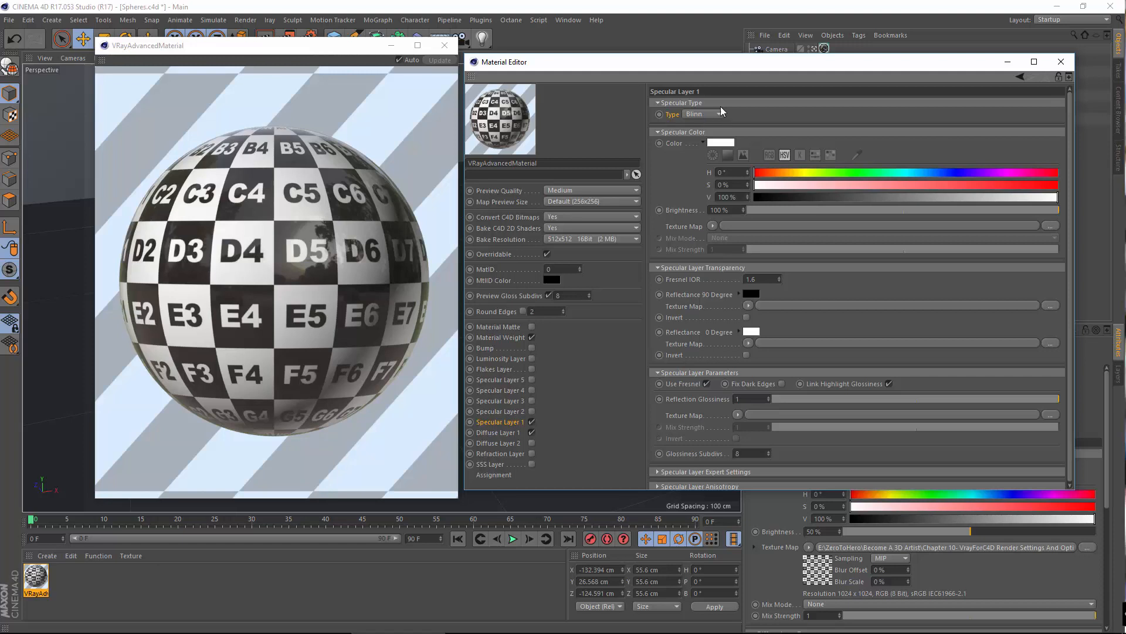
# - Try the Phong and Ward specular types on Specular Layer 1 and return the type to Blinn
pyautogui.click(703, 116)
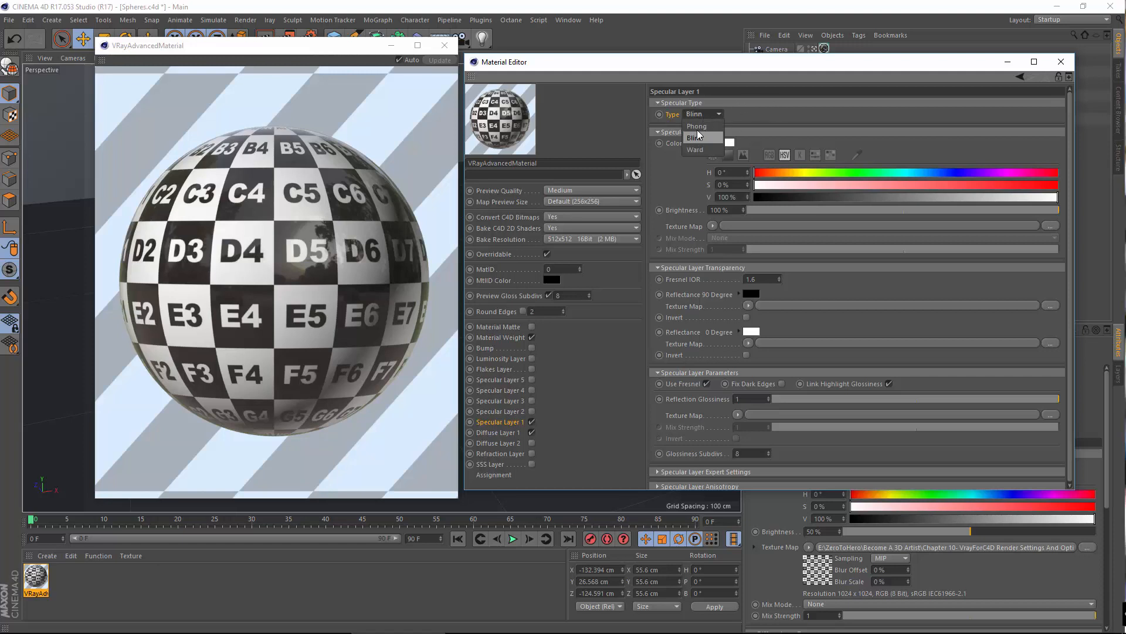
pyautogui.click(697, 126)
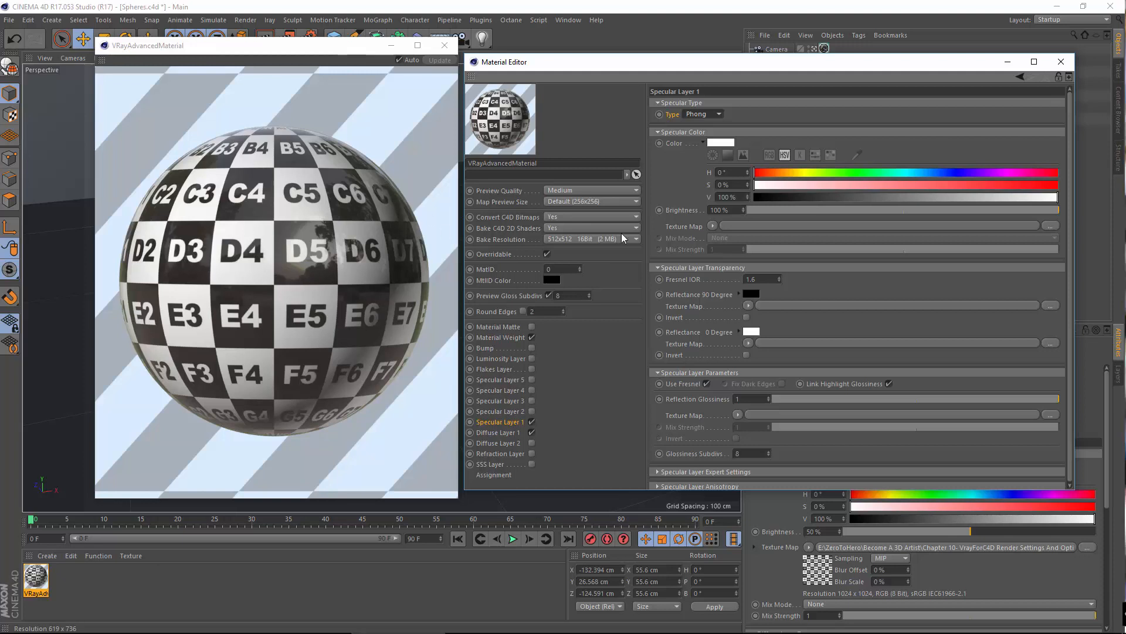
pyautogui.click(717, 116)
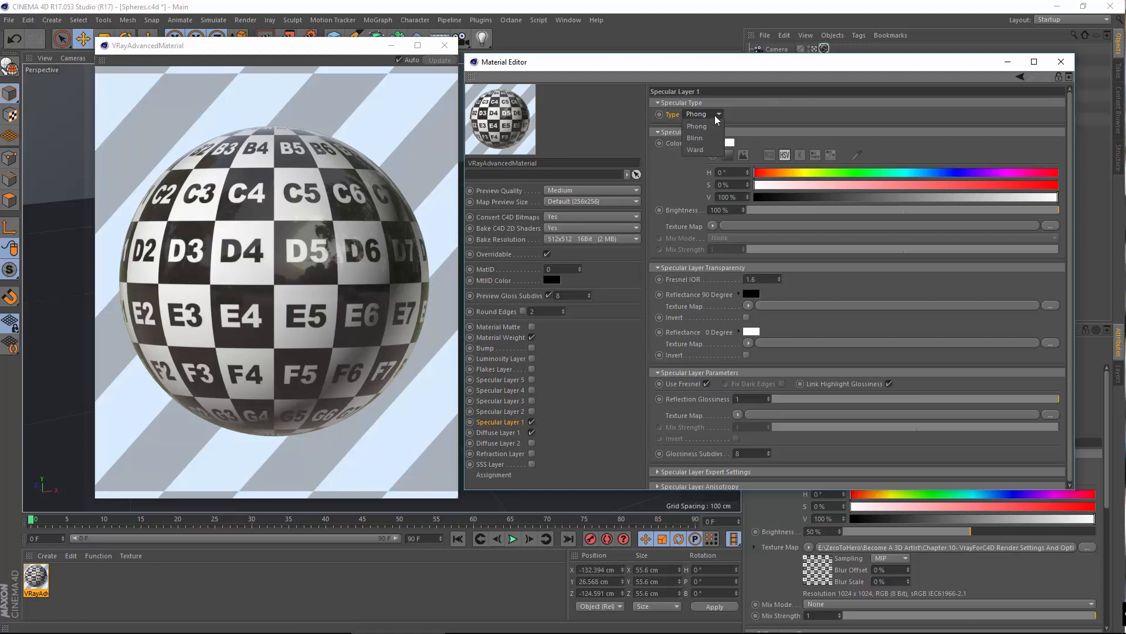
pyautogui.click(701, 150)
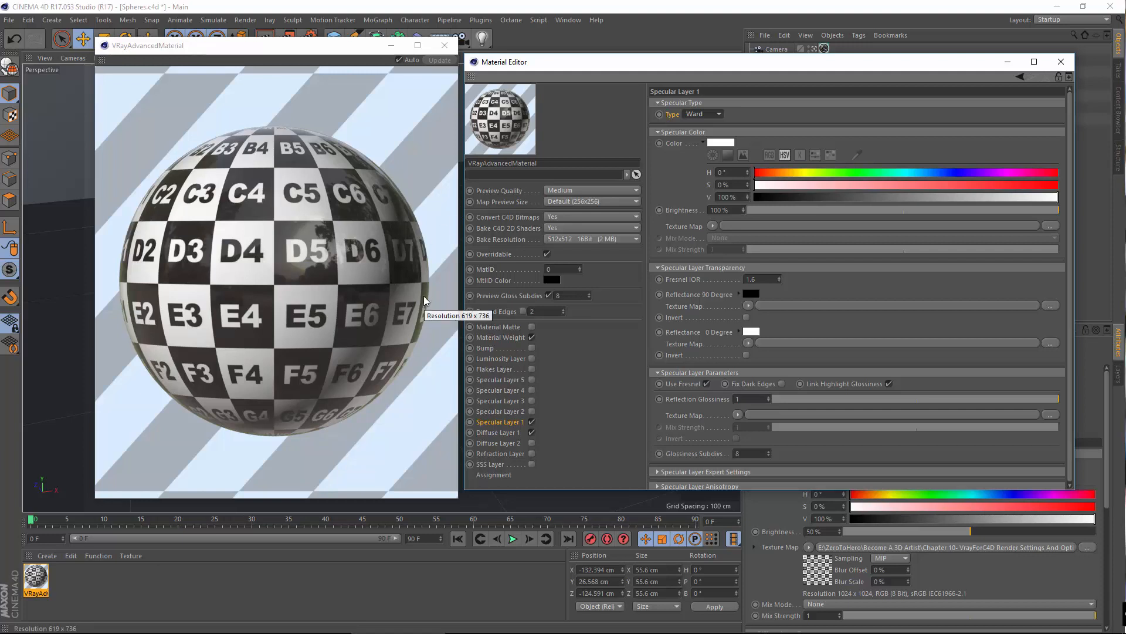
pyautogui.click(702, 115)
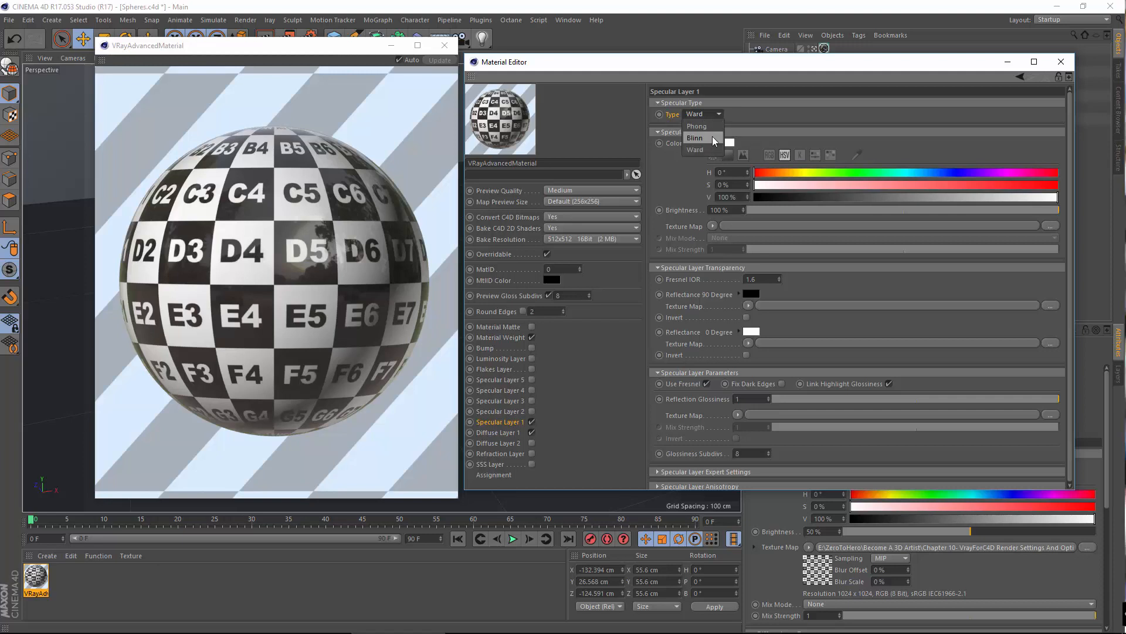
pyautogui.click(713, 137)
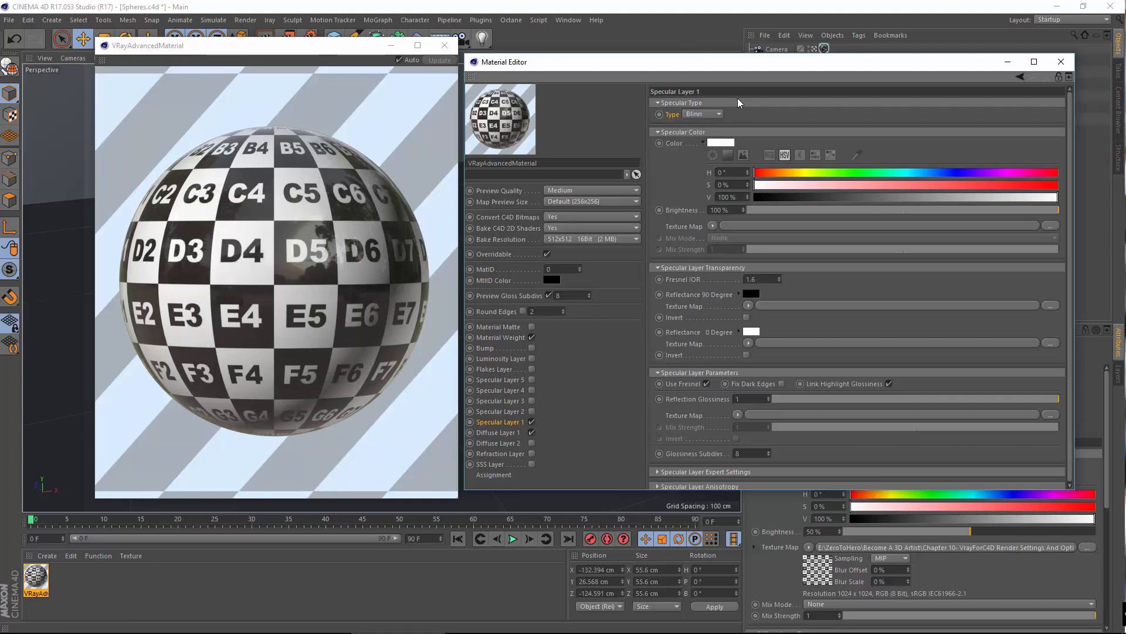
pyautogui.click(707, 114)
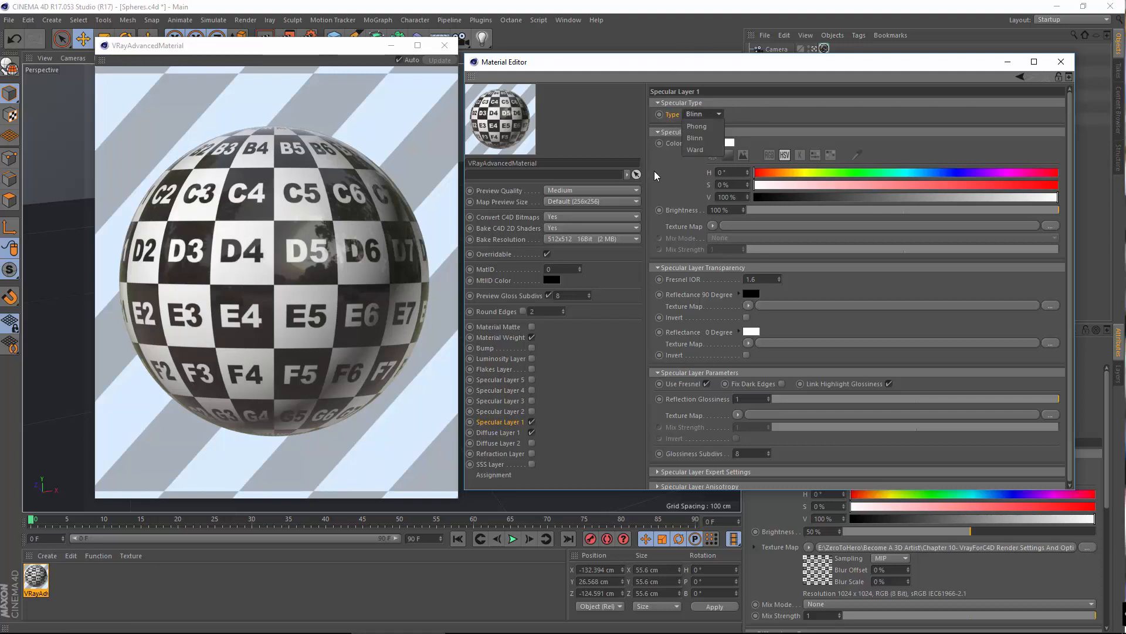
pyautogui.click(636, 156)
pyautogui.scroll(-1, 842, 183)
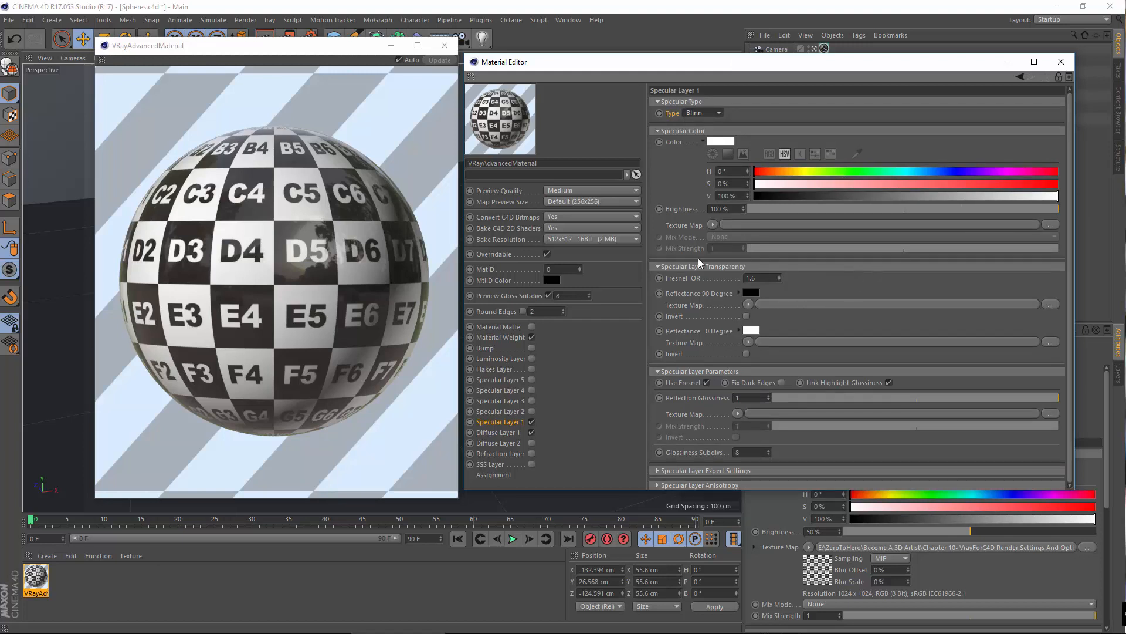
# - Test a Fresnel IOR of 20 on Specular Layer 1 and restore it to 1.6
pyautogui.click(683, 280)
pyautogui.press('Return')
pyautogui.press('Return')
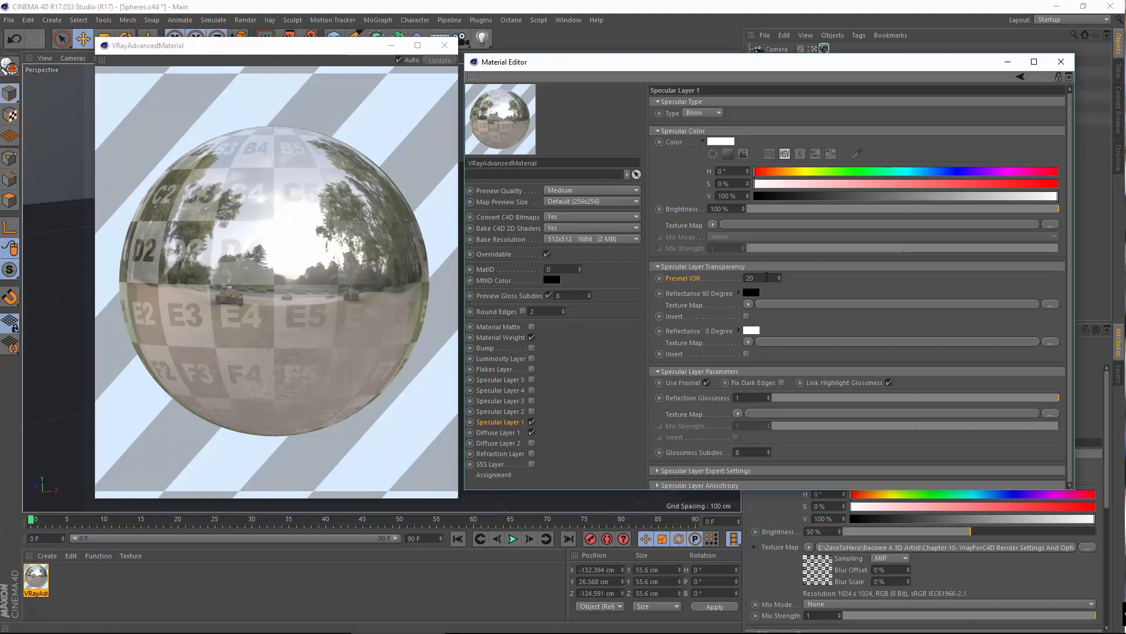
pyautogui.click(766, 277)
pyautogui.write('1.6')
pyautogui.press('Return')
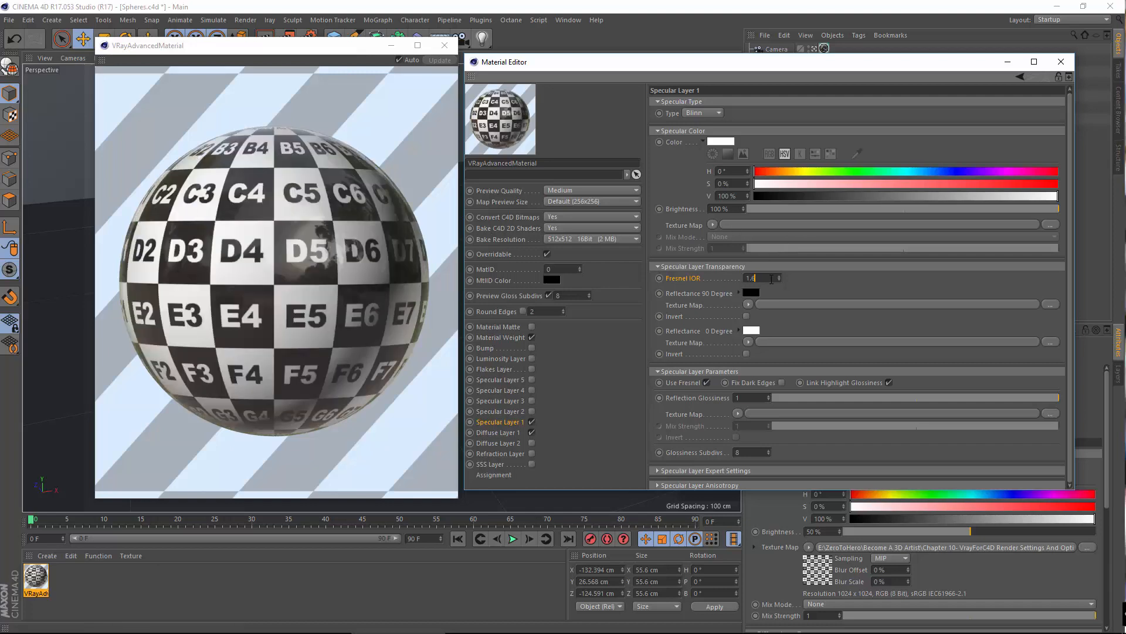
# - Re-enter the Fresnel IOR of Specular Layer 1 and try a value of 2.47
pyautogui.write('6')
pyautogui.press('Return')
pyautogui.press('BackSpace')
pyautogui.press('BackSpace')
pyautogui.write('6')
pyautogui.press('Return')
pyautogui.click(764, 278)
pyautogui.write('2.47')
pyautogui.press('Return')
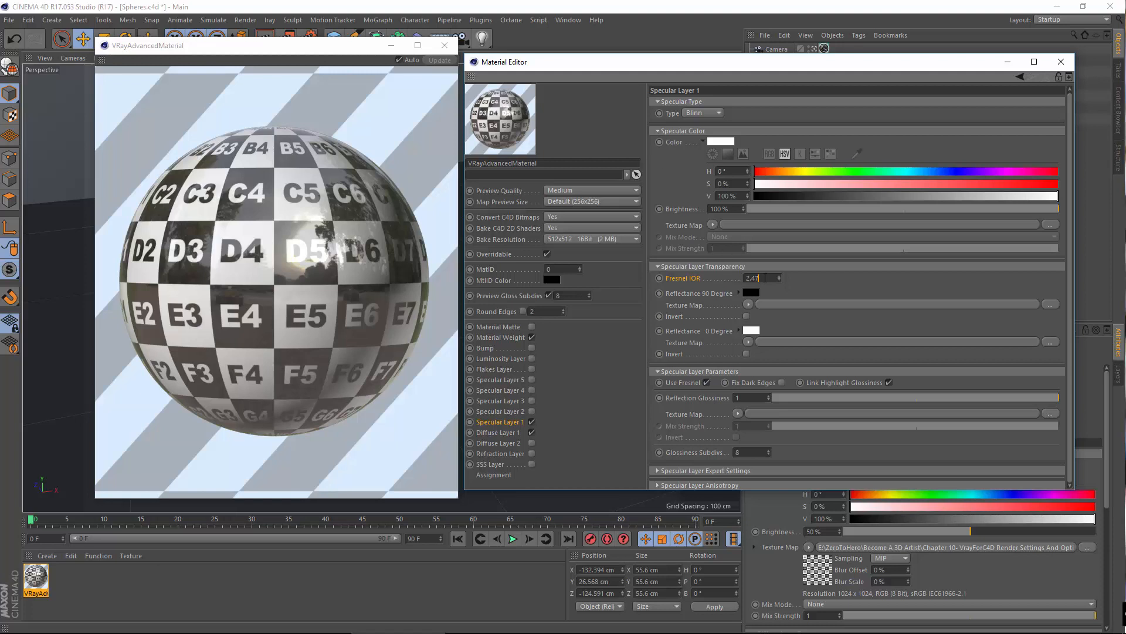
# - Compare Fresnel IOR values of 10 and 5 on the sphere preview and return to 1.6
pyautogui.click(764, 278)
pyautogui.write('10')
pyautogui.press('Return')
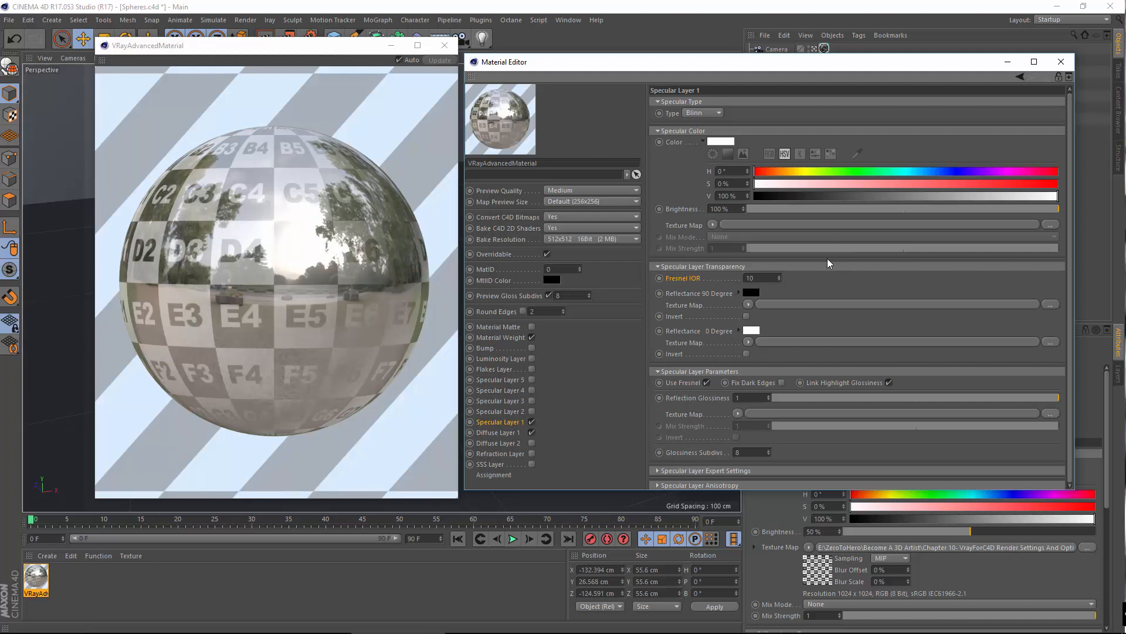
pyautogui.moveTo(757, 278); pyautogui.dragTo(614, 233)
pyautogui.write('5')
pyautogui.press('Return')
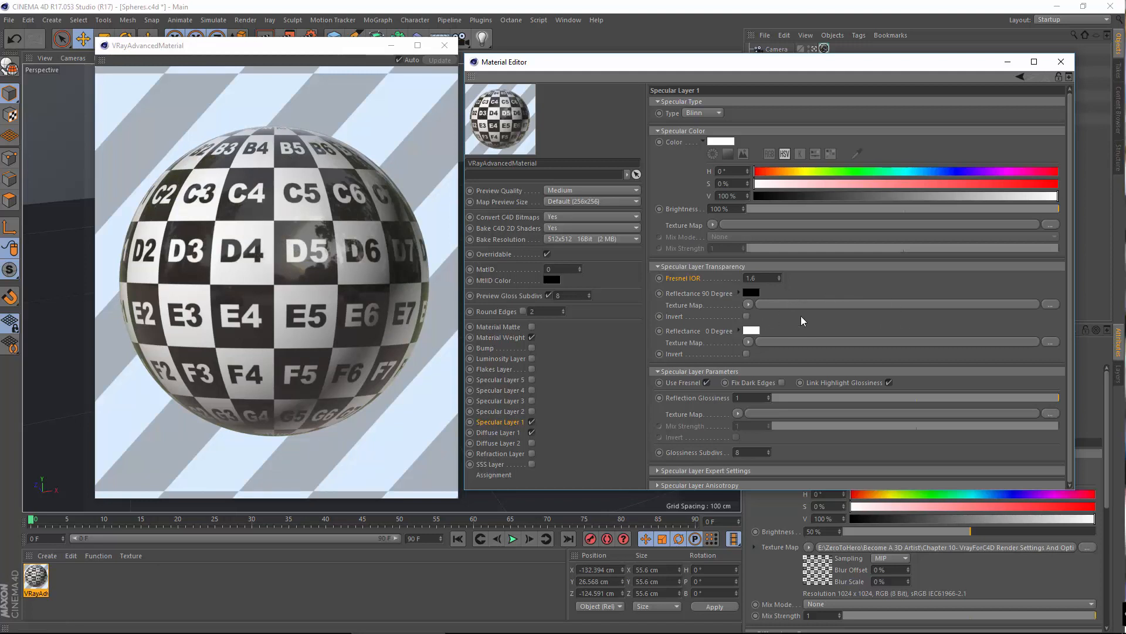
# - Examine the 90 and 0 degree reflectance and Use Fresnel settings of Specular Layer 1, keeping the editor beside the preview
pyautogui.click(730, 294)
pyautogui.click(690, 329)
pyautogui.moveTo(747, 68); pyautogui.dragTo(694, 39)
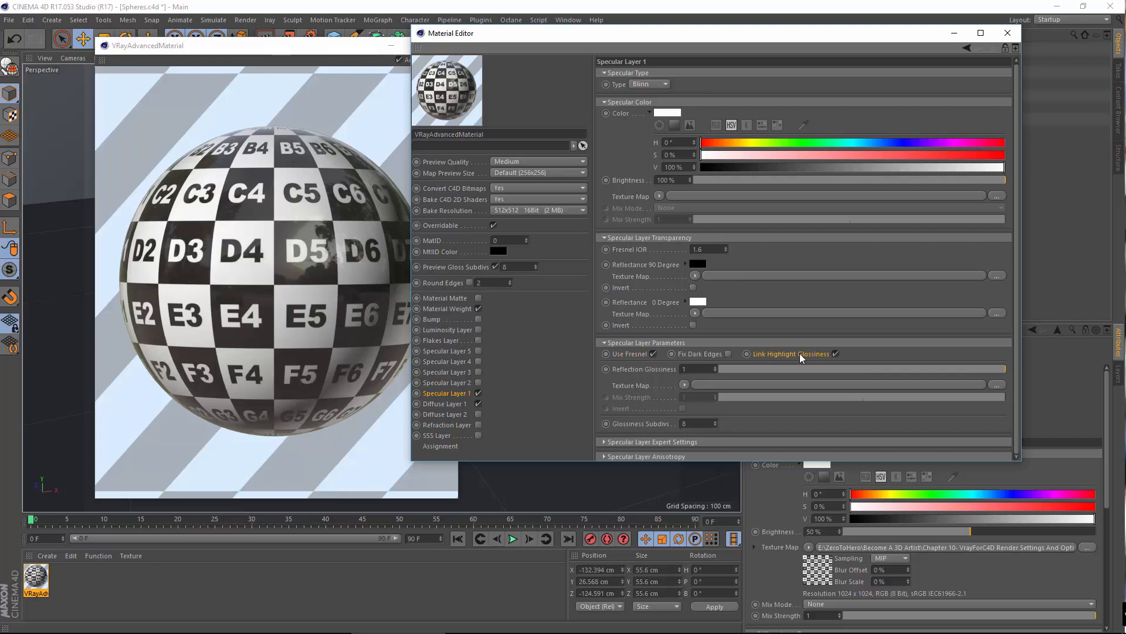
pyautogui.click(640, 356)
pyautogui.moveTo(594, 38); pyautogui.dragTo(640, 55)
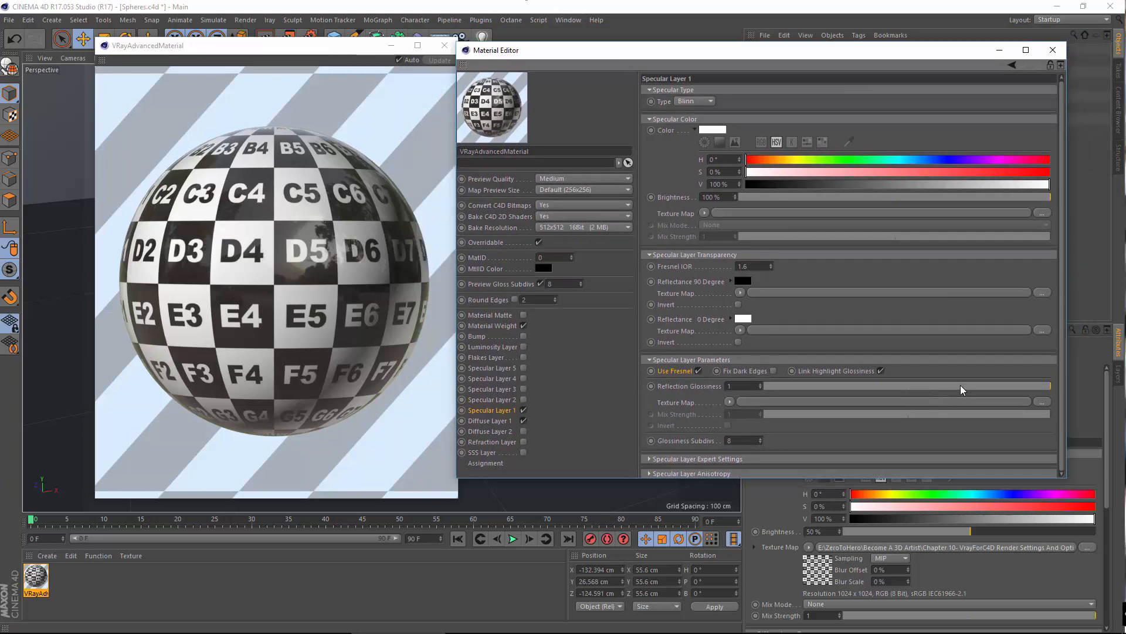
pyautogui.click(332, 55)
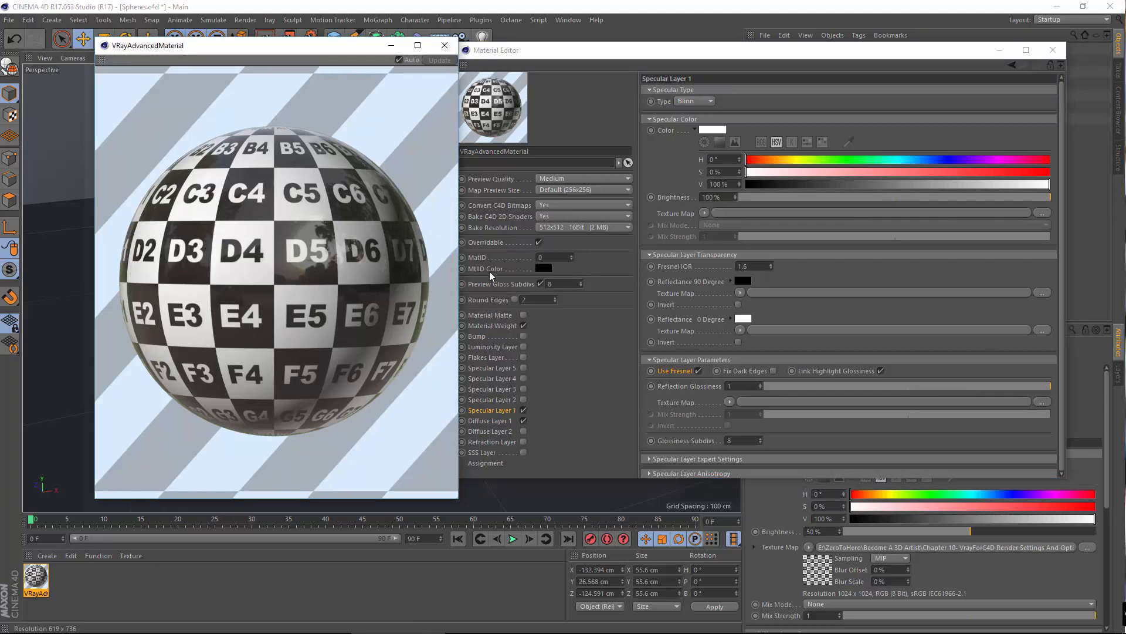
# - Set the Fresnel IOR of Specular Layer 1 to 10 and raise it further to 20
pyautogui.doubleClick(754, 267)
pyautogui.write('10')
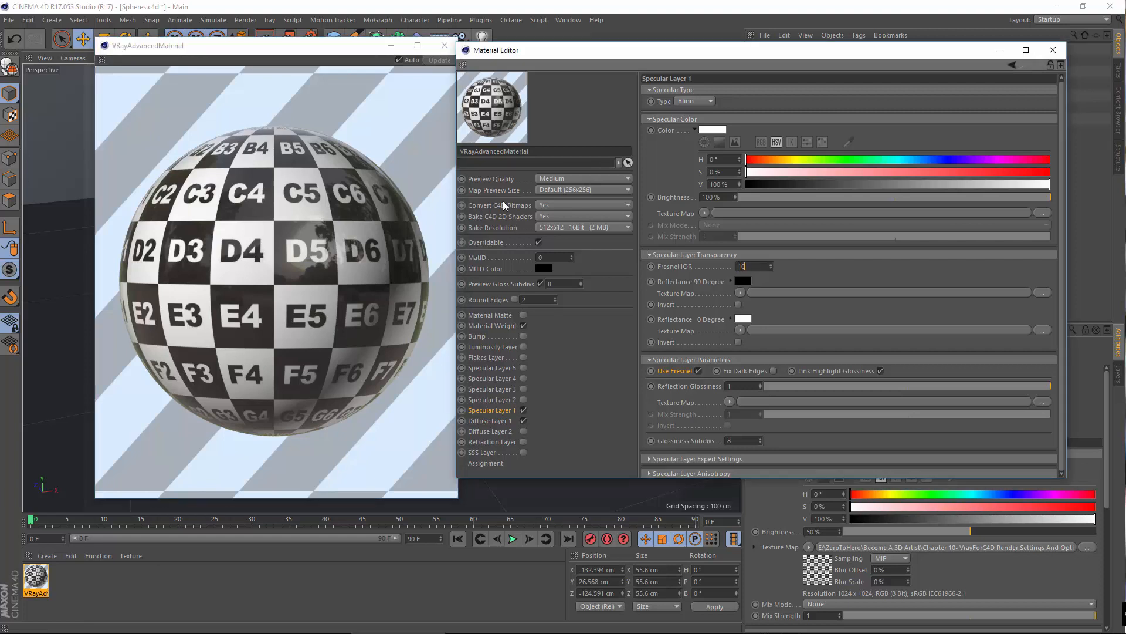
pyautogui.press('Return')
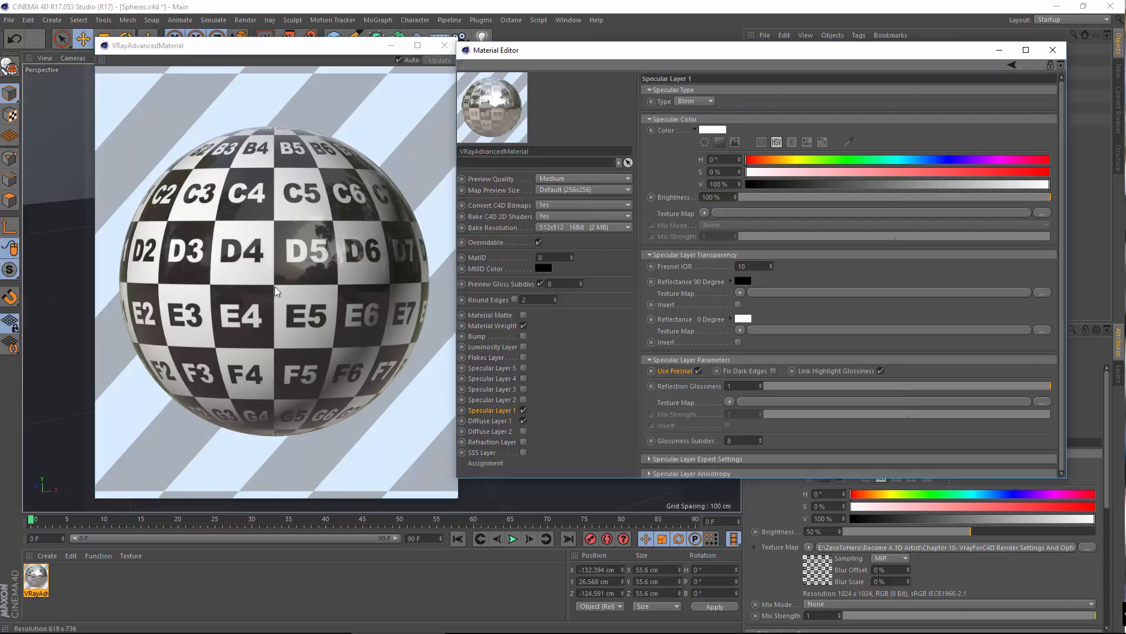
pyautogui.doubleClick(757, 268)
pyautogui.write('20')
pyautogui.press('Return')
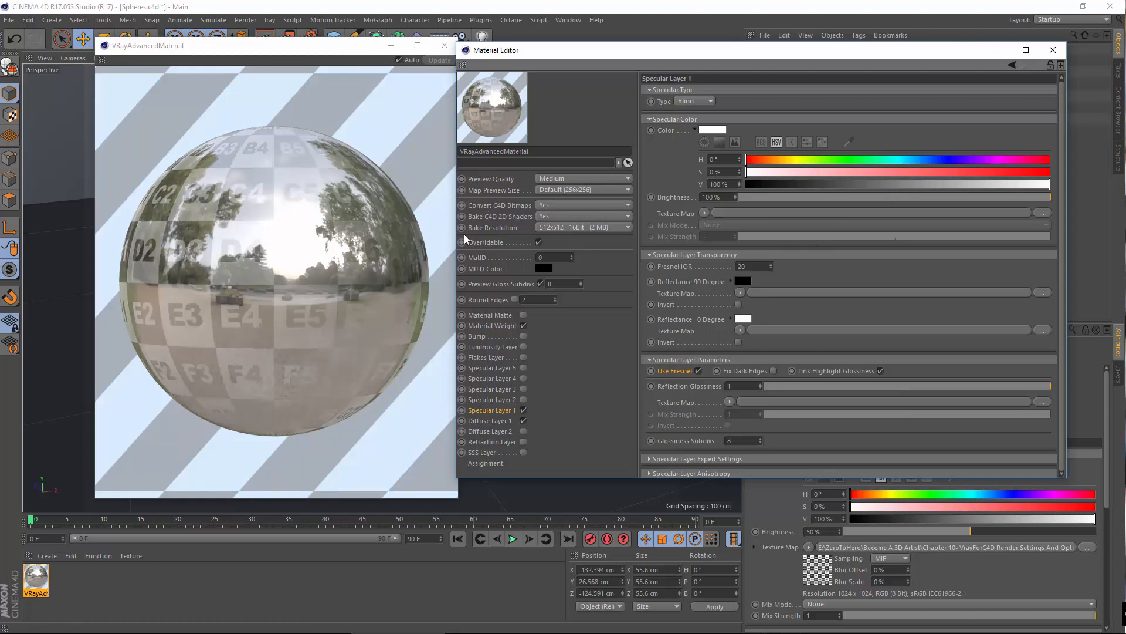
# - Clear the texture map from Diffuse Layer 1 and set its brightness to 80 % after trying 100 %
pyautogui.click(498, 418)
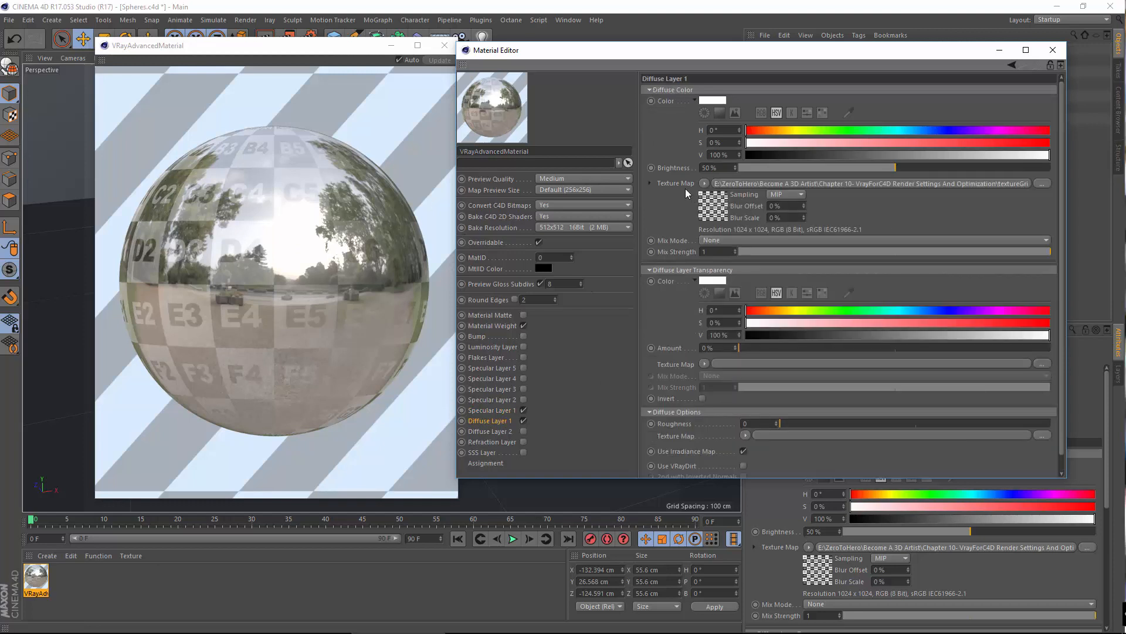
pyautogui.click(703, 184)
pyautogui.click(711, 194)
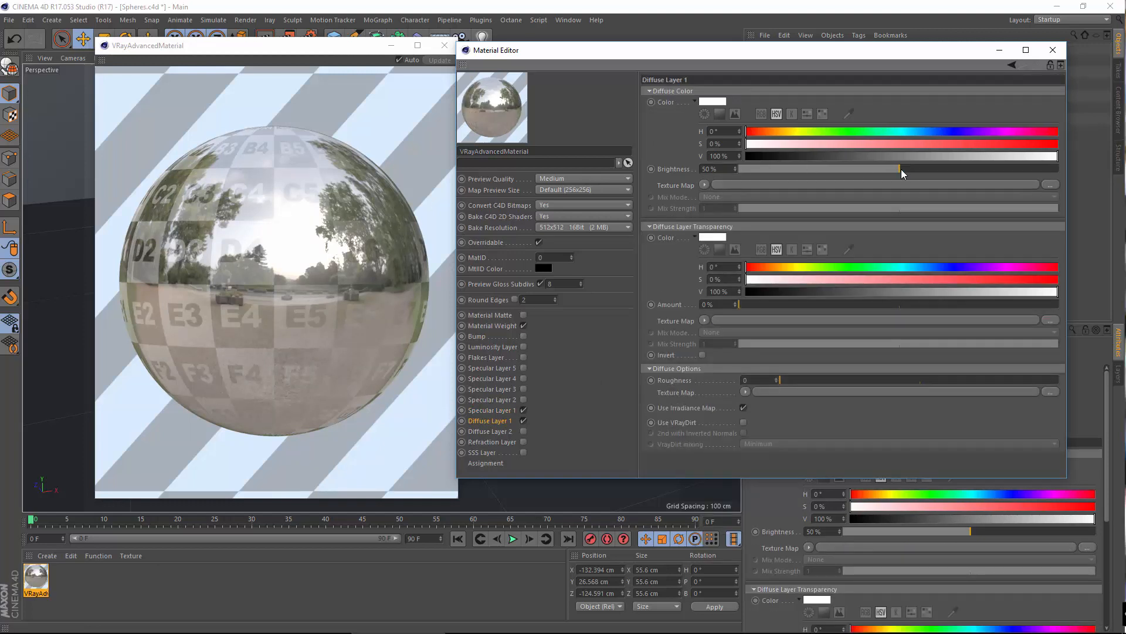
pyautogui.moveTo(901, 169); pyautogui.dragTo(1059, 169)
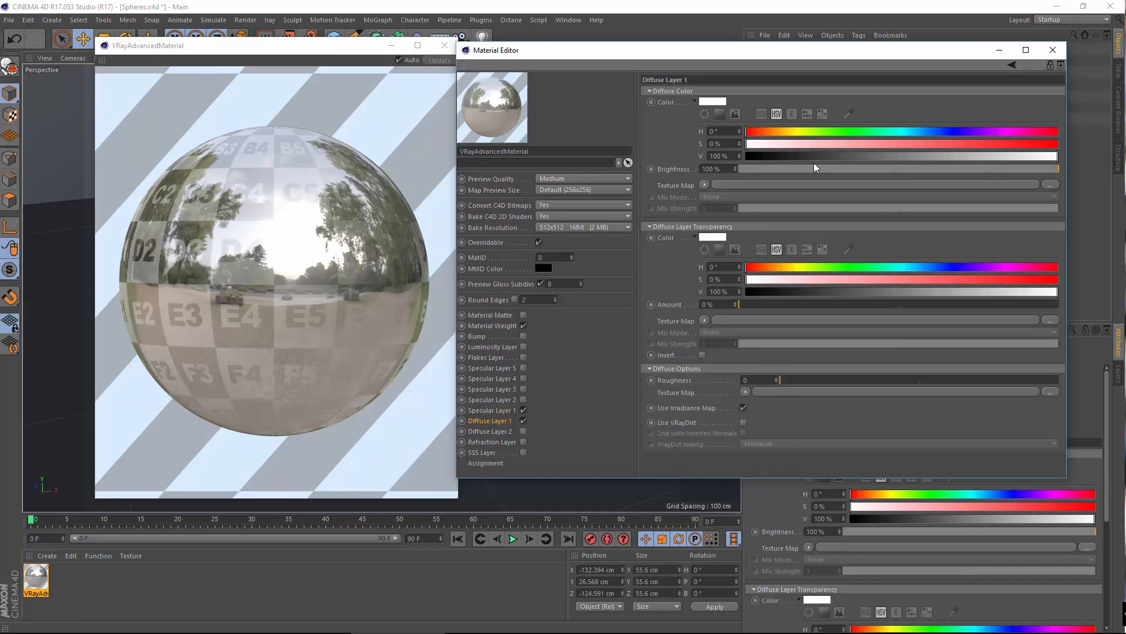
pyautogui.moveTo(1042, 157); pyautogui.dragTo(1061, 170)
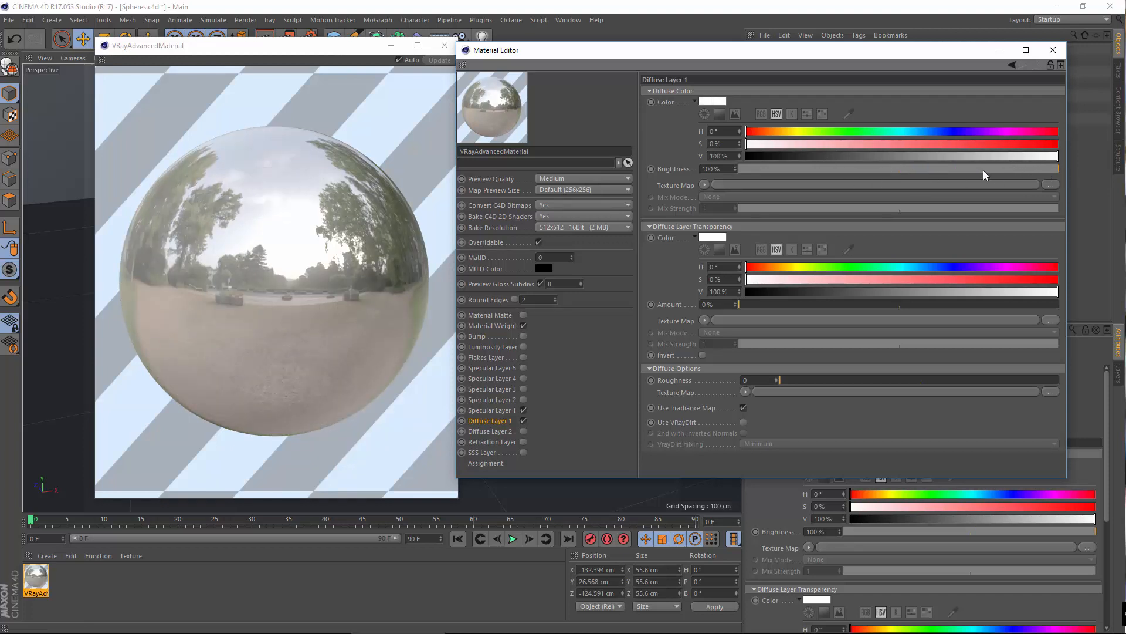
pyautogui.click(1000, 169)
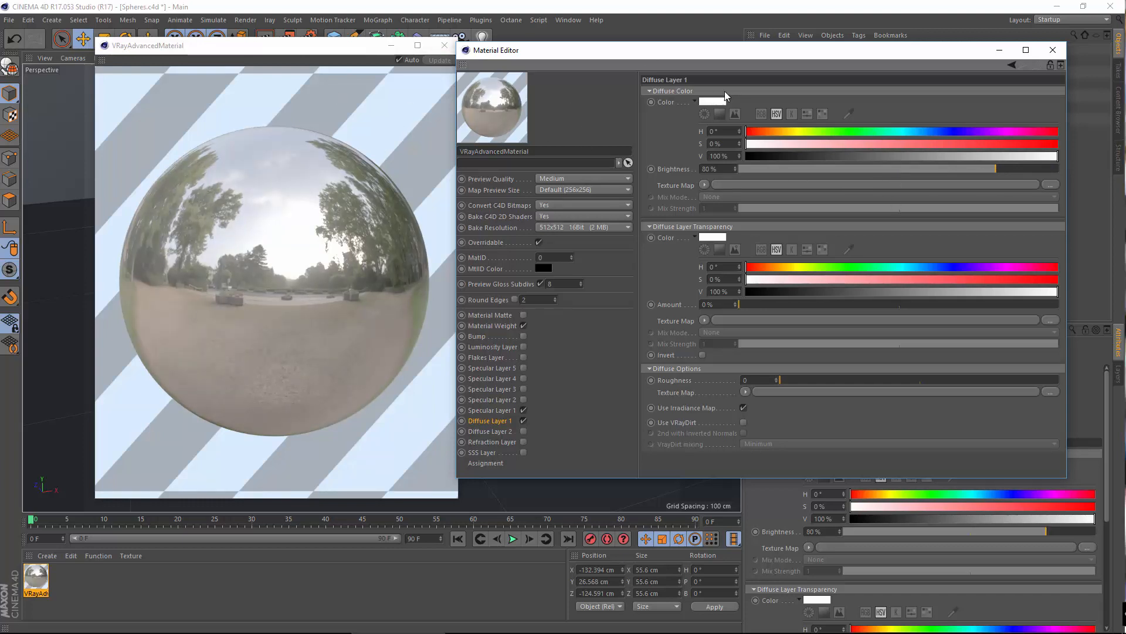
# - Check the diffuse color and switch Diffuse Layer 1 off and back on to compare the sphere's reflection
pyautogui.click(713, 103)
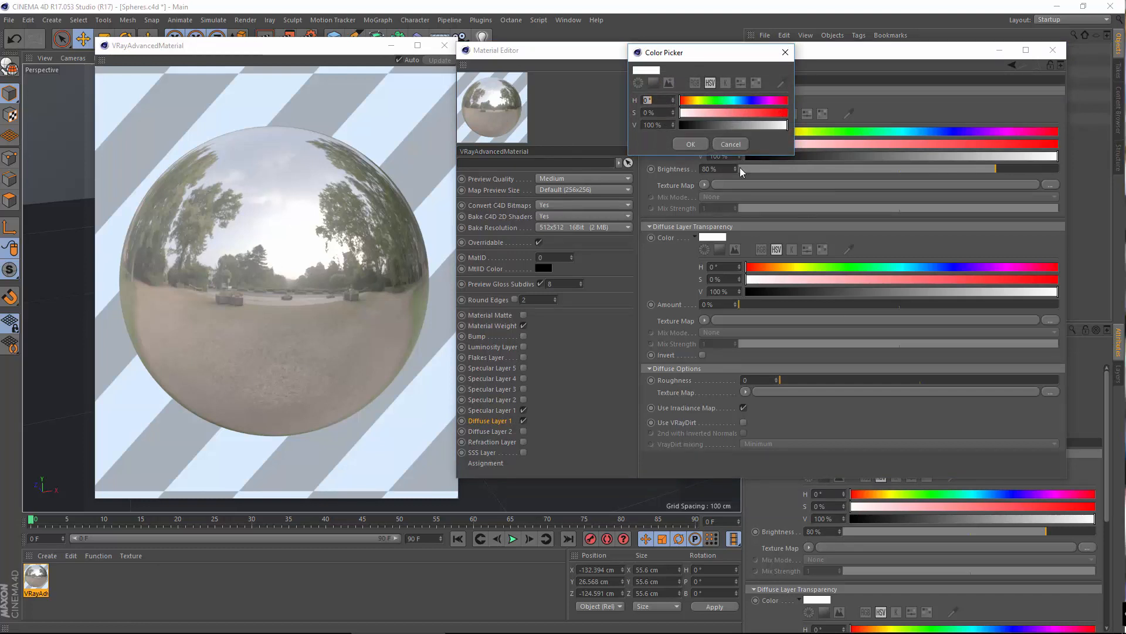
pyautogui.click(691, 144)
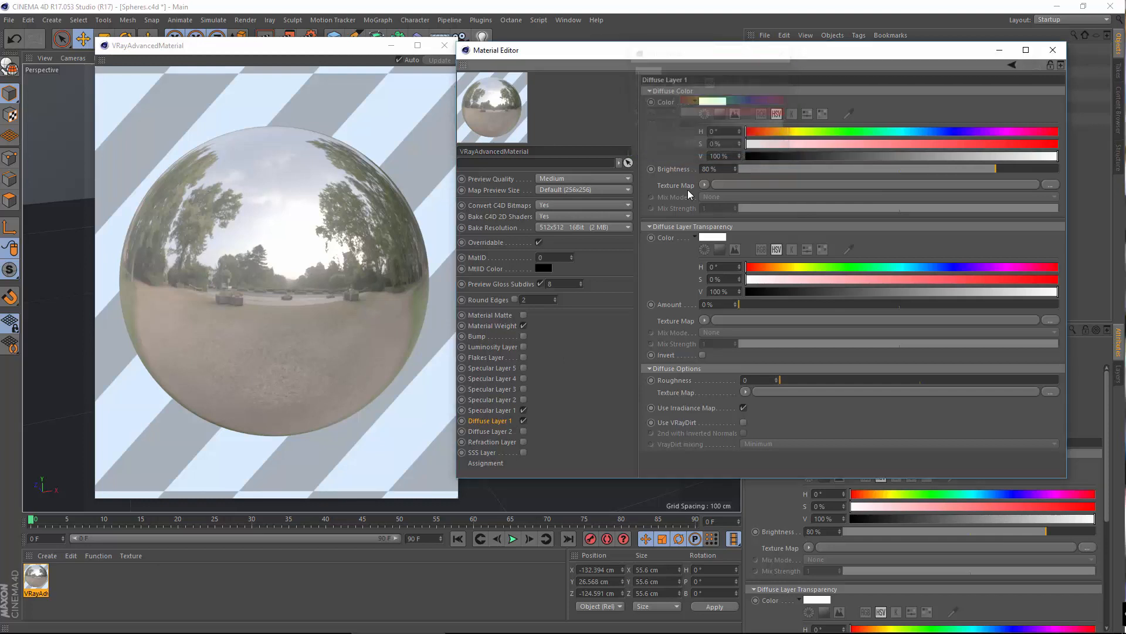
pyautogui.click(523, 422)
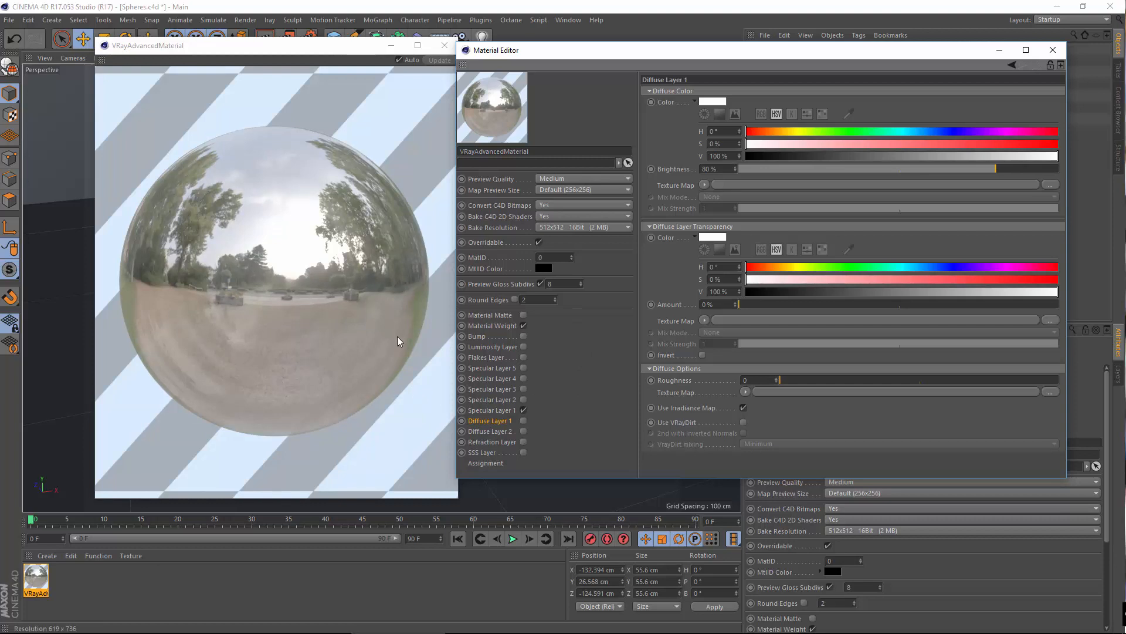
pyautogui.click(523, 420)
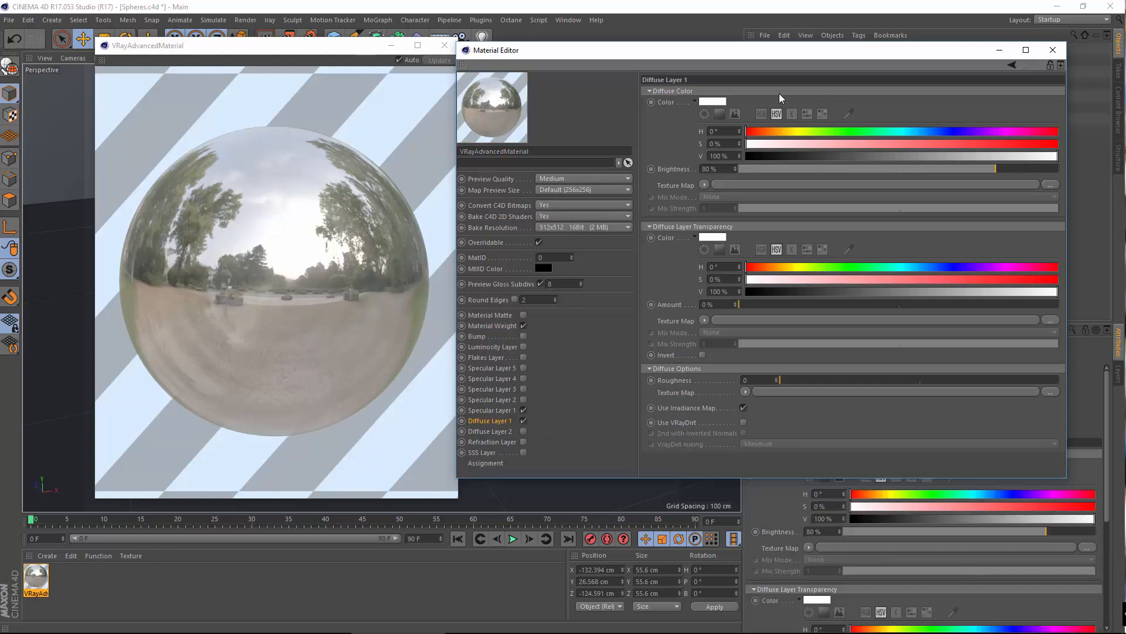
# - Change the Diffuse Layer 1 color to black by setting its value (V) to 0 %
pyautogui.click(711, 104)
pyautogui.moveTo(704, 125); pyautogui.dragTo(611, 128)
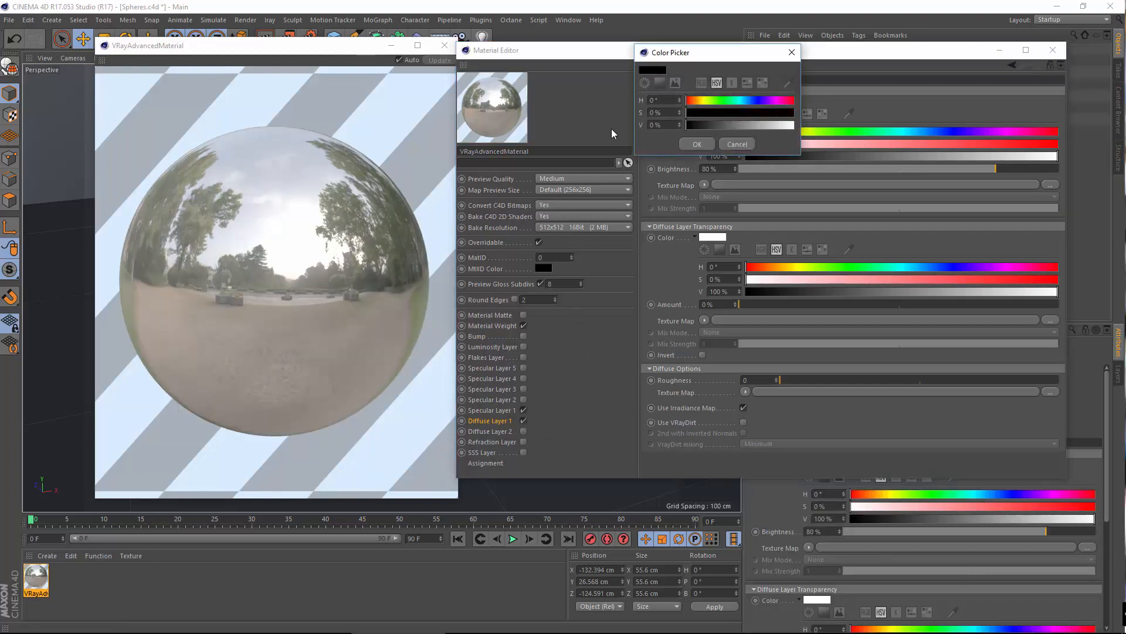
pyautogui.click(686, 148)
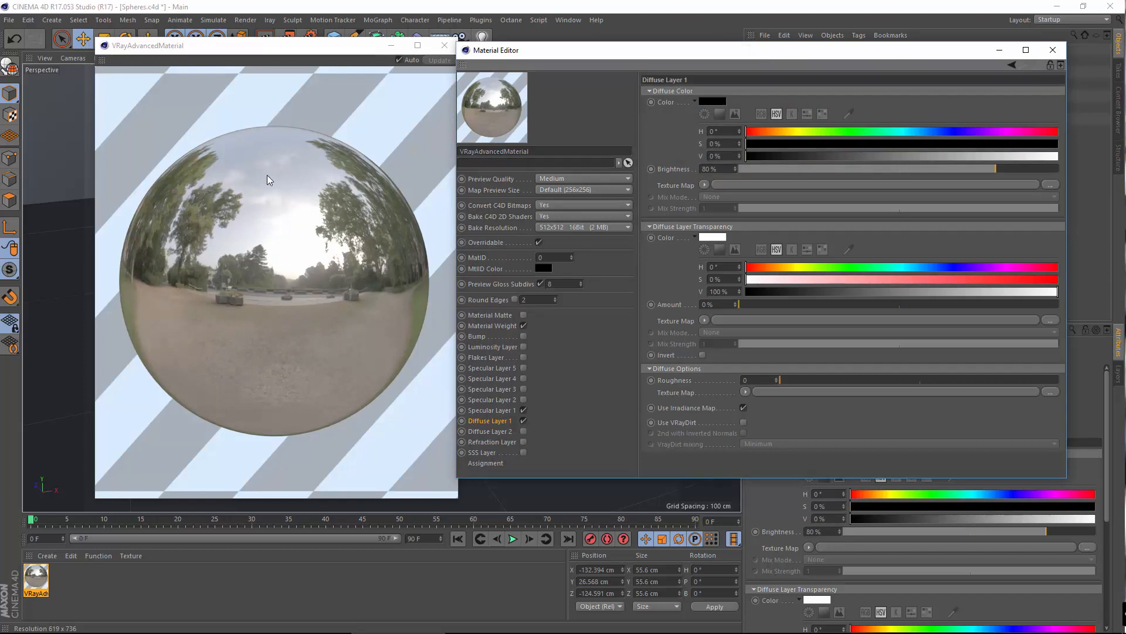
# - Lower the reflection glossiness of Specular Layer 1 to 0.8 and further to 0.5
pyautogui.click(502, 411)
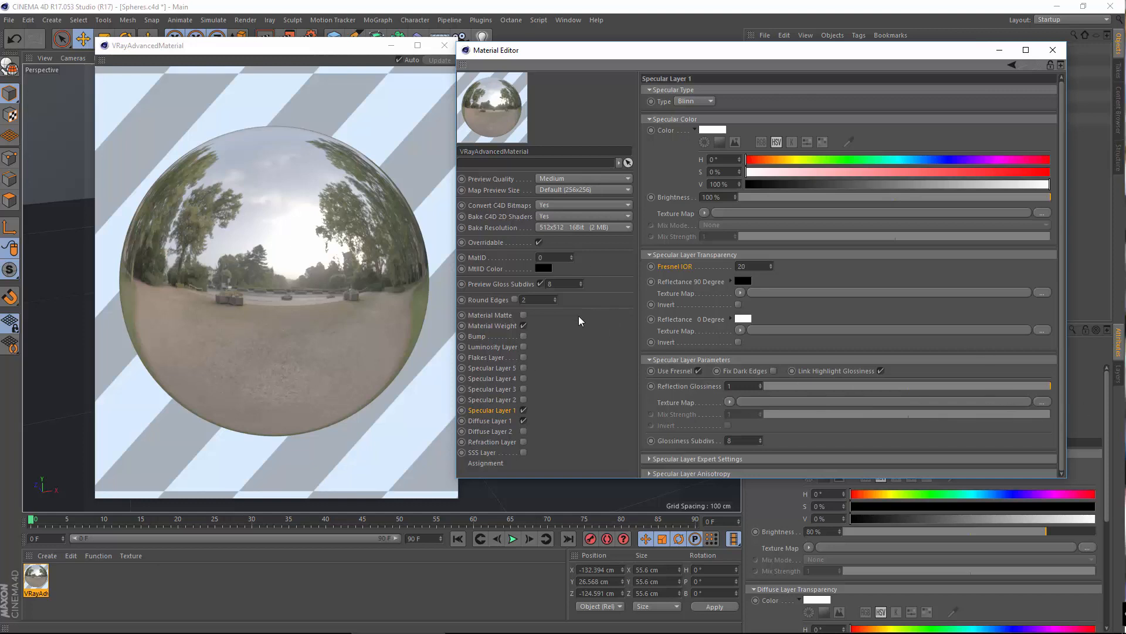
pyautogui.click(1035, 388)
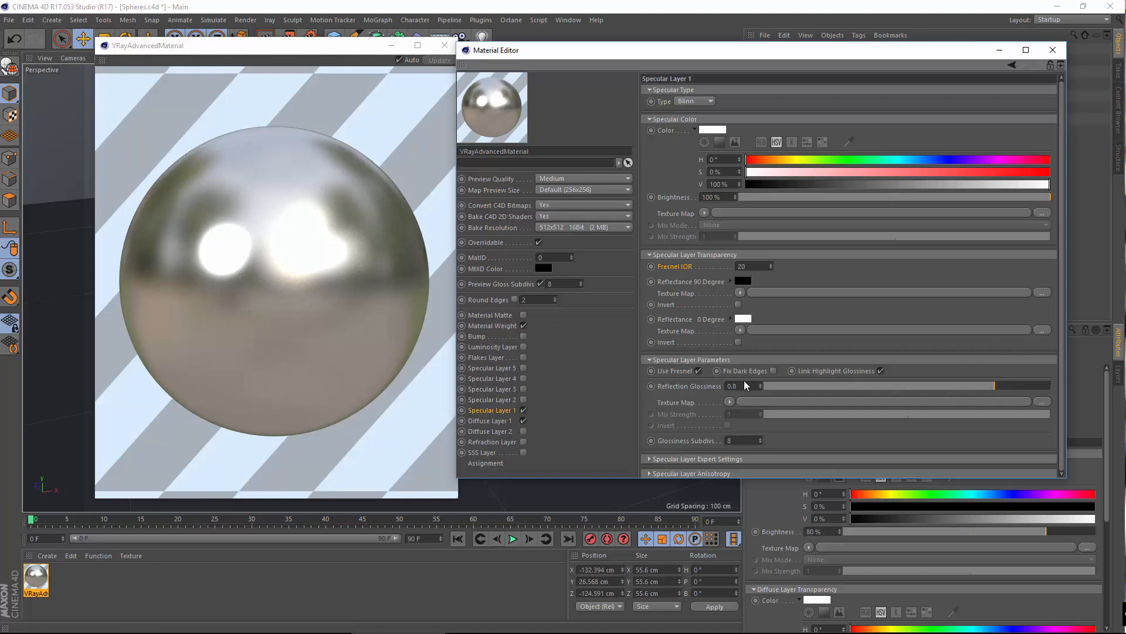
pyautogui.press('BackSpace')
pyautogui.write('5')
pyautogui.press('Return')
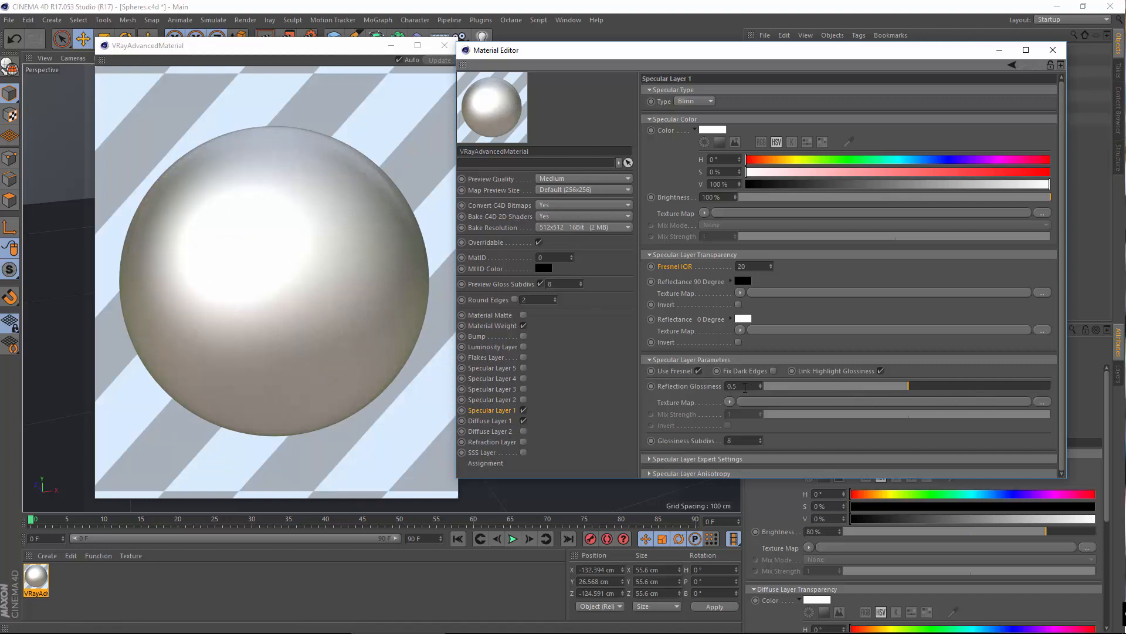
# - Raise the reflection glossiness of Specular Layer 1 back to 0.8 and settle on 0.9
pyautogui.press('BackSpace')
pyautogui.write('8')
pyautogui.press('Return')
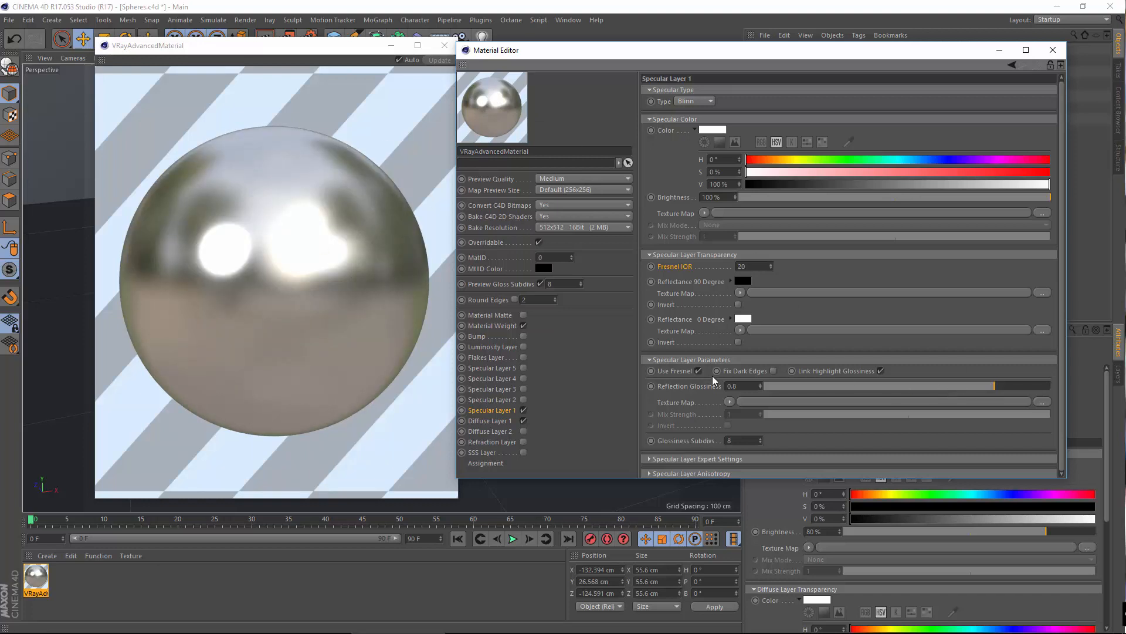
pyautogui.press('BackSpace')
pyautogui.write('9')
pyautogui.press('Return')
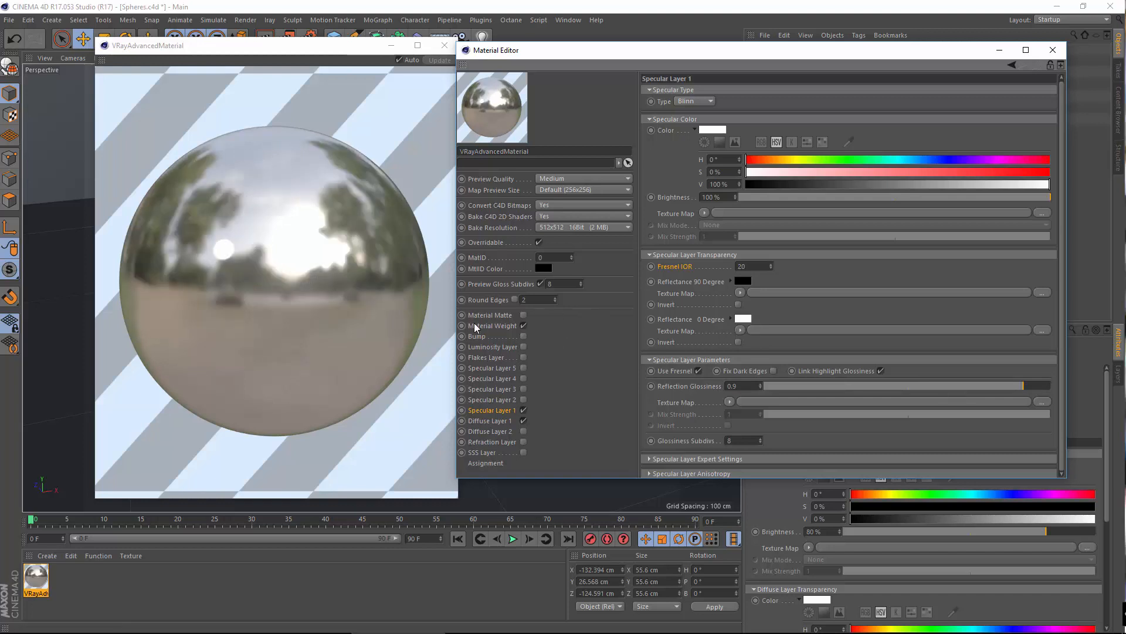
# - Raise the reflection glossiness of Specular Layer 1 to 0.95 and further to 1
pyautogui.click(745, 387)
pyautogui.write('5')
pyautogui.press('Return')
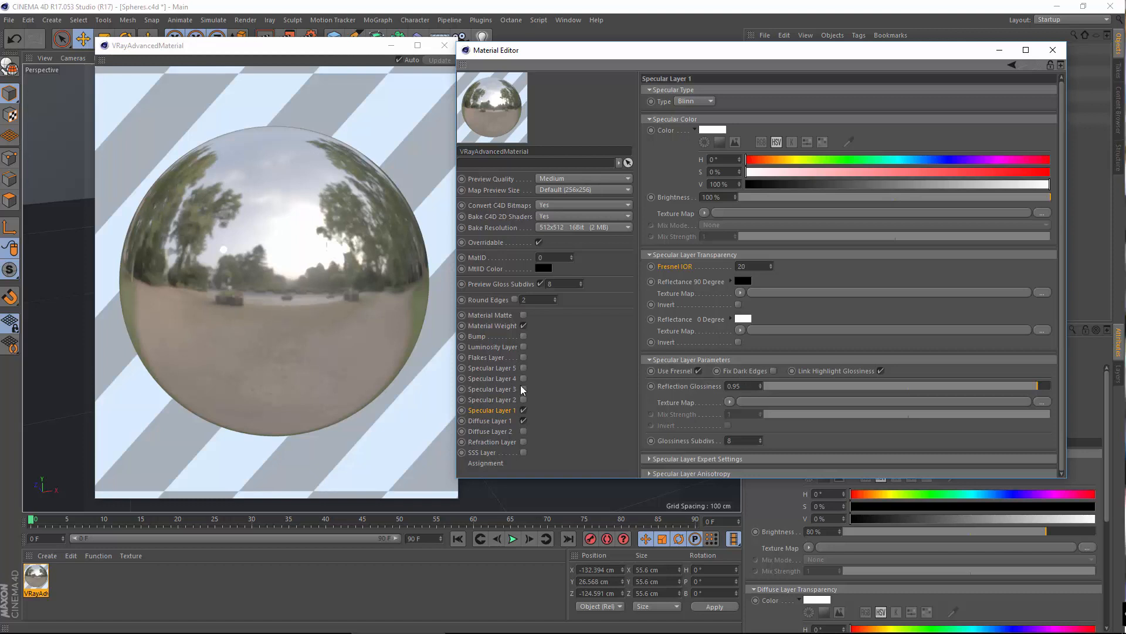
pyautogui.moveTo(743, 385); pyautogui.dragTo(686, 353)
pyautogui.write('1')
pyautogui.press('Return')
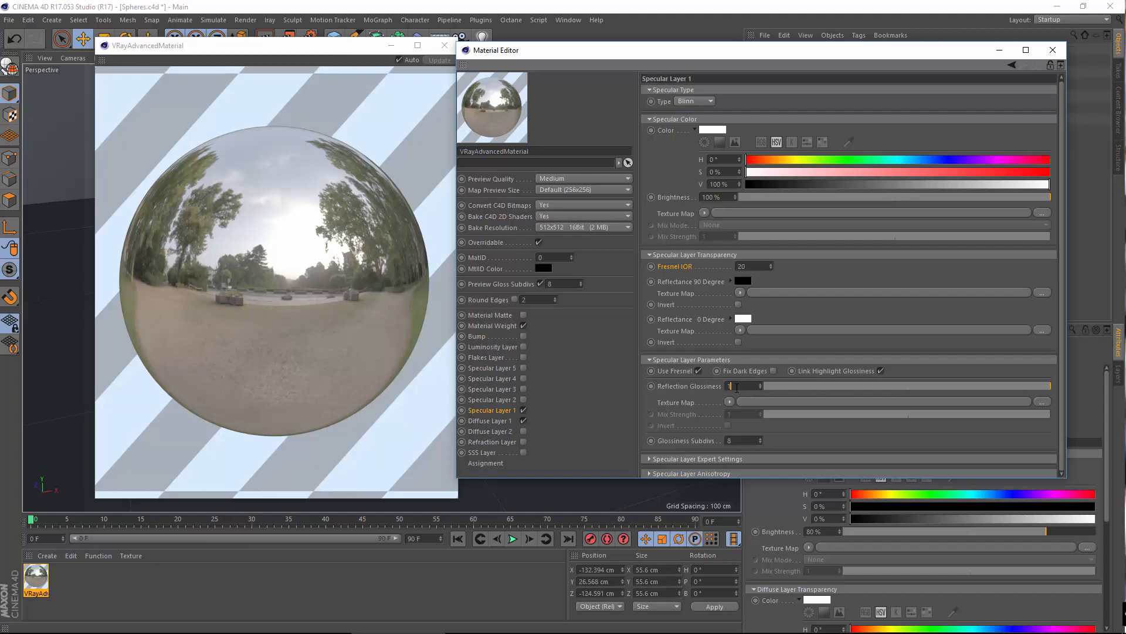
# - Switch to the browser's microphone reference photo, examine its metal body, ring and base surfaces, and close the photo window
pyautogui.click(745, 266)
pyautogui.moveTo(468, 633)
pyautogui.click(373, 618)
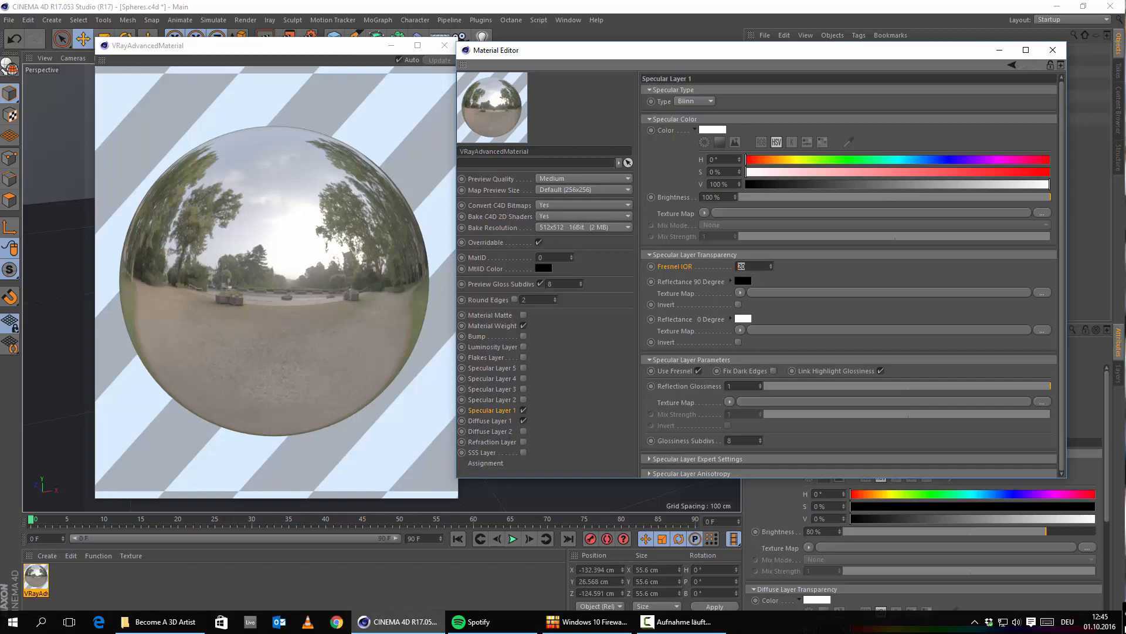
pyautogui.hotkey('alt', 'Tab')
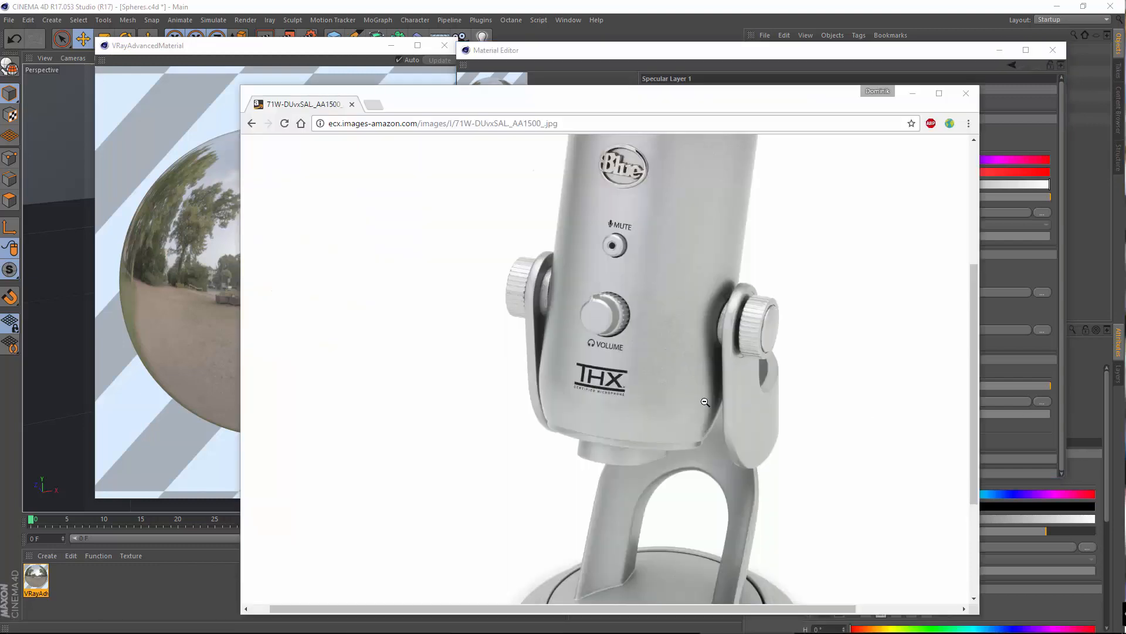
pyautogui.scroll(1, 840, 334)
pyautogui.scroll(2, 841, 334)
pyautogui.scroll(-6, 716, 338)
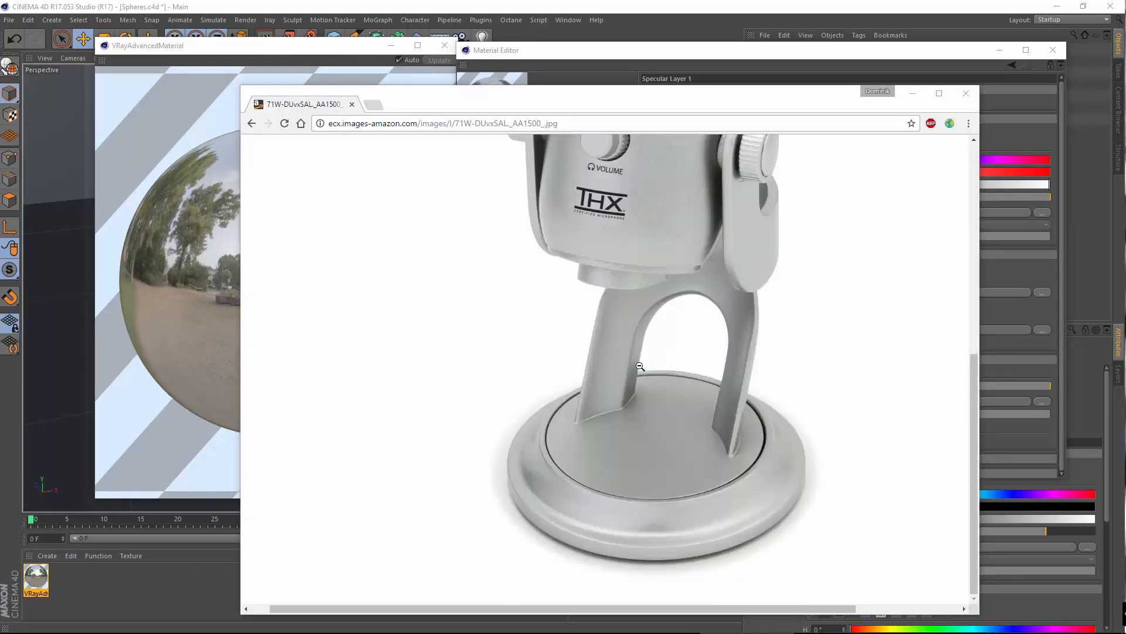
pyautogui.scroll(5, 637, 367)
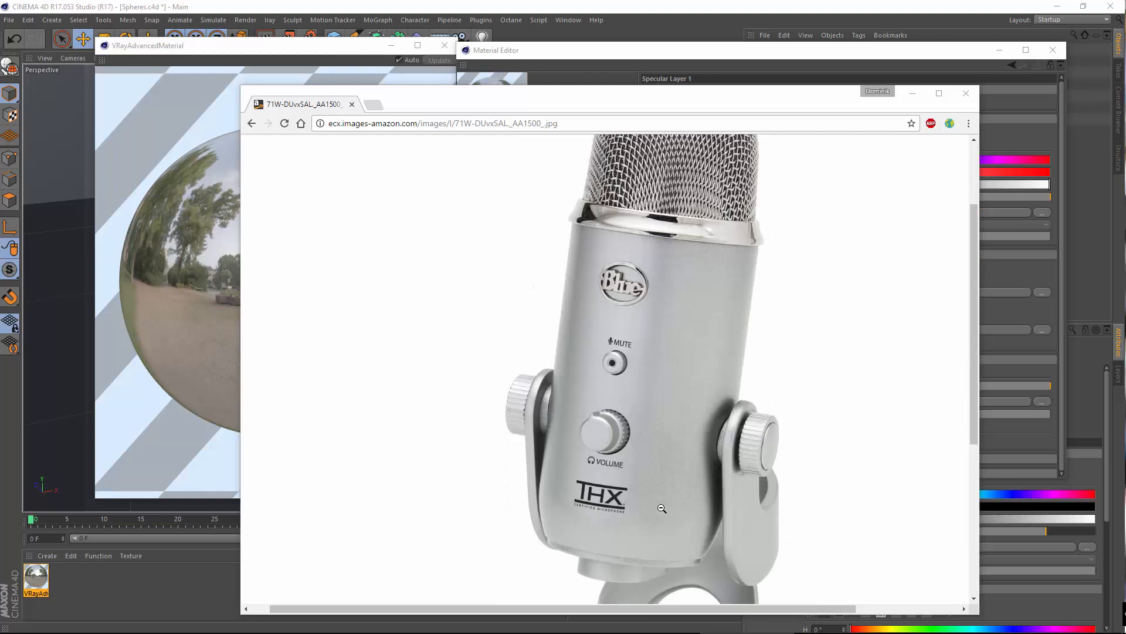
pyautogui.scroll(2, 683, 484)
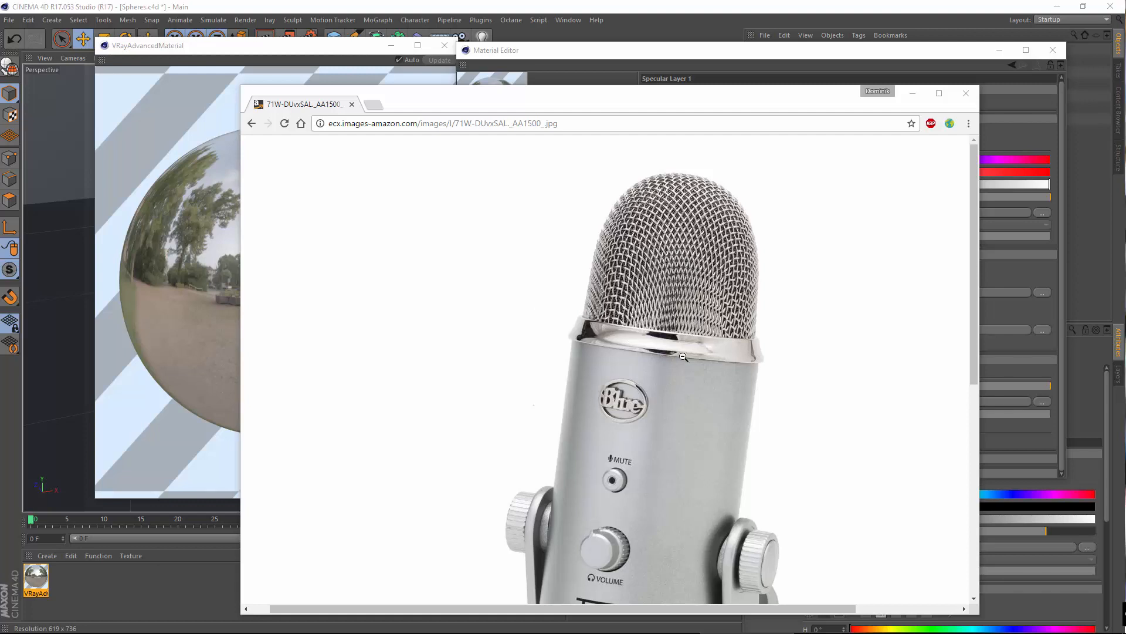
pyautogui.scroll(-4, 670, 357)
pyautogui.scroll(3, 613, 324)
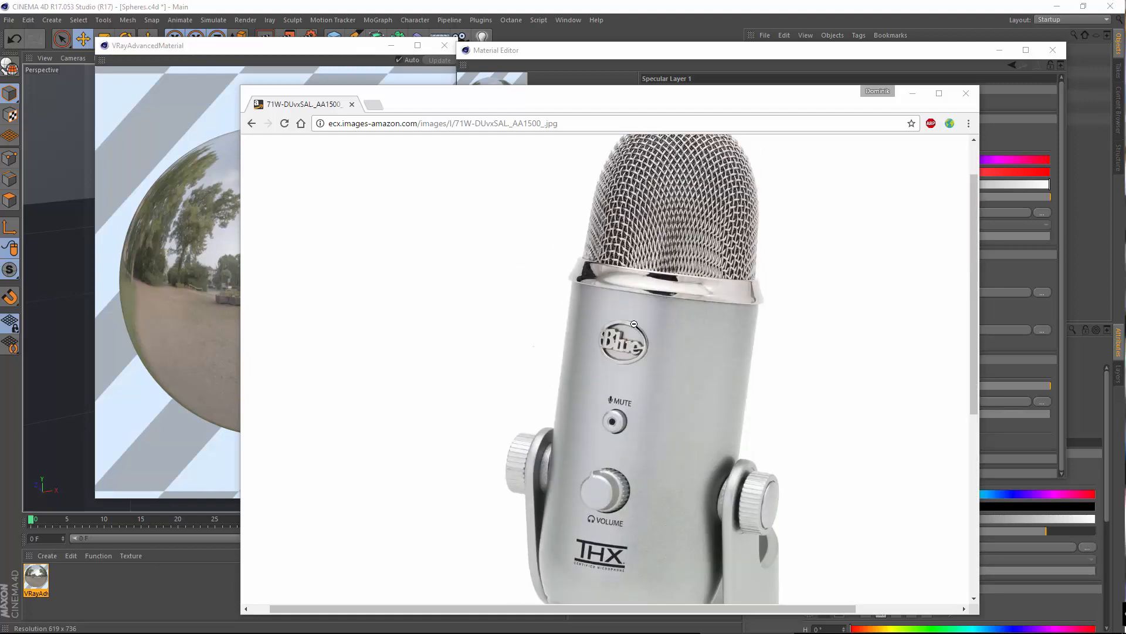
pyautogui.click(965, 93)
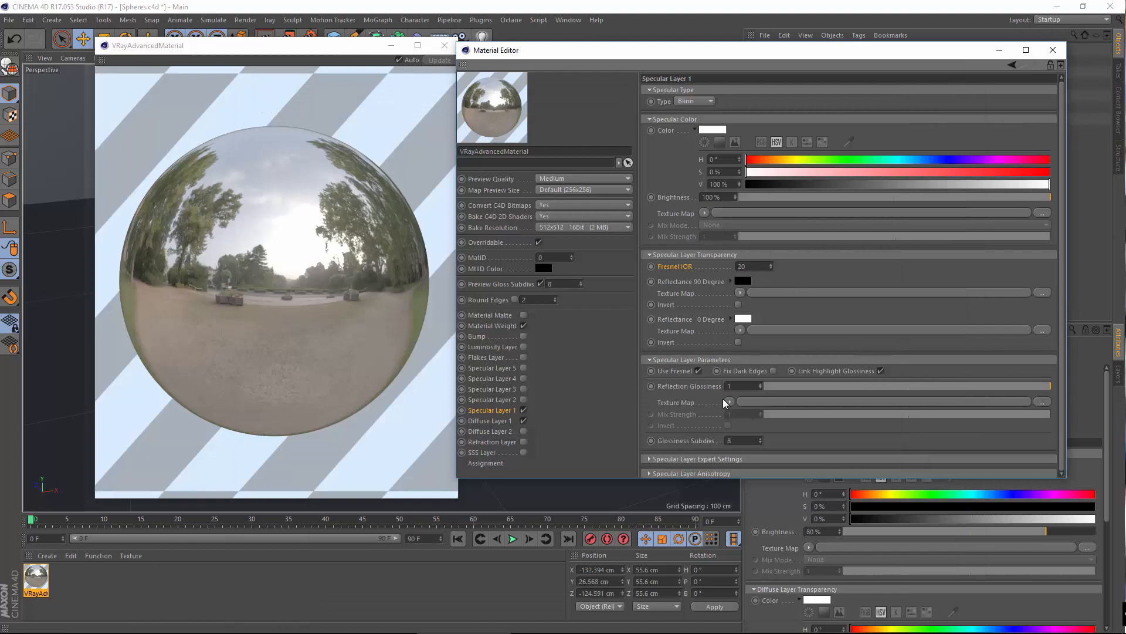
# - Set the reflection glossiness of Specular Layer 1 to 0.5 and test Fresnel IOR values of 10 and 6
pyautogui.doubleClick(745, 386)
pyautogui.write('0.5')
pyautogui.press('Return')
pyautogui.moveTo(748, 266); pyautogui.dragTo(535, 247)
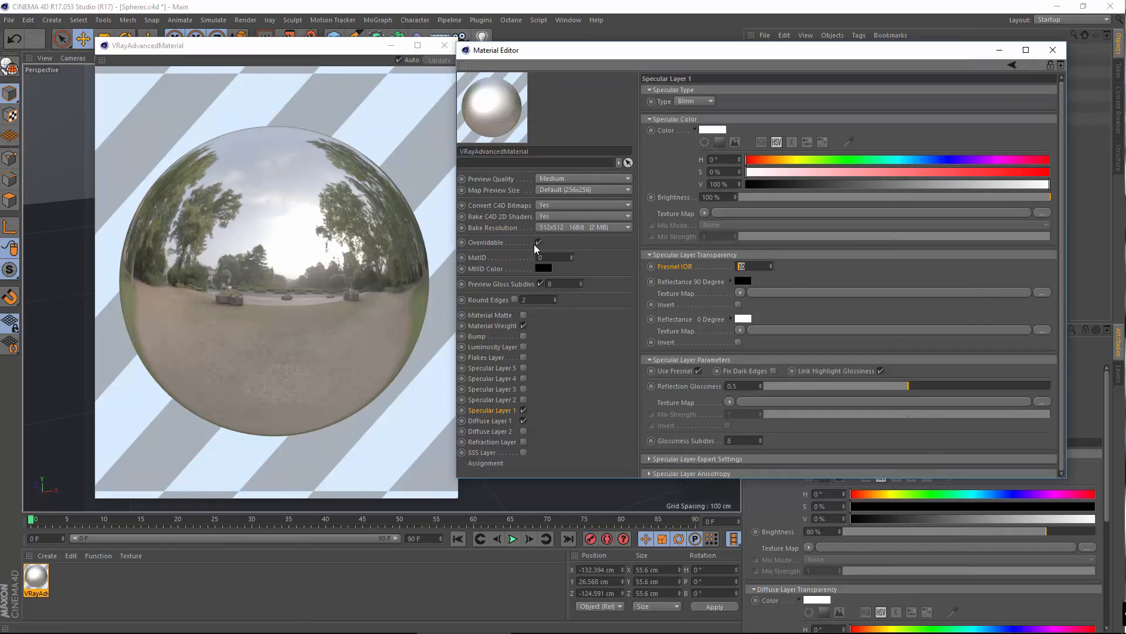
pyautogui.write('10')
pyautogui.press('Return')
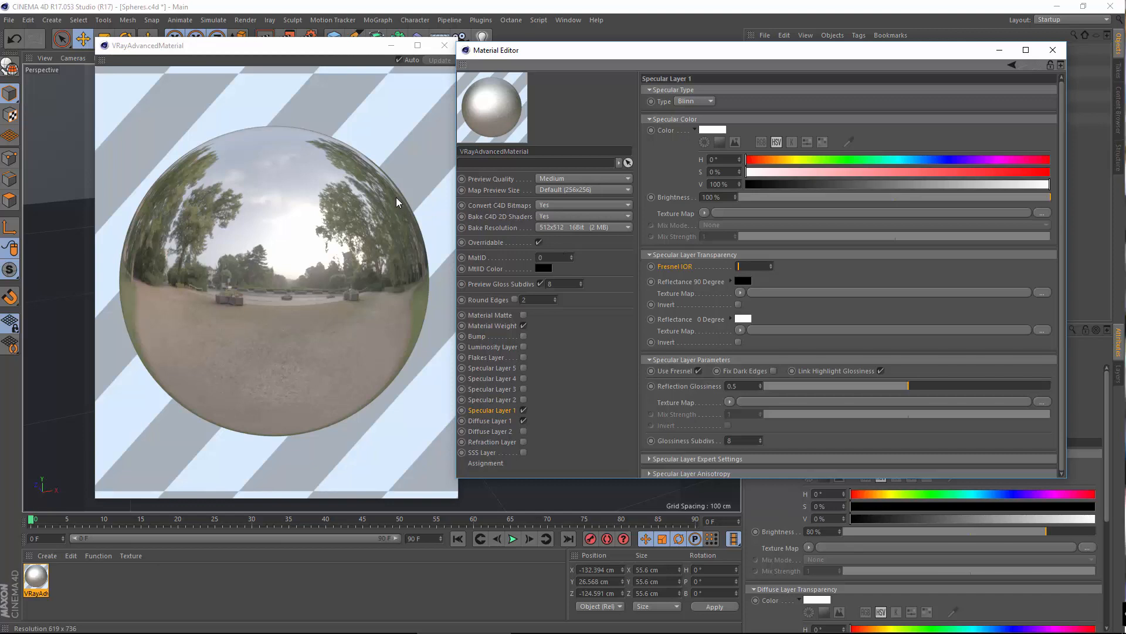
pyautogui.write('6')
pyautogui.press('Return')
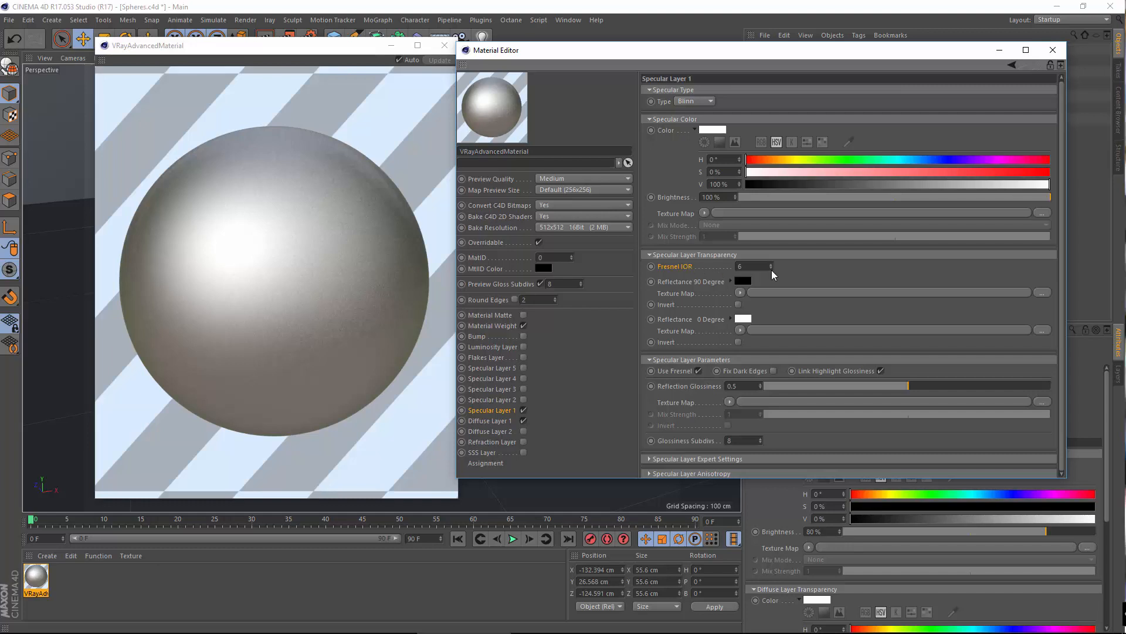
# - Set the Fresnel IOR of Specular Layer 1 back to 20 and raise its reflection glossiness to 1
pyautogui.write('20')
pyautogui.press('Return')
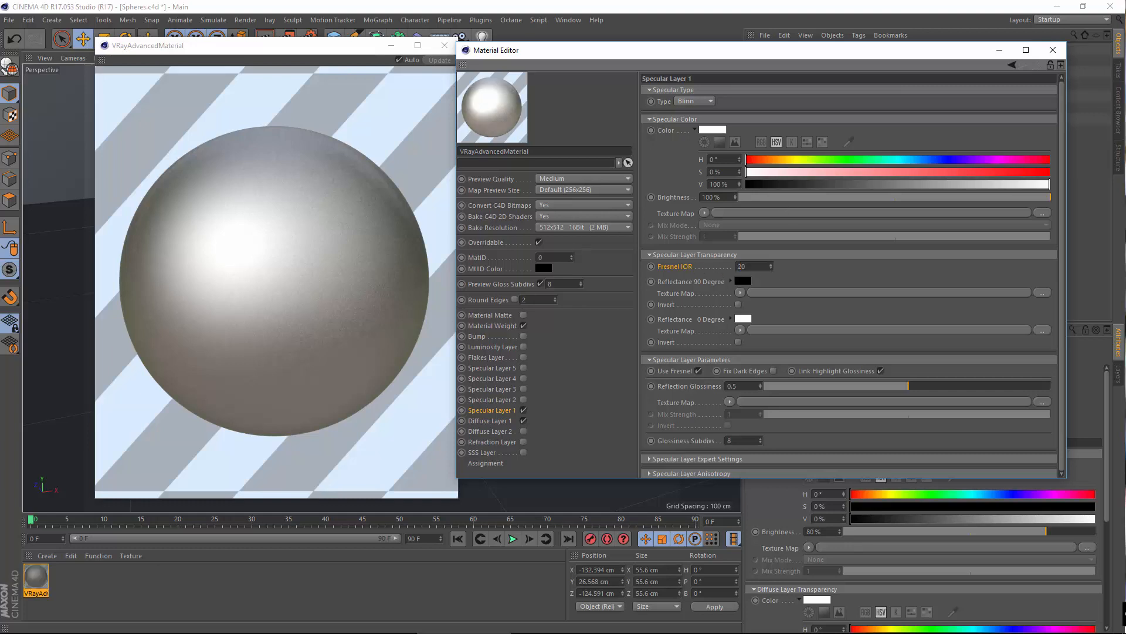
pyautogui.moveTo(893, 386); pyautogui.dragTo(1051, 386)
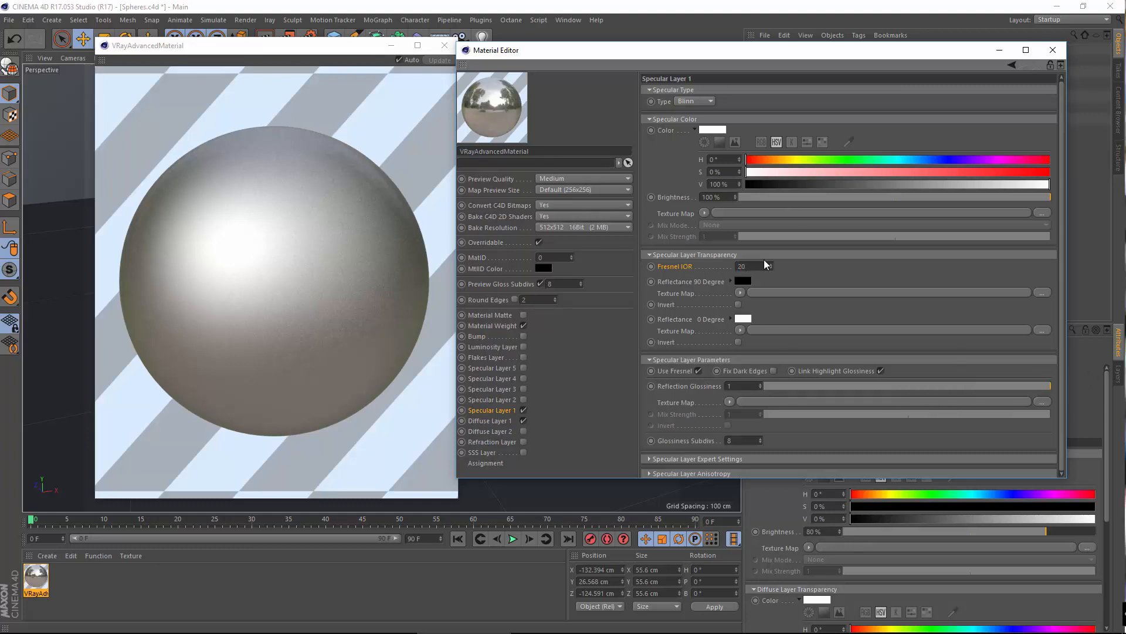
# - Compare the sphere's mirror reflection at Fresnel IOR values of 8, 3 and 5
pyautogui.doubleClick(742, 266)
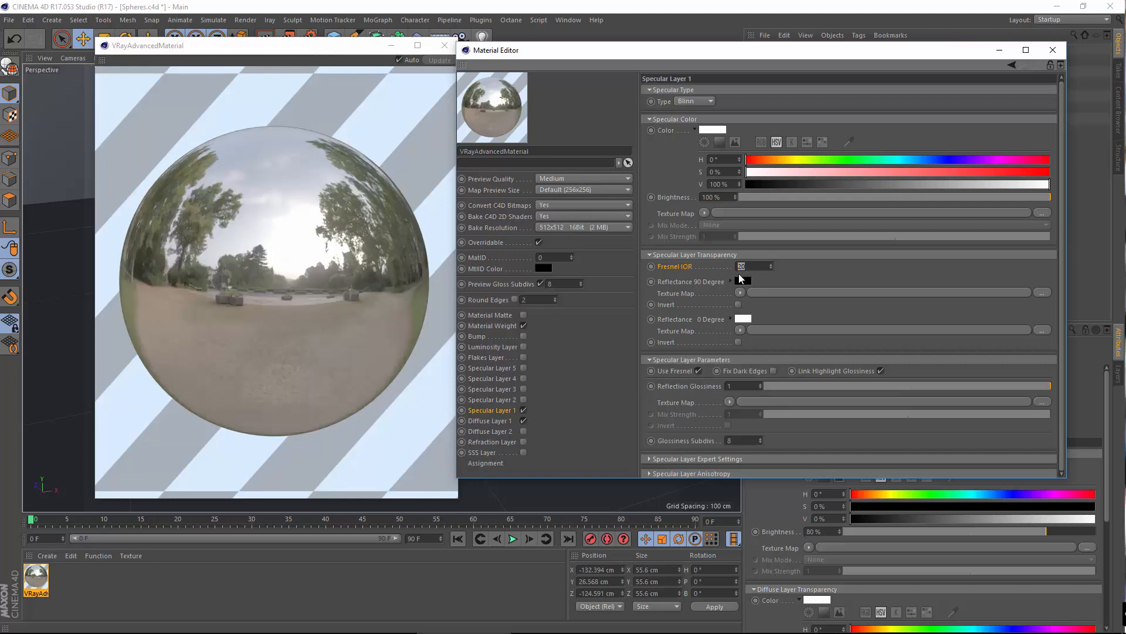
pyautogui.write('8')
pyautogui.press('Return')
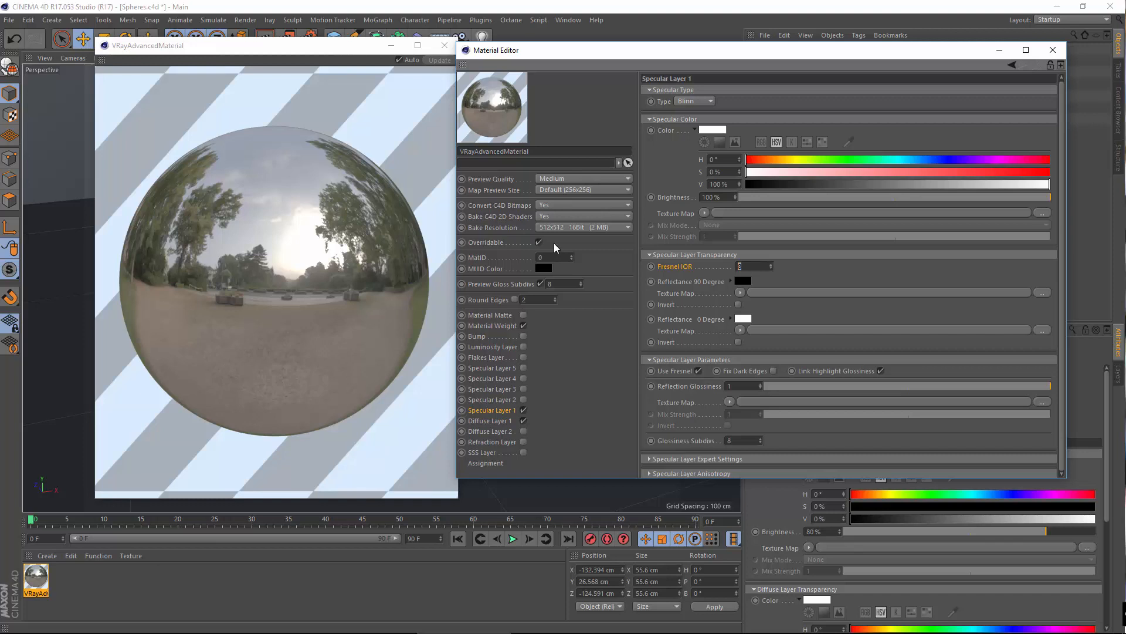
pyautogui.write('3')
pyautogui.press('Return')
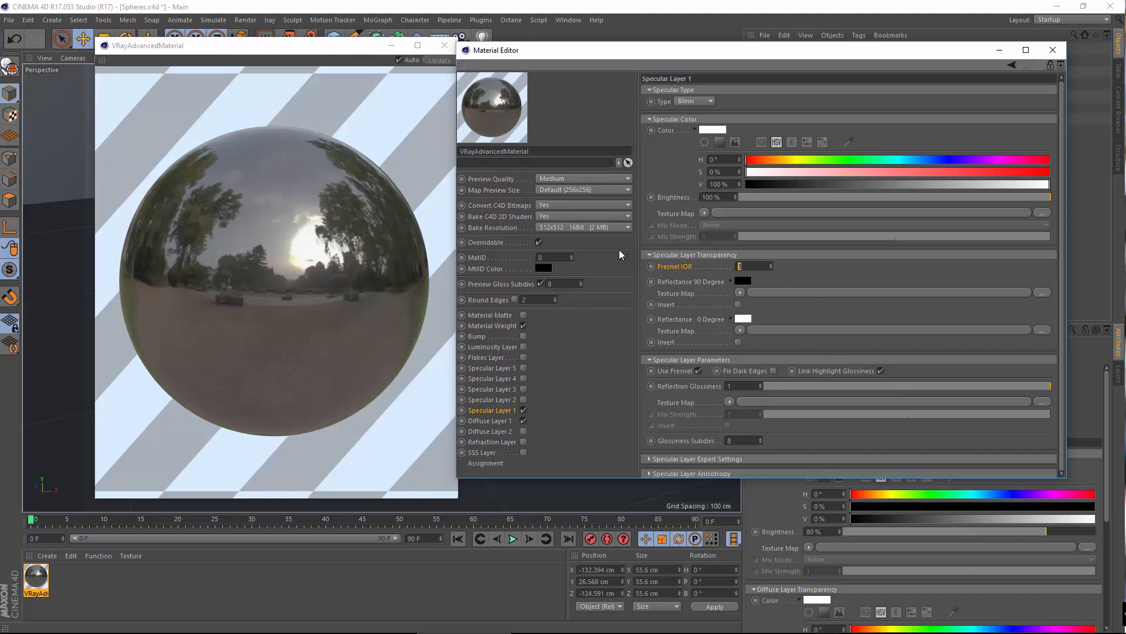
pyautogui.write('5')
pyautogui.press('Return')
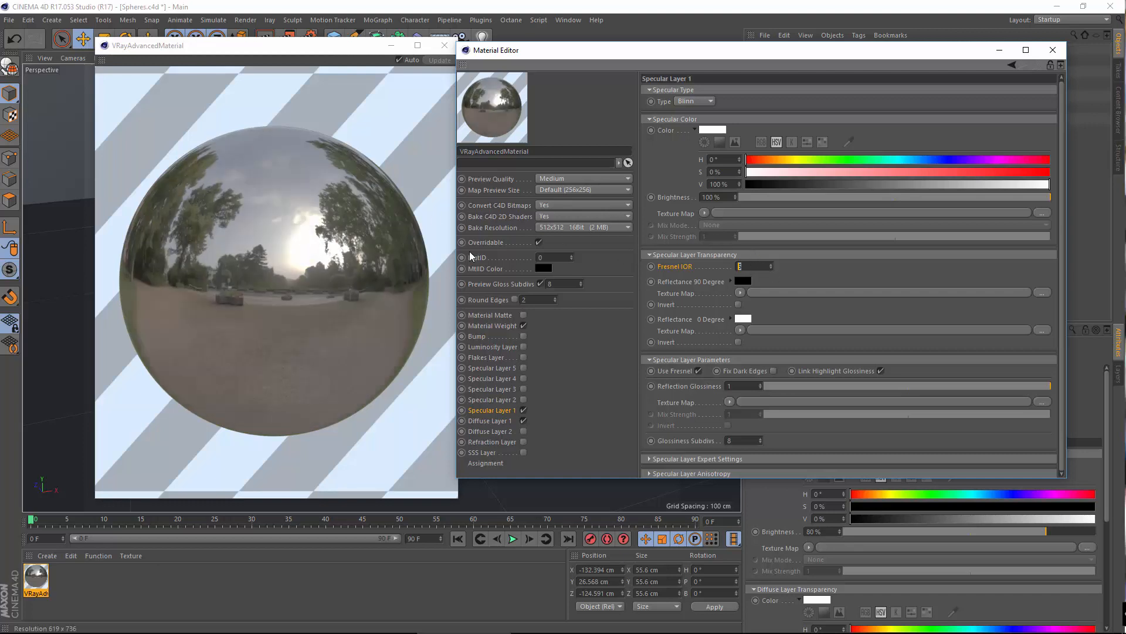
# - Set the Fresnel IOR of Specular Layer 1 to 10 and lower its reflection glossiness to 0.85
pyautogui.write('10')
pyautogui.press('Return')
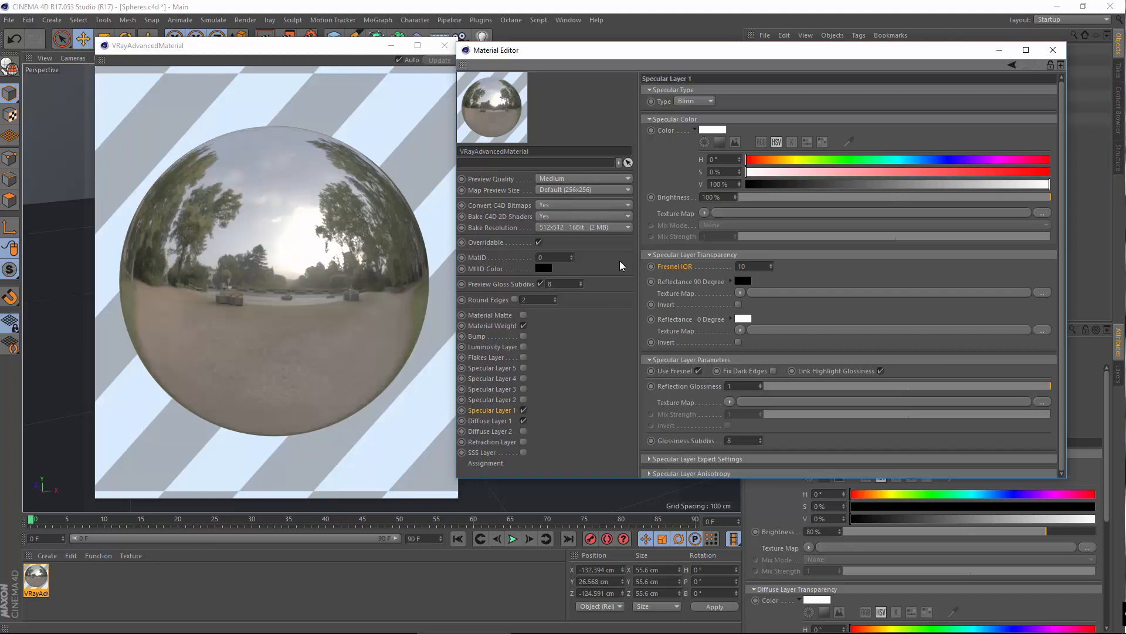
pyautogui.moveTo(1044, 386)
pyautogui.mouseDown()
pyautogui.moveTo(1010, 389)
pyautogui.moveTo(1026, 389)
pyautogui.mouseUp()
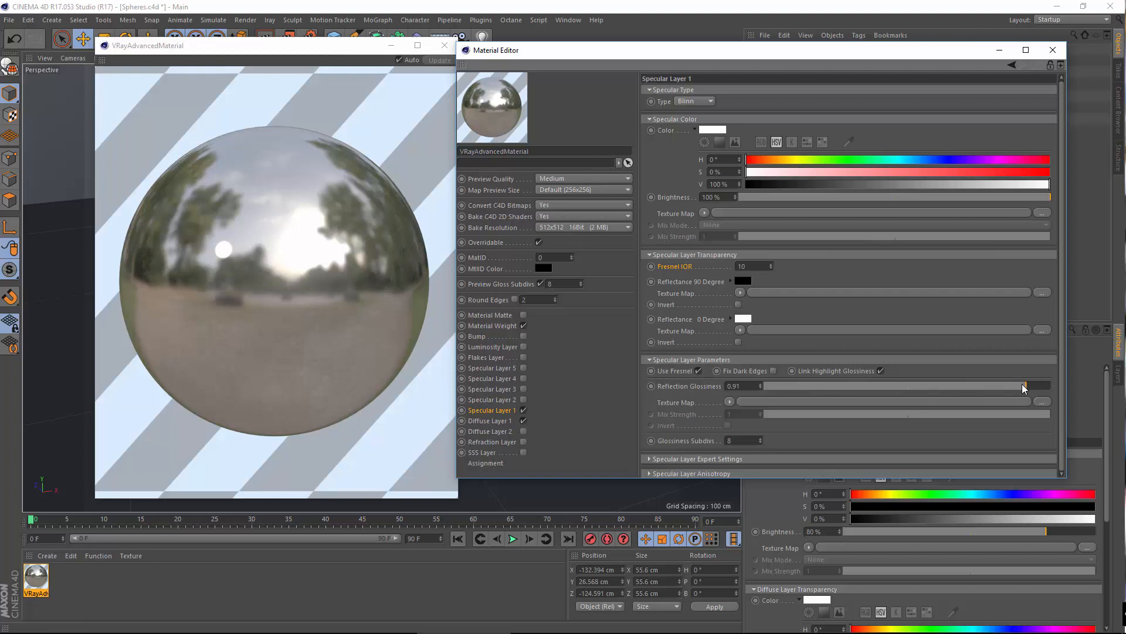
pyautogui.moveTo(1010, 389); pyautogui.dragTo(1008, 389)
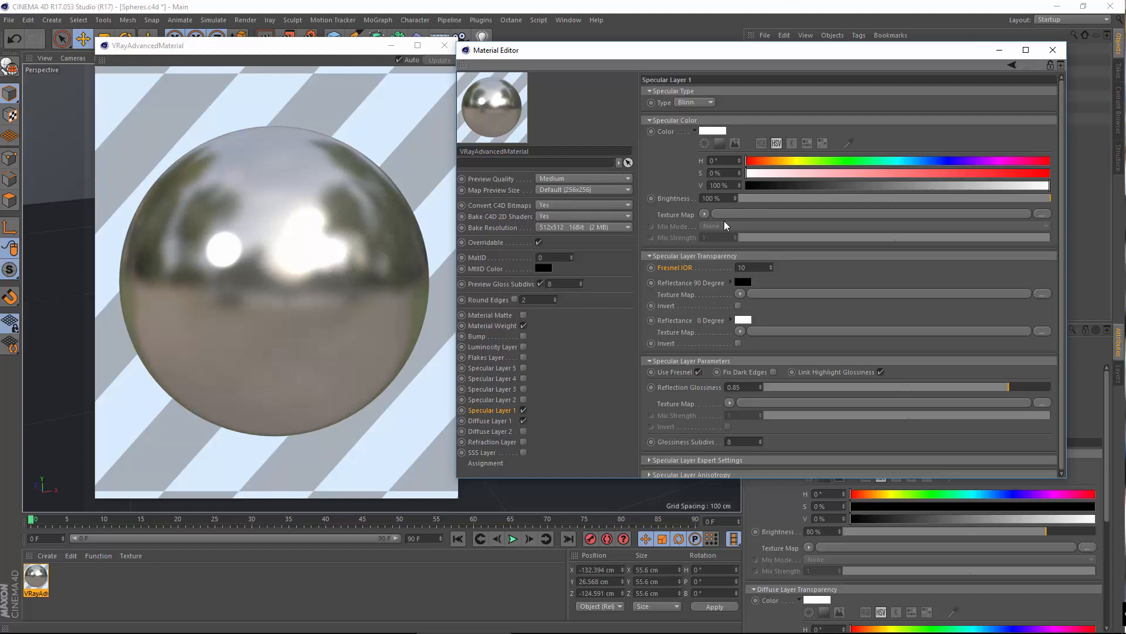
# - Change the Specular Layer 1 color to red with a saturation of 91 %
pyautogui.click(707, 129)
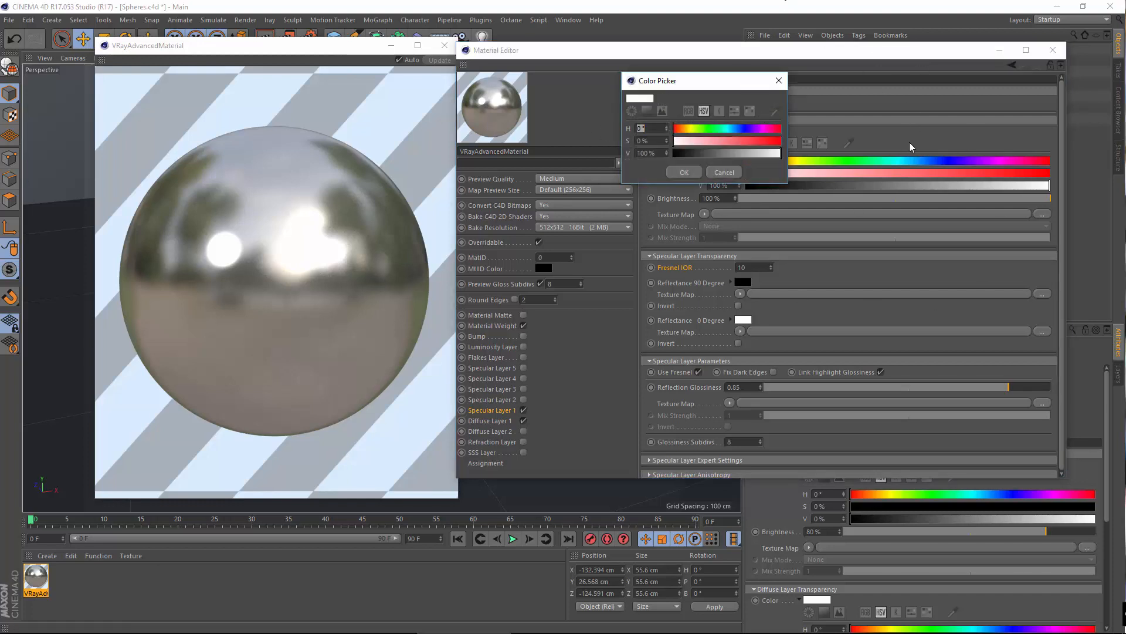
pyautogui.moveTo(716, 141); pyautogui.dragTo(771, 140)
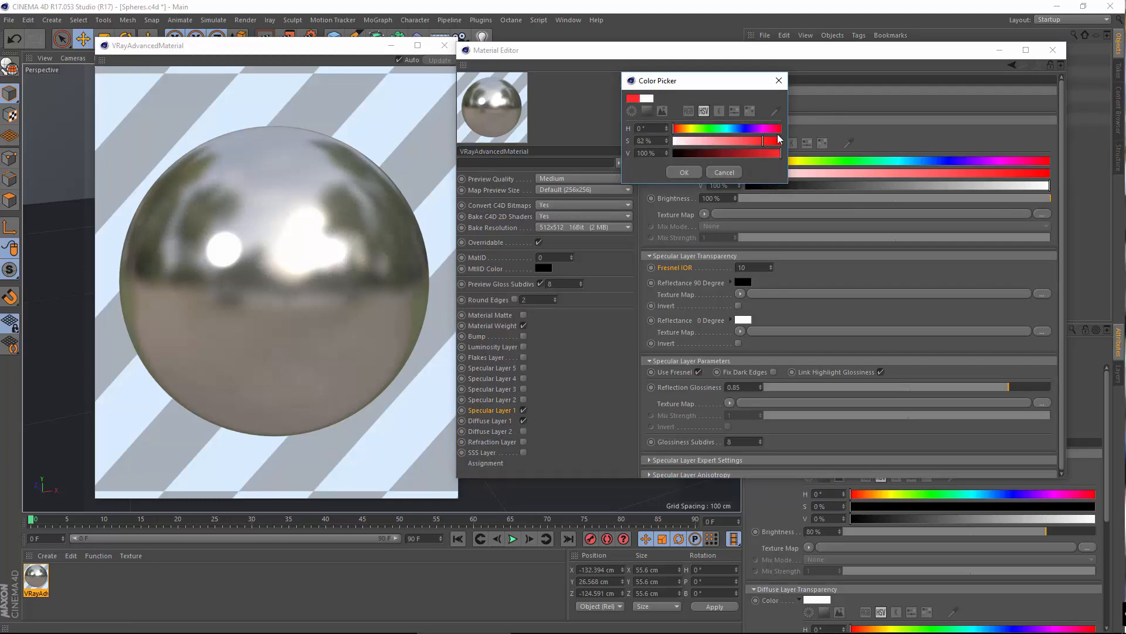
pyautogui.click(680, 172)
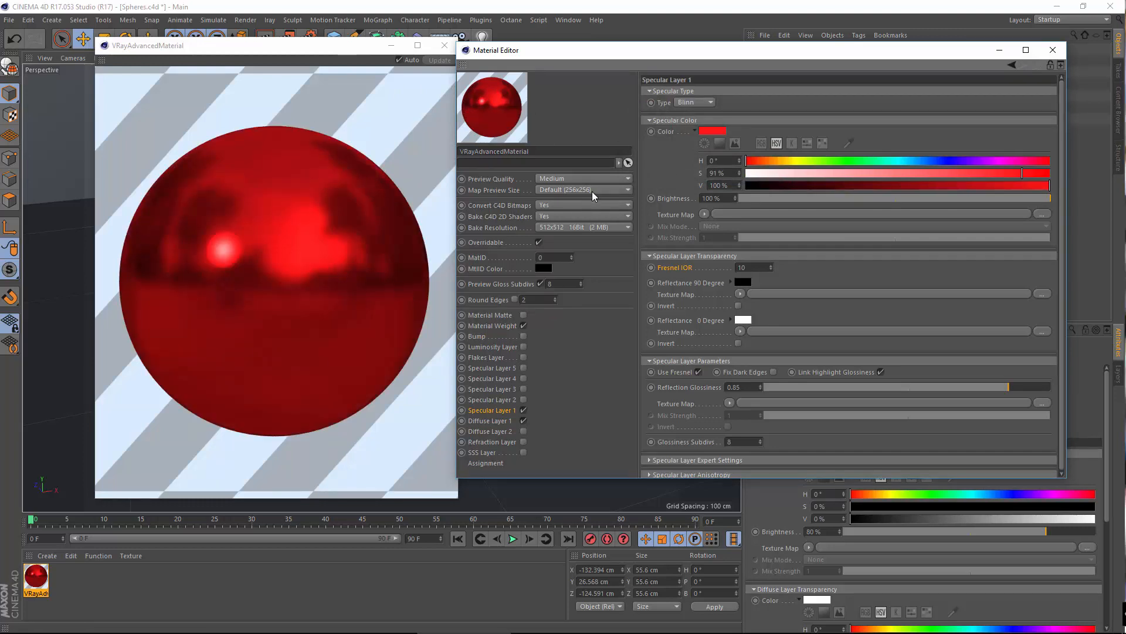
# - Return the Specular Layer 1 color to white by setting its saturation to 0 %
pyautogui.click(694, 131)
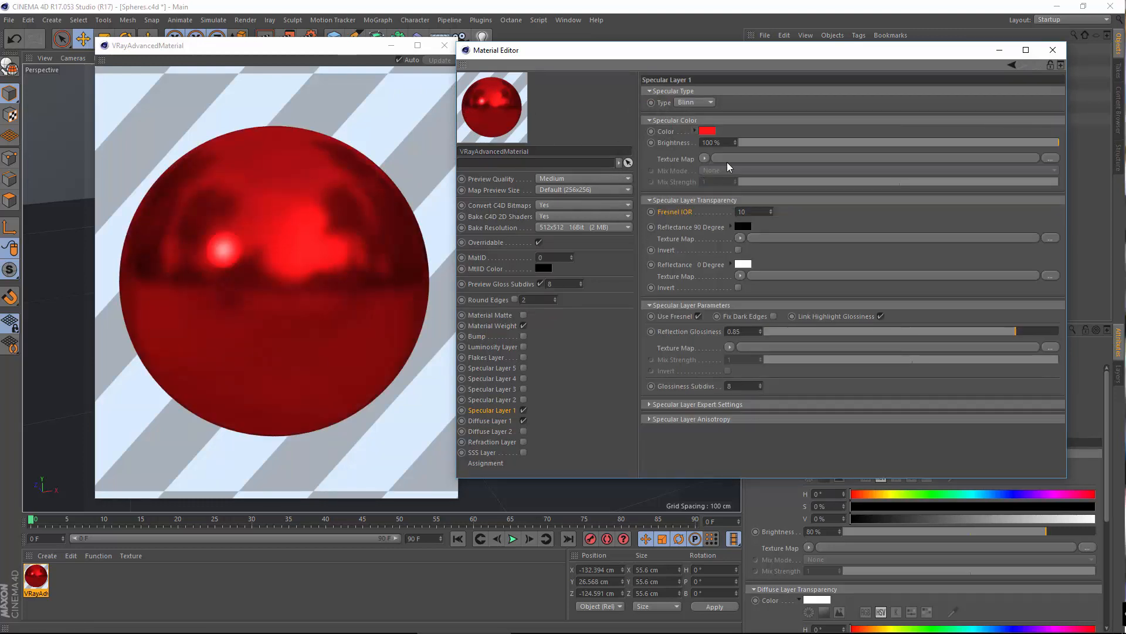
pyautogui.click(709, 131)
pyautogui.click(687, 146)
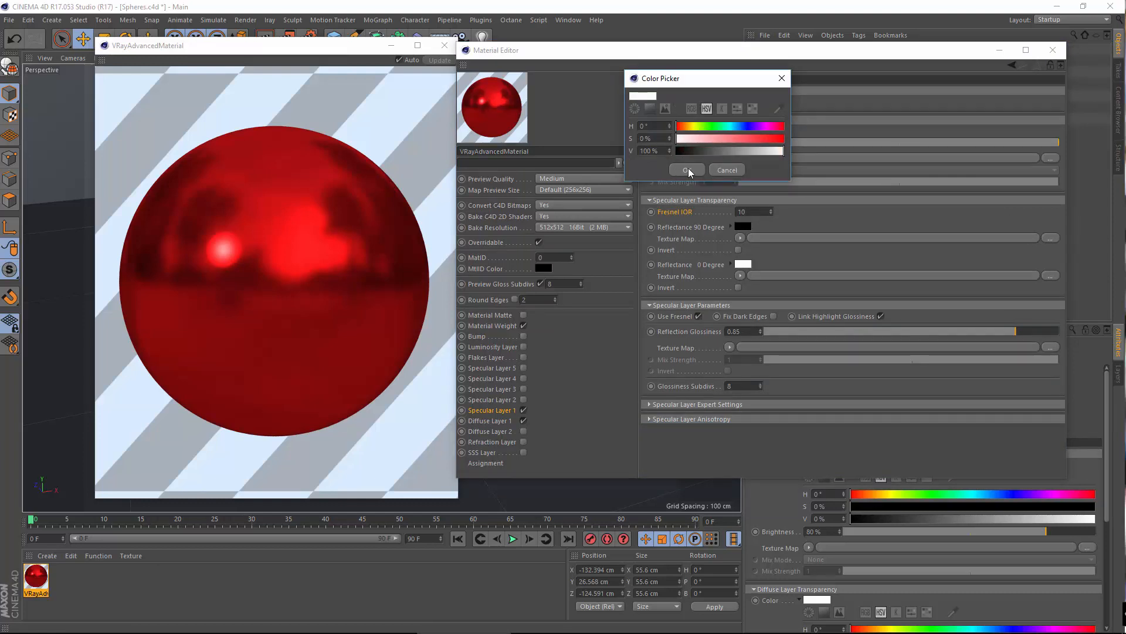
pyautogui.click(684, 170)
pyautogui.click(696, 131)
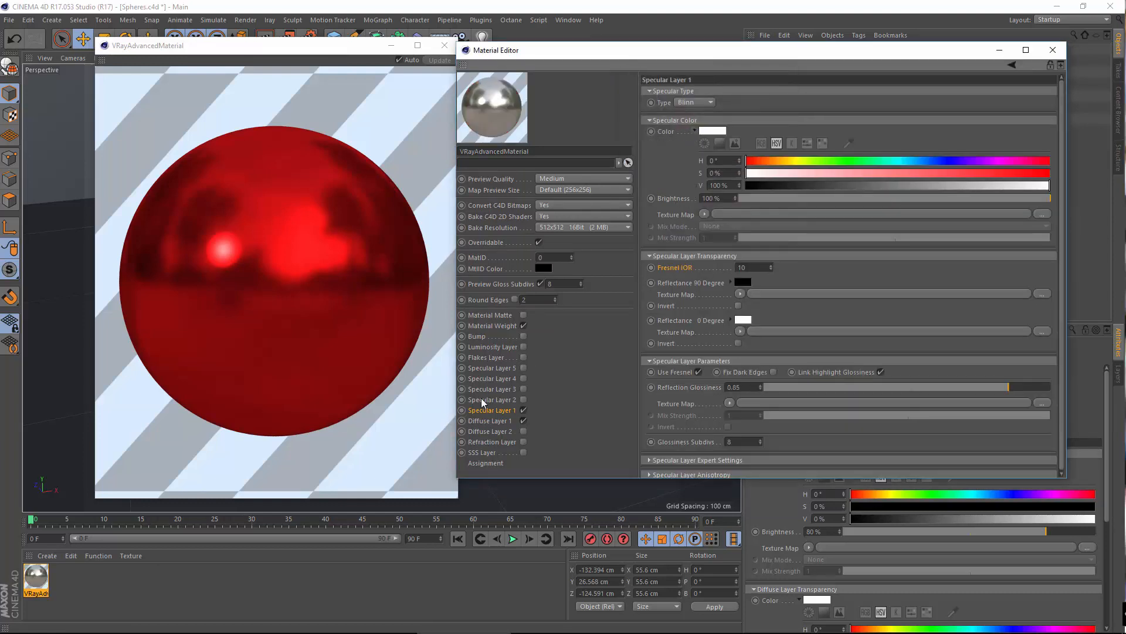
# - Change the Diffuse Layer 1 color to pure red with hue 360°, saturation 100 % and value 100 %
pyautogui.click(477, 420)
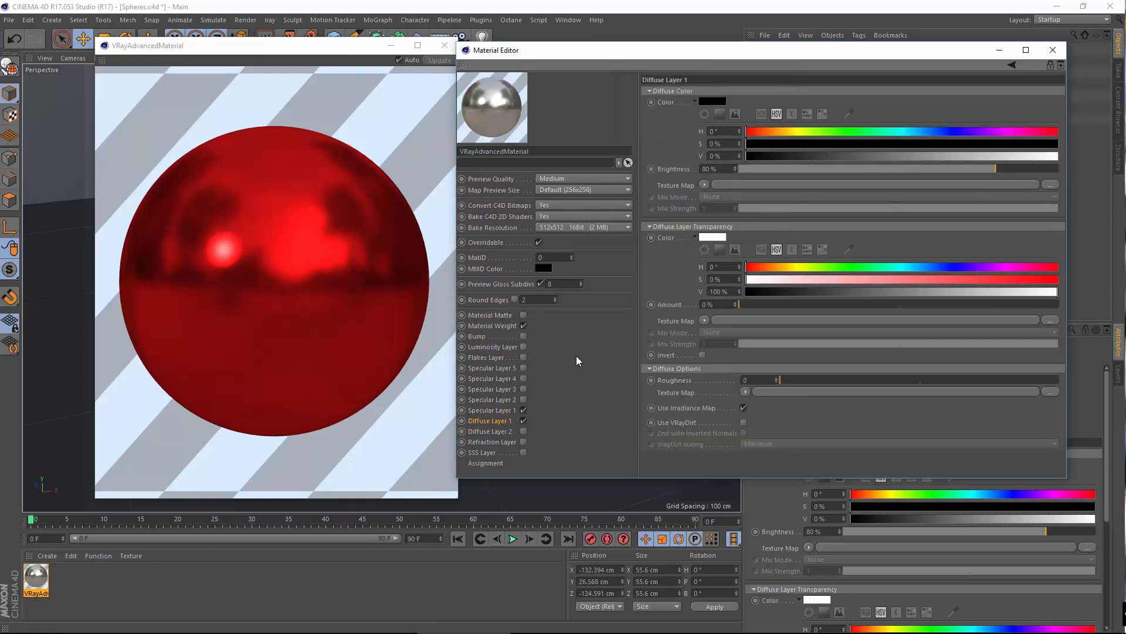
pyautogui.click(716, 100)
pyautogui.moveTo(686, 119); pyautogui.dragTo(789, 116)
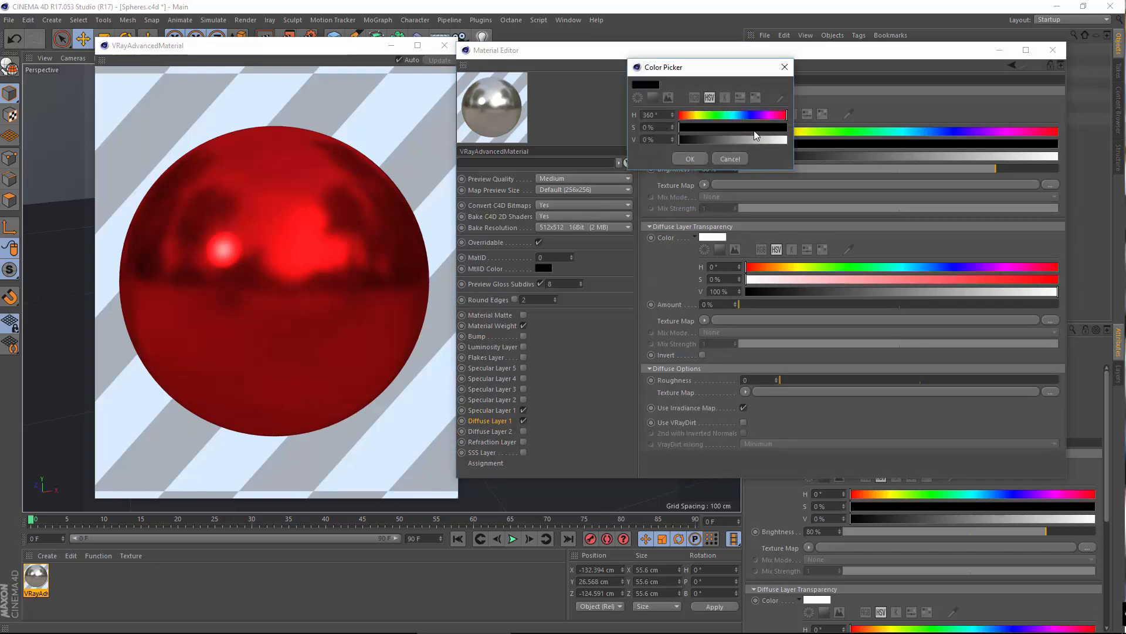
pyautogui.click(700, 158)
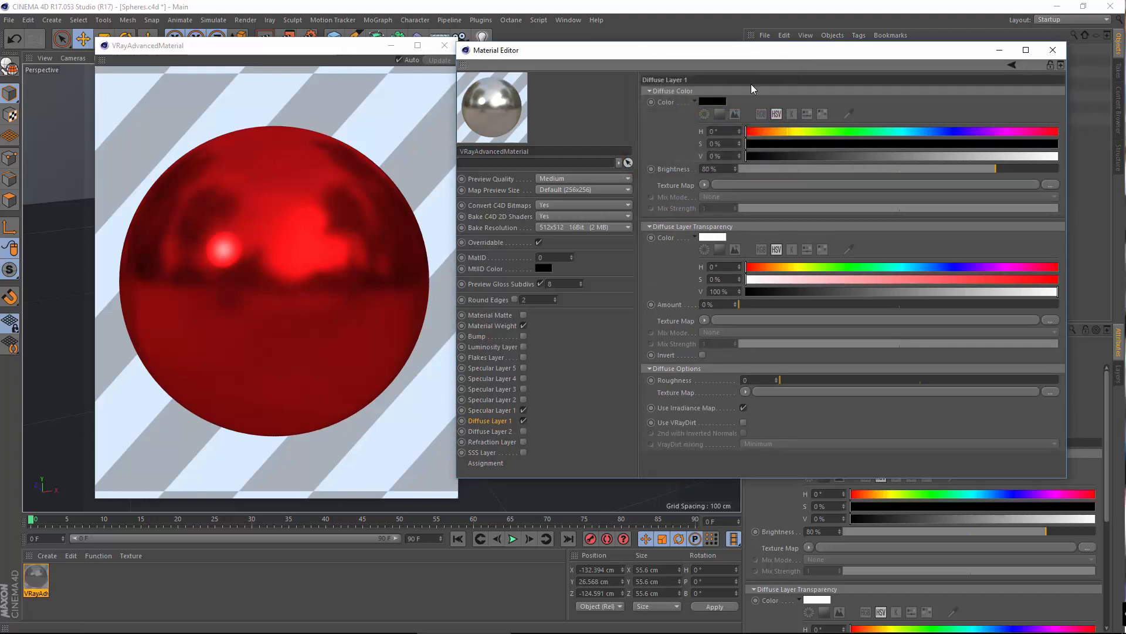
pyautogui.click(704, 100)
pyautogui.click(779, 98)
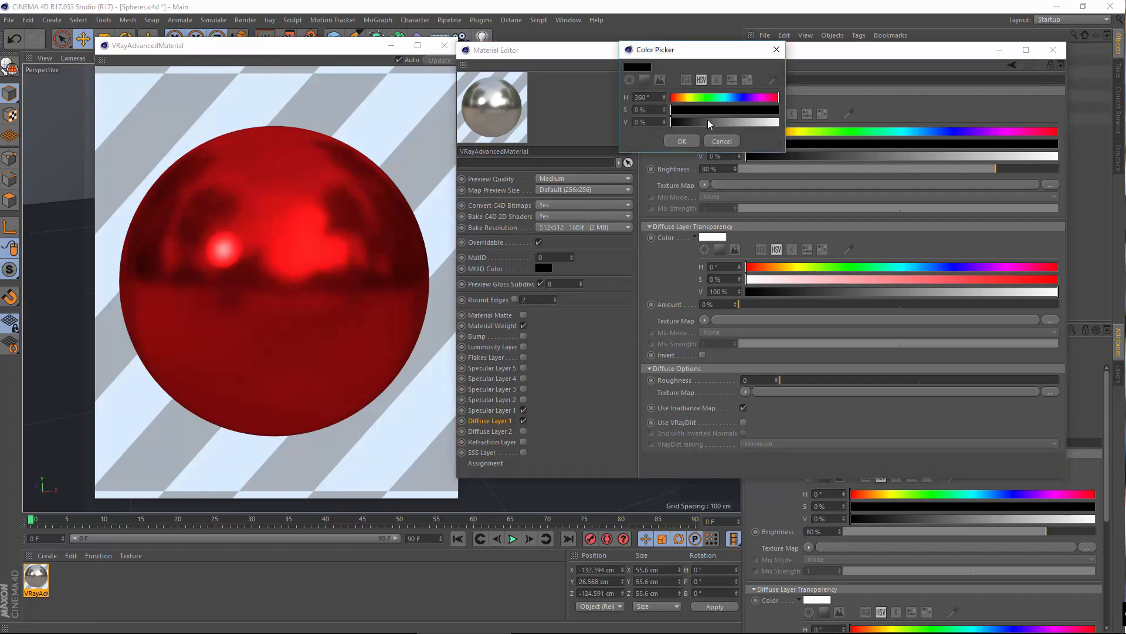
pyautogui.click(780, 122)
pyautogui.click(777, 110)
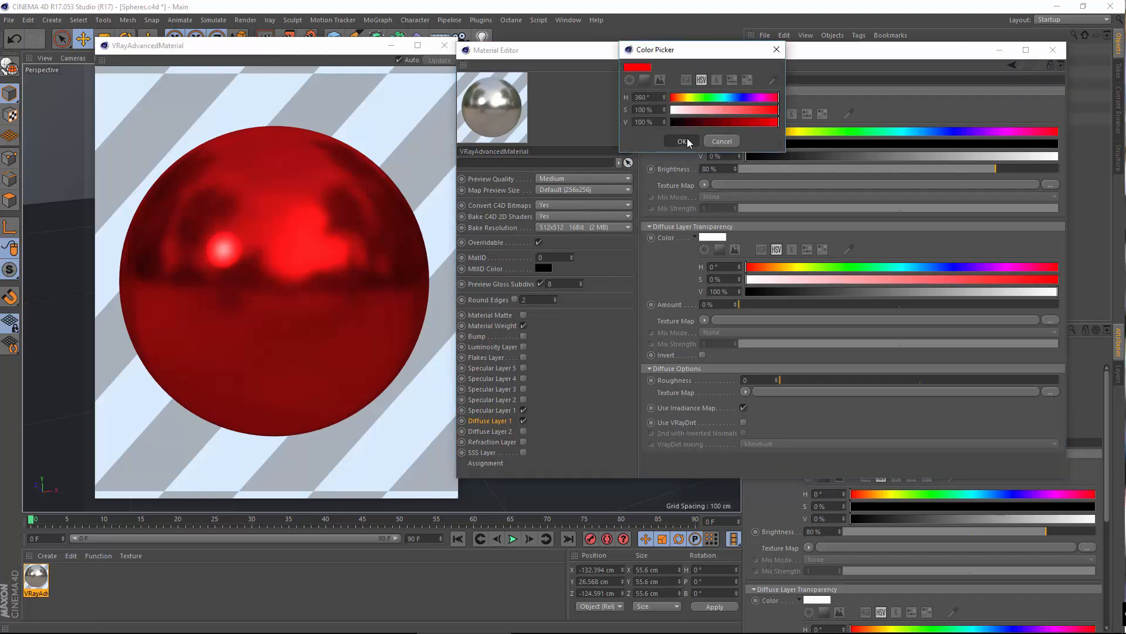
pyautogui.click(681, 142)
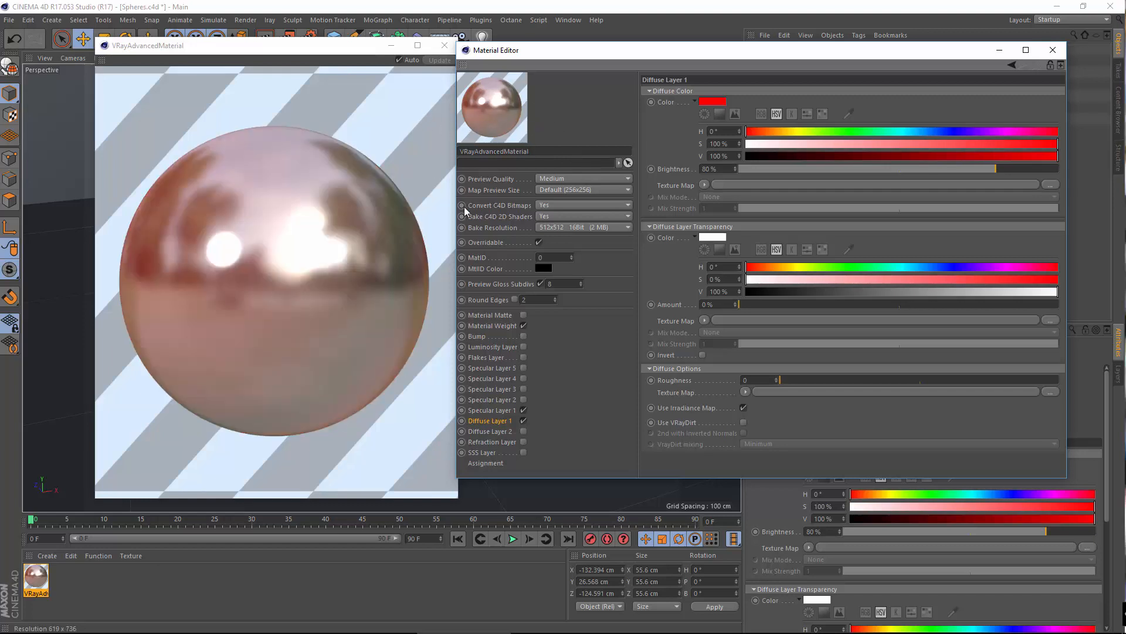
# - Set the Fresnel IOR of Specular Layer 1 to 20
pyautogui.click(495, 410)
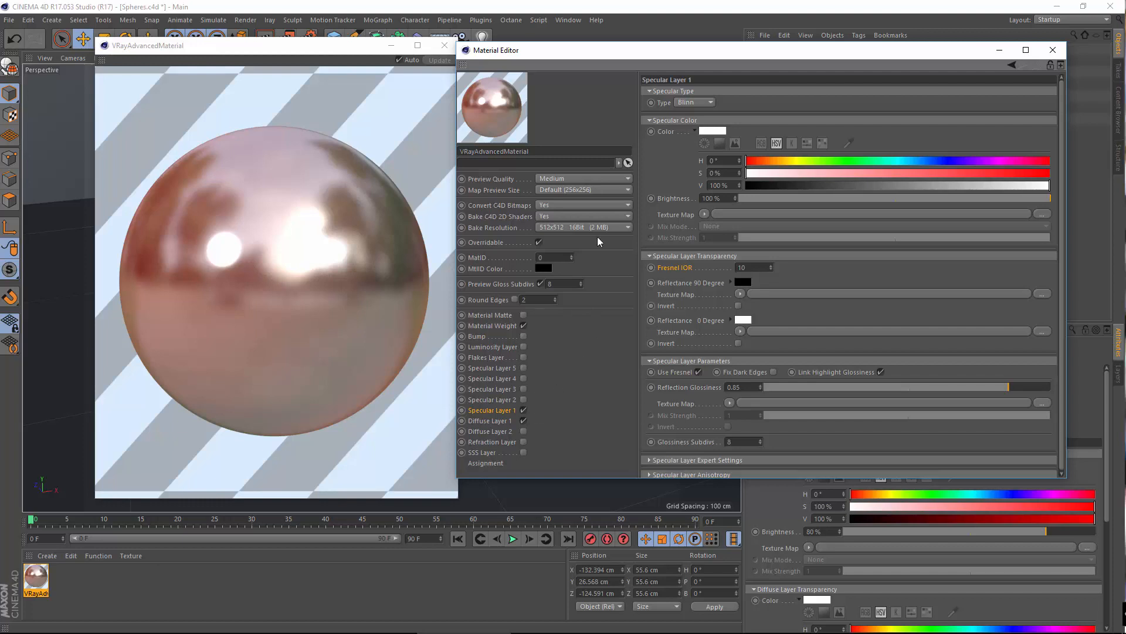
pyautogui.moveTo(746, 269); pyautogui.dragTo(504, 234)
pyautogui.write('20')
pyautogui.press('Return')
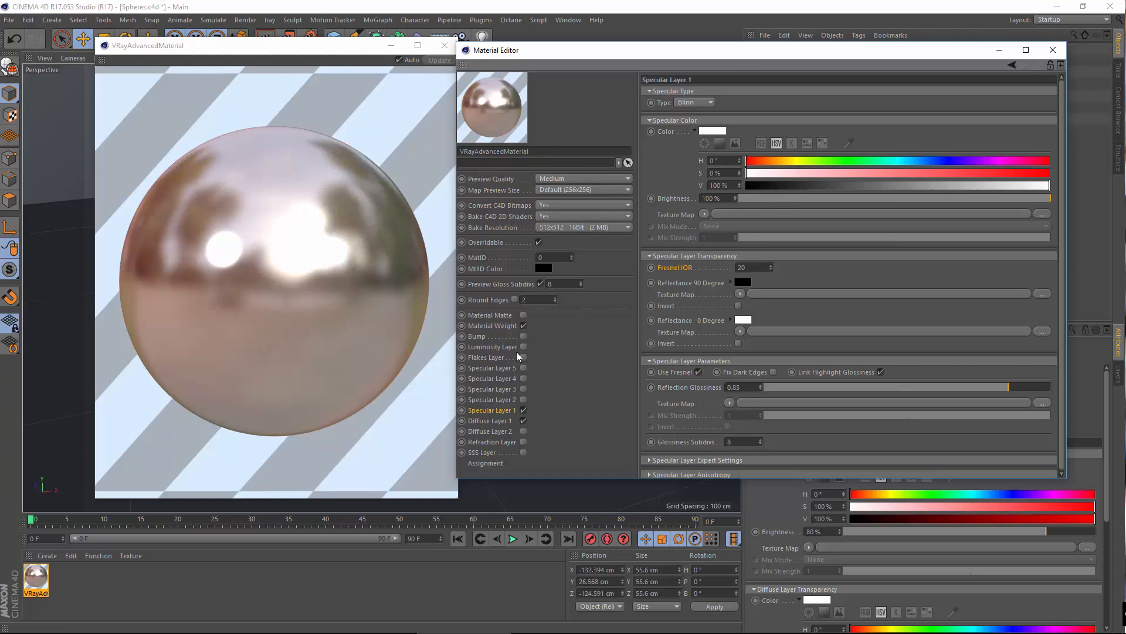
# - Change the Diffuse Layer 1 color to black by lowering its value to 0 %
pyautogui.click(484, 418)
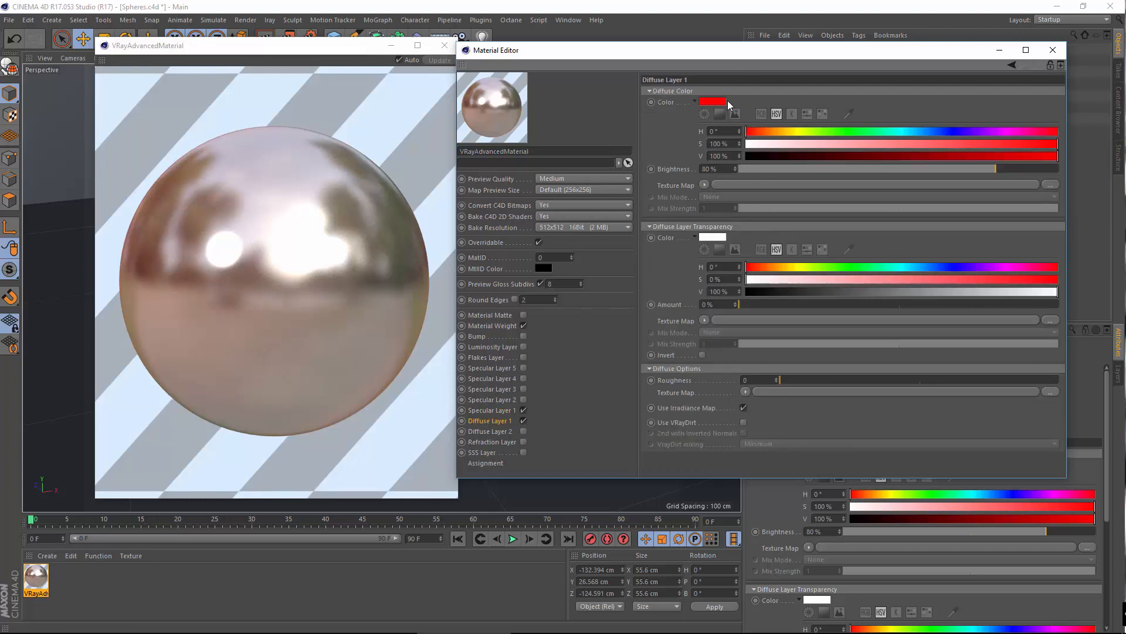
pyautogui.click(719, 101)
pyautogui.moveTo(703, 124); pyautogui.dragTo(635, 144)
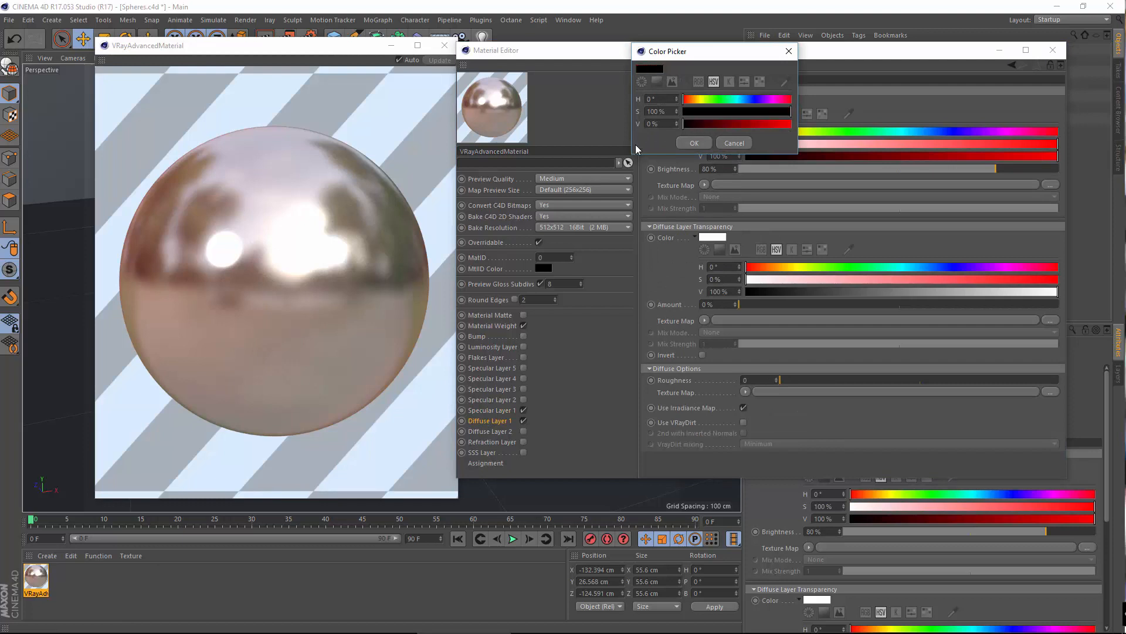
pyautogui.click(690, 142)
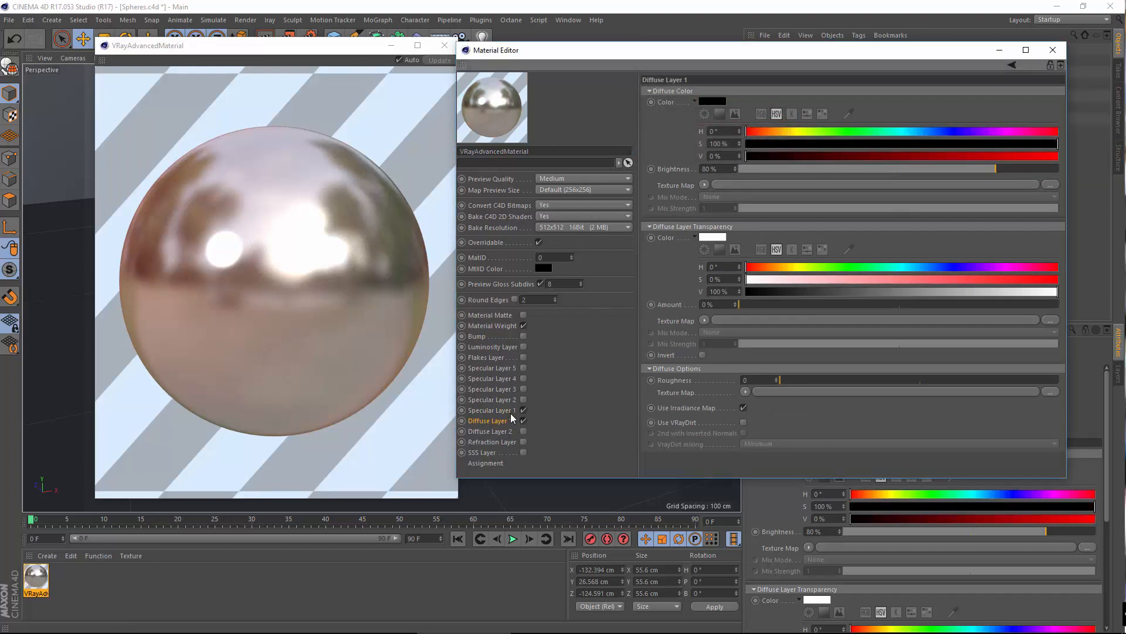
# - Darken the Specular Layer 1 color to a value of 63 % and set its Fresnel IOR to 10
pyautogui.click(511, 412)
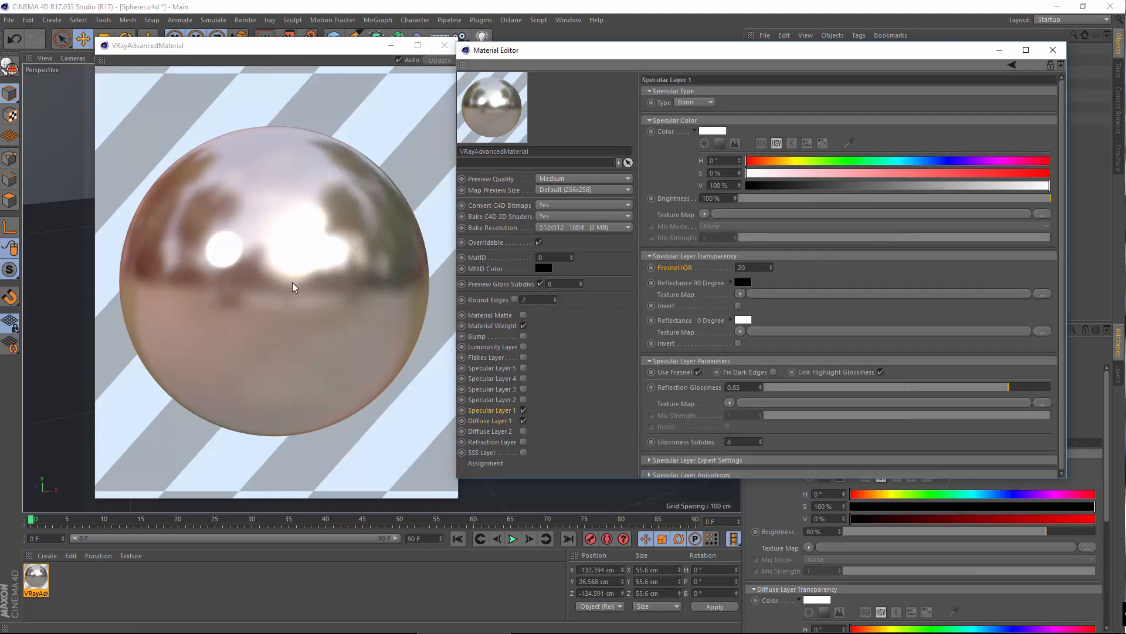
pyautogui.click(716, 130)
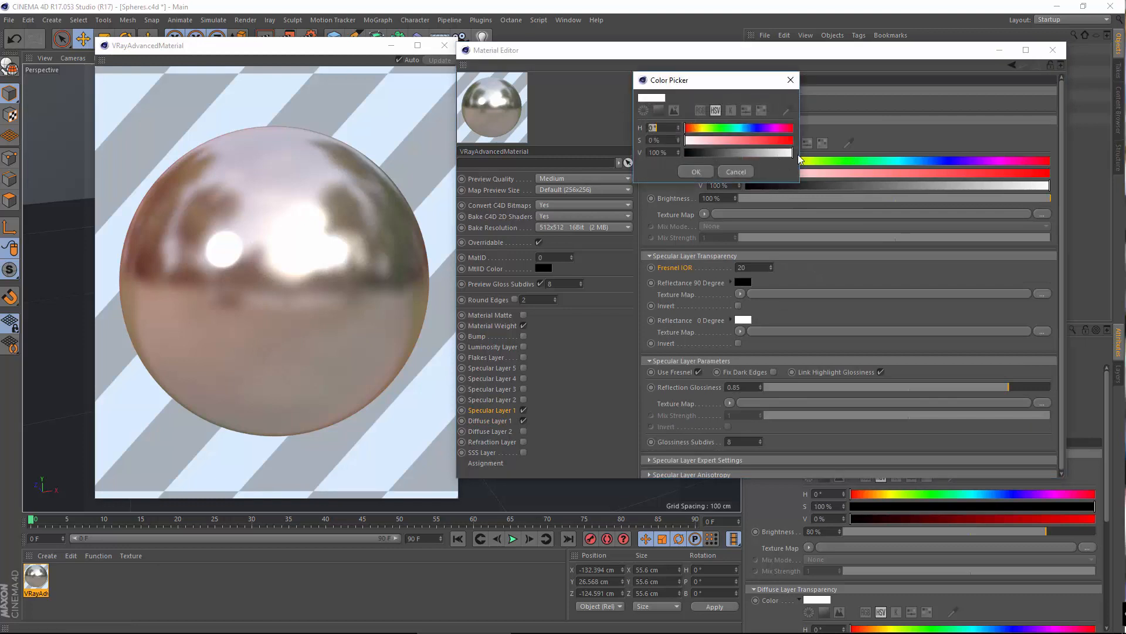
pyautogui.moveTo(792, 153); pyautogui.dragTo(752, 154)
pyautogui.click(694, 171)
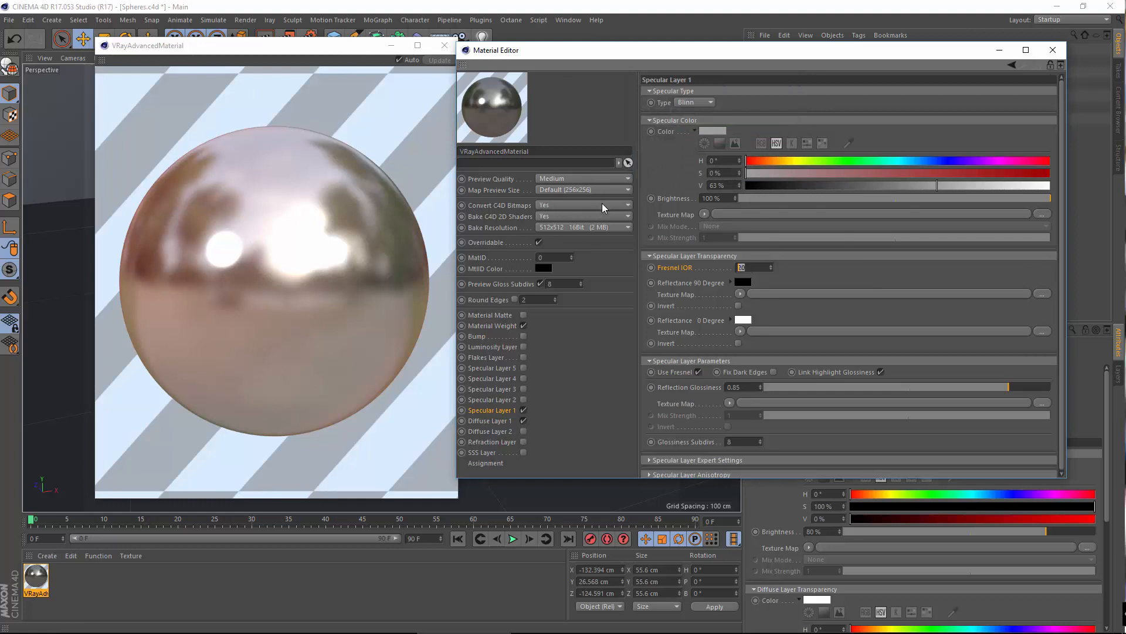
pyautogui.write('10')
pyautogui.press('Return')
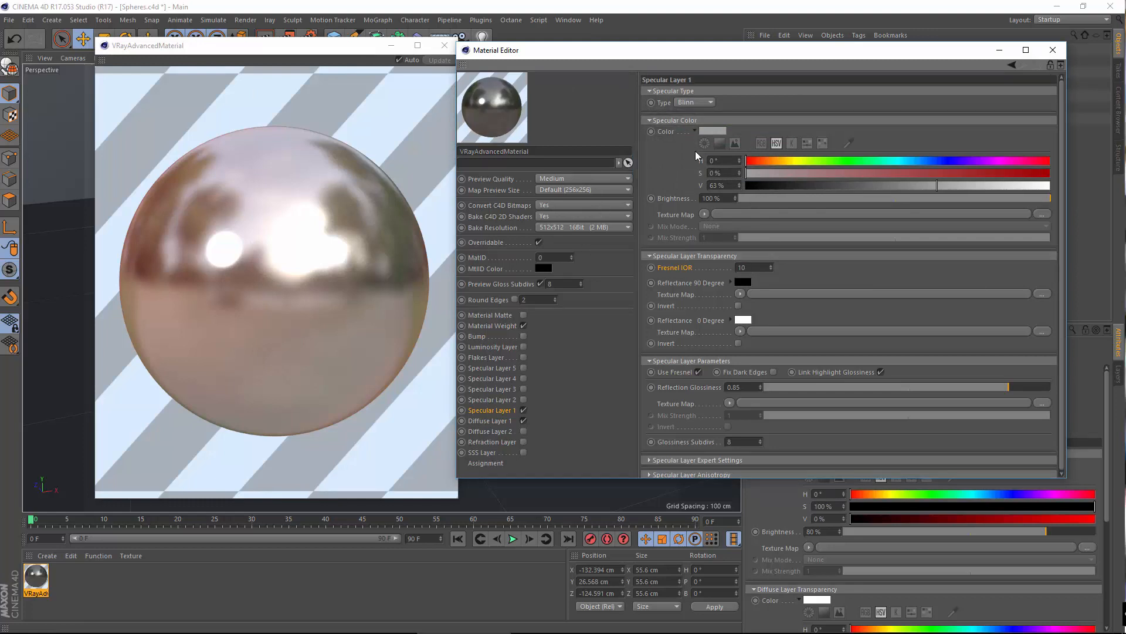
# - Change the Specular Layer 1 color to orange with hue 29°, saturation 92 % and value 100 %
pyautogui.click(712, 132)
pyautogui.moveTo(680, 133); pyautogui.dragTo(780, 149)
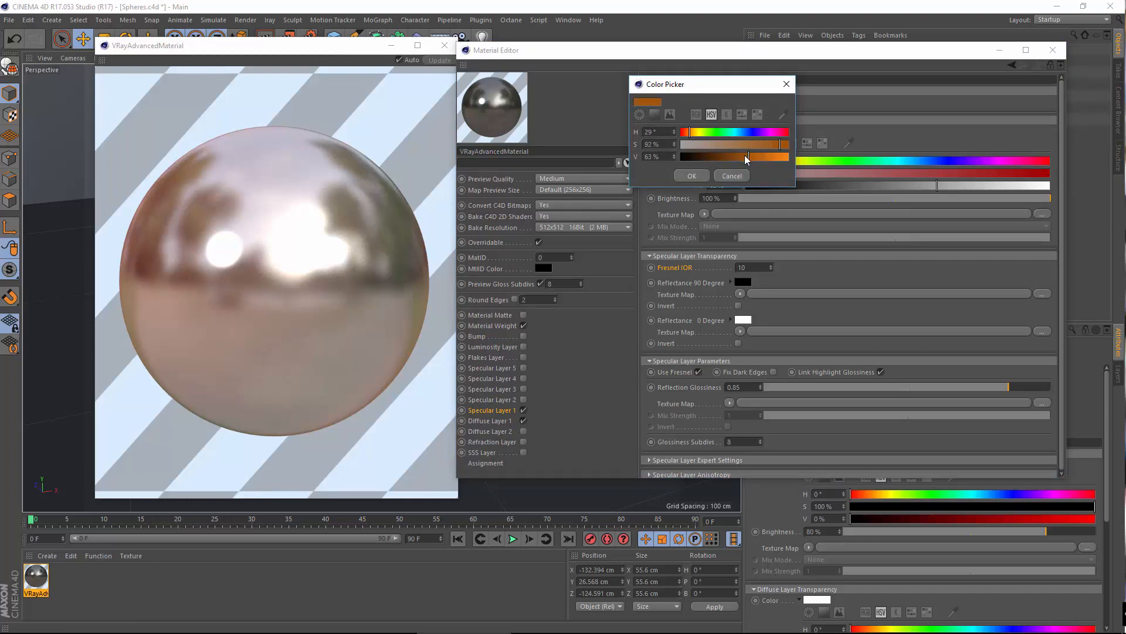
pyautogui.moveTo(748, 157); pyautogui.dragTo(789, 156)
pyautogui.click(692, 176)
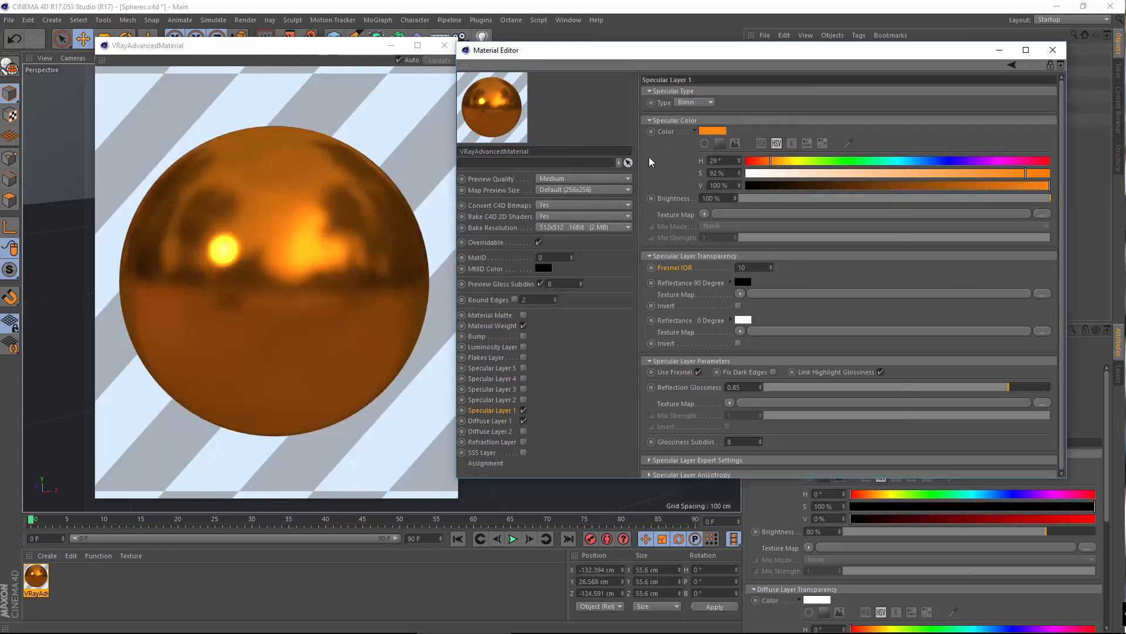
# - Change the Specular Layer 1 color to a gold yellow with hue 43°, saturation 65 % and value 98 %
pyautogui.click(713, 131)
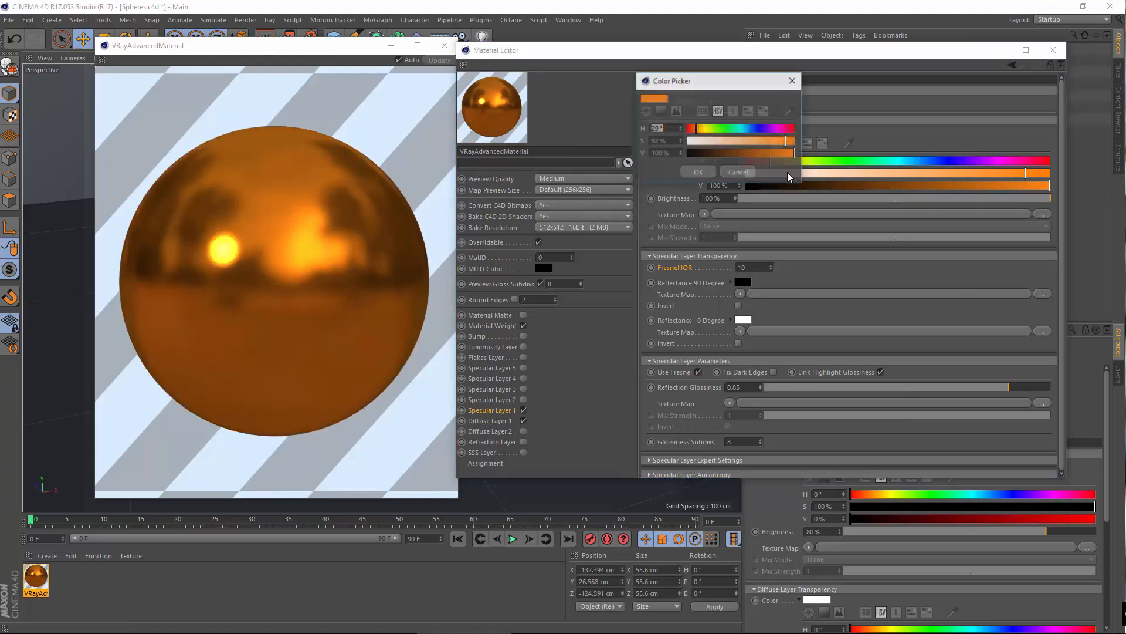
pyautogui.moveTo(786, 141)
pyautogui.mouseDown()
pyautogui.moveTo(757, 143)
pyautogui.moveTo(786, 155)
pyautogui.mouseUp()
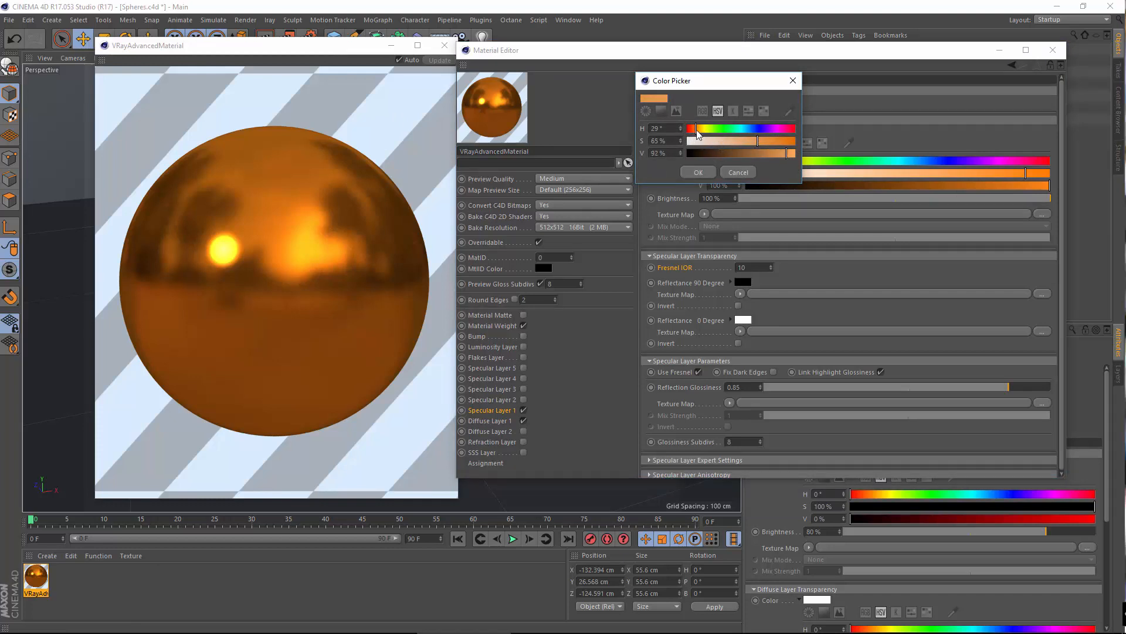
pyautogui.moveTo(694, 128); pyautogui.dragTo(701, 130)
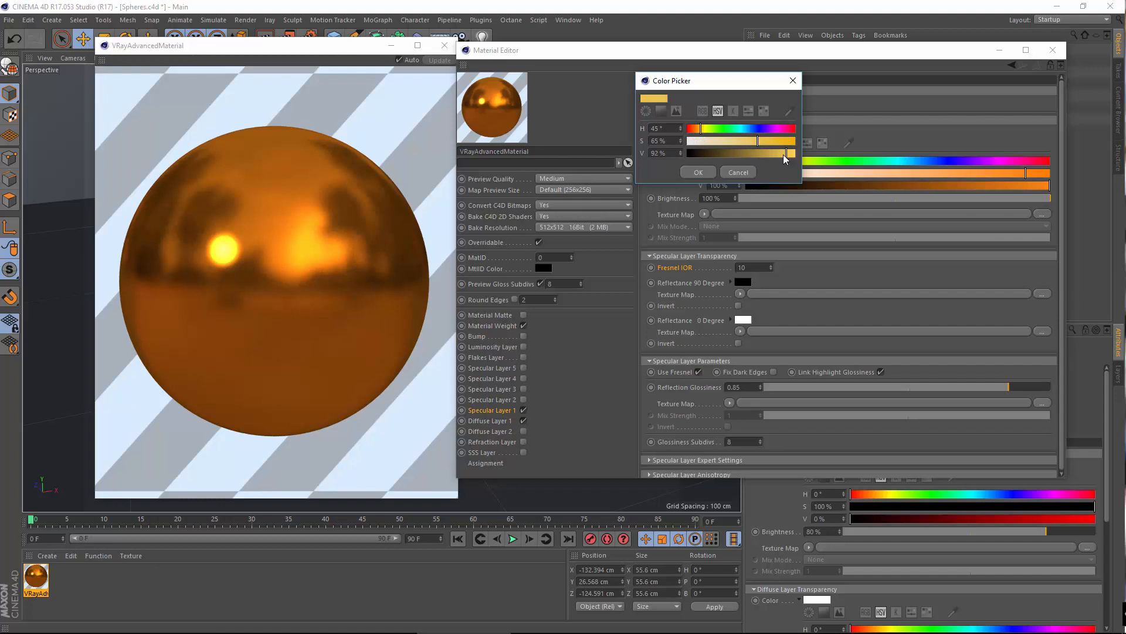
pyautogui.moveTo(782, 157)
pyautogui.mouseDown()
pyautogui.moveTo(797, 160)
pyautogui.moveTo(775, 144)
pyautogui.moveTo(700, 133)
pyautogui.mouseUp()
pyautogui.click(698, 172)
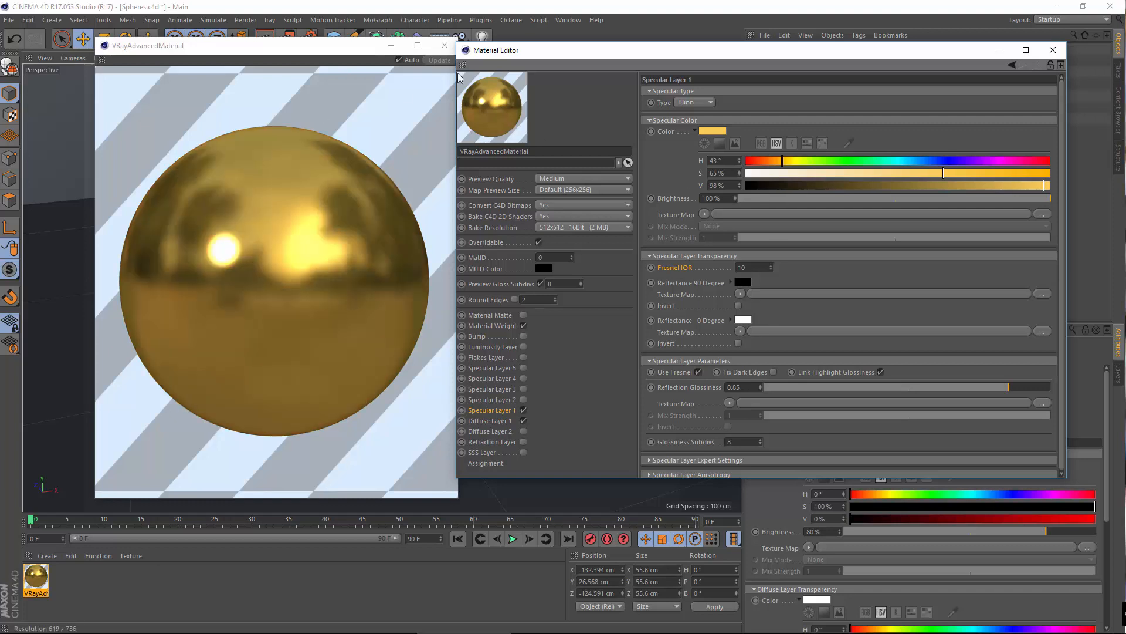
# - Close the enlarged preview, uncover the object list and try to delete the Sphere object's material tag
pyautogui.click(447, 46)
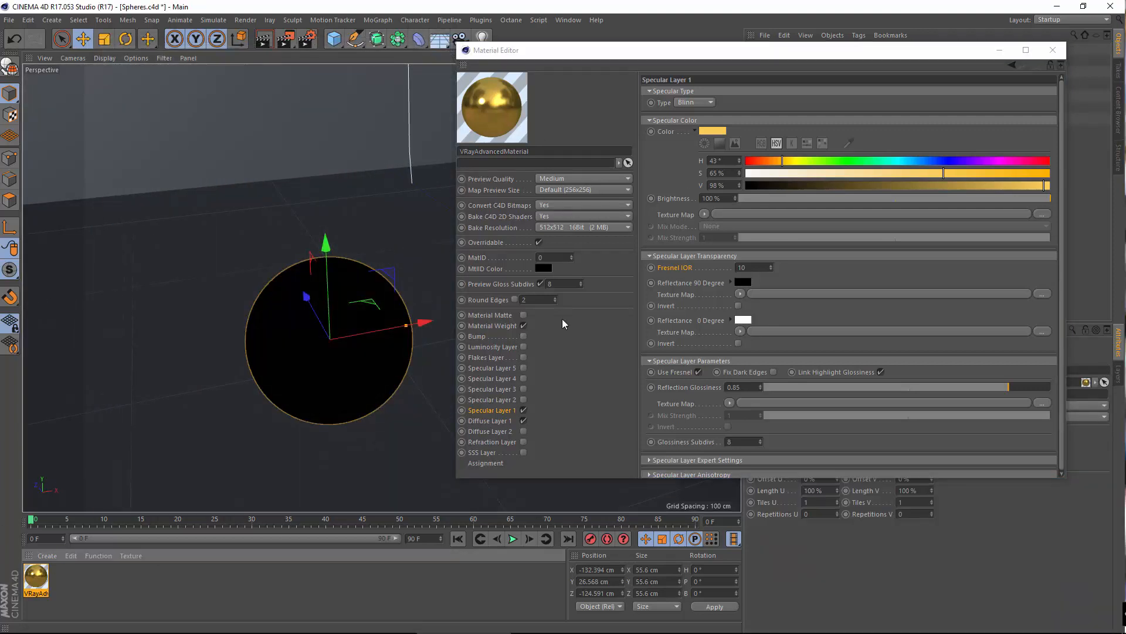
pyautogui.moveTo(812, 52); pyautogui.dragTo(624, 184)
pyautogui.click(838, 111)
pyautogui.press('Delete')
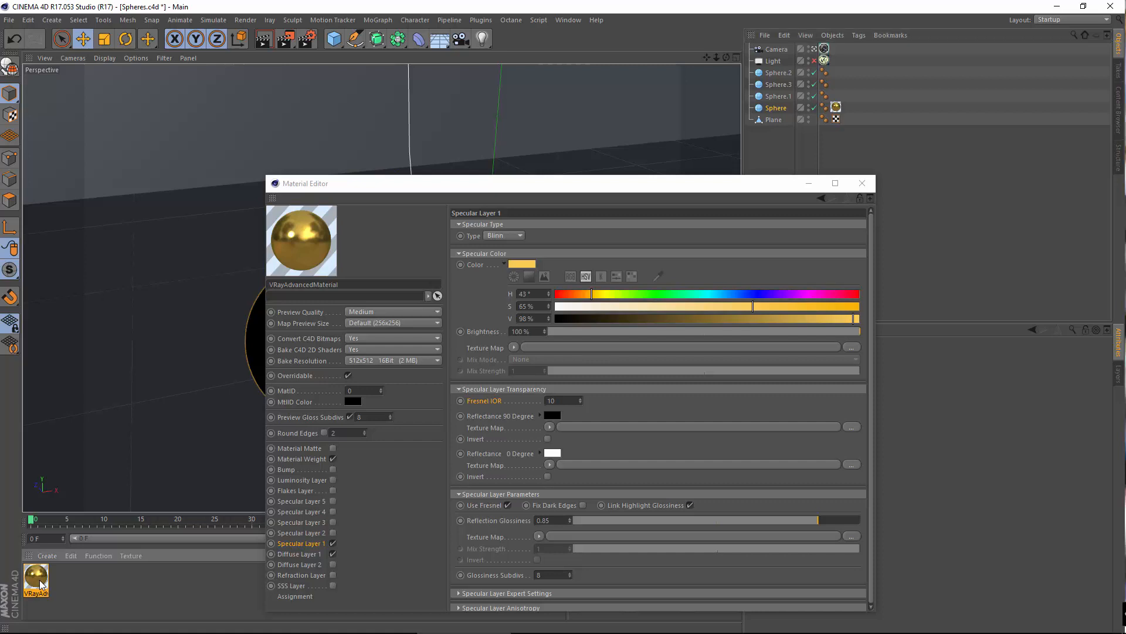
# - Duplicate the gold material and rename the original to Gold Metal
pyautogui.moveTo(40, 584); pyautogui.dragTo(69, 566)
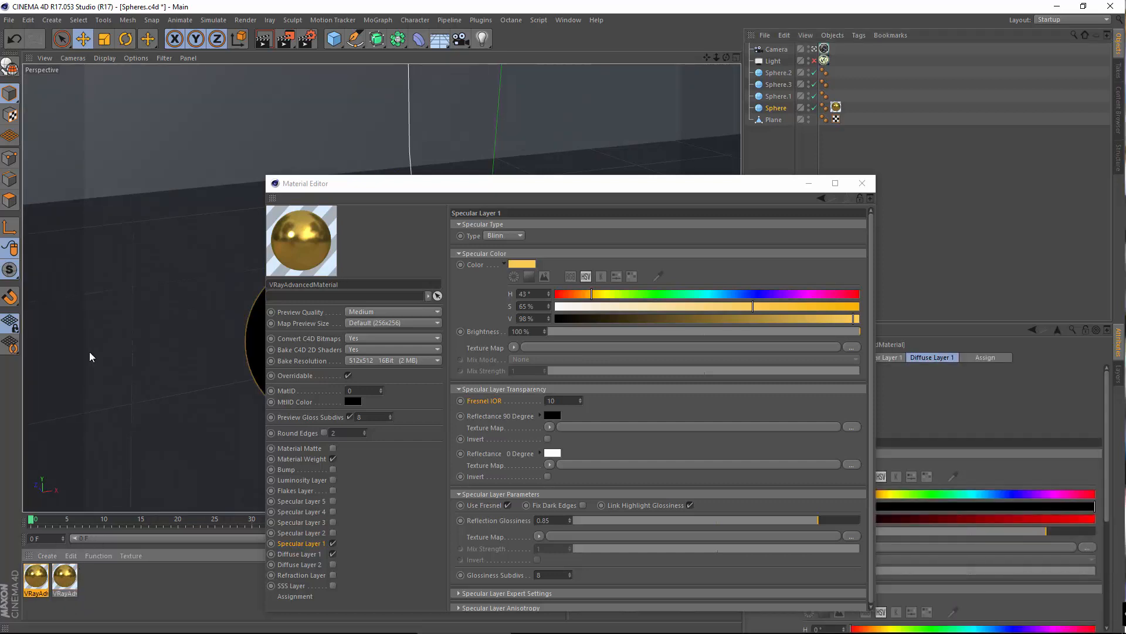
pyautogui.click(35, 577)
pyautogui.doubleClick(290, 285)
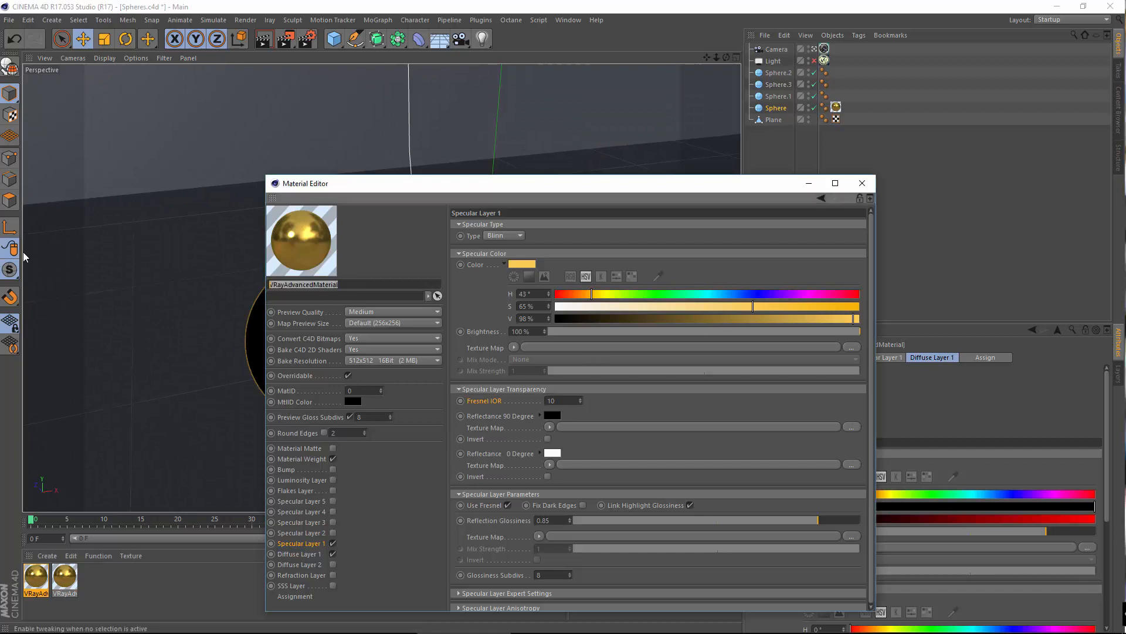
pyautogui.write('Gold')
pyautogui.press('Return')
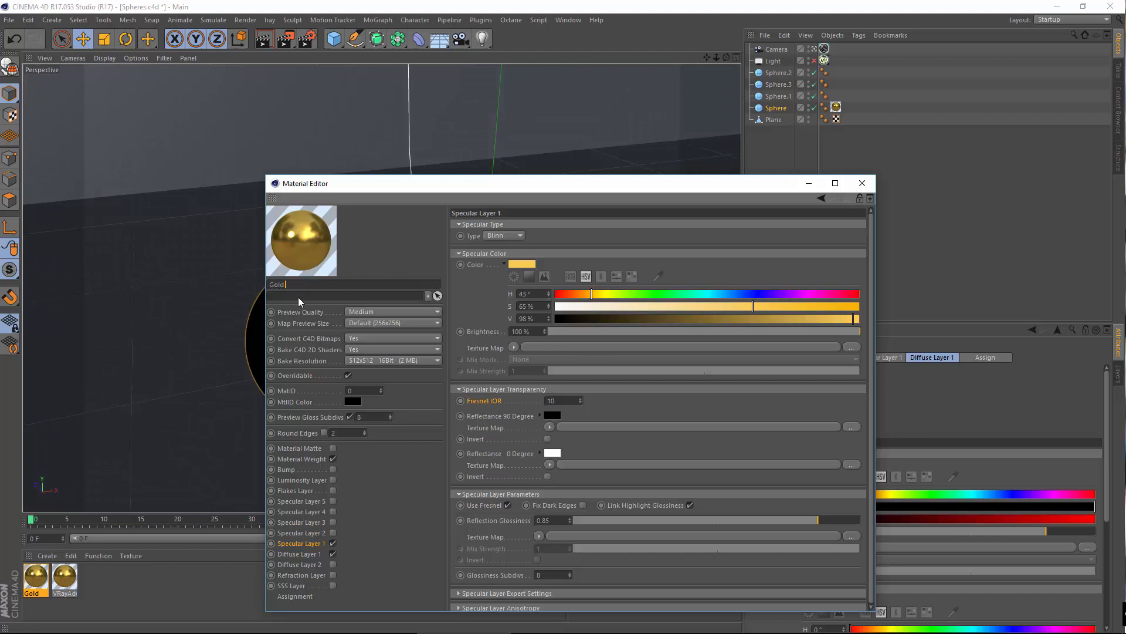
pyautogui.write('Metal')
# - Rename the duplicated material to Glas and move its editor window higher so all its layers show
pyautogui.click(64, 578)
pyautogui.doubleClick(363, 284)
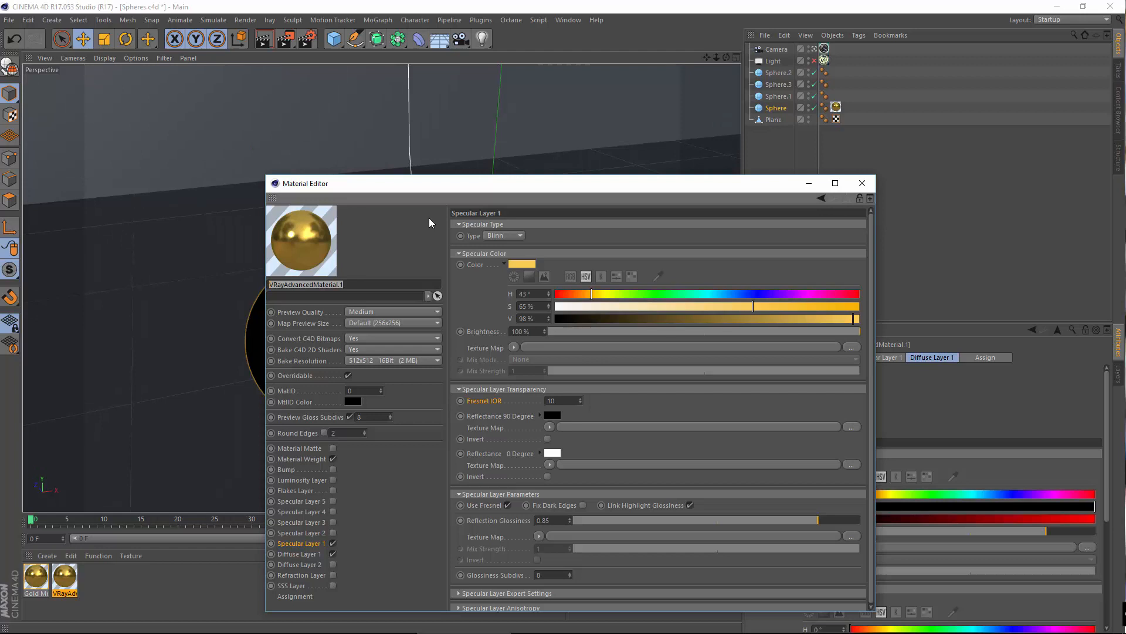
pyautogui.write('Glas')
pyautogui.press('Return')
pyautogui.moveTo(476, 192); pyautogui.dragTo(433, 96)
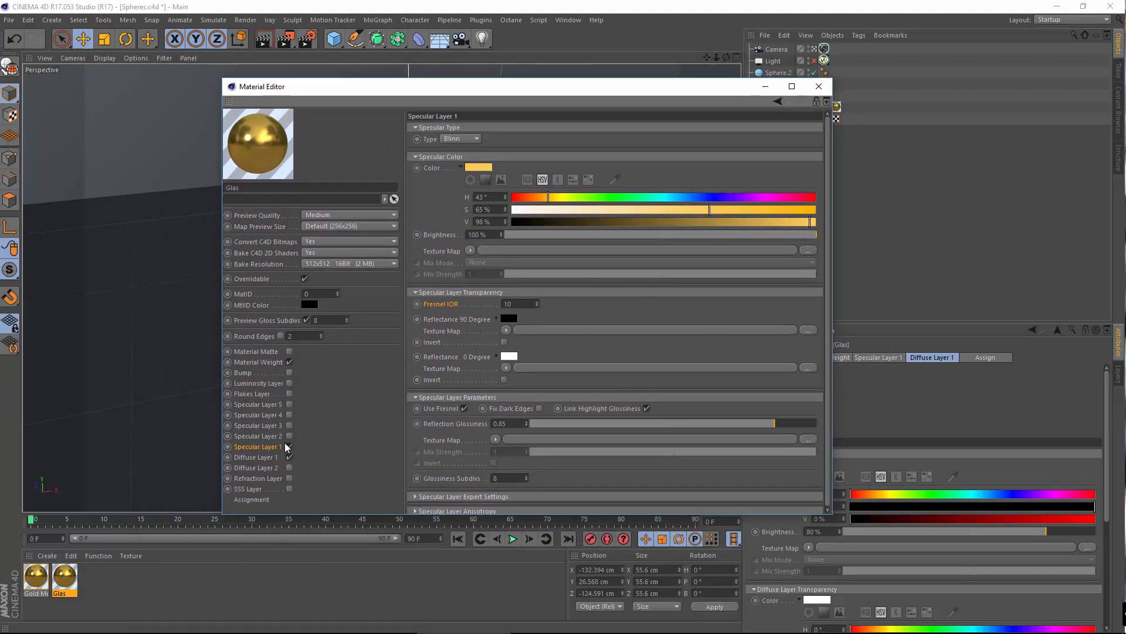
# - Disable Diffuse Layer 1 of the Glas material
pyautogui.click(251, 459)
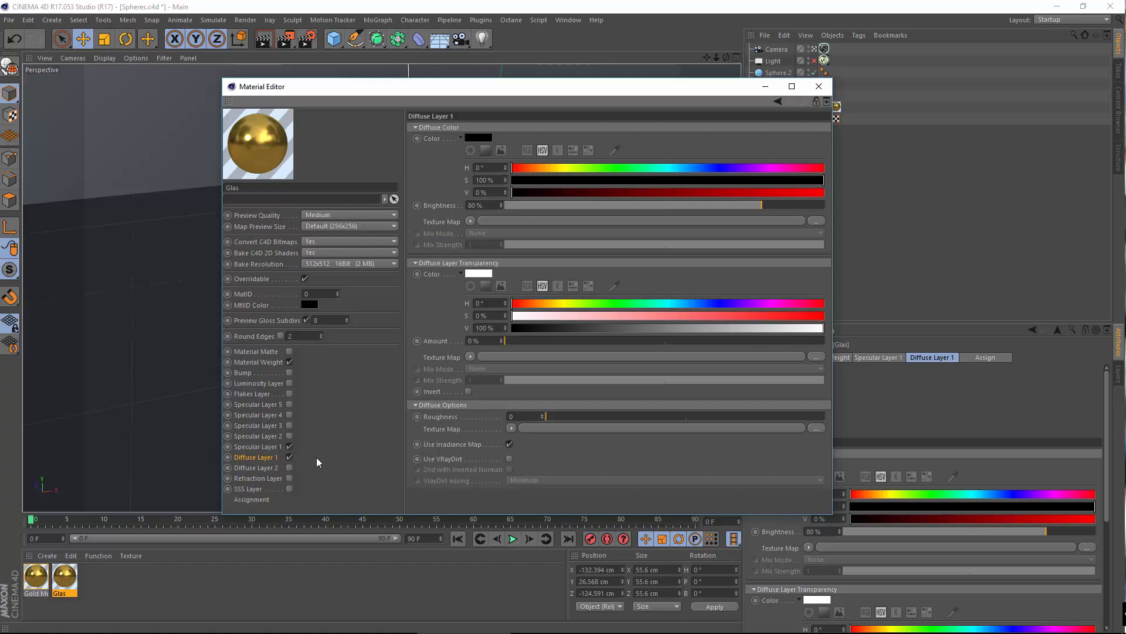
pyautogui.click(258, 446)
pyautogui.click(263, 457)
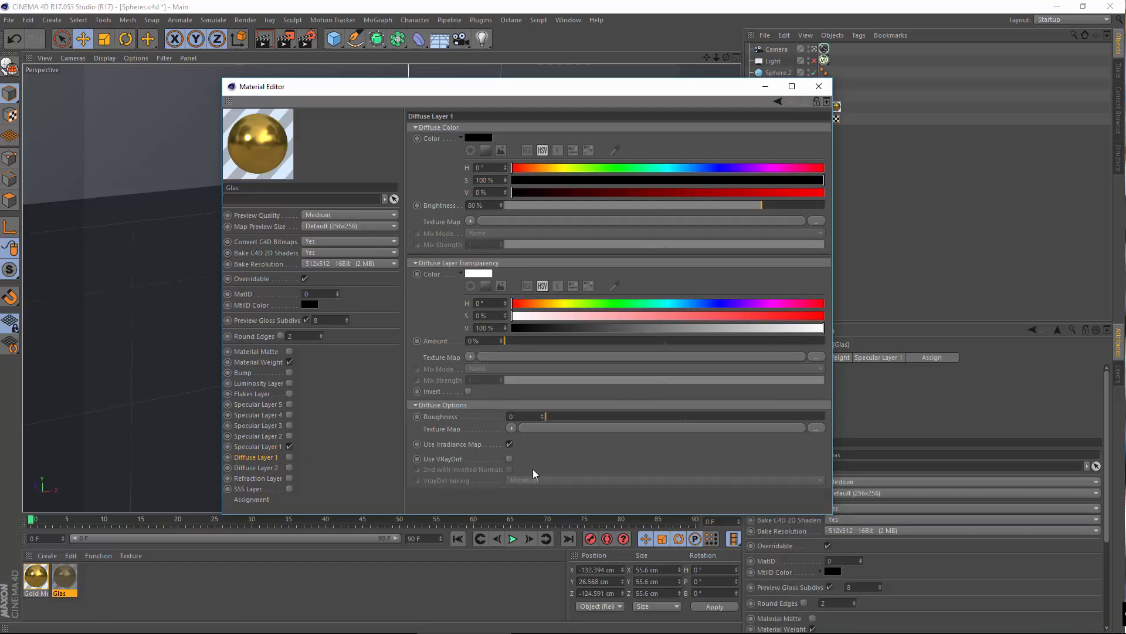
# - Change the Glas material's Specular Layer 1 color to white with saturation 0 % and value 100 %
pyautogui.click(252, 447)
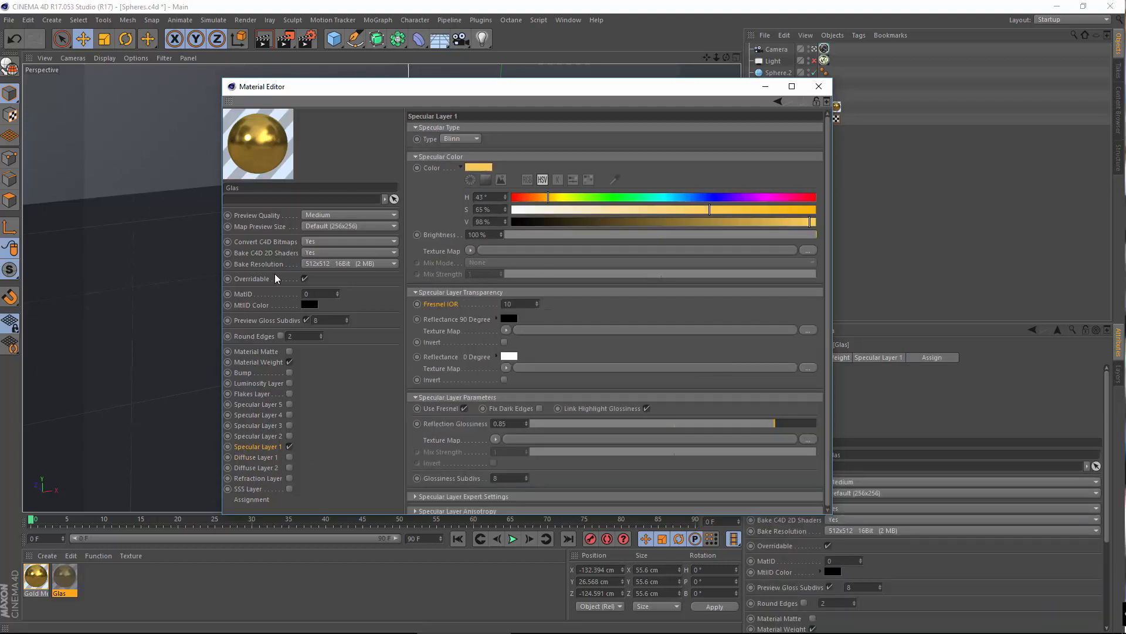
pyautogui.click(479, 167)
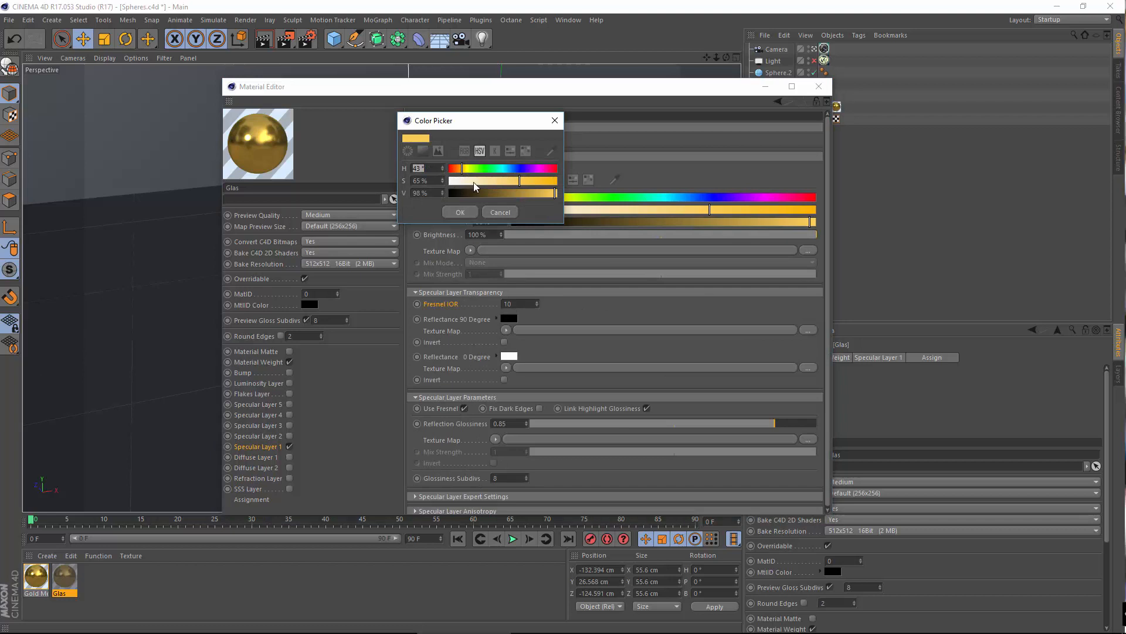
pyautogui.moveTo(451, 181); pyautogui.dragTo(312, 173)
pyautogui.moveTo(459, 169); pyautogui.dragTo(446, 172)
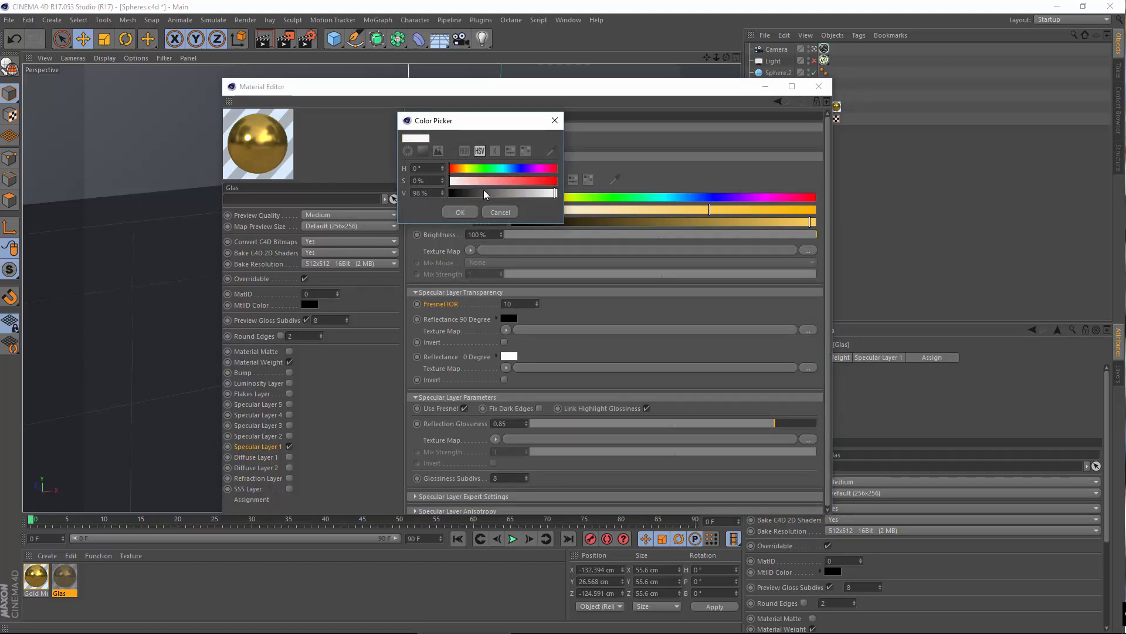
pyautogui.moveTo(554, 196); pyautogui.dragTo(599, 204)
pyautogui.click(460, 211)
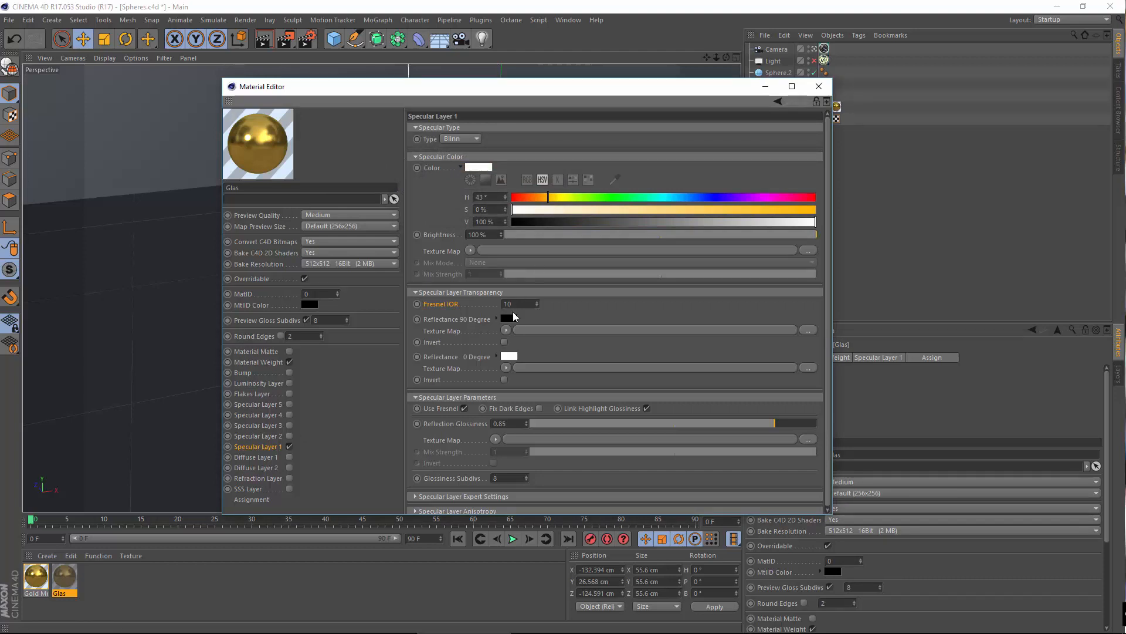
# - Set the Specular Layer 1 reflection glossiness to 0.99 and its Fresnel IOR to 1.6
pyautogui.click(486, 424)
pyautogui.click(816, 424)
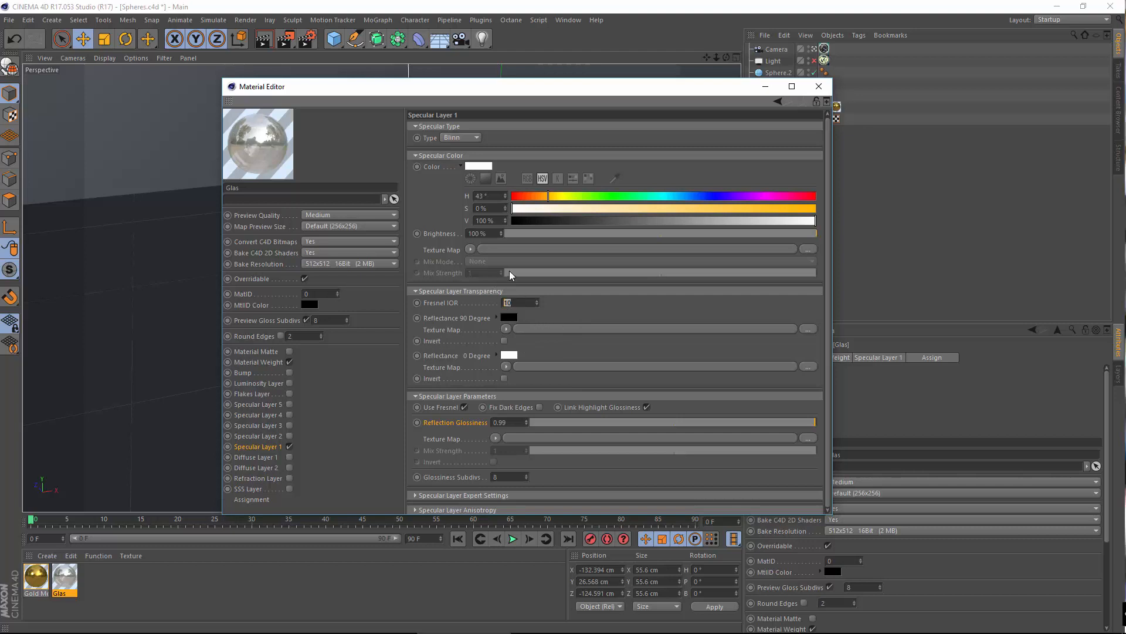
pyautogui.write('1')
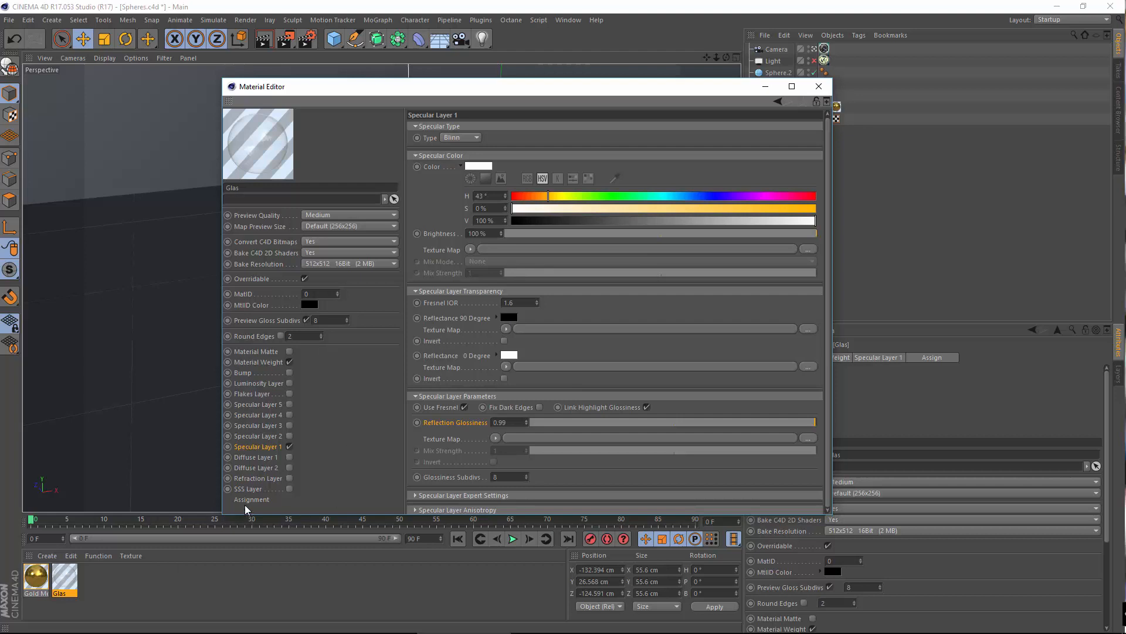
# - Show the Glas material in an enlarged preview beside the editor and enable its Refraction Layer
pyautogui.click(261, 479)
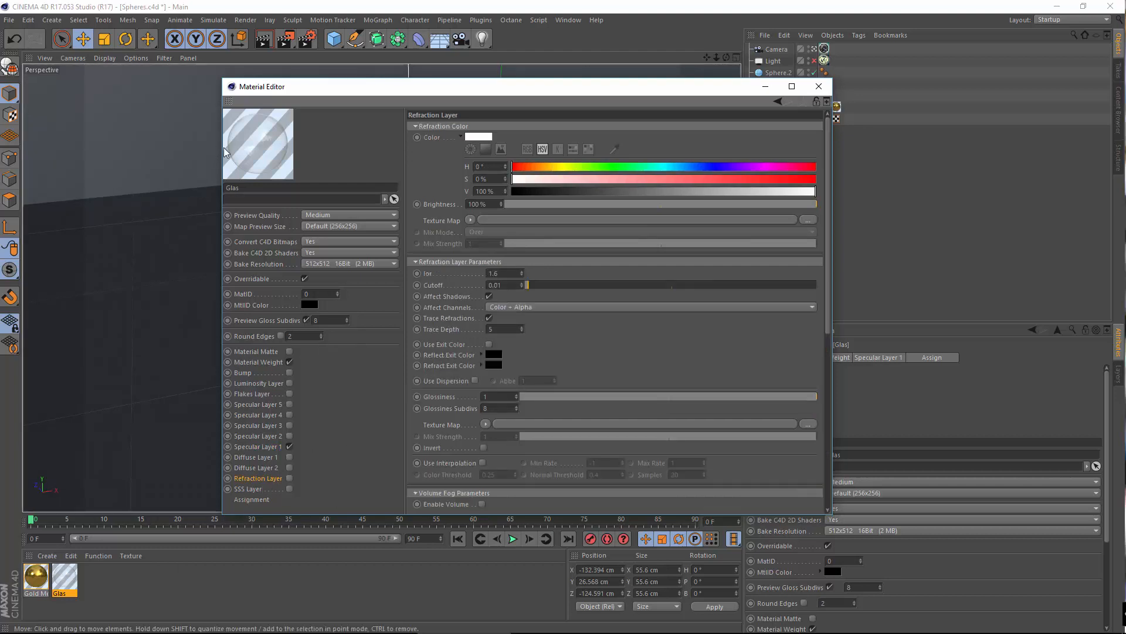
pyautogui.rightClick(255, 162)
pyautogui.click(296, 28)
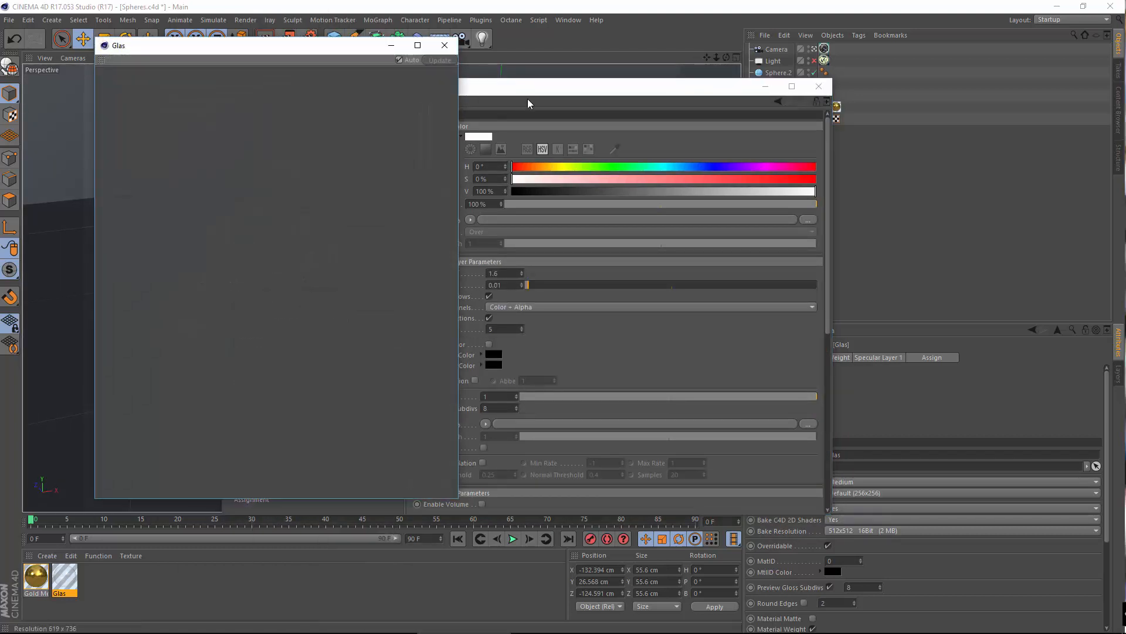
pyautogui.moveTo(547, 86); pyautogui.dragTo(785, 61)
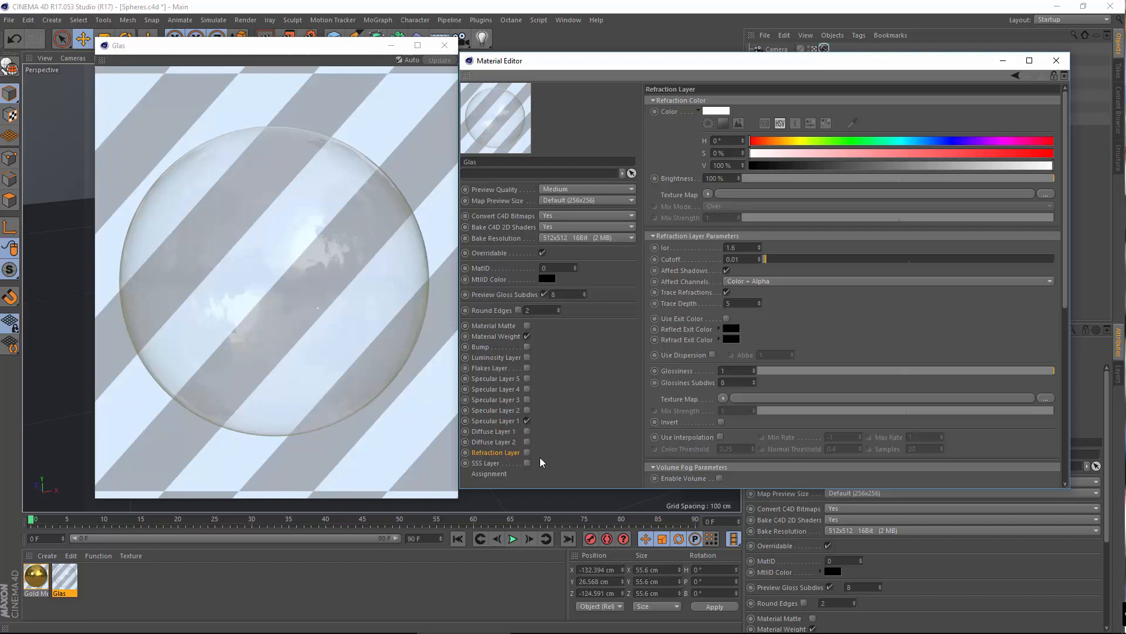
pyautogui.click(527, 452)
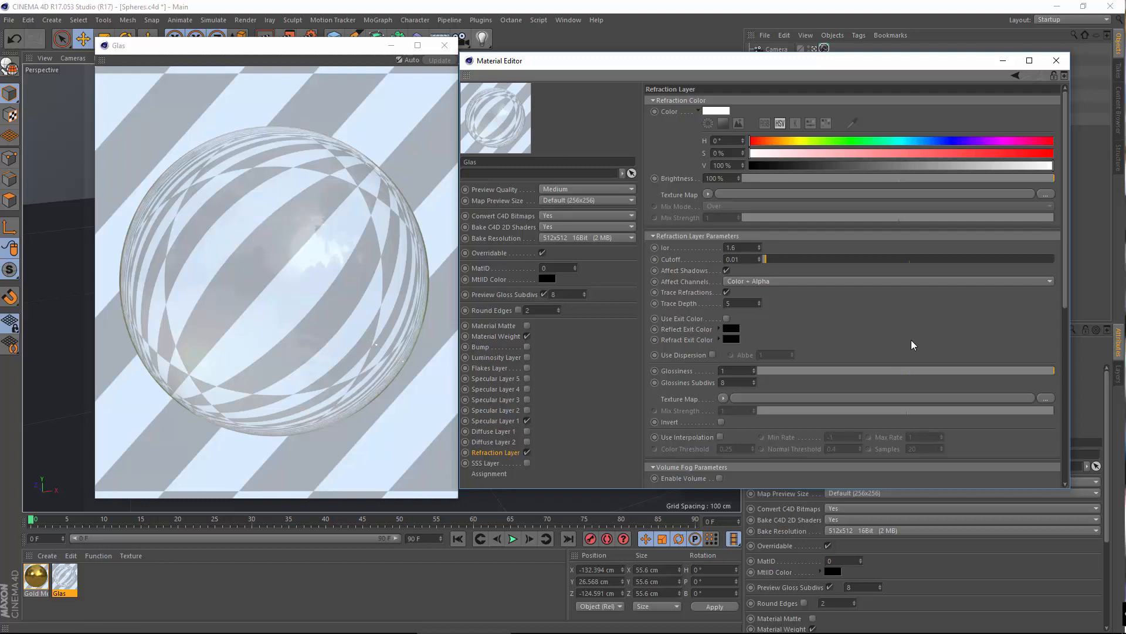
# - Set the Refraction Layer's IOR to 3 to test stronger distortion through the glass sphere
pyautogui.scroll(1, 898, 427)
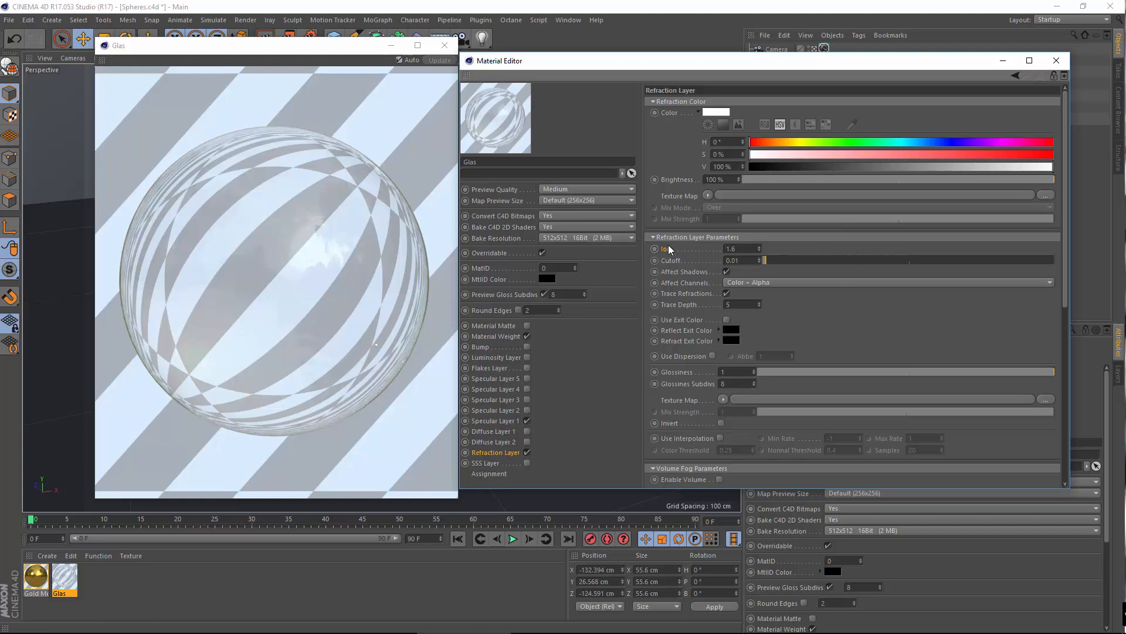
pyautogui.click(751, 250)
pyautogui.press('Return')
pyautogui.moveTo(748, 251); pyautogui.dragTo(412, 189)
pyautogui.write('3')
pyautogui.press('Return')
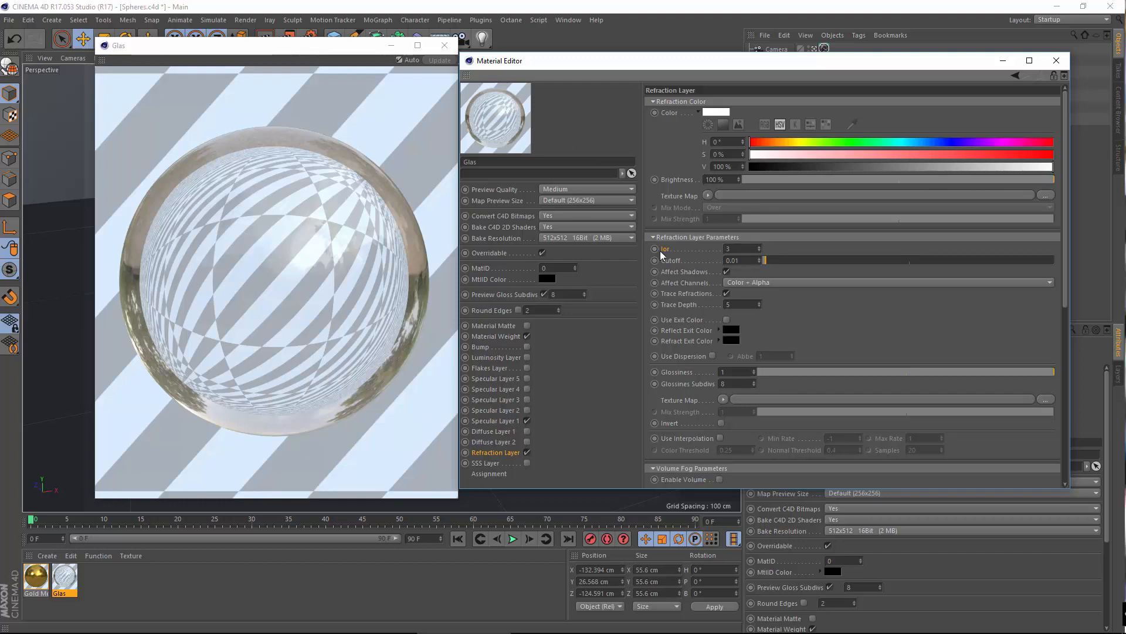
# - Restore the Refraction Layer's IOR to 1.6
pyautogui.moveTo(737, 250); pyautogui.dragTo(567, 220)
pyautogui.write('1.6')
pyautogui.press('Return')
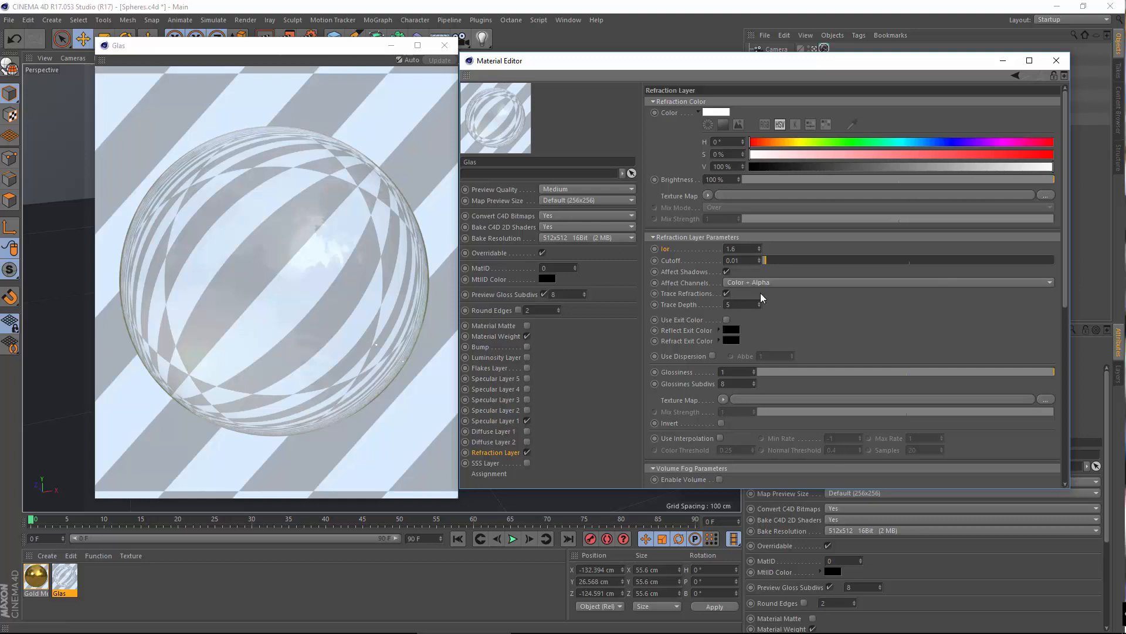
# - Enable Use Exit Color in the Glas material's Refraction Layer
pyautogui.click(696, 320)
pyautogui.click(726, 319)
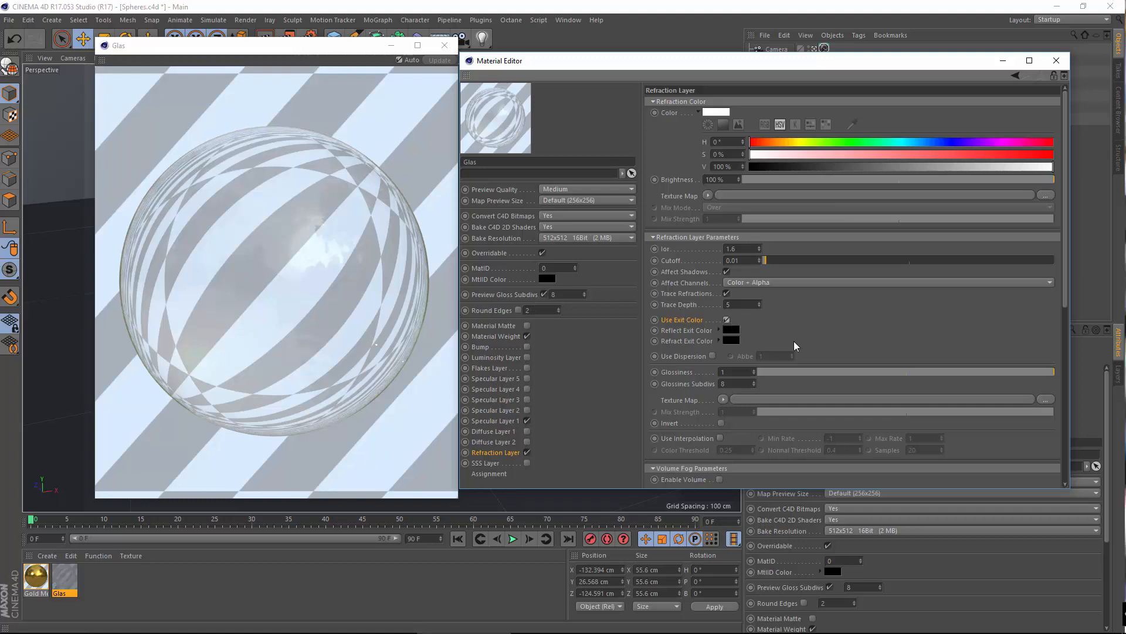
pyautogui.click(708, 328)
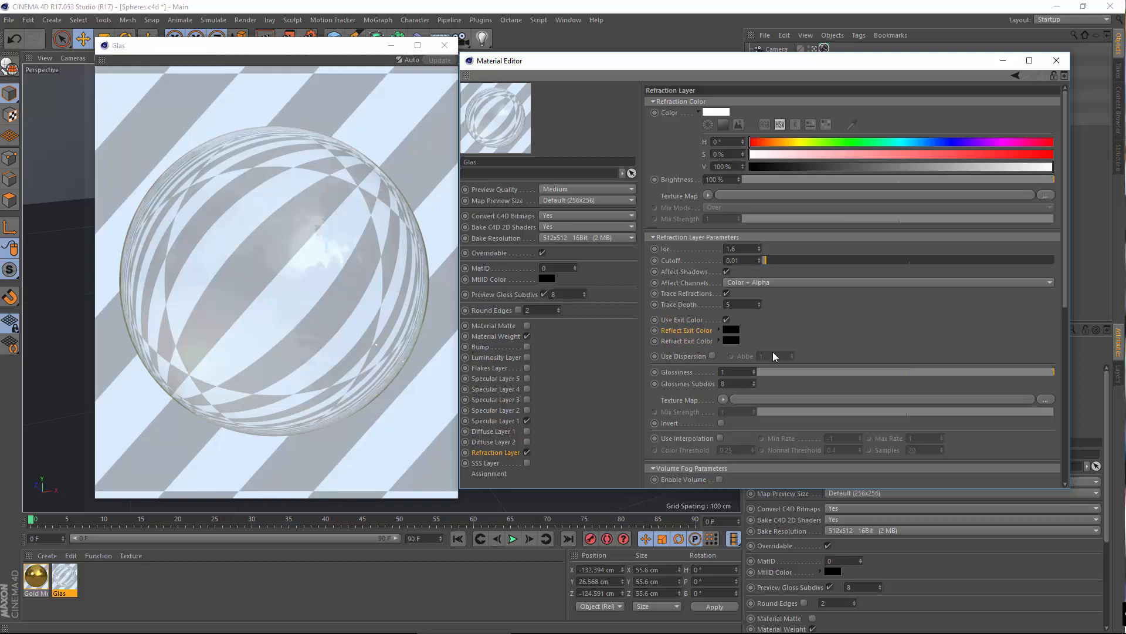
# - Set both the Reflect Exit Color and the Refract Exit Color of the Refraction Layer to pure red
pyautogui.click(735, 330)
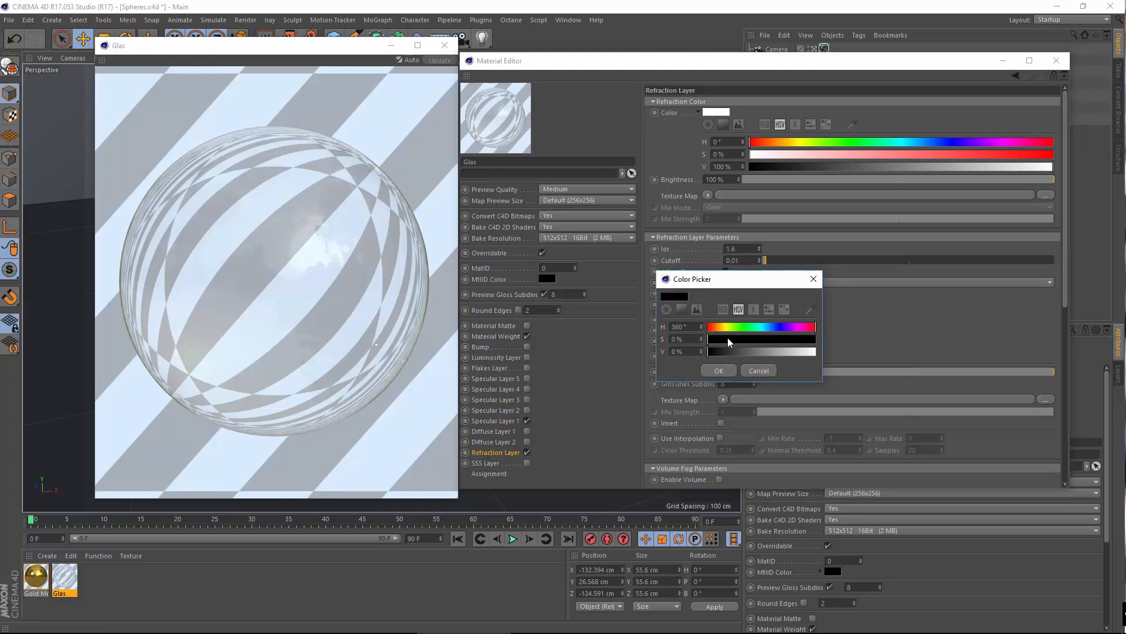
pyautogui.moveTo(728, 342); pyautogui.dragTo(815, 339)
pyautogui.click(813, 352)
pyautogui.click(712, 371)
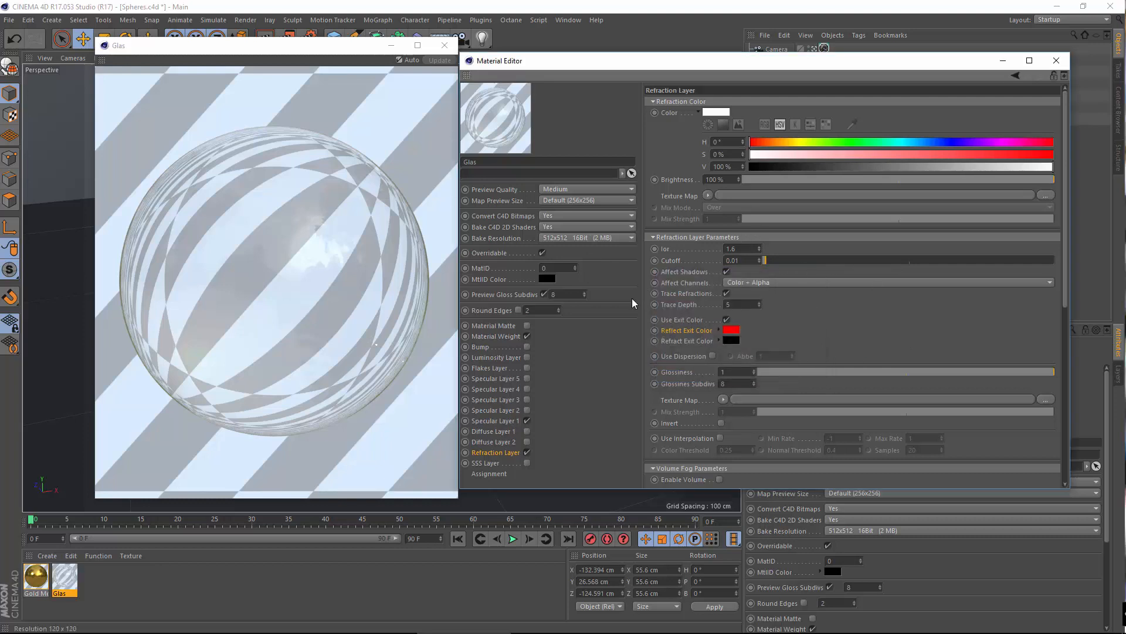
pyautogui.click(731, 340)
pyautogui.moveTo(744, 350); pyautogui.dragTo(821, 350)
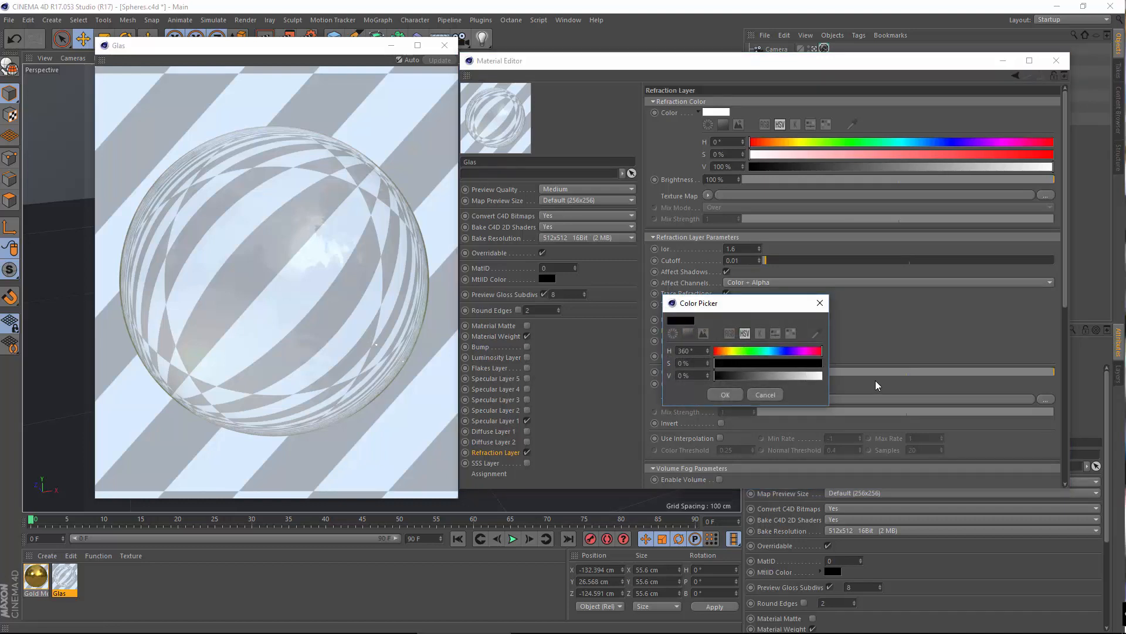
pyautogui.click(820, 375)
pyautogui.click(820, 364)
pyautogui.click(723, 394)
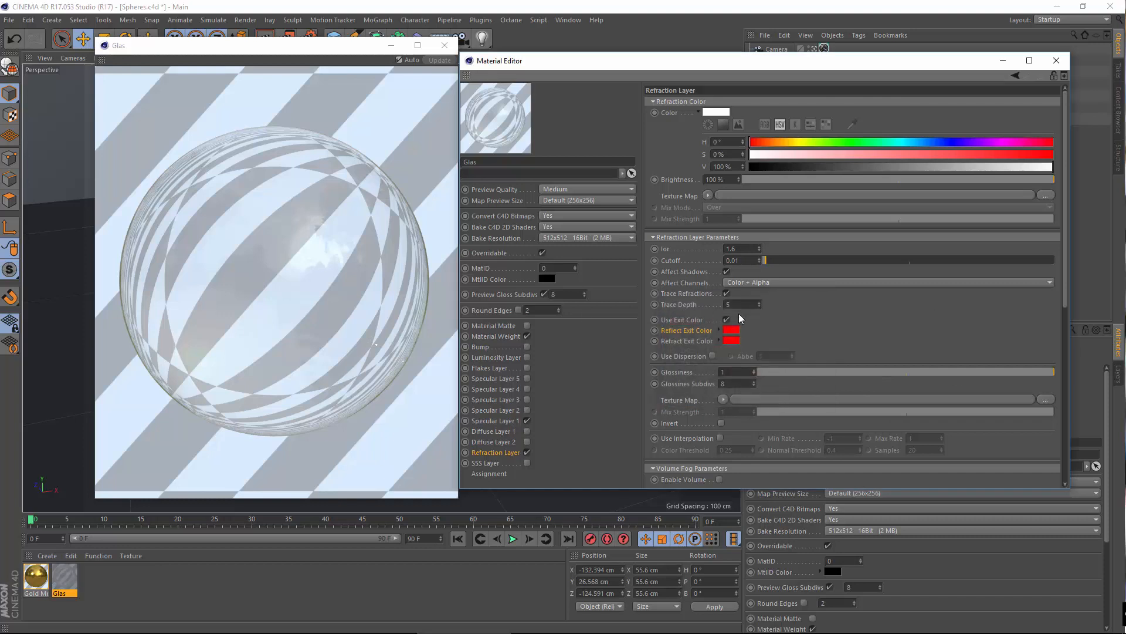
pyautogui.click(703, 342)
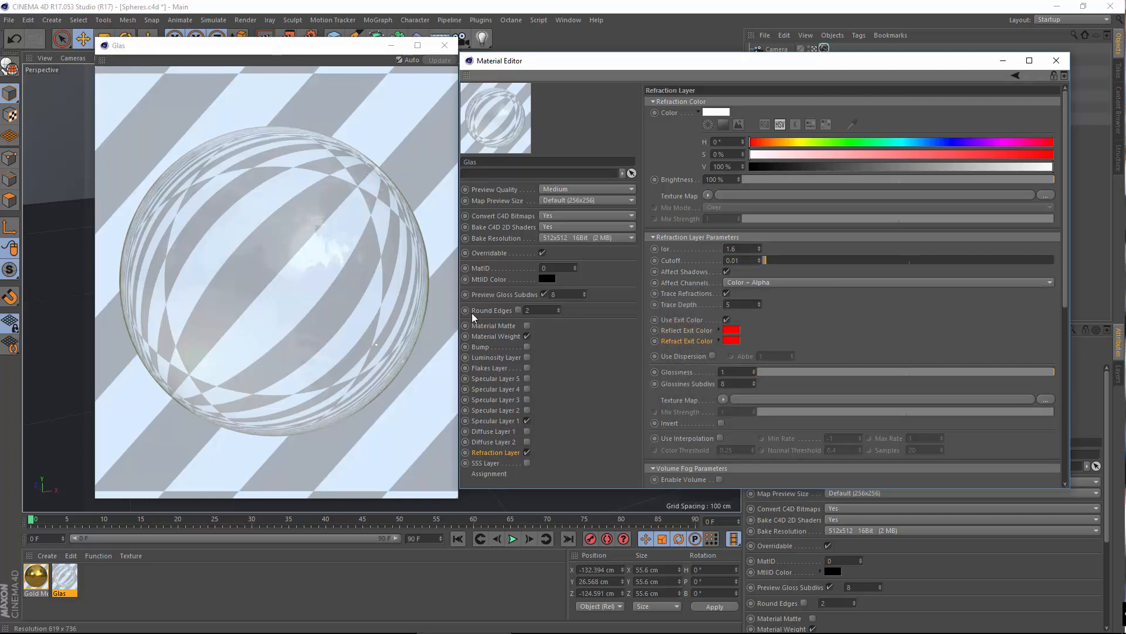
# - Change the enlarged Glas preview from the sphere to a cube
pyautogui.rightClick(314, 157)
pyautogui.click(347, 54)
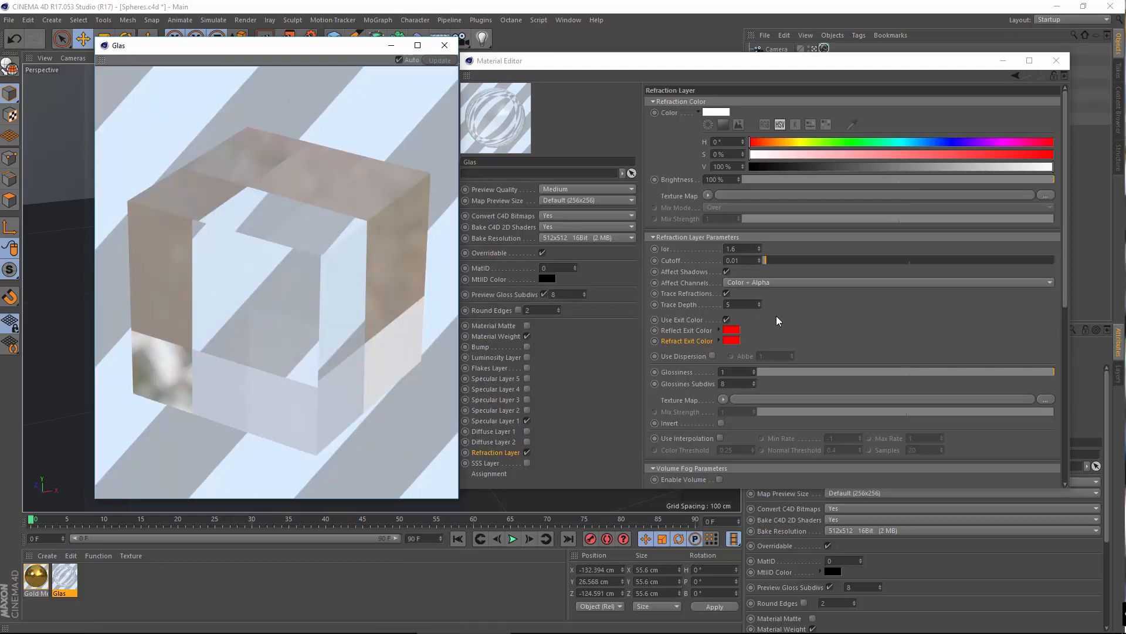
pyautogui.click(821, 320)
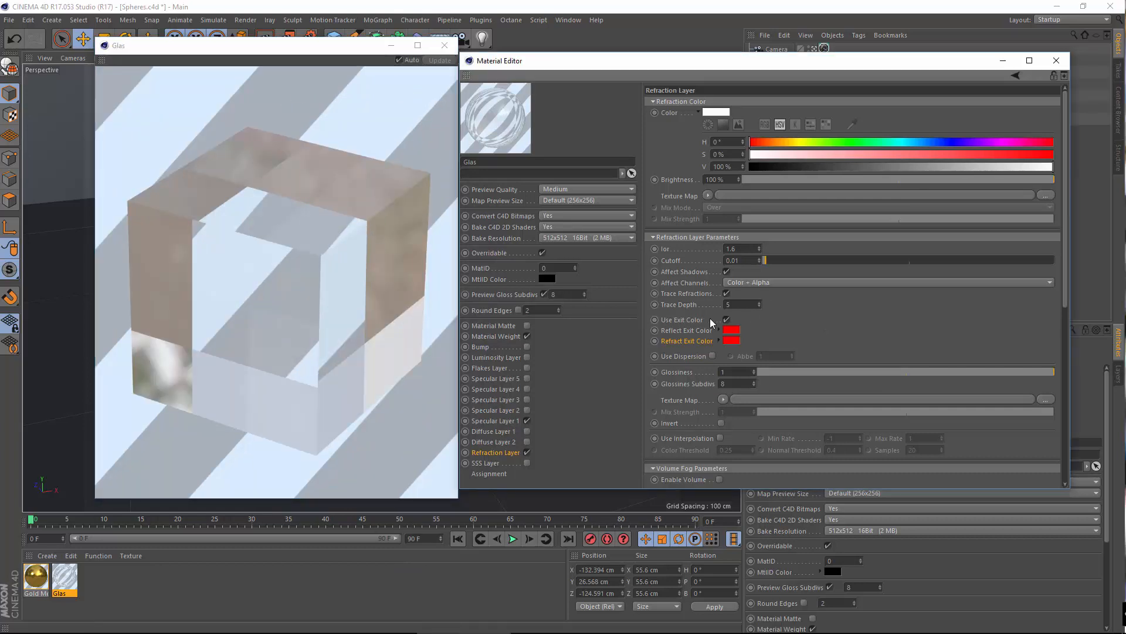
# - Switch Use Dispersion on and off again, and set the Reflect and Refract Exit Colors back to black
pyautogui.click(712, 355)
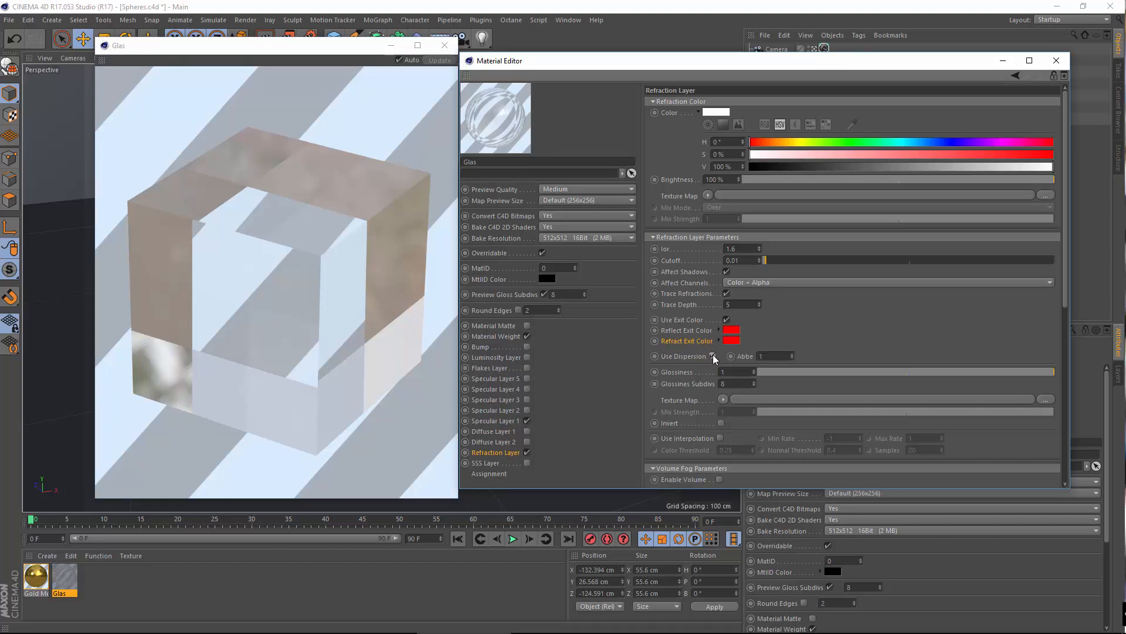
pyautogui.click(713, 355)
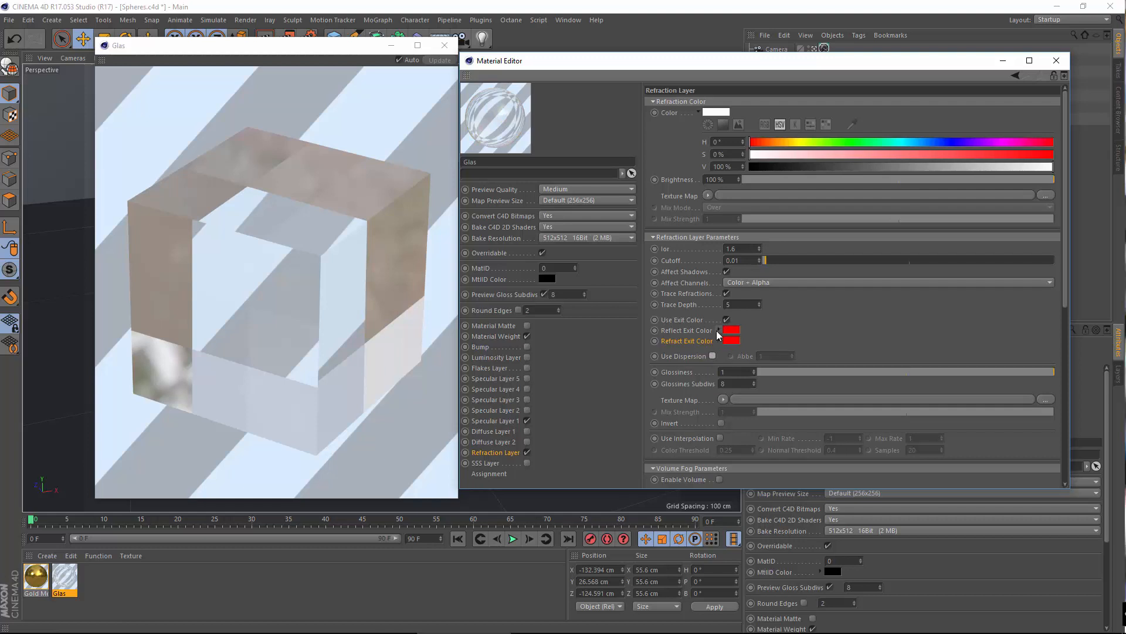
pyautogui.click(718, 331)
pyautogui.moveTo(782, 383); pyautogui.dragTo(709, 378)
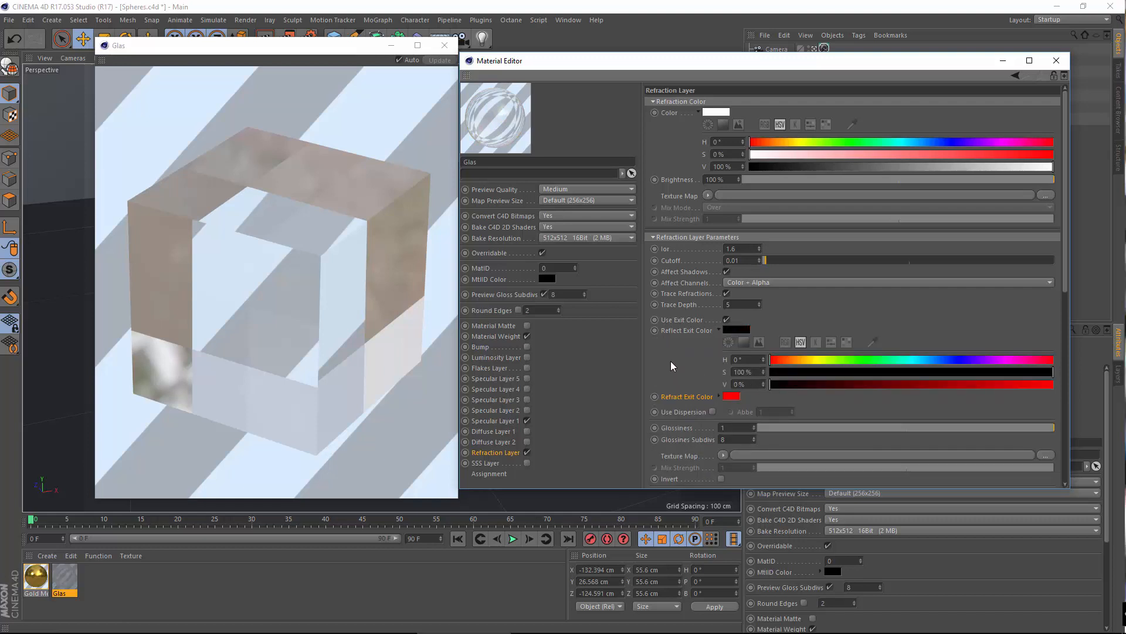
pyautogui.click(726, 394)
pyautogui.moveTo(718, 415); pyautogui.dragTo(651, 409)
pyautogui.click(709, 434)
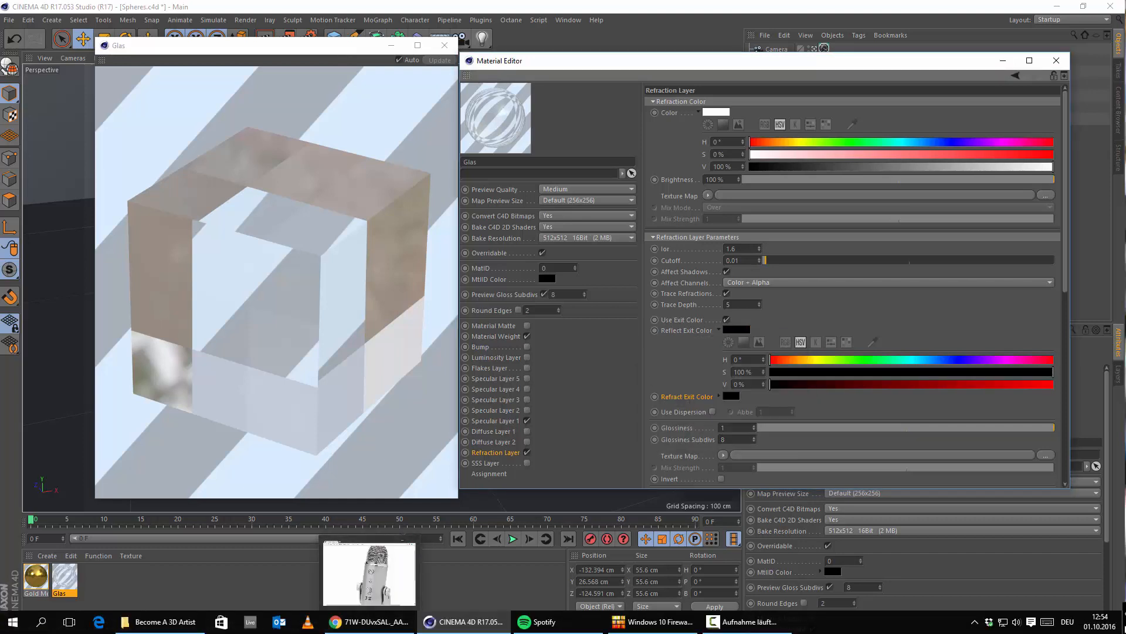
# - Switch to Chrome to examine the glass shower panel in the bathroom rendering, exit full screen and return to Cinema 4D
pyautogui.click(366, 622)
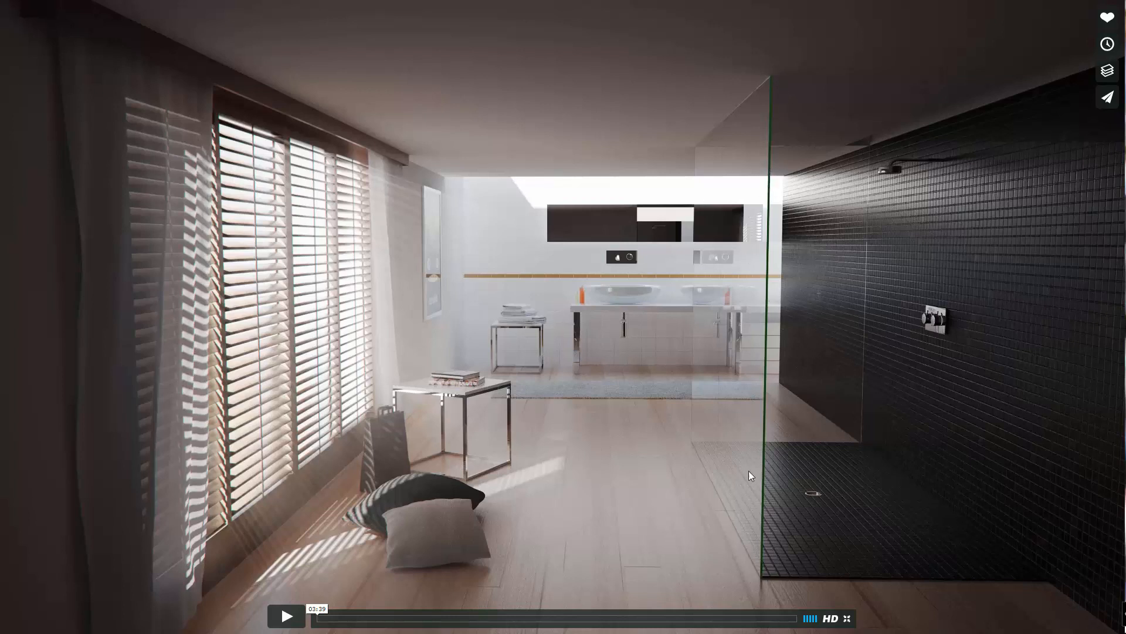
pyautogui.click(847, 619)
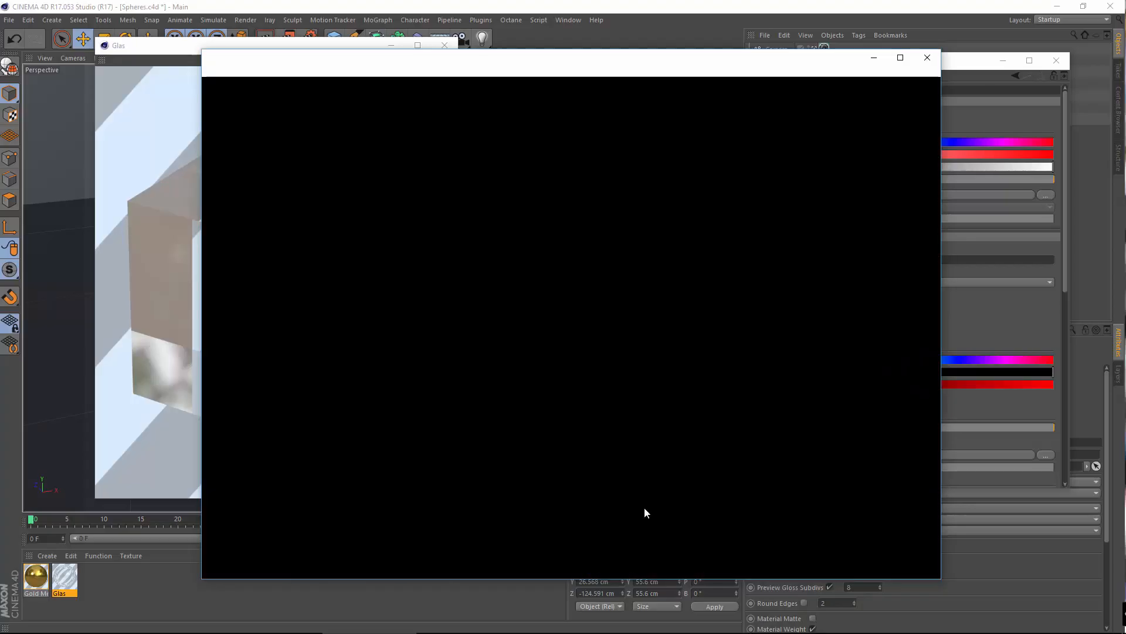
pyautogui.click(874, 58)
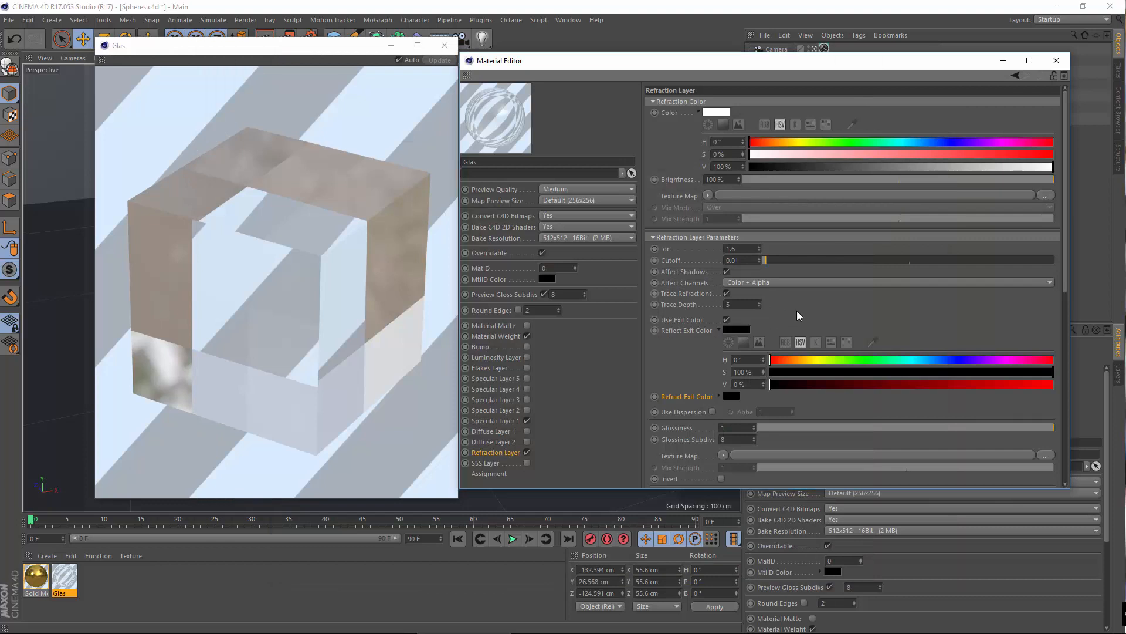
# - Review the remaining Refraction Layer settings, including volume fog and SSS, and examine the Specular Layer 1 settings of Glas
pyautogui.scroll(-10, 656, 371)
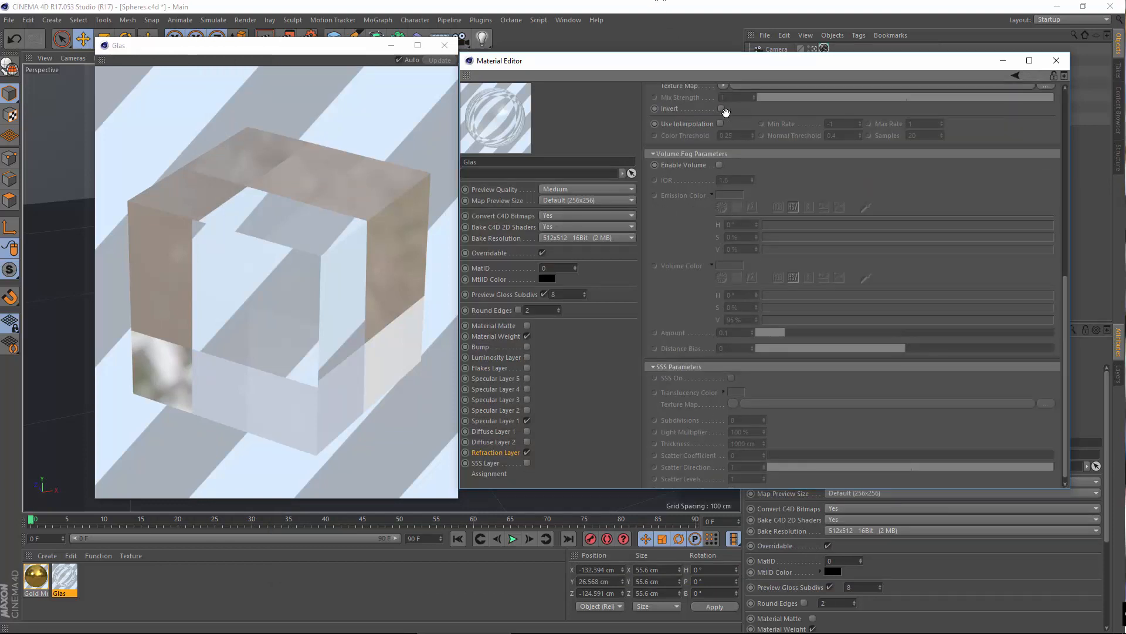
pyautogui.scroll(5, 689, 231)
pyautogui.scroll(8, 670, 376)
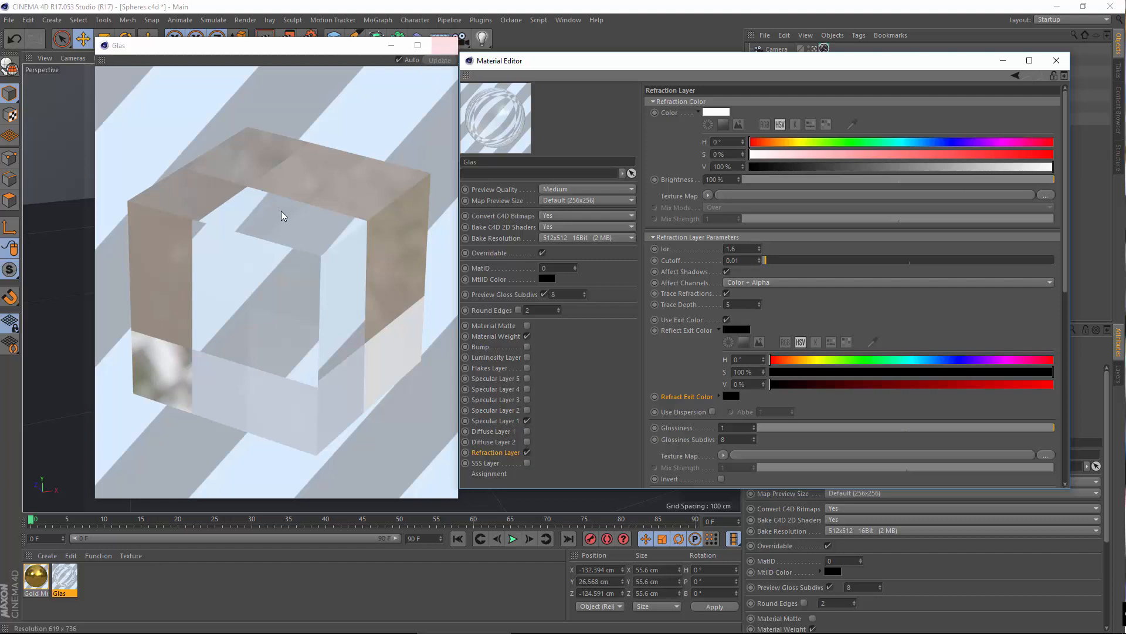
pyautogui.rightClick(265, 124)
pyautogui.click(304, 65)
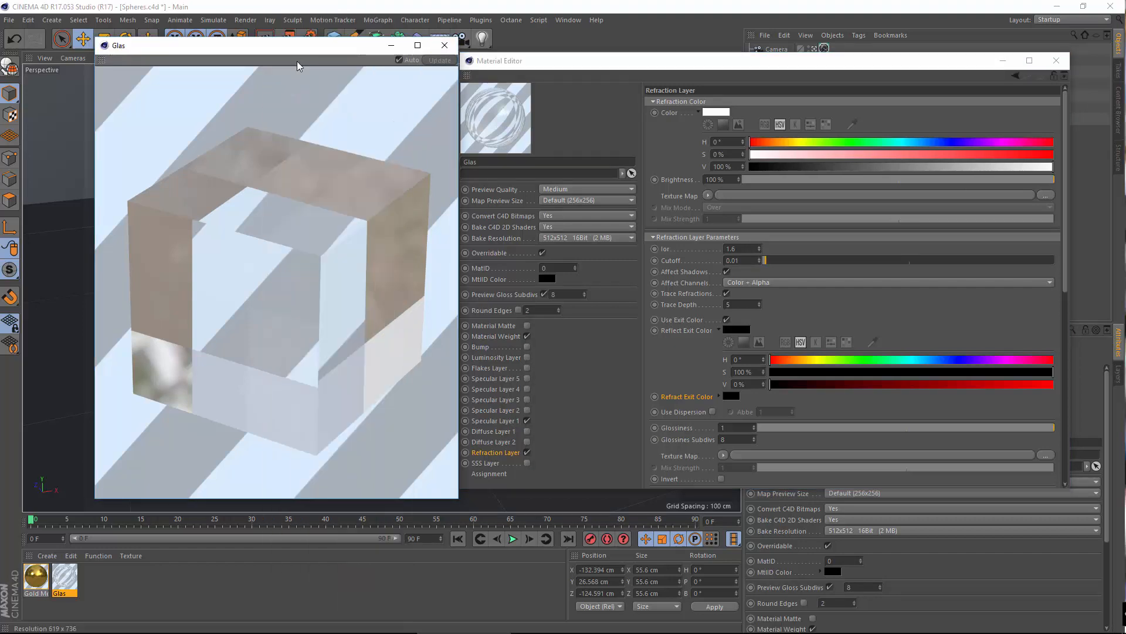
pyautogui.click(496, 421)
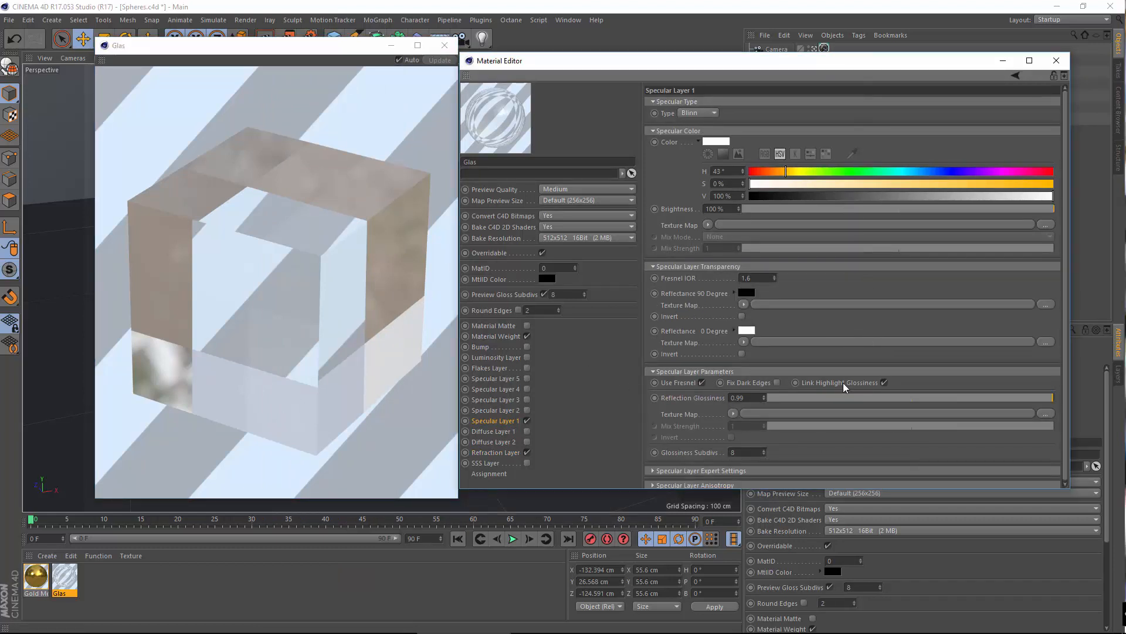
# - Close the enlarged preview and the material editor, and apply the Glas material to Sphere.1
pyautogui.click(322, 48)
pyautogui.click(437, 51)
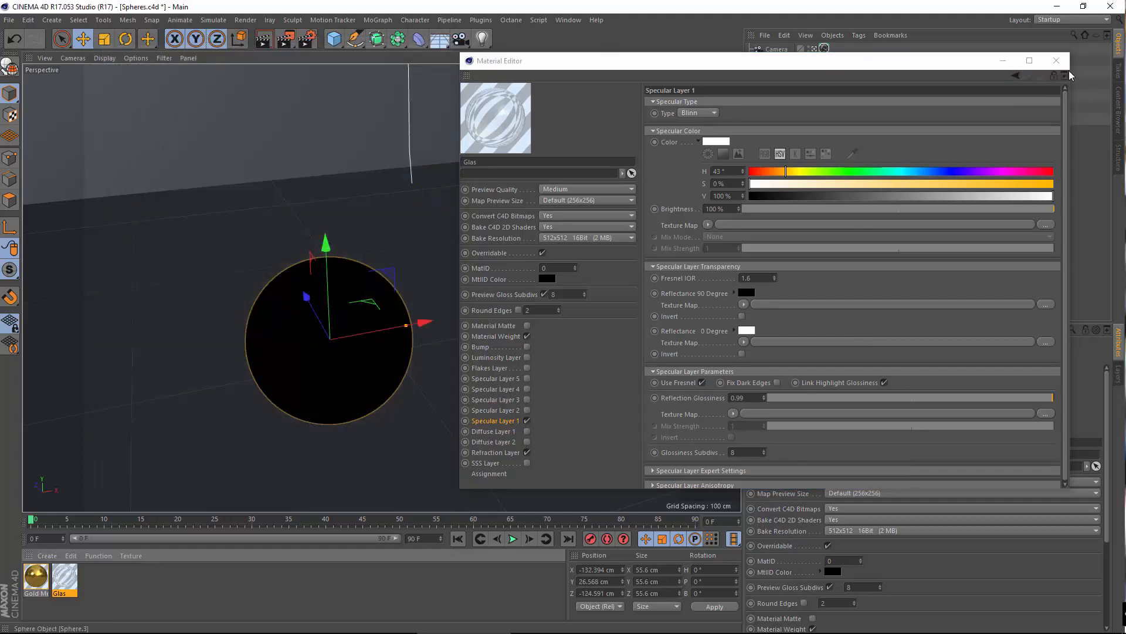
pyautogui.click(1056, 60)
pyautogui.moveTo(65, 578); pyautogui.dragTo(597, 287)
pyautogui.keyDown('alt'); pyautogui.moveTo(569, 241); pyautogui.dragTo(359, 300, button='middle'); pyautogui.keyUp('alt')
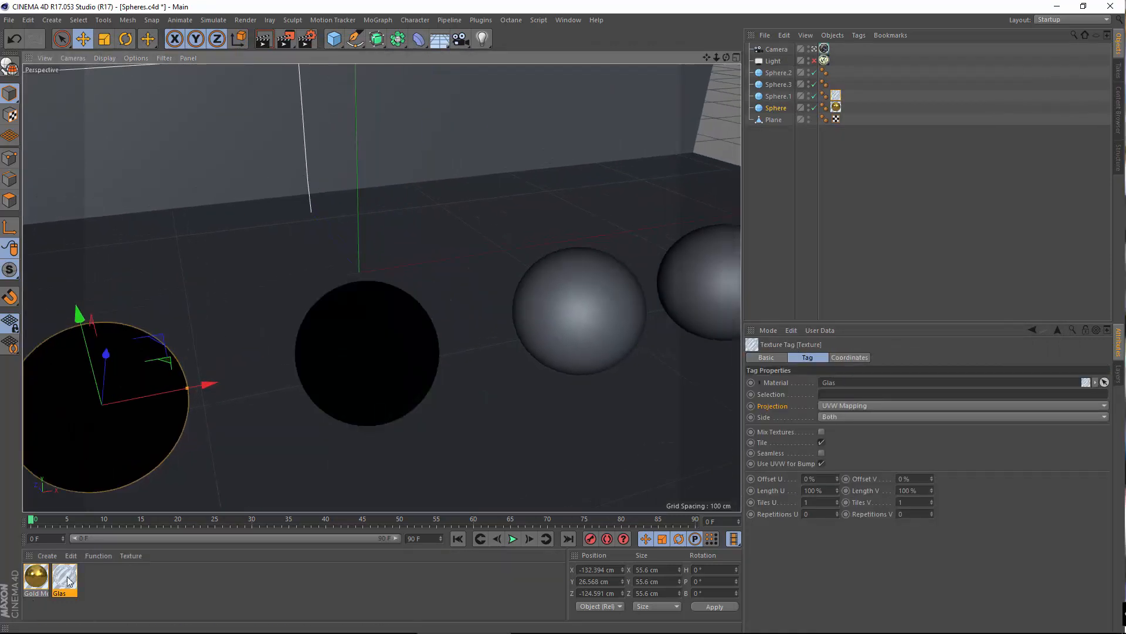
# - Duplicate the Glas material and rename the copy Plastic
pyautogui.moveTo(66, 581); pyautogui.dragTo(148, 587)
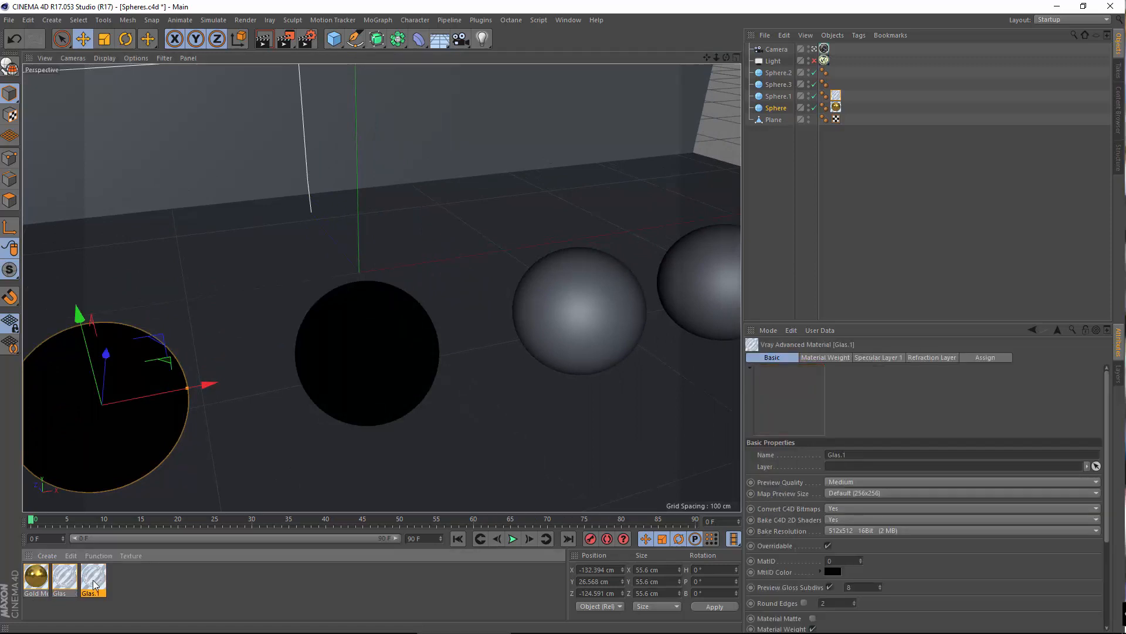
pyautogui.doubleClick(94, 581)
pyautogui.write('Plastic')
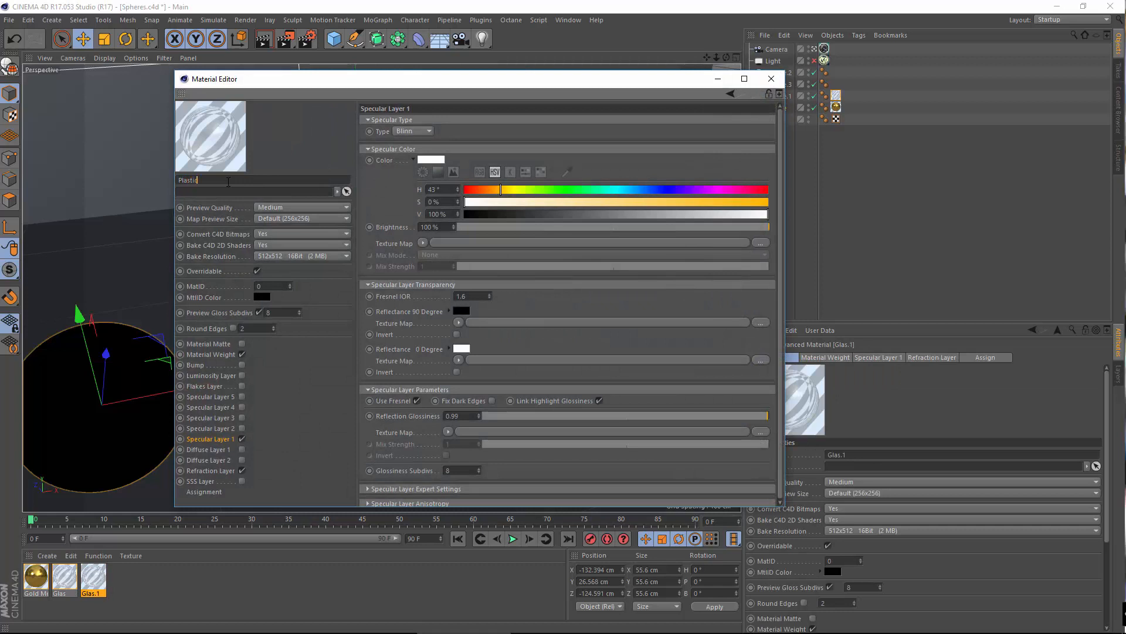
pyautogui.press('Return')
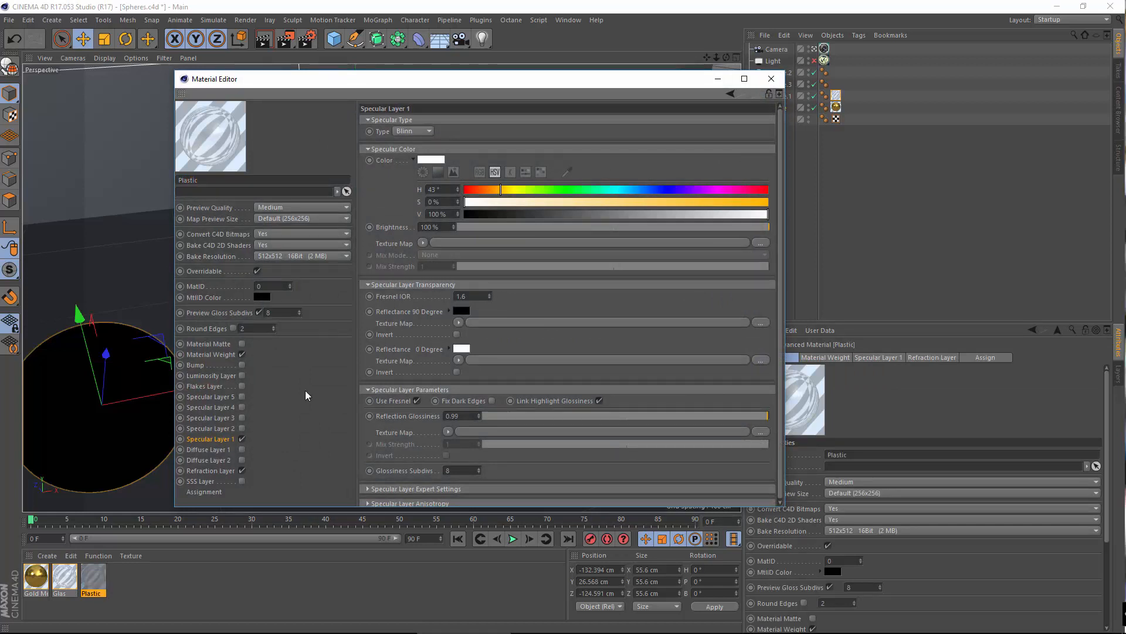
# - Disable the Plastic material's Refraction Layer and enable its Diffuse Layer 1
pyautogui.click(242, 470)
pyautogui.click(226, 471)
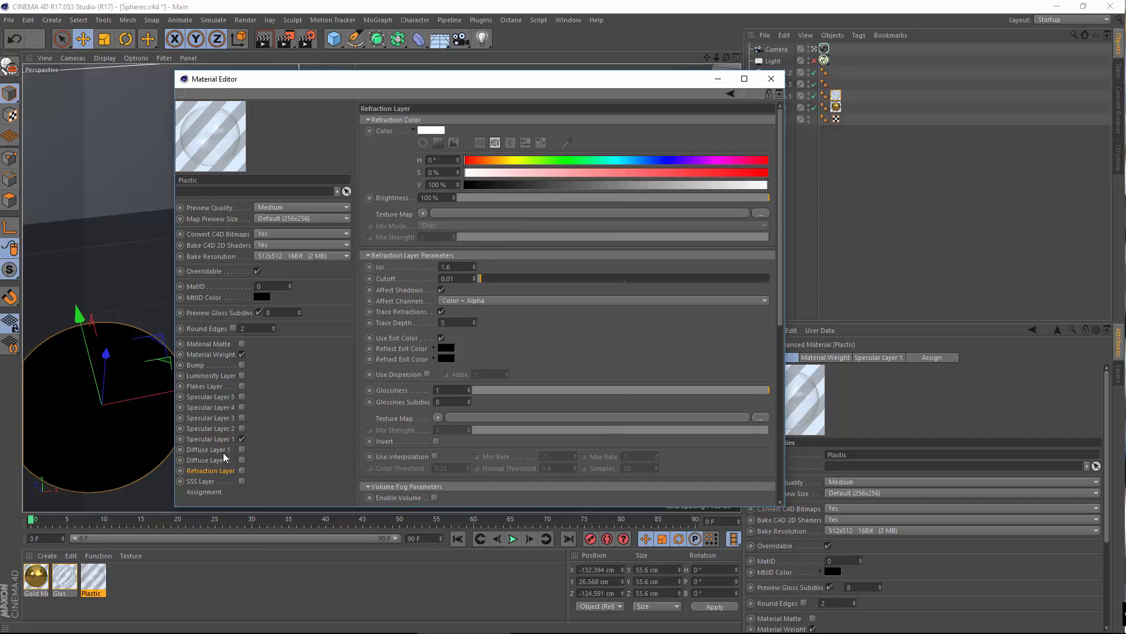
pyautogui.click(210, 449)
pyautogui.click(241, 449)
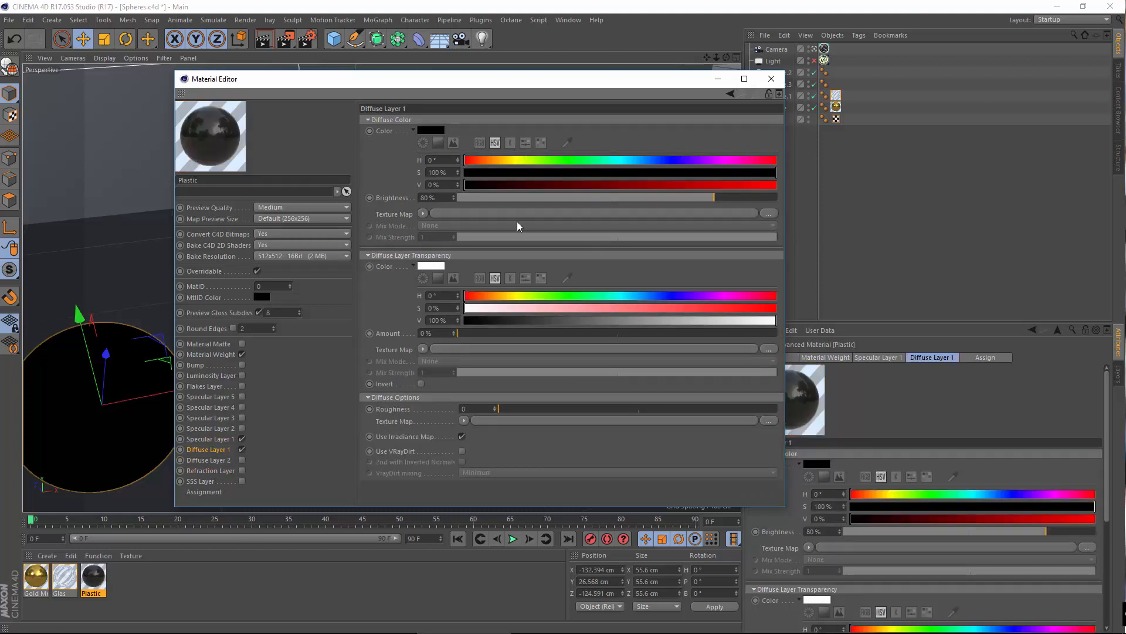
# - Set the Fresnel IOR of the Plastic material's Specular Layer 1 to 1.58
pyautogui.click(210, 439)
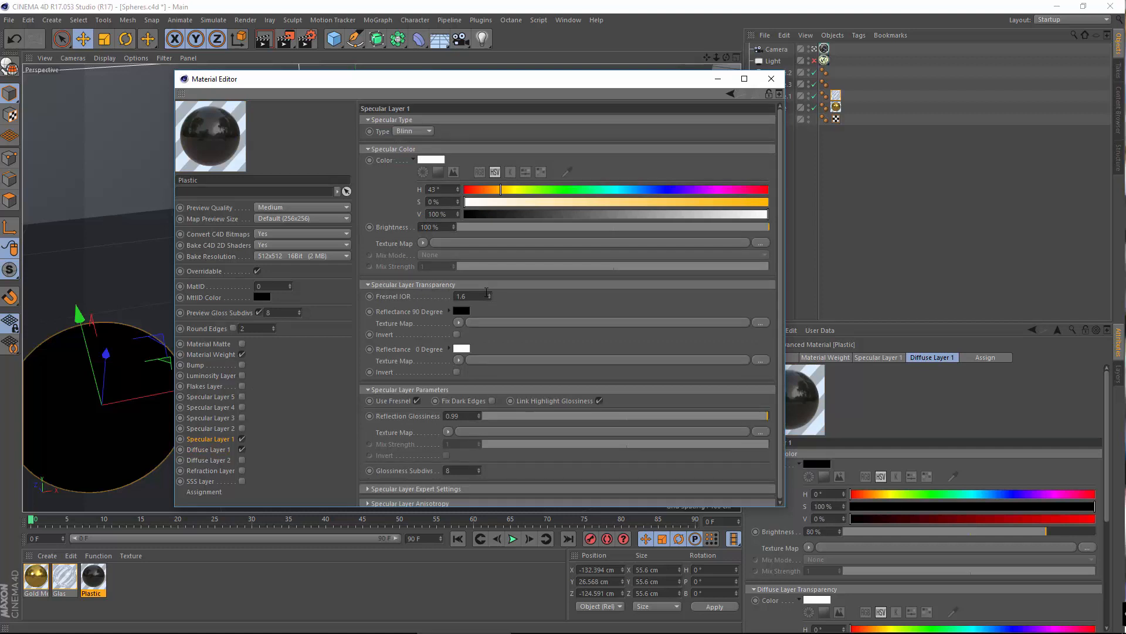
pyautogui.write('8')
pyautogui.press('Return')
pyautogui.moveTo(508, 340); pyautogui.dragTo(524, 171)
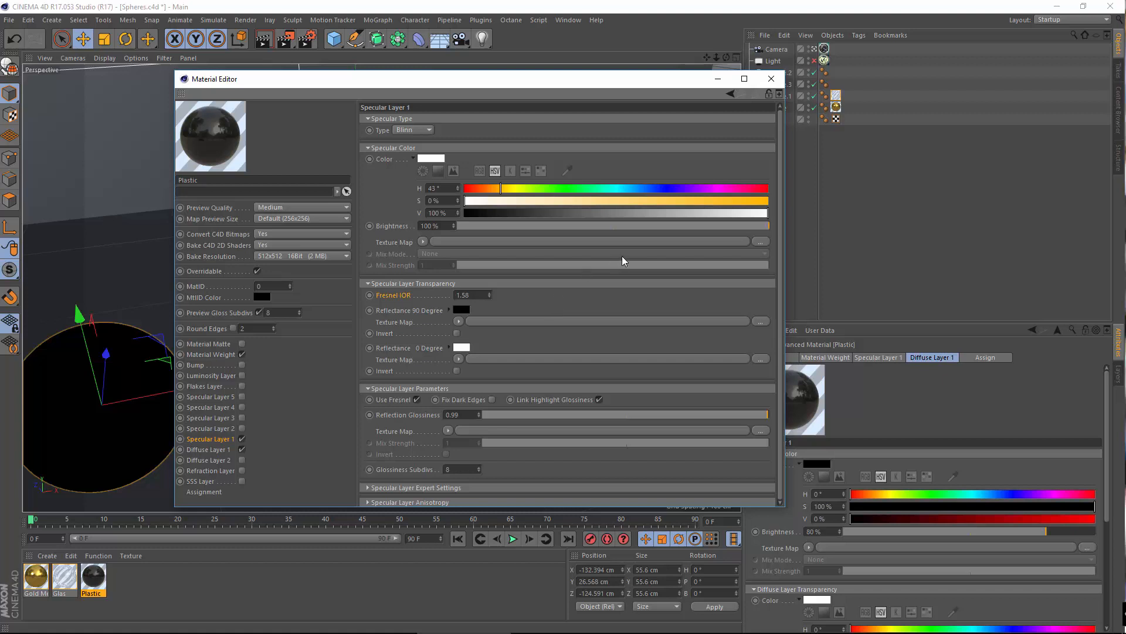
pyautogui.scroll(-1, 602, 474)
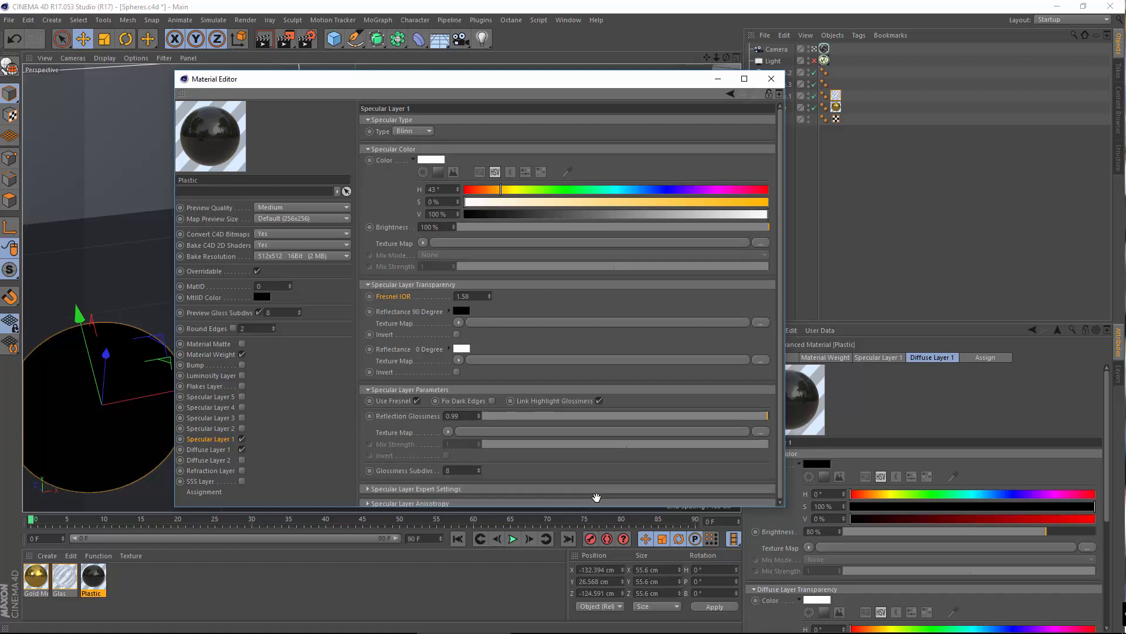
pyautogui.scroll(1, 594, 410)
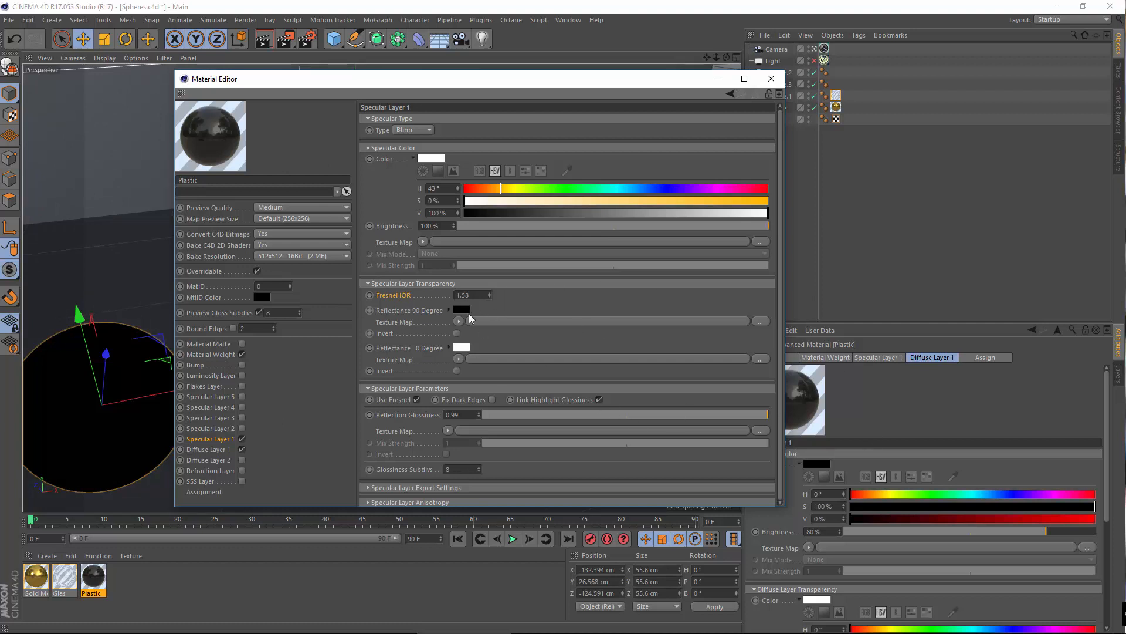
# - Change the Specular Layer 1 color of Plastic to red with hue 0°, saturation 83% and value 100%
pyautogui.click(420, 157)
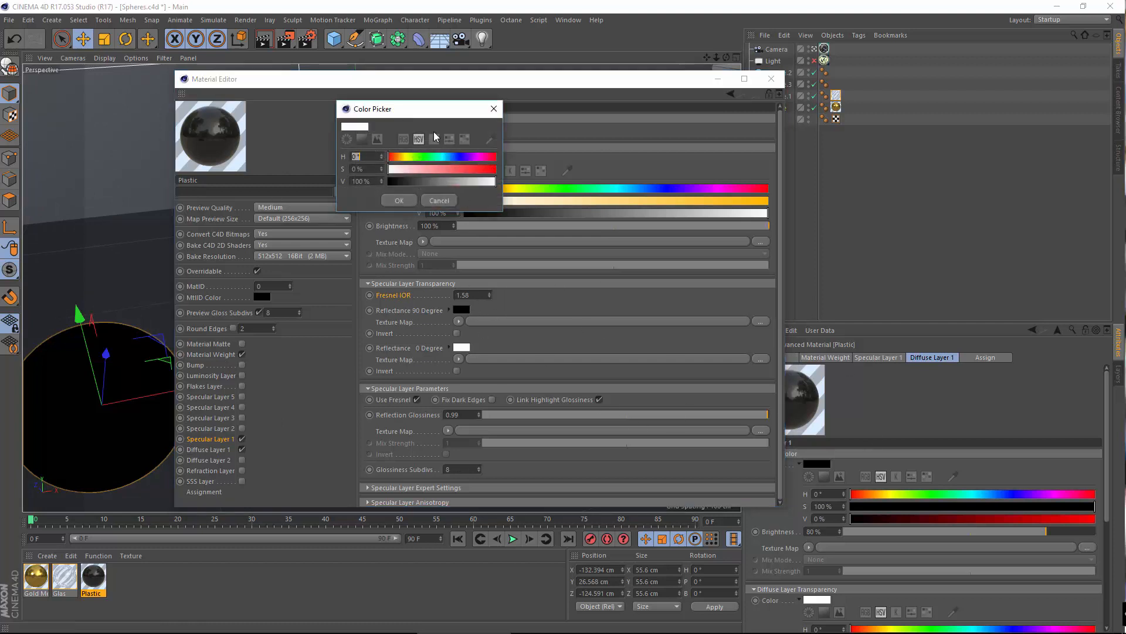
pyautogui.moveTo(436, 111); pyautogui.dragTo(621, 186)
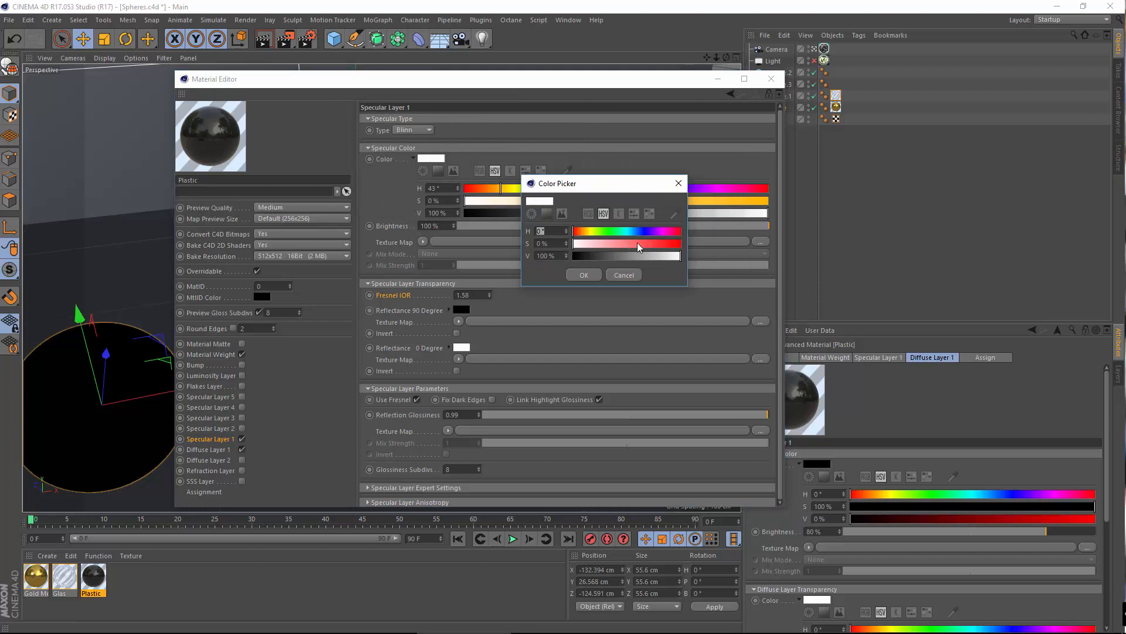
pyautogui.moveTo(637, 243); pyautogui.dragTo(663, 247)
pyautogui.click(663, 245)
pyautogui.click(577, 273)
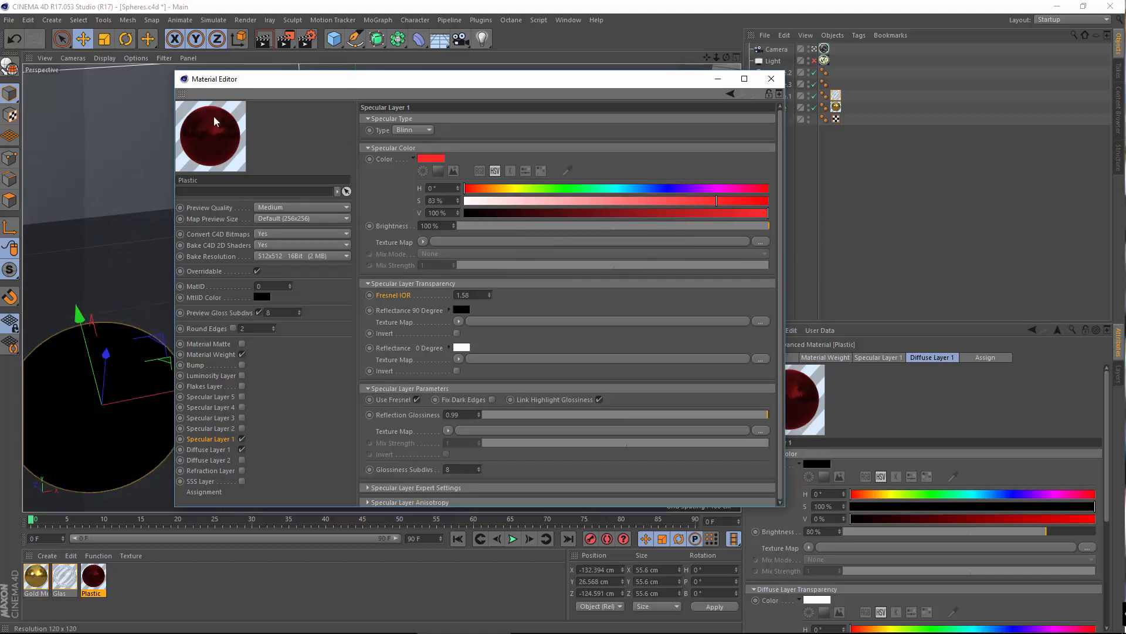
# - Raise the saturation of the Plastic material's Specular Layer 1 color to 100%
pyautogui.click(431, 158)
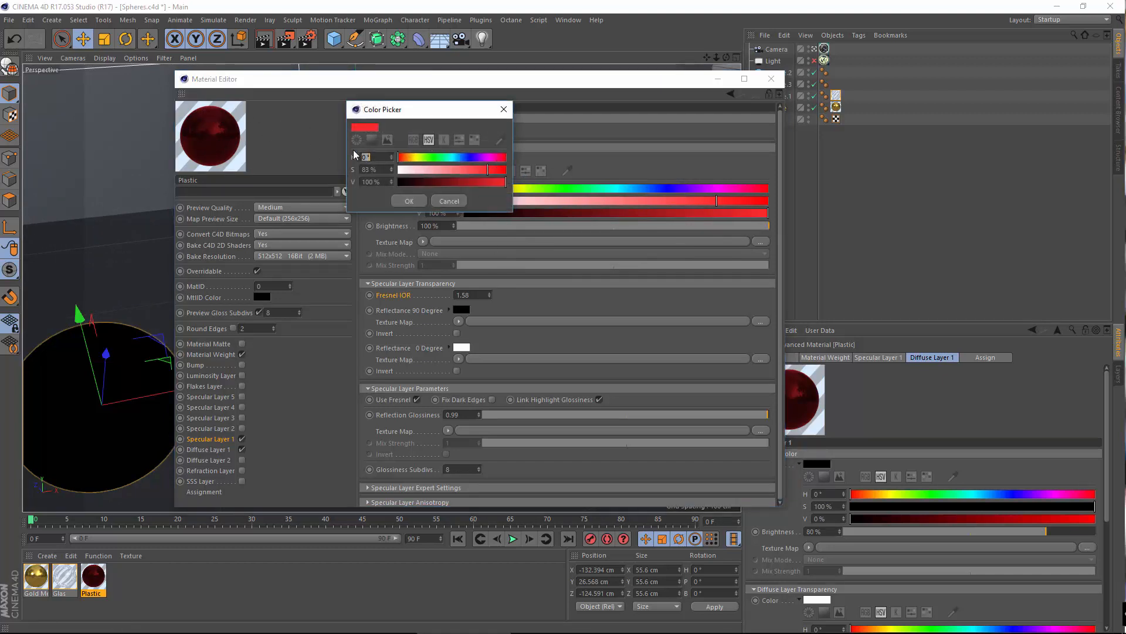
pyautogui.moveTo(492, 170); pyautogui.dragTo(507, 170)
pyautogui.click(422, 200)
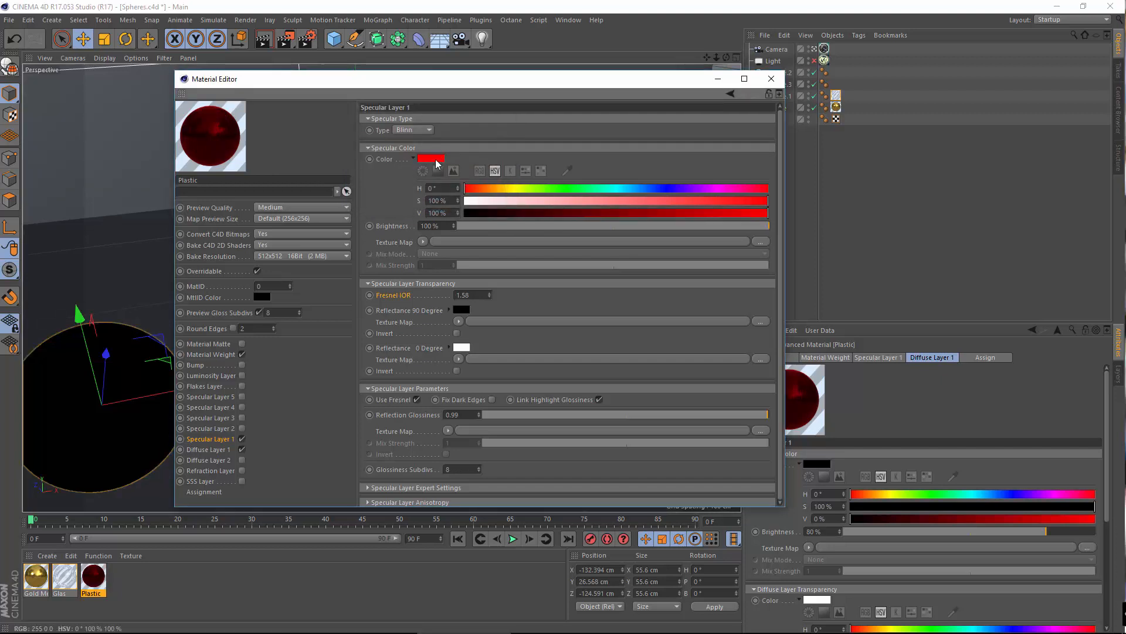
# - Set the Specular Layer 1 color of Plastic to white with saturation 0% and value 100%
pyautogui.click(434, 159)
pyautogui.click(406, 170)
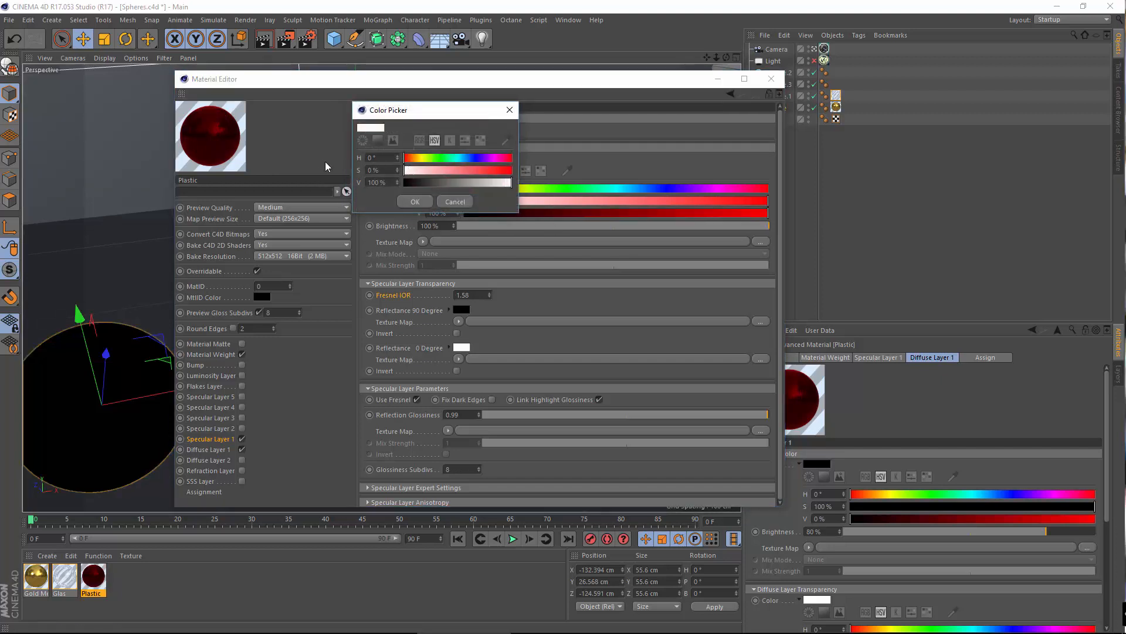
pyautogui.click(416, 202)
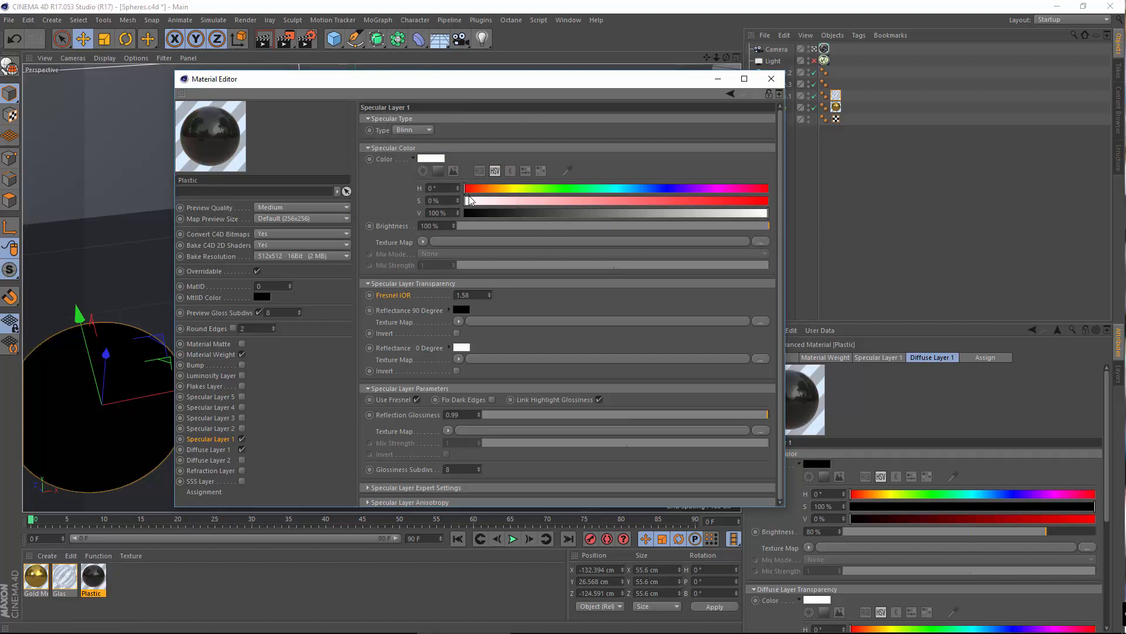
# - Change the Diffuse Layer 1 color of Plastic to purple with hue 284°, saturation 100% and value 89%
pyautogui.click(209, 449)
pyautogui.click(431, 130)
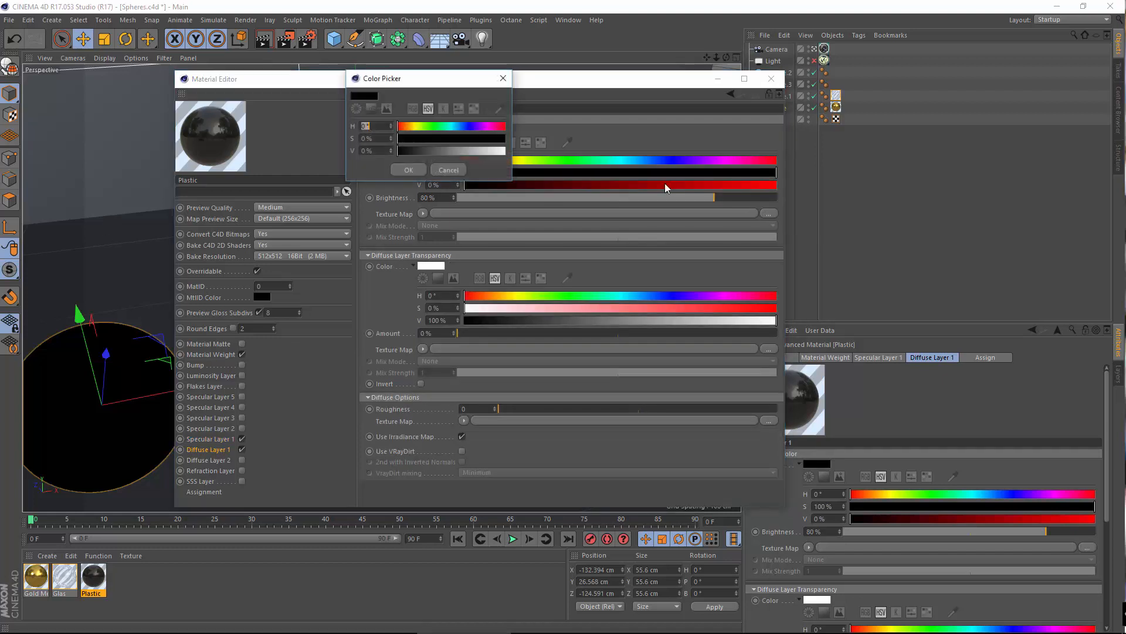
pyautogui.moveTo(439, 82); pyautogui.dragTo(714, 263)
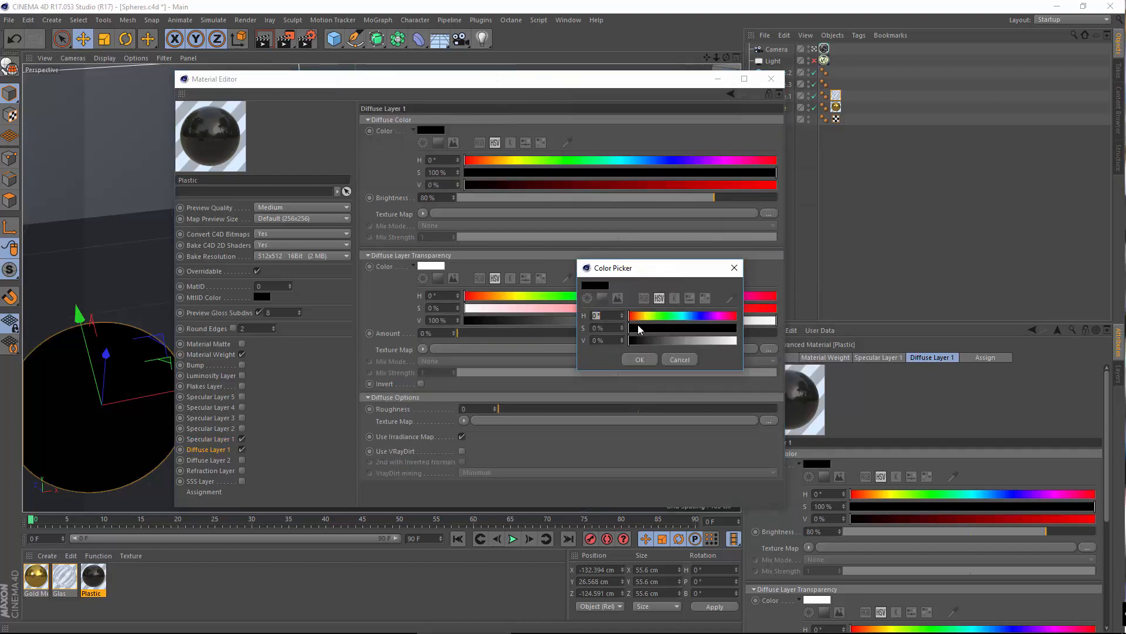
pyautogui.click(646, 318)
pyautogui.click(643, 317)
pyautogui.moveTo(644, 316); pyautogui.dragTo(713, 319)
pyautogui.moveTo(638, 327); pyautogui.dragTo(725, 344)
pyautogui.click(641, 360)
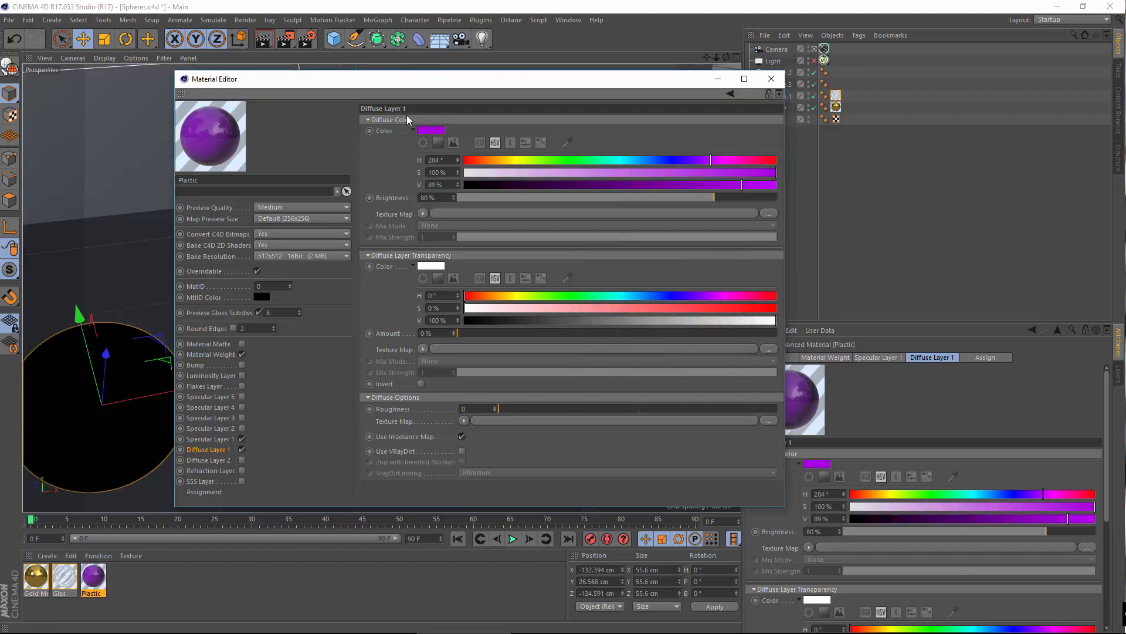
# - Lower the Reflection Glossiness of the Plastic material's Specular Layer 1 to 0.82
pyautogui.moveTo(422, 82); pyautogui.dragTo(566, 91)
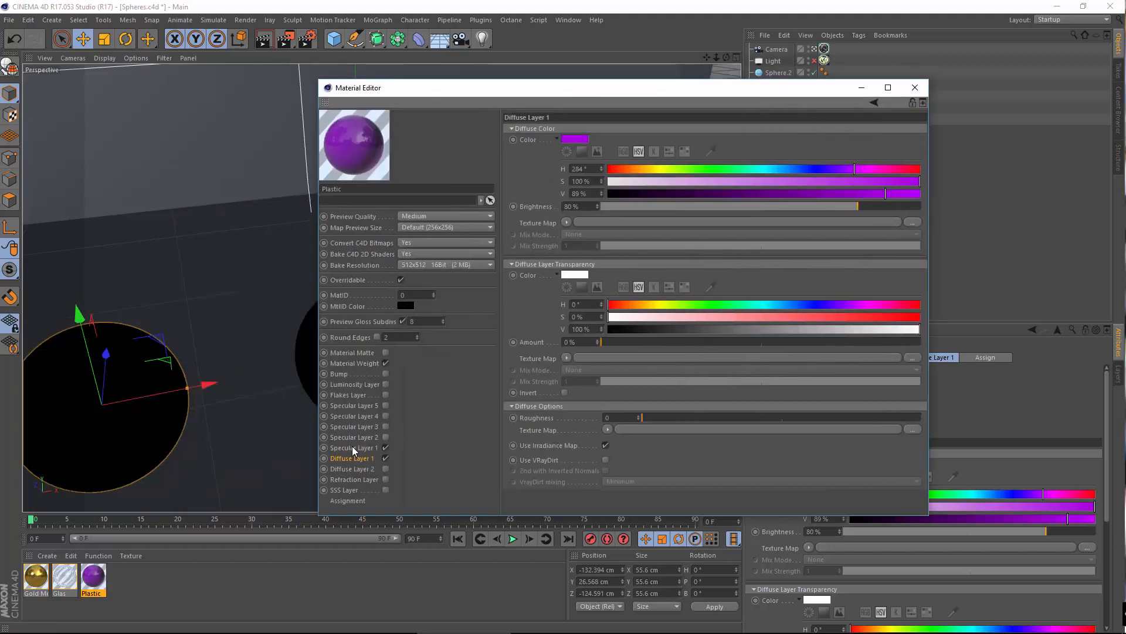
pyautogui.click(352, 445)
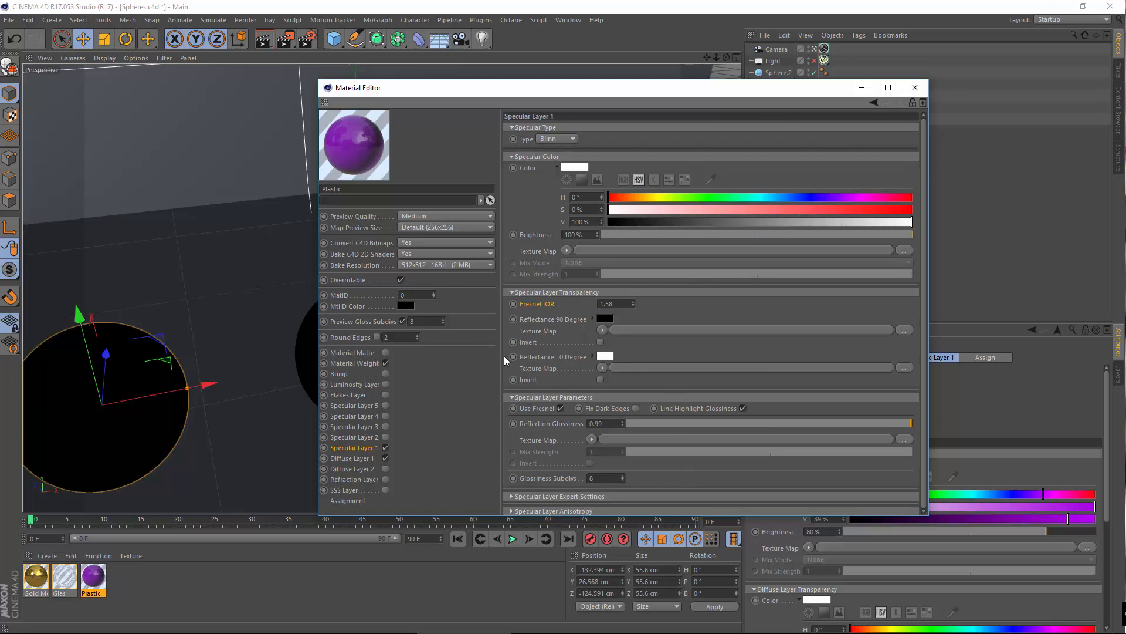
pyautogui.moveTo(903, 424); pyautogui.dragTo(862, 424)
# - Open an enlarged preview of the Plastic material in its own window and place the Material Editor beside it
pyautogui.rightClick(336, 149)
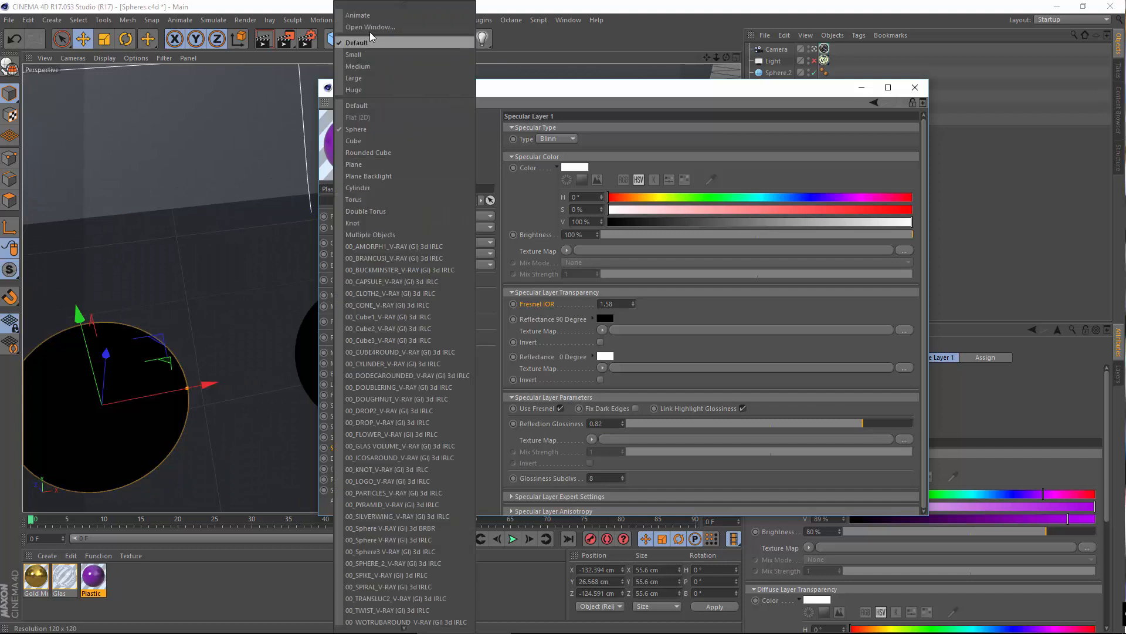
pyautogui.click(367, 27)
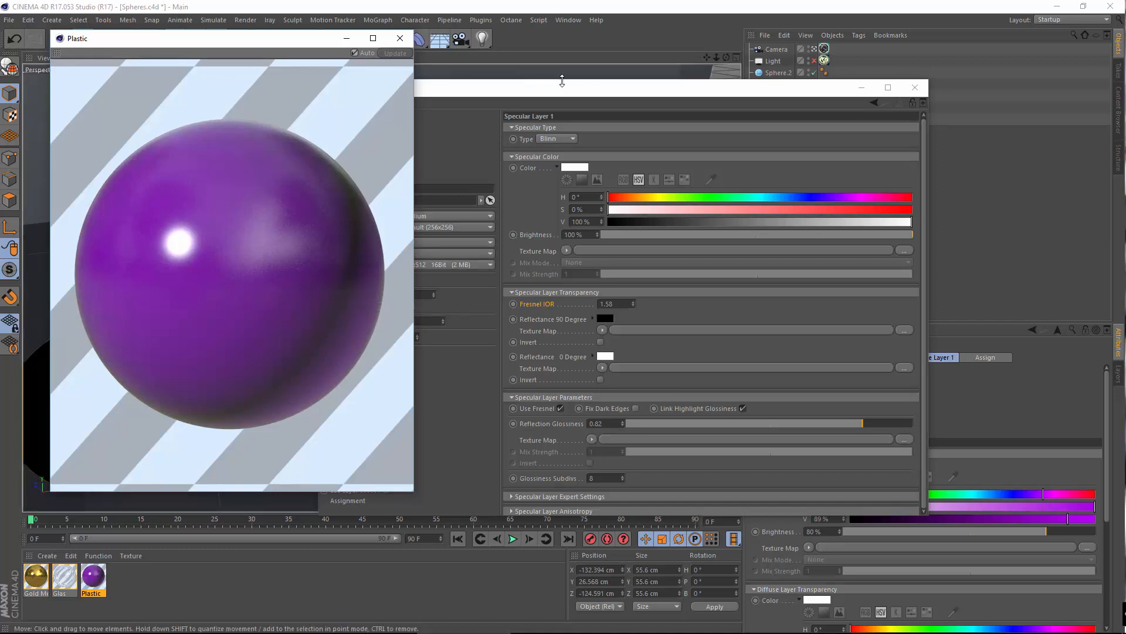
pyautogui.moveTo(562, 81); pyautogui.dragTo(865, 79)
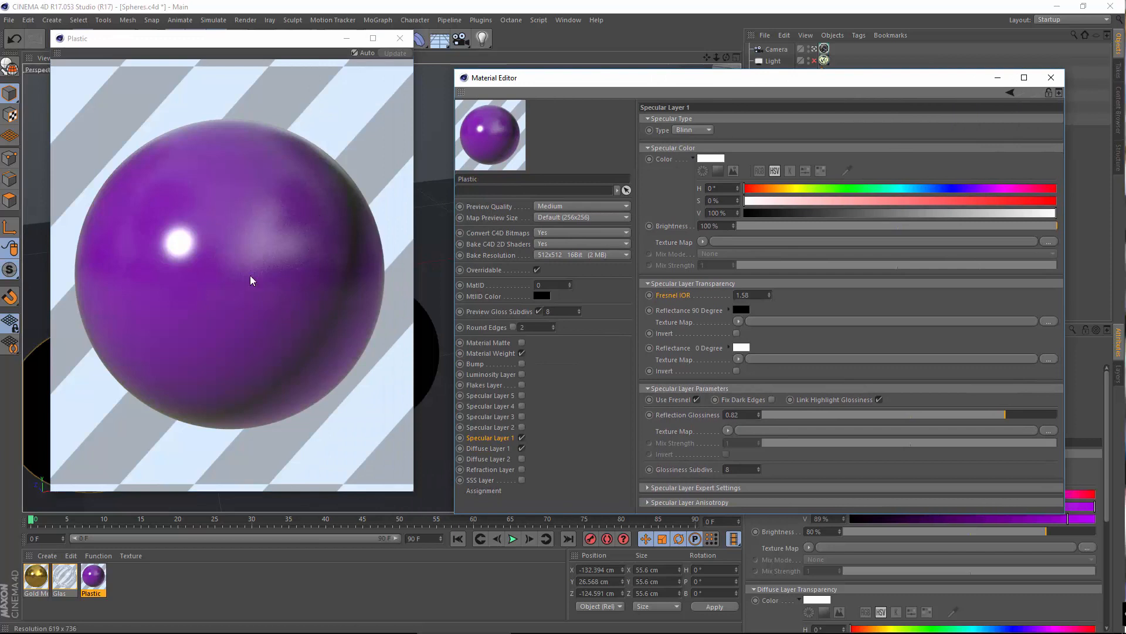
# - Set the Plastic material's Preview Gloss Subdivs to 64, then close the enlarged preview and the Material Editor
pyautogui.rightClick(476, 139)
pyautogui.click(632, 117)
pyautogui.click(505, 233)
pyautogui.click(507, 255)
pyautogui.click(511, 313)
pyautogui.write('64')
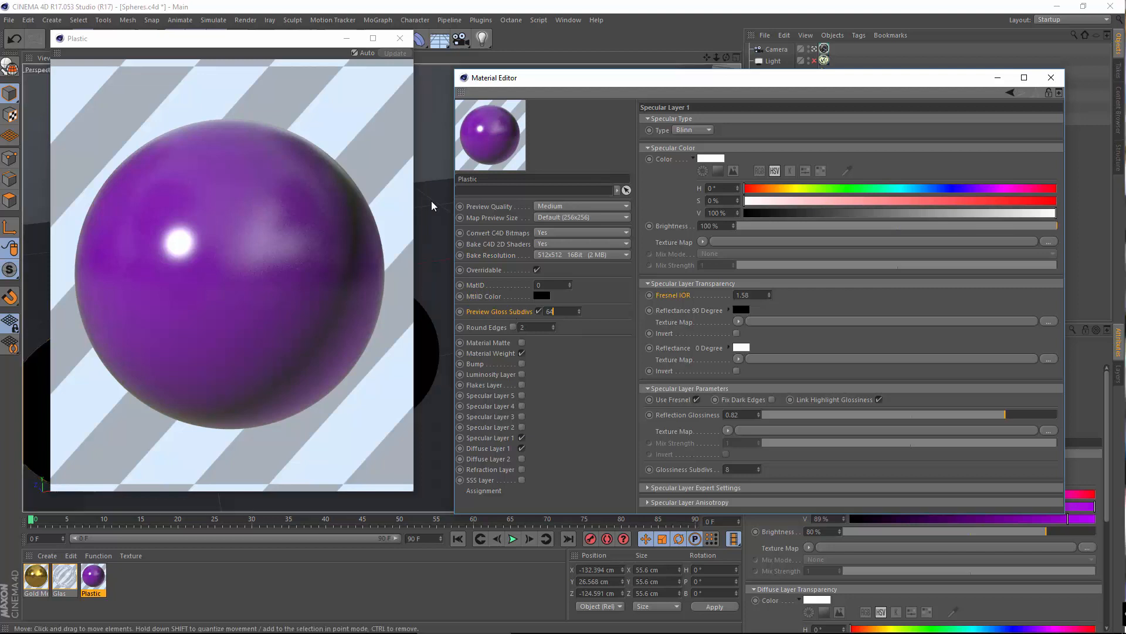
pyautogui.press('Return')
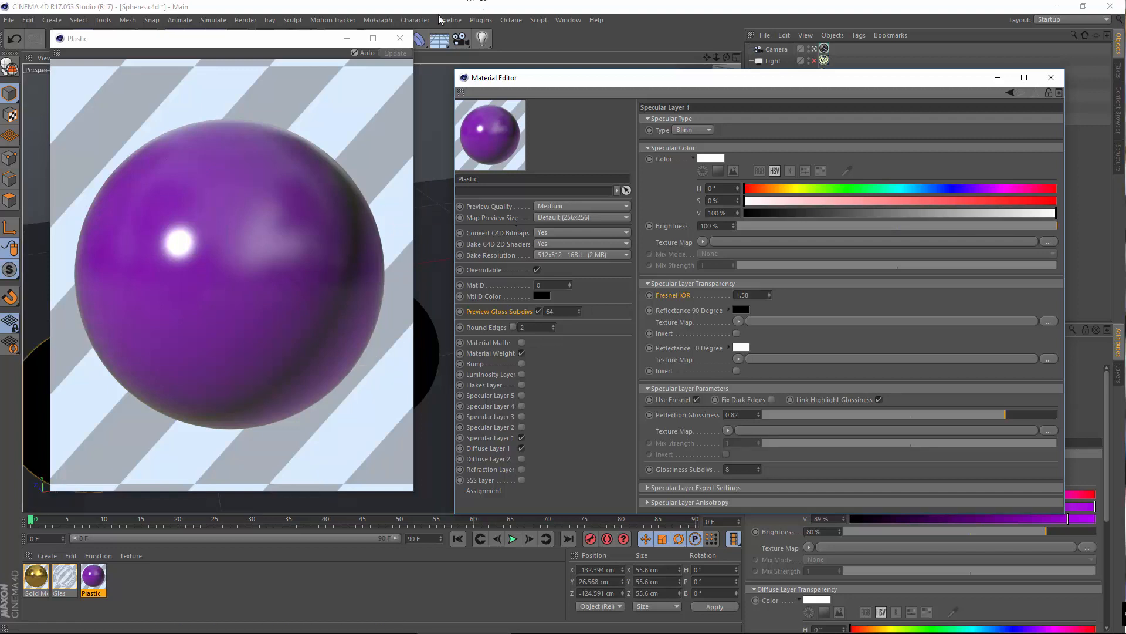
pyautogui.click(400, 38)
pyautogui.click(1050, 78)
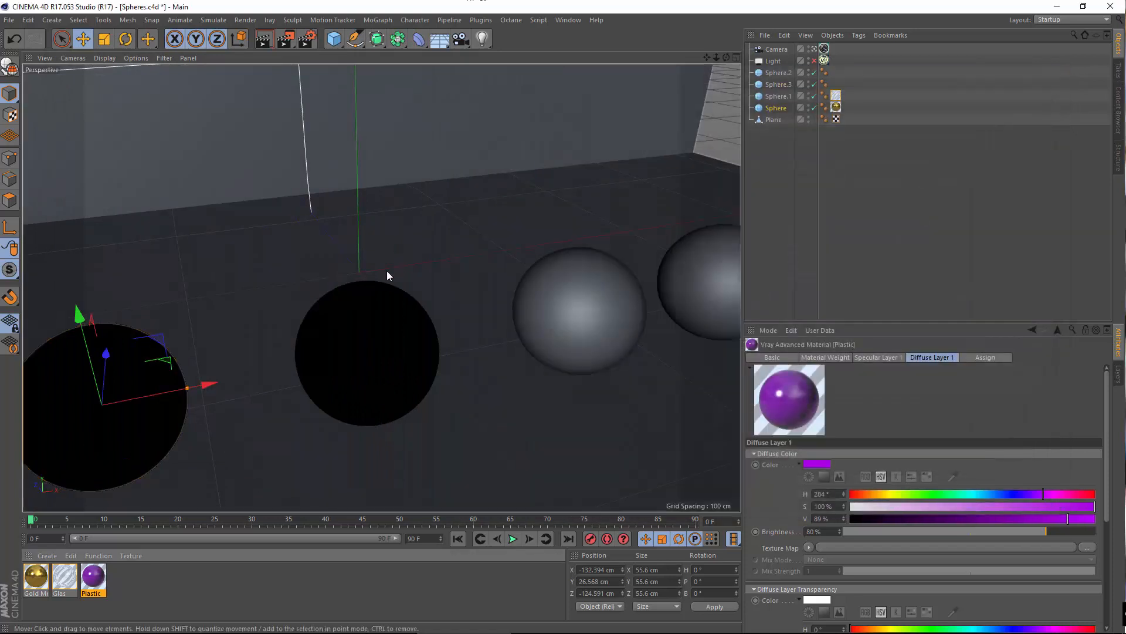
# - Assign the Plastic material to the third sphere in the row, Sphere.3
pyautogui.scroll(-5, 366, 308)
pyautogui.keyDown('alt'); pyautogui.moveTo(367, 313); pyautogui.dragTo(404, 308, button='middle'); pyautogui.keyUp('alt')
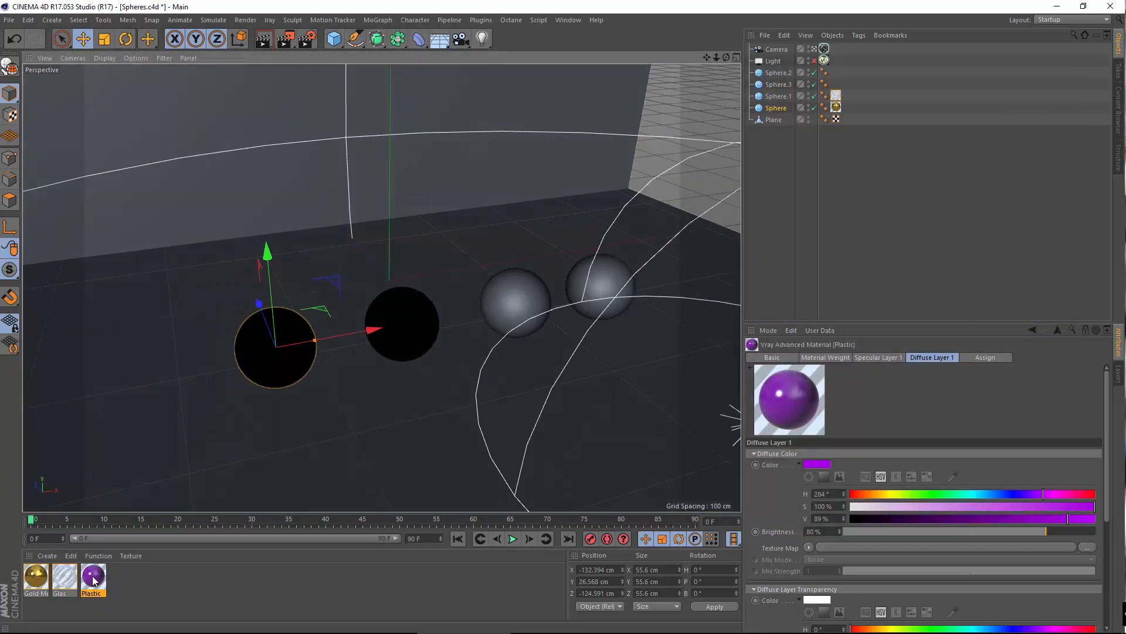
pyautogui.moveTo(93, 587); pyautogui.dragTo(534, 302)
pyautogui.scroll(3, 575, 291)
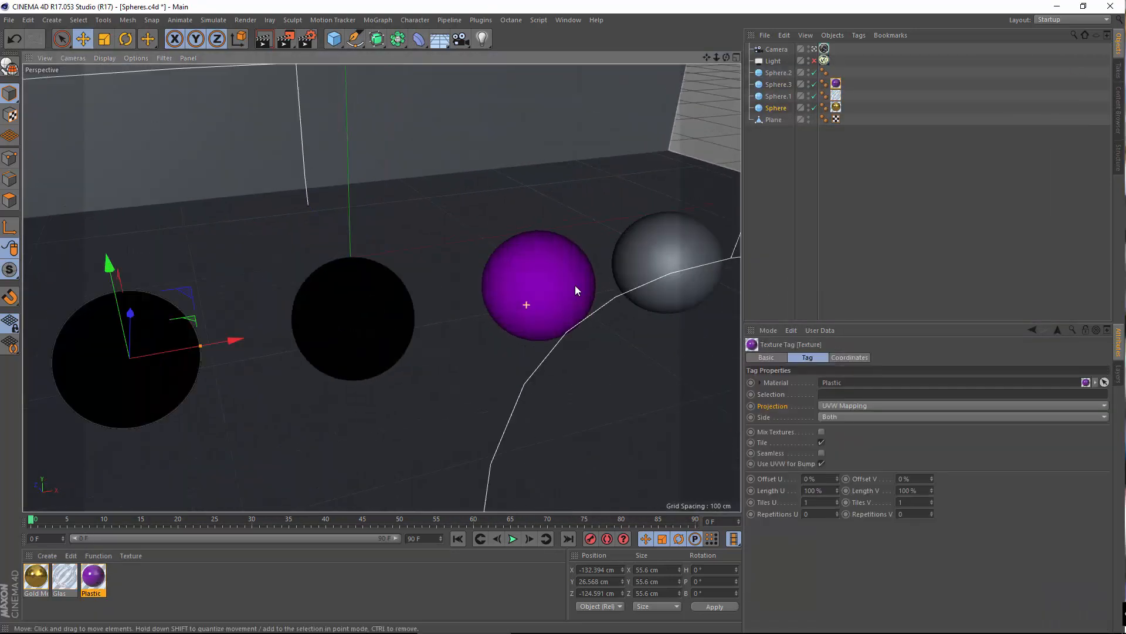
pyautogui.click(47, 555)
pyautogui.moveTo(124, 463)
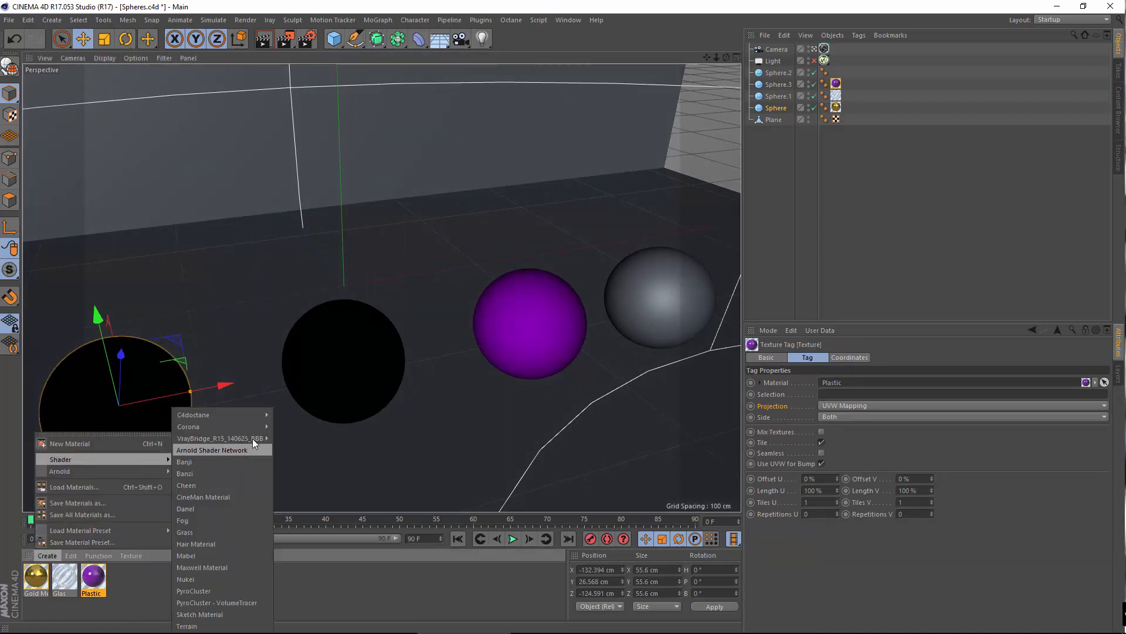
pyautogui.moveTo(253, 439)
pyautogui.click(304, 455)
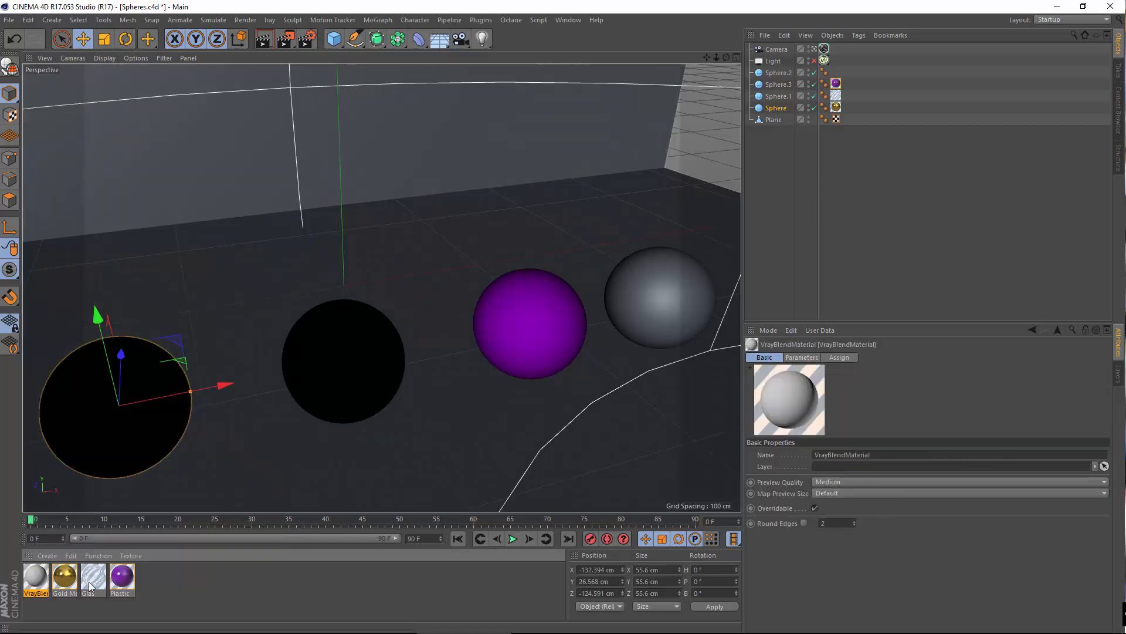
pyautogui.press('Delete')
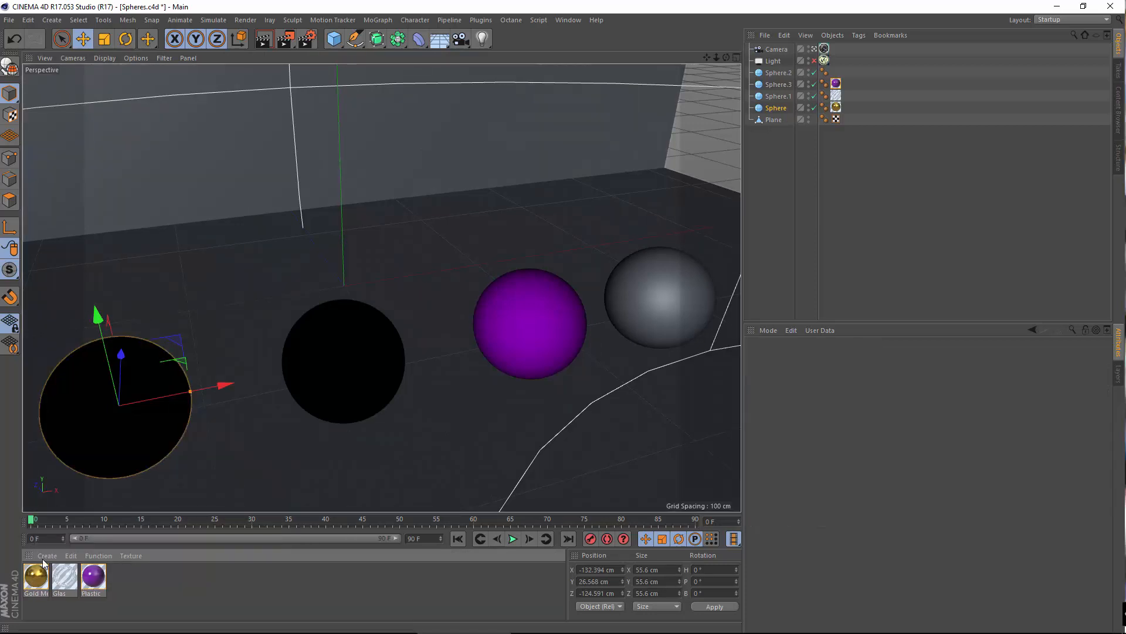
# - Create a new VRayAdvancedMaterial and rename it Diffuse
pyautogui.click(46, 556)
pyautogui.moveTo(135, 458)
pyautogui.moveTo(227, 438)
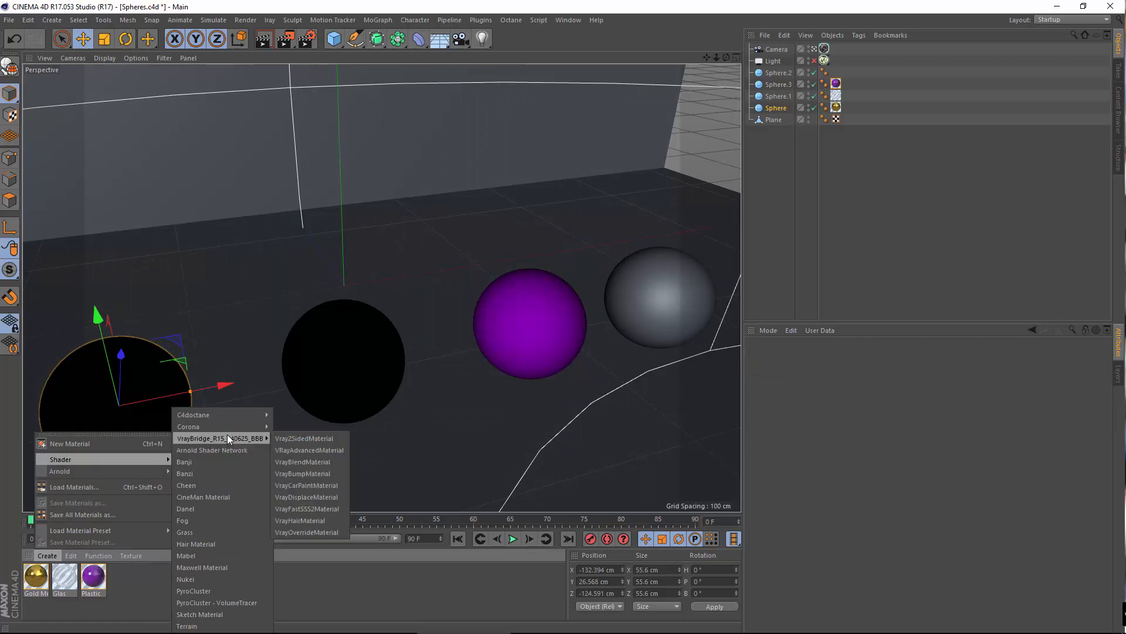
pyautogui.click(290, 451)
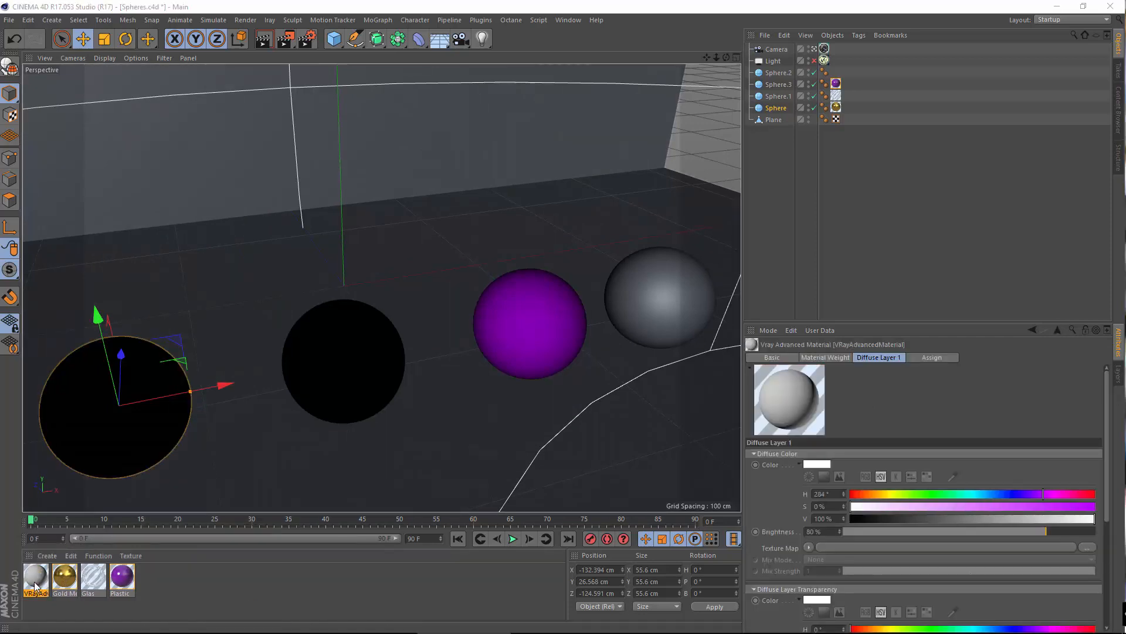
pyautogui.doubleClick(36, 584)
pyautogui.write('Diff')
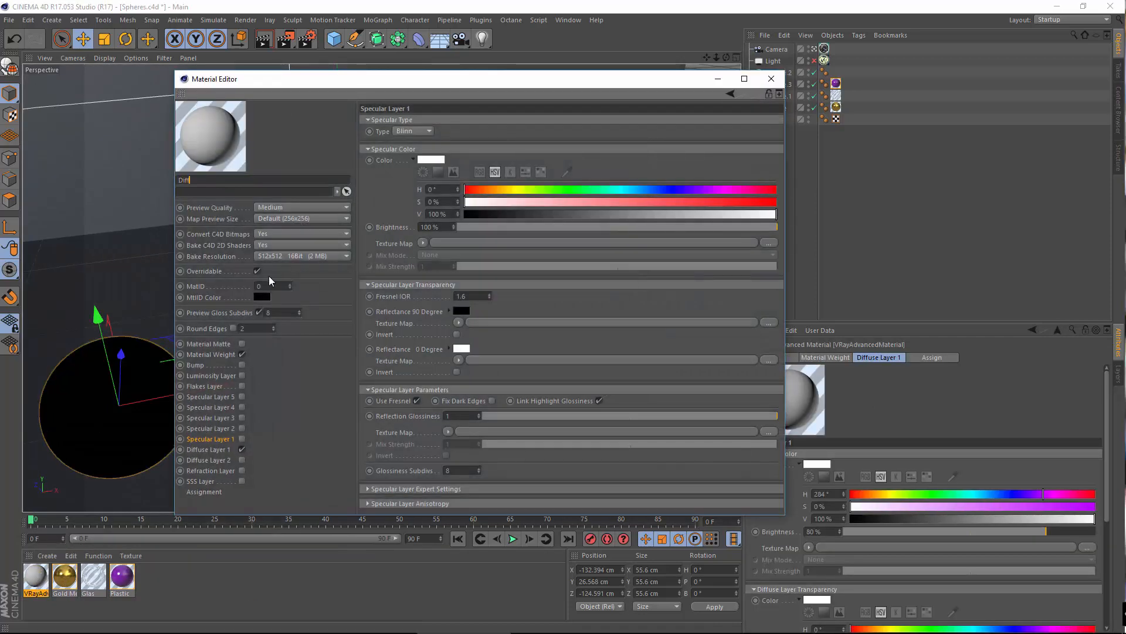
pyautogui.write('use')
pyautogui.press('Return')
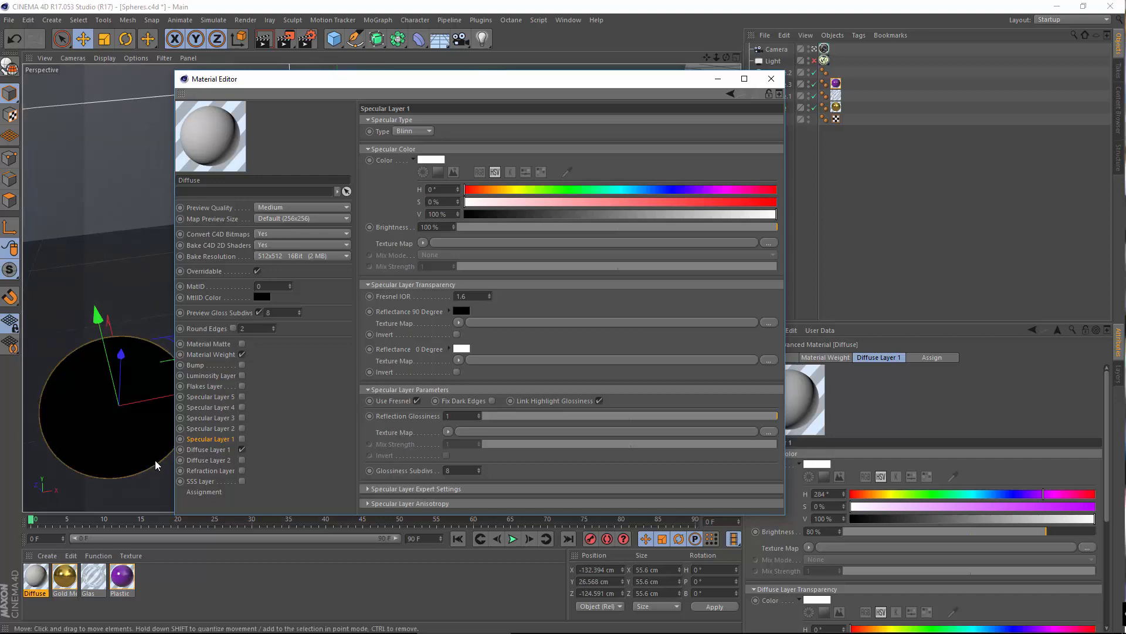
# - Set the Diffuse Layer 1 color of the Diffuse material to red with hue 0°, saturation 85% and value 100%
pyautogui.click(214, 450)
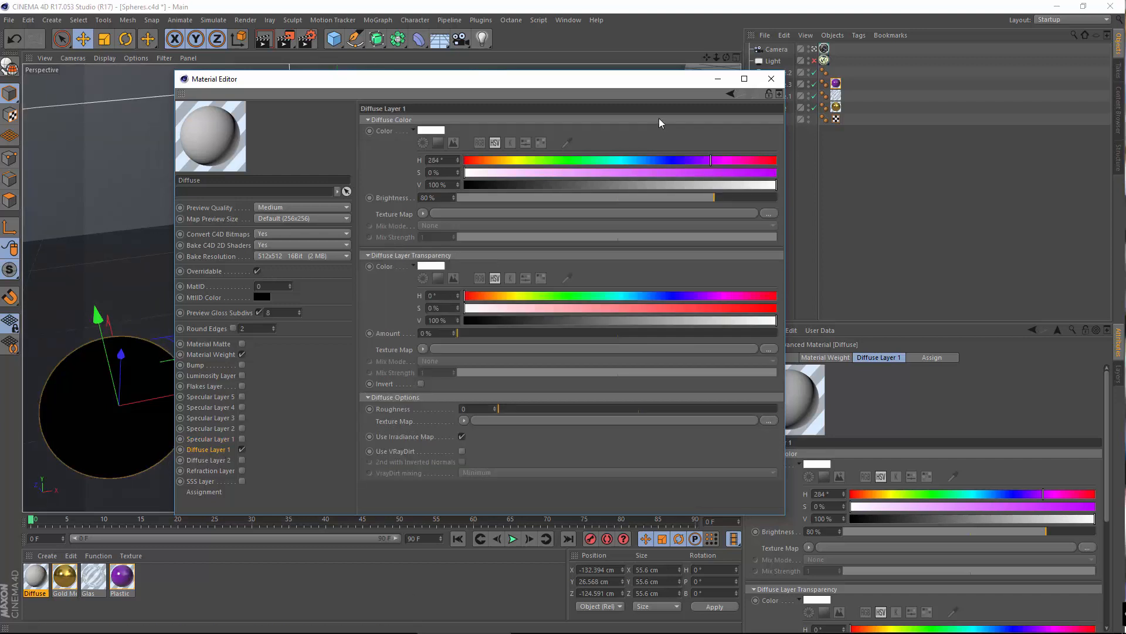
pyautogui.click(437, 130)
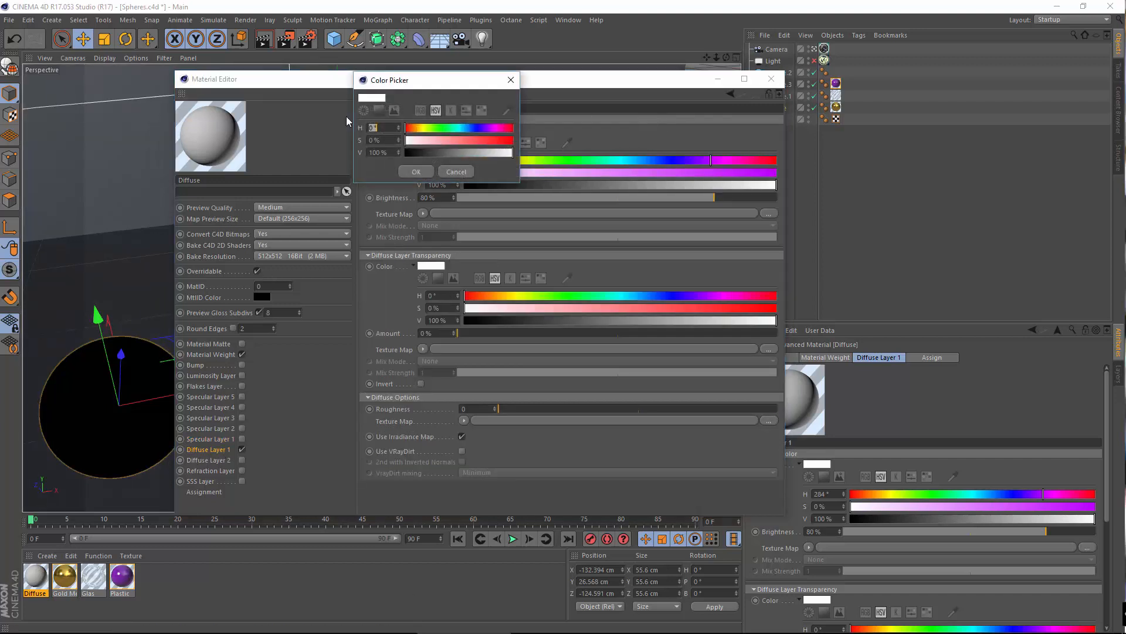
pyautogui.click(504, 141)
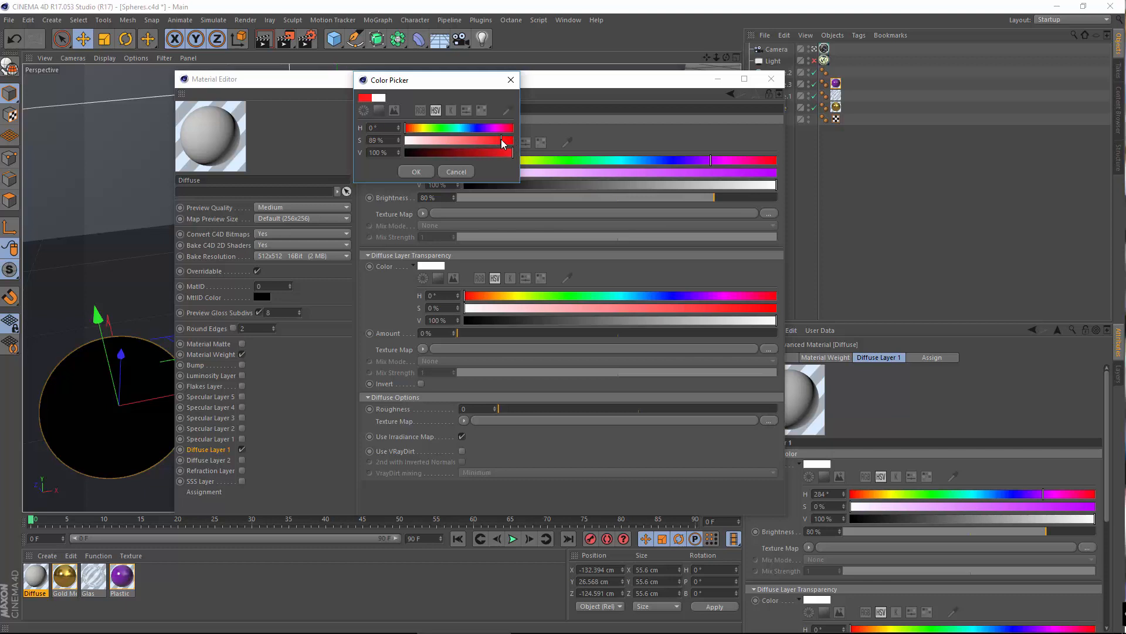
pyautogui.moveTo(501, 141); pyautogui.dragTo(497, 140)
pyautogui.click(424, 171)
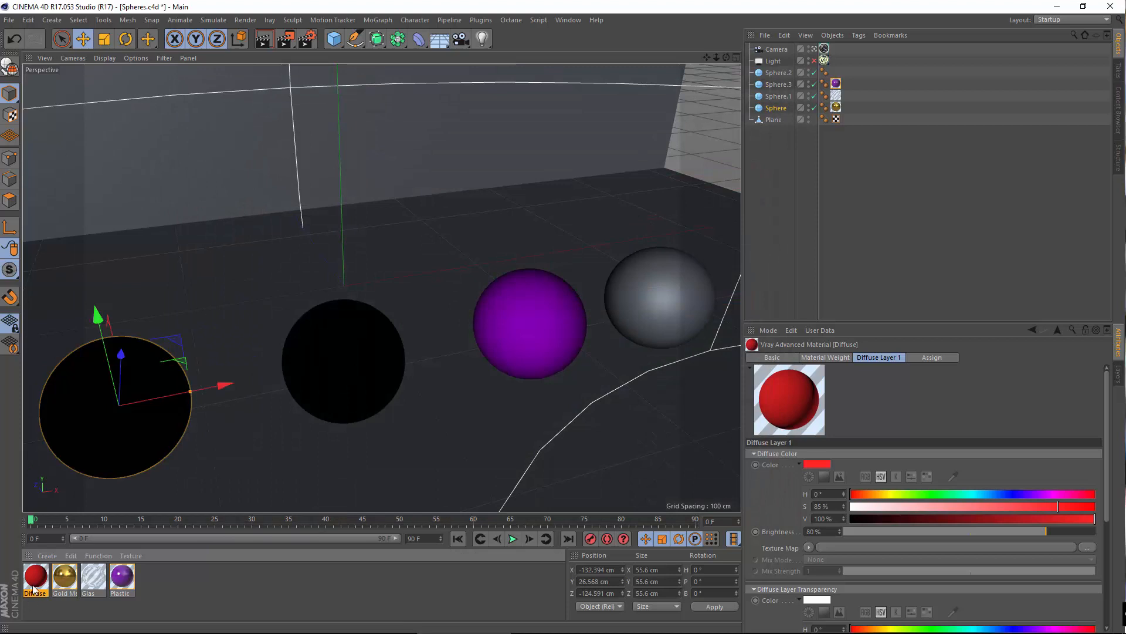
# - Assign the Diffuse material to the last untextured sphere, Sphere.2, and clear the object selection
pyautogui.moveTo(35, 578); pyautogui.dragTo(657, 296)
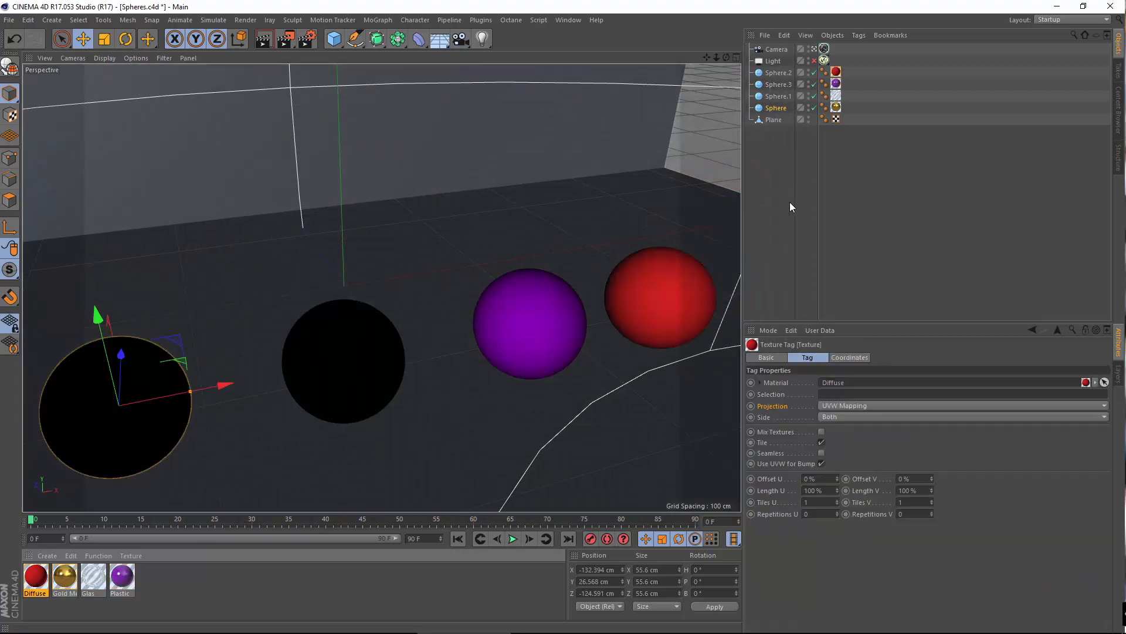
pyautogui.click(790, 202)
pyautogui.keyDown('alt'); pyautogui.moveTo(508, 235); pyautogui.dragTo(423, 281, button='right'); pyautogui.keyUp('alt')
pyautogui.keyDown('alt'); pyautogui.moveTo(423, 280); pyautogui.dragTo(398, 283); pyautogui.keyUp('alt')
pyautogui.keyDown('alt'); pyautogui.moveTo(544, 295); pyautogui.dragTo(614, 118, button='right'); pyautogui.keyUp('alt')
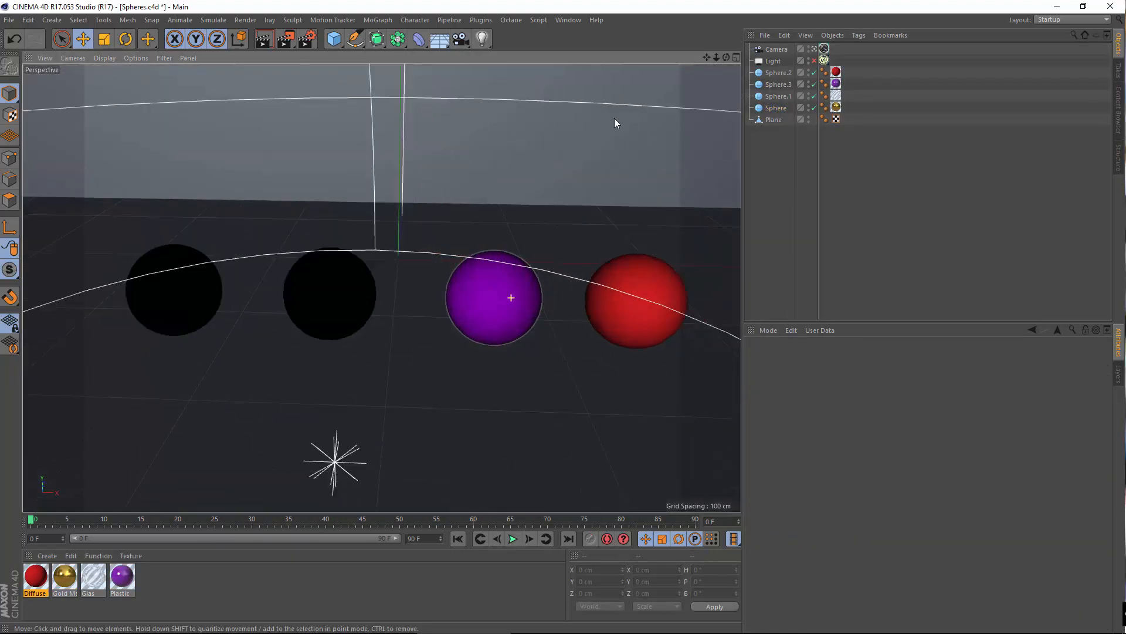
# - Enable the Light object and set the area light Subdivisions in its VrayLight tag to 2556
pyautogui.click(813, 61)
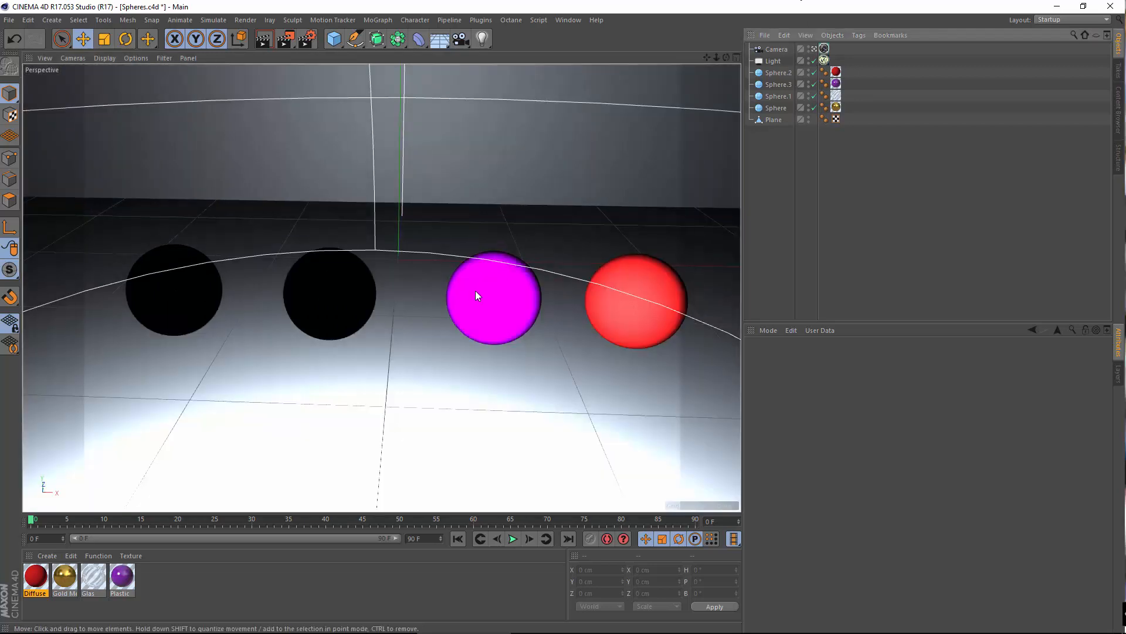
pyautogui.keyDown('alt'); pyautogui.moveTo(475, 290); pyautogui.dragTo(516, 292, button='right'); pyautogui.keyUp('alt')
pyautogui.keyDown('alt'); pyautogui.moveTo(446, 309); pyautogui.dragTo(455, 325); pyautogui.keyUp('alt')
pyautogui.keyDown('alt'); pyautogui.moveTo(520, 303); pyautogui.dragTo(387, 308, button='right'); pyautogui.keyUp('alt')
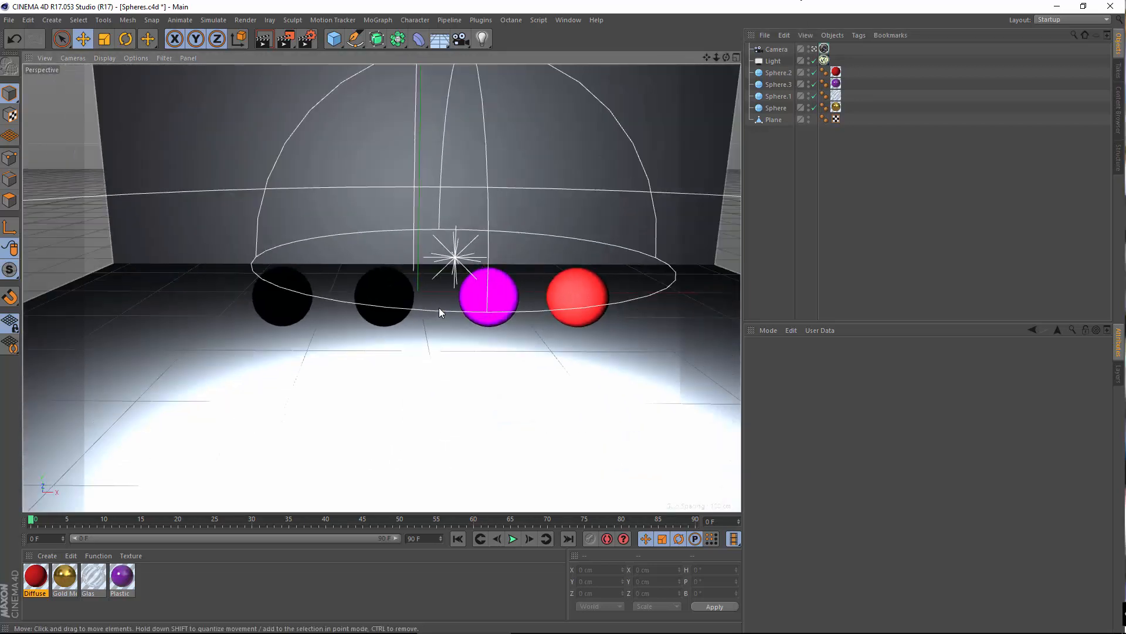
pyautogui.keyDown('alt'); pyautogui.moveTo(438, 308); pyautogui.dragTo(440, 300); pyautogui.keyUp('alt')
pyautogui.keyDown('alt'); pyautogui.moveTo(481, 315); pyautogui.dragTo(549, 315, button='right'); pyautogui.keyUp('alt')
pyautogui.keyDown('alt'); pyautogui.moveTo(443, 332); pyautogui.dragTo(446, 352); pyautogui.keyUp('alt')
pyautogui.keyDown('alt'); pyautogui.moveTo(446, 352); pyautogui.dragTo(416, 349, button='middle'); pyautogui.keyUp('alt')
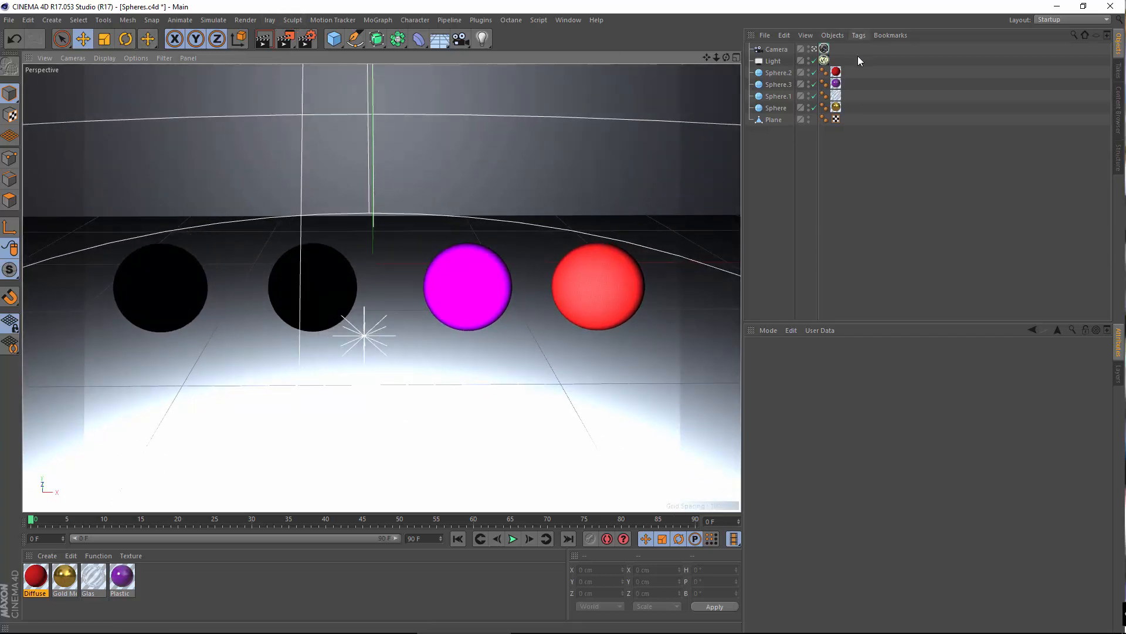
pyautogui.click(824, 60)
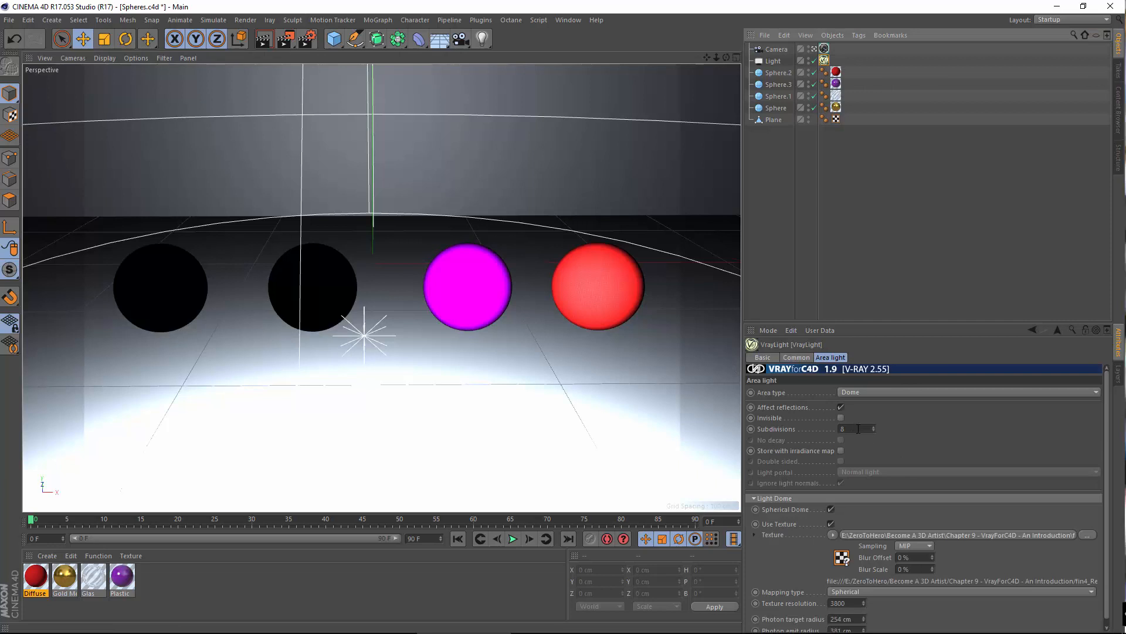
pyautogui.click(859, 429)
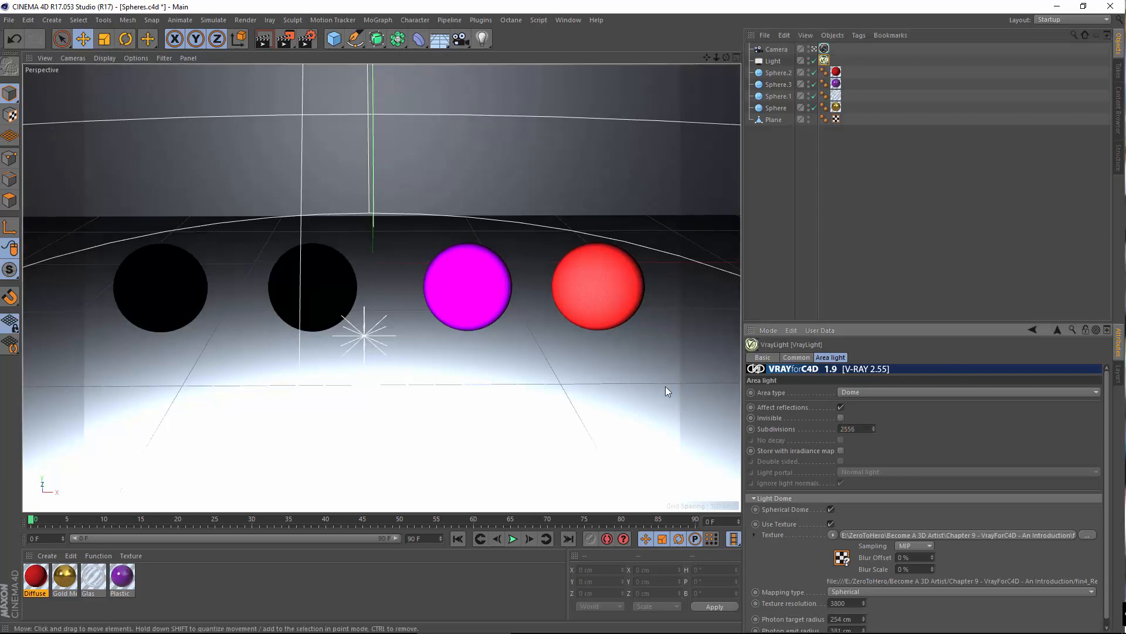
# - Set the Brute Force GI subdivision to 128 in the VrayBridge indirect illumination render settings and close them
pyautogui.click(305, 38)
pyautogui.click(478, 193)
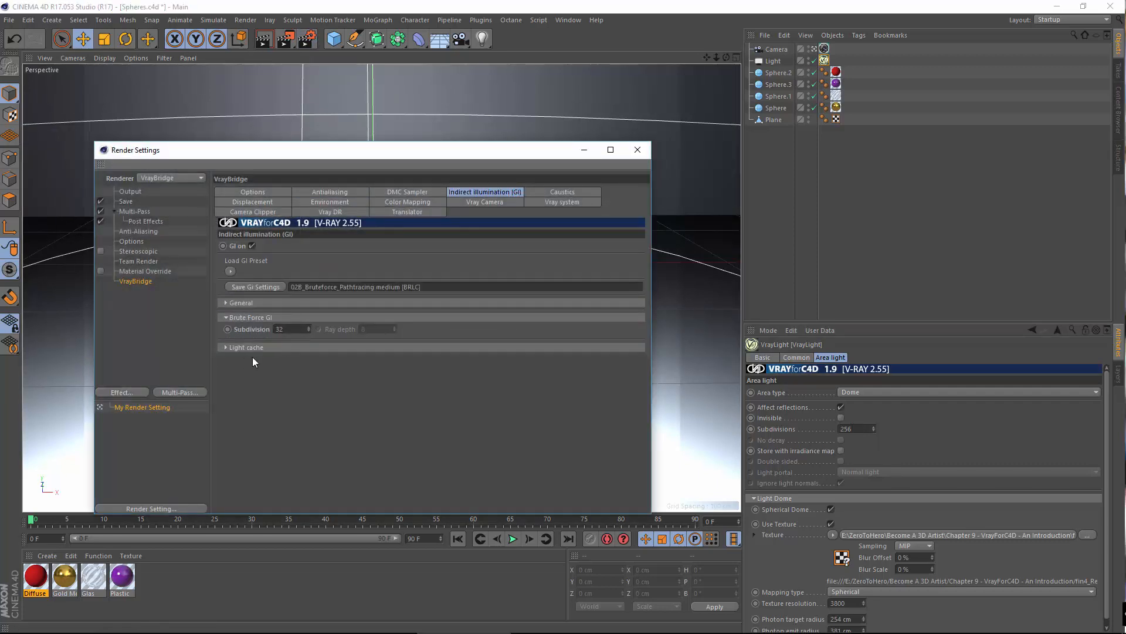
pyautogui.moveTo(292, 331); pyautogui.dragTo(146, 244)
pyautogui.write('128')
pyautogui.click(637, 150)
# - Set the Adaptive DMC image sampler's Max subdivision to 8 and Threshold to 0.03 in the VrayBridge antialiasing settings
pyautogui.click(307, 38)
pyautogui.click(331, 194)
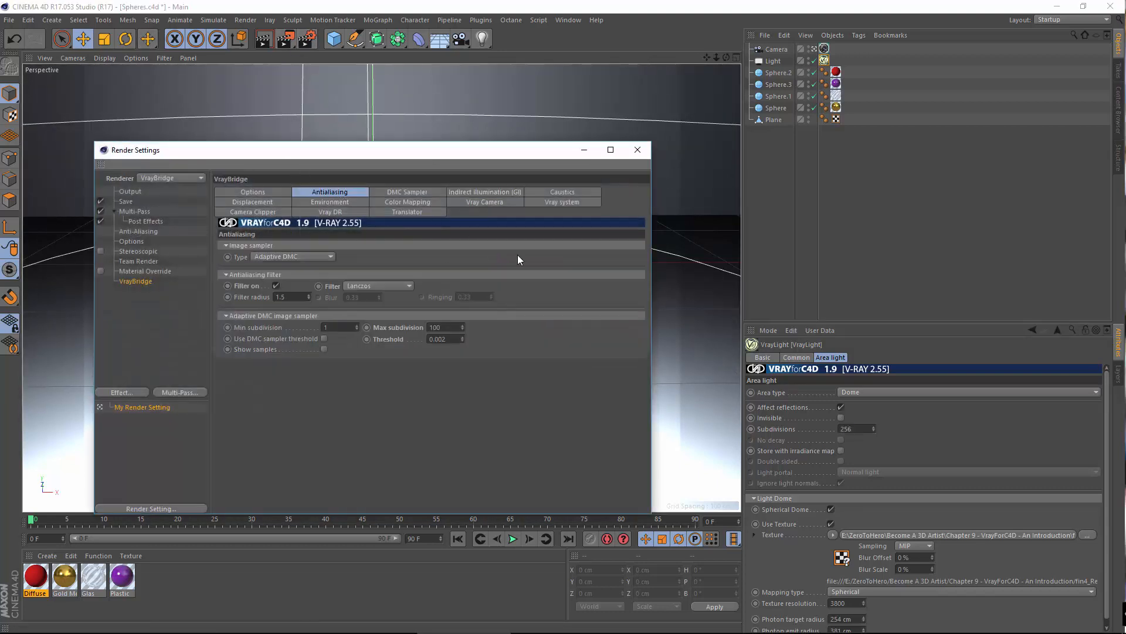
pyautogui.doubleClick(450, 327)
pyautogui.press('BackSpace')
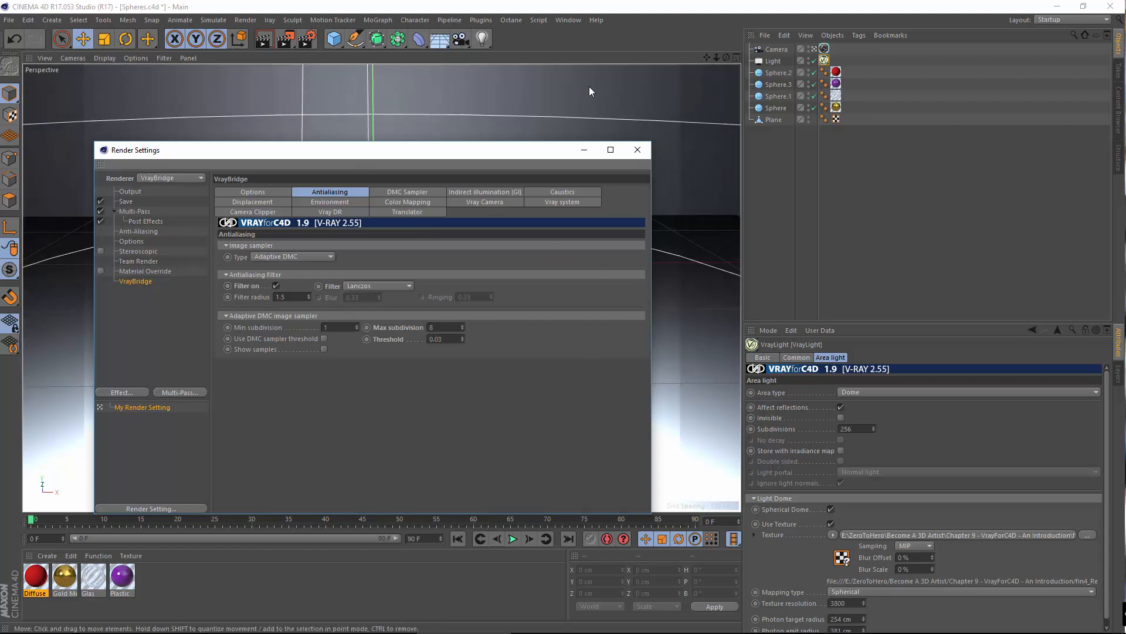
pyautogui.click(637, 150)
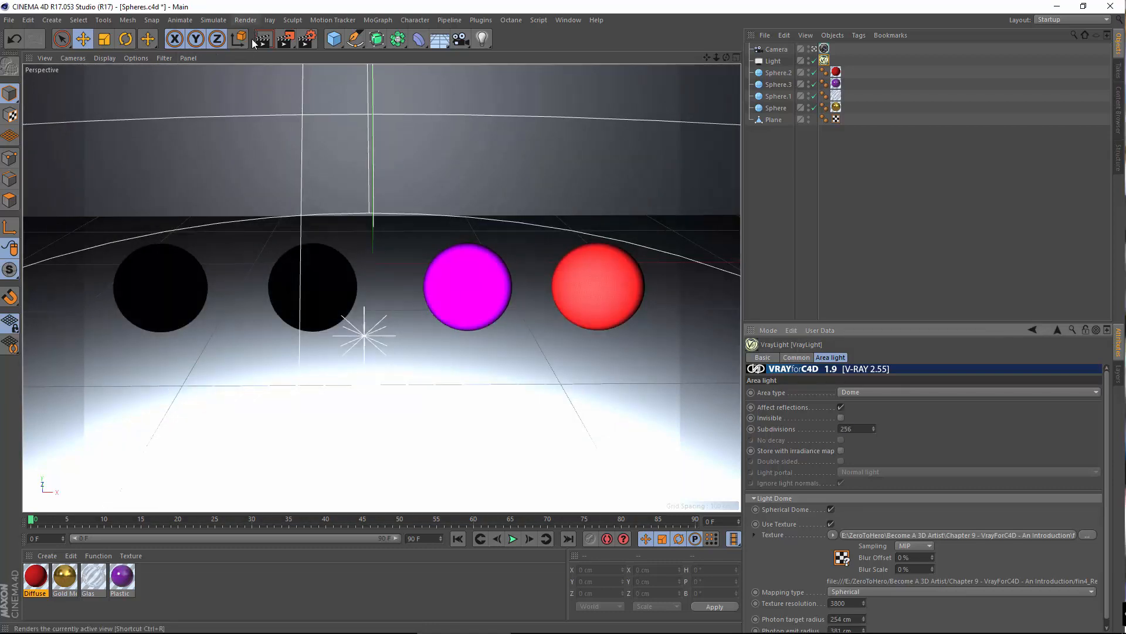
# - Render the scene to the Picture Viewer
pyautogui.click(246, 19)
pyautogui.click(275, 77)
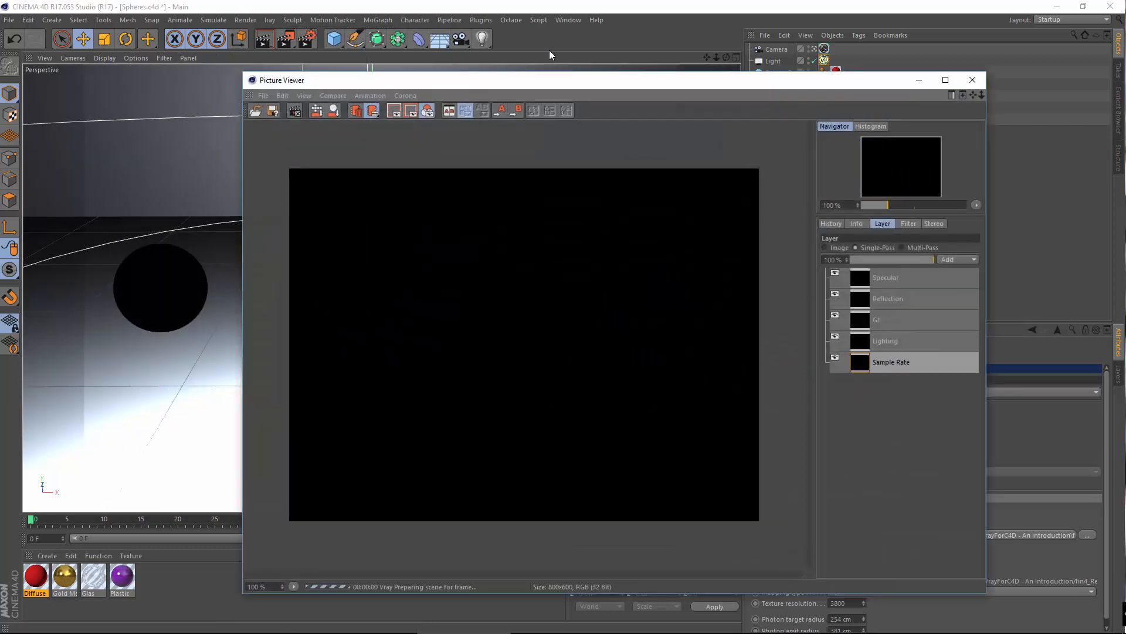
pyautogui.moveTo(662, 80); pyautogui.dragTo(571, 42)
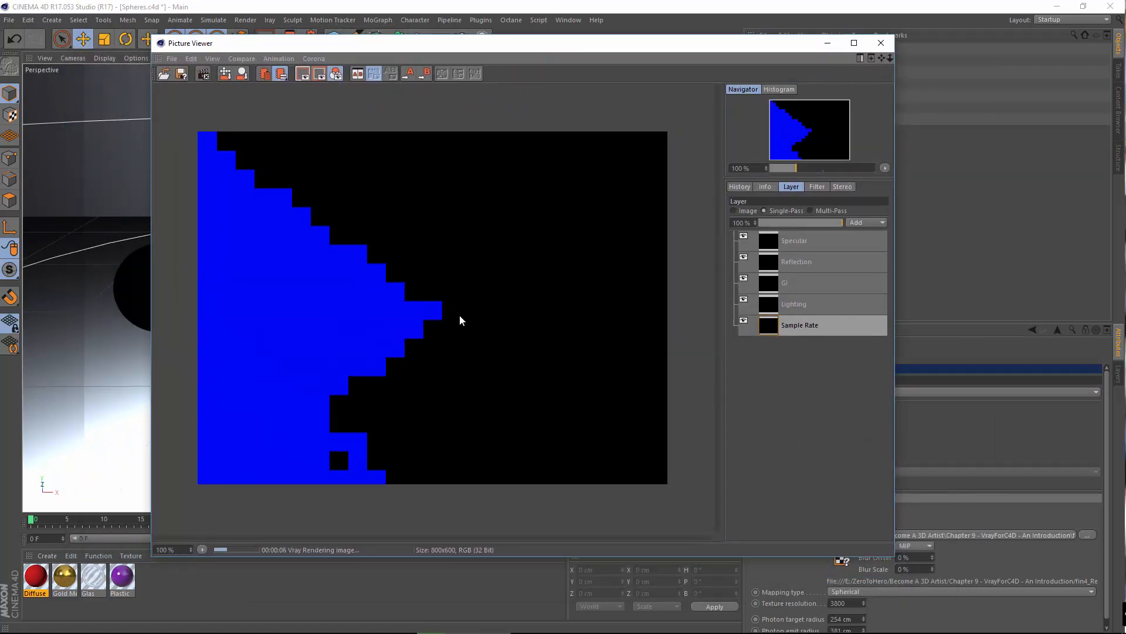
# - Examine the running render's full image and its entry in the render history, and stop the render
pyautogui.click(741, 188)
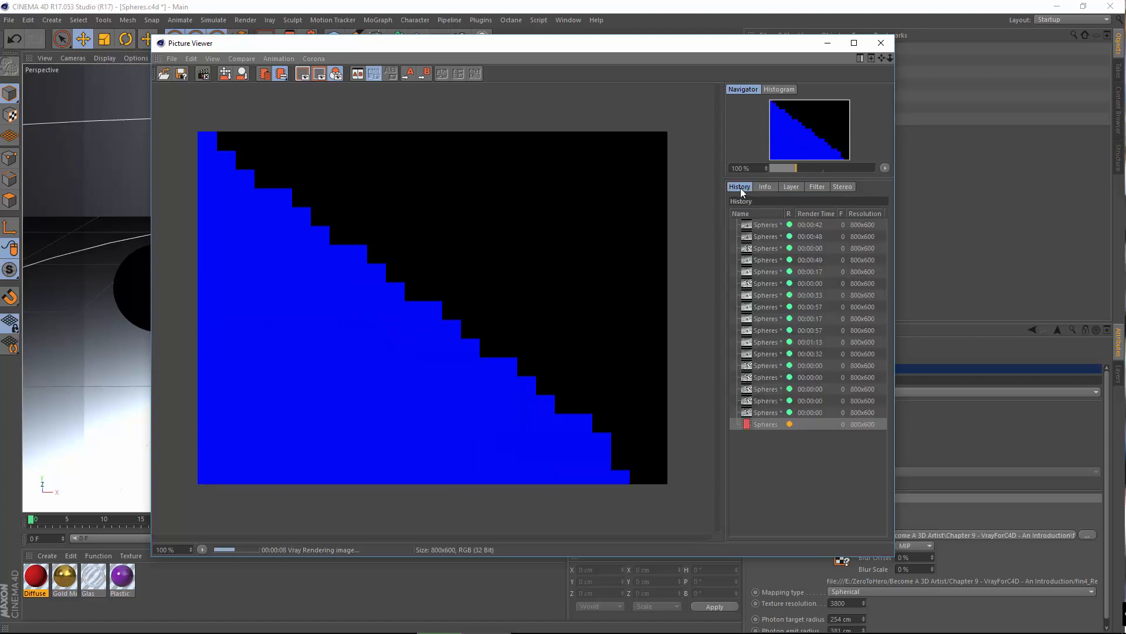
pyautogui.click(792, 188)
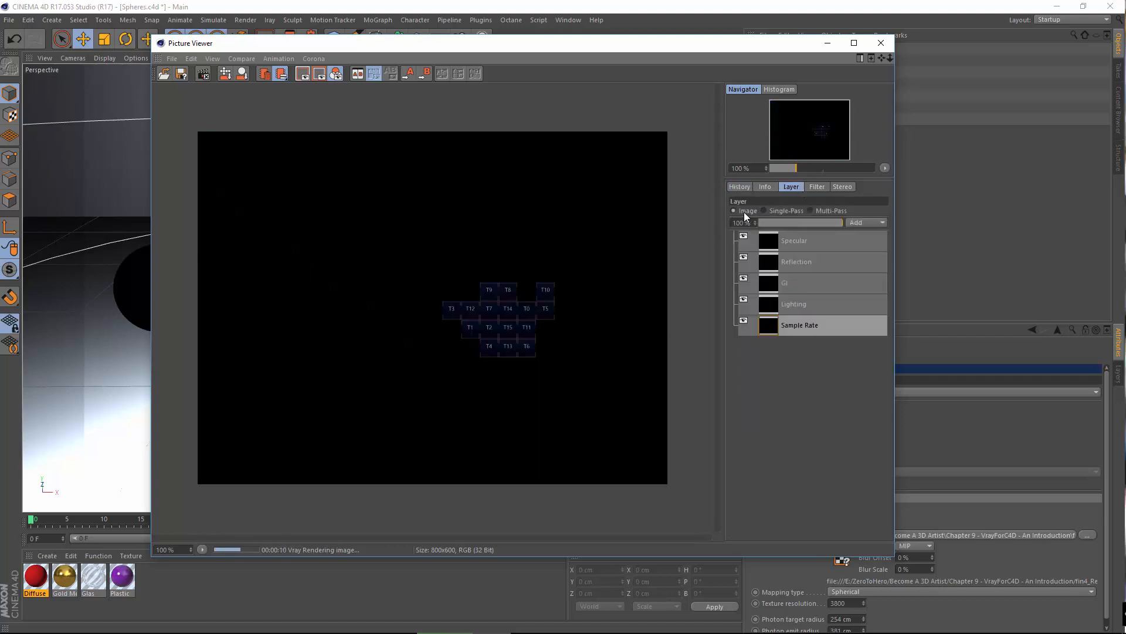
pyautogui.click(747, 188)
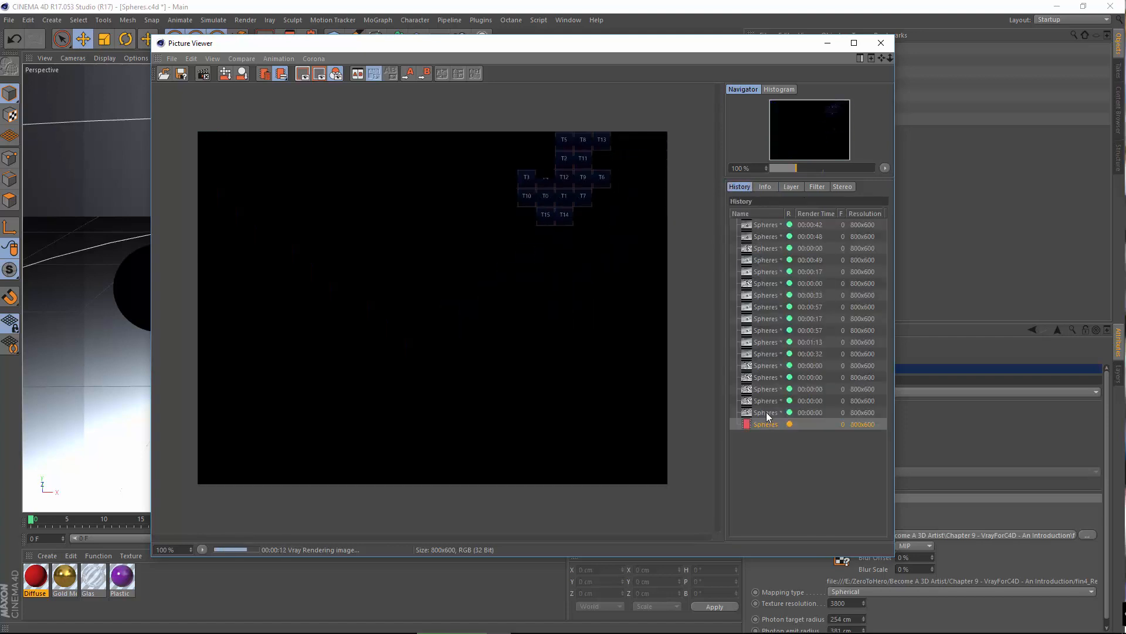
pyautogui.click(766, 412)
pyautogui.click(762, 421)
pyautogui.click(880, 43)
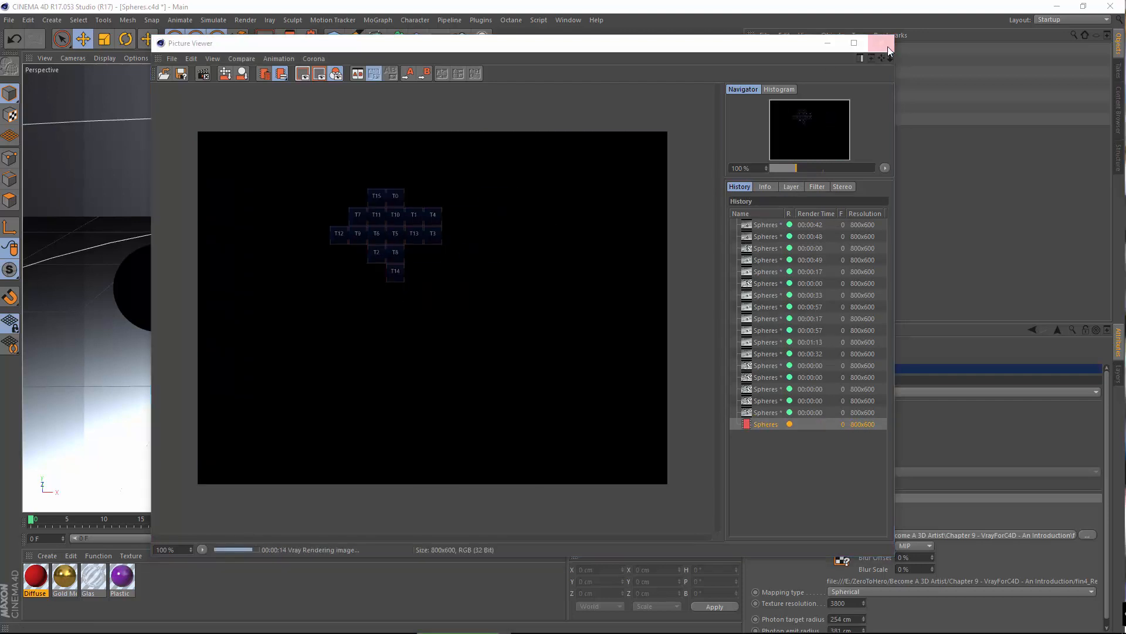
pyautogui.click(577, 365)
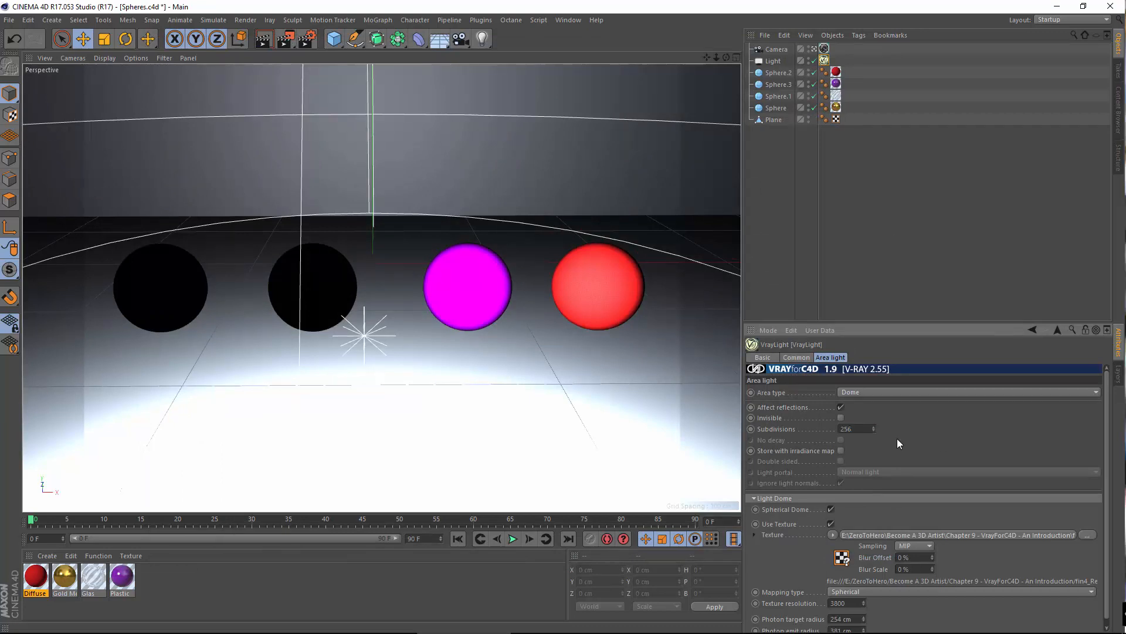
# - Relink the dome light's bitmap texture to fin4_Ref.exr in the Chapter 9 - VrayForC4D - An Introduction To Light And Cameras folder
pyautogui.click(969, 536)
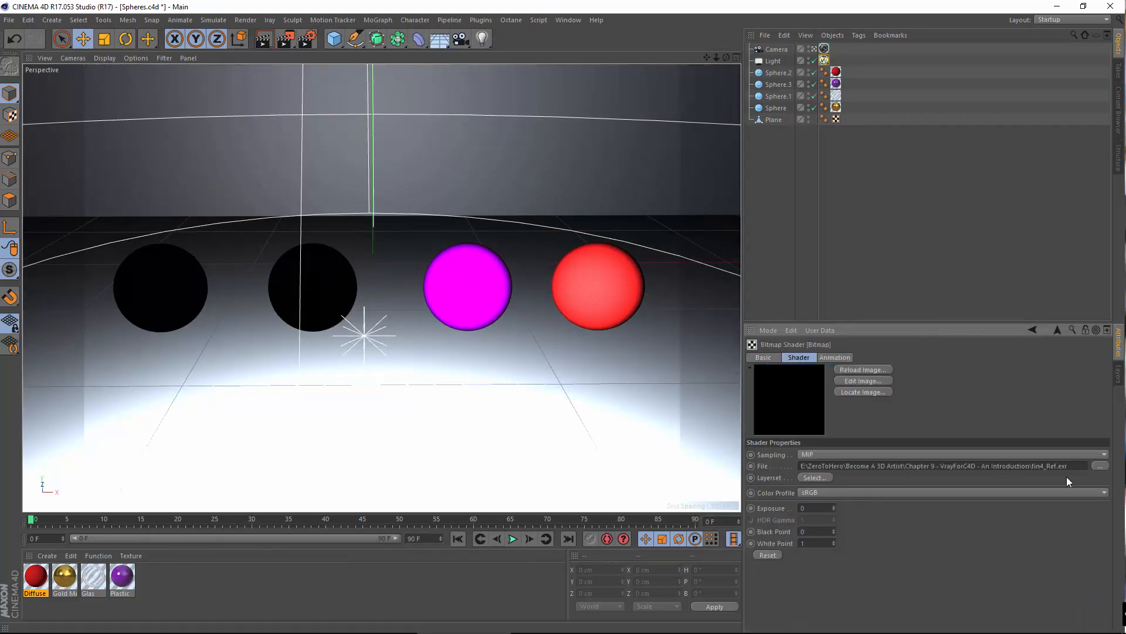
pyautogui.click(1097, 467)
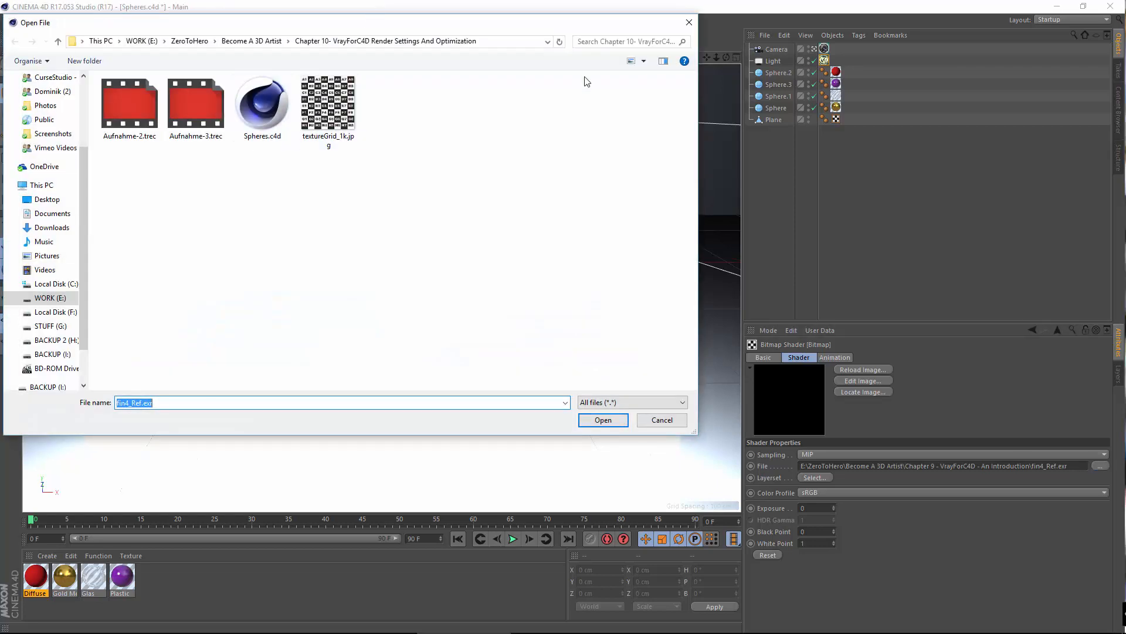
pyautogui.click(258, 42)
pyautogui.moveTo(293, 24); pyautogui.dragTo(544, 82)
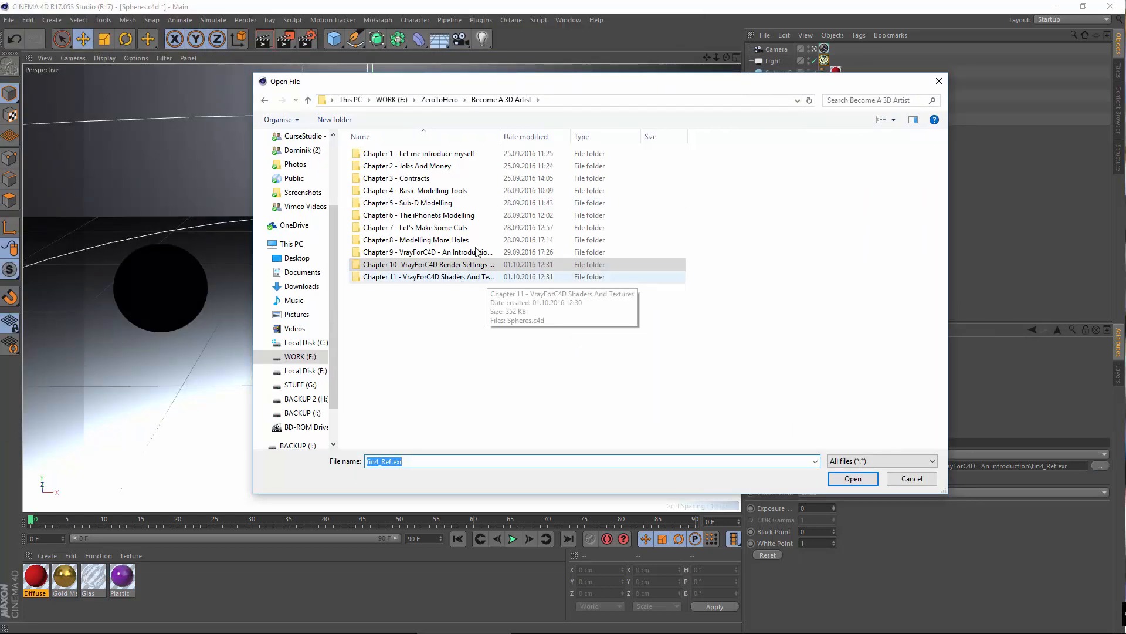
pyautogui.doubleClick(456, 252)
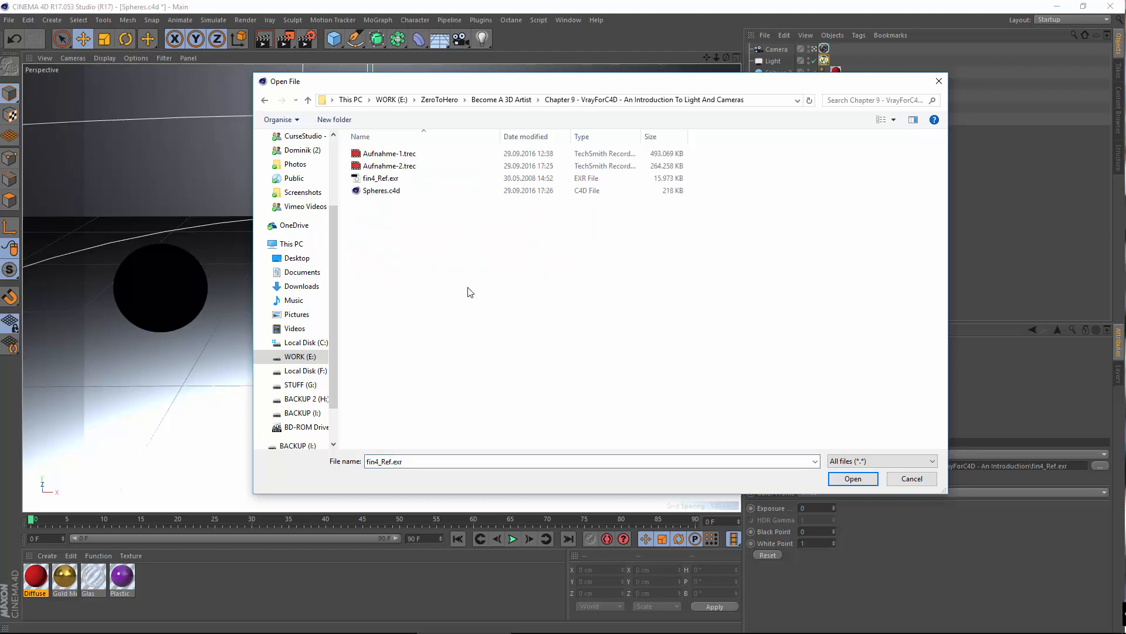
pyautogui.doubleClick(381, 179)
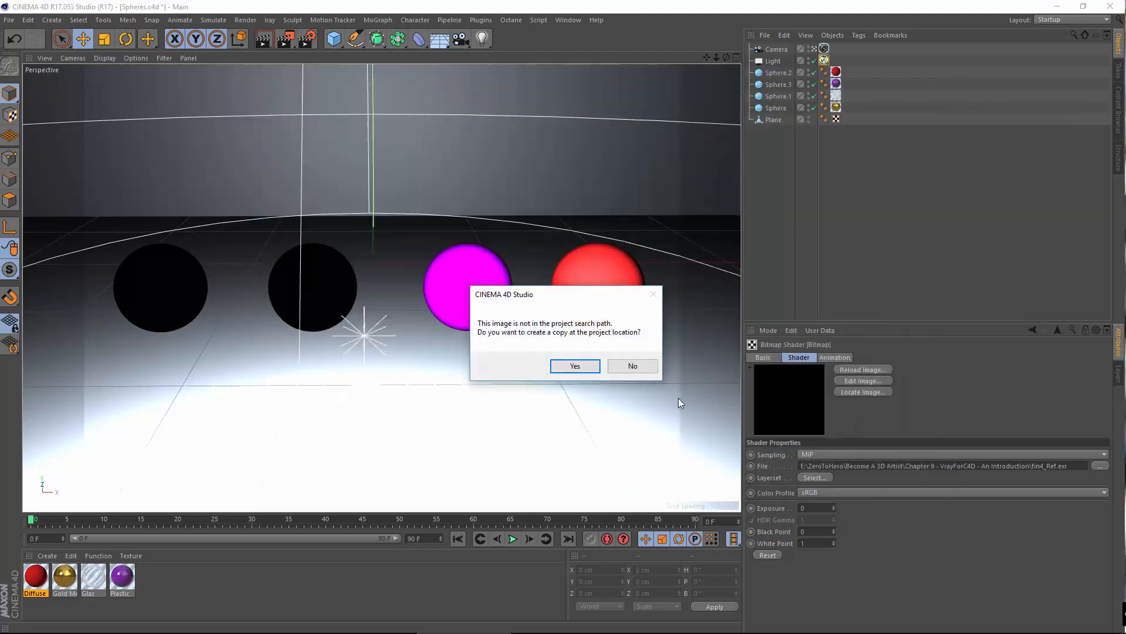
pyautogui.click(575, 366)
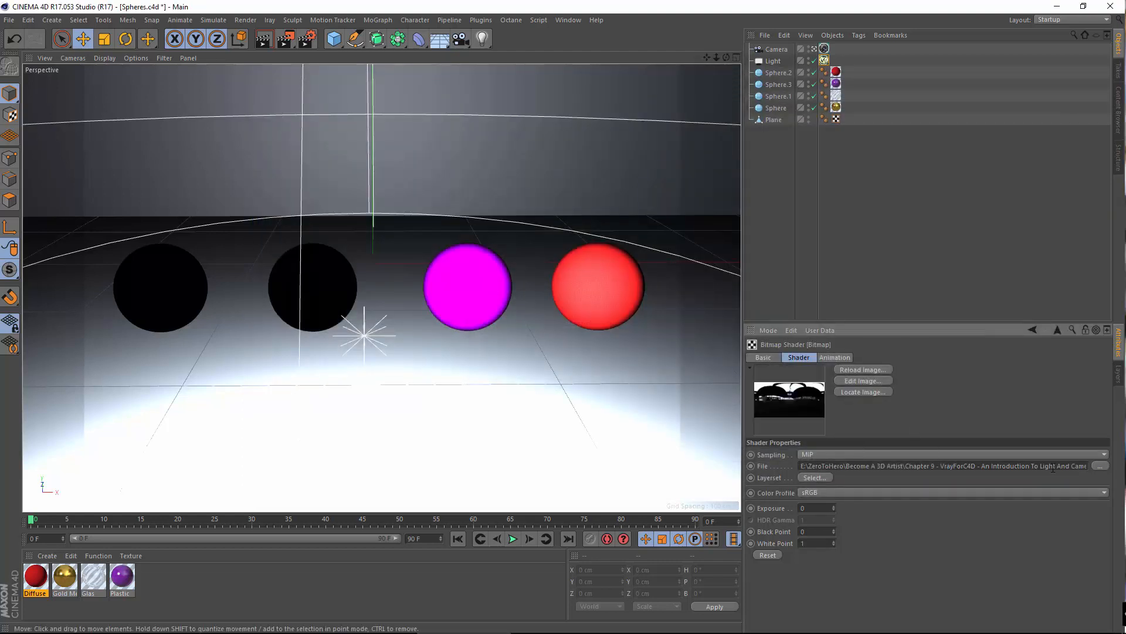
# - Check the dome bitmap's Color Profile options, return to the VrayLight tag, and clear the selection
pyautogui.click(893, 493)
pyautogui.click(822, 528)
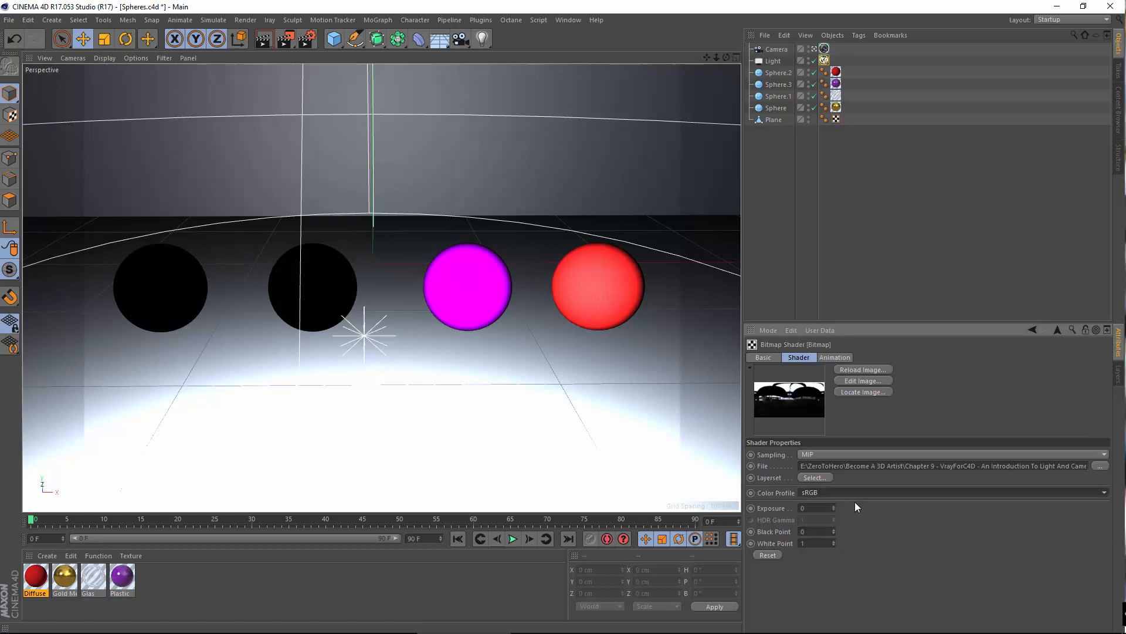
pyautogui.click(1030, 330)
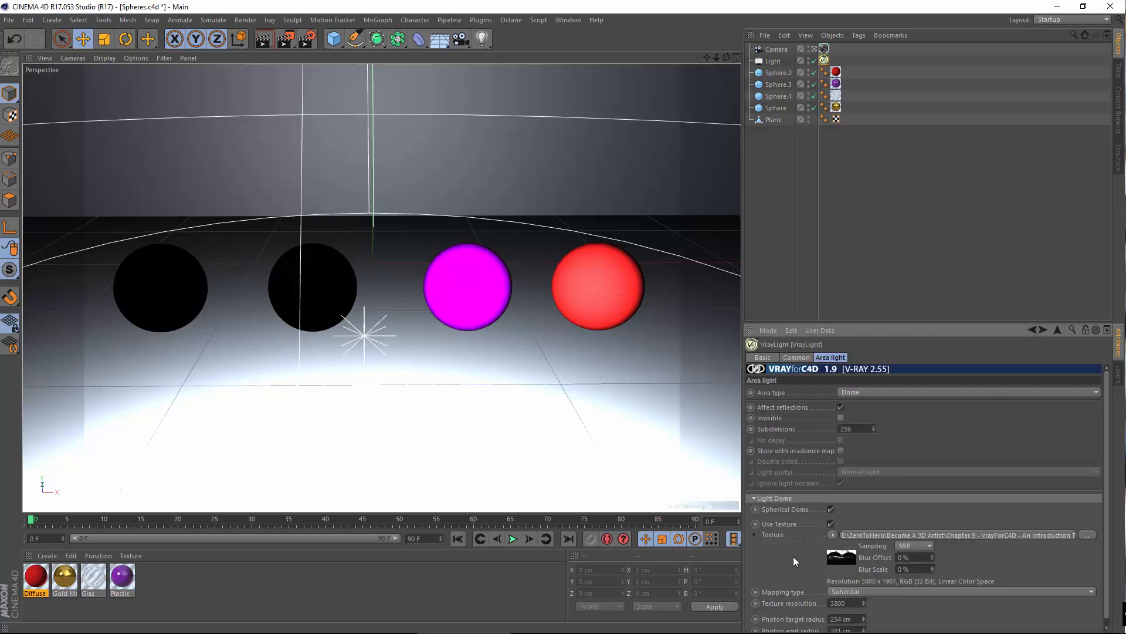
pyautogui.click(819, 356)
pyautogui.click(797, 200)
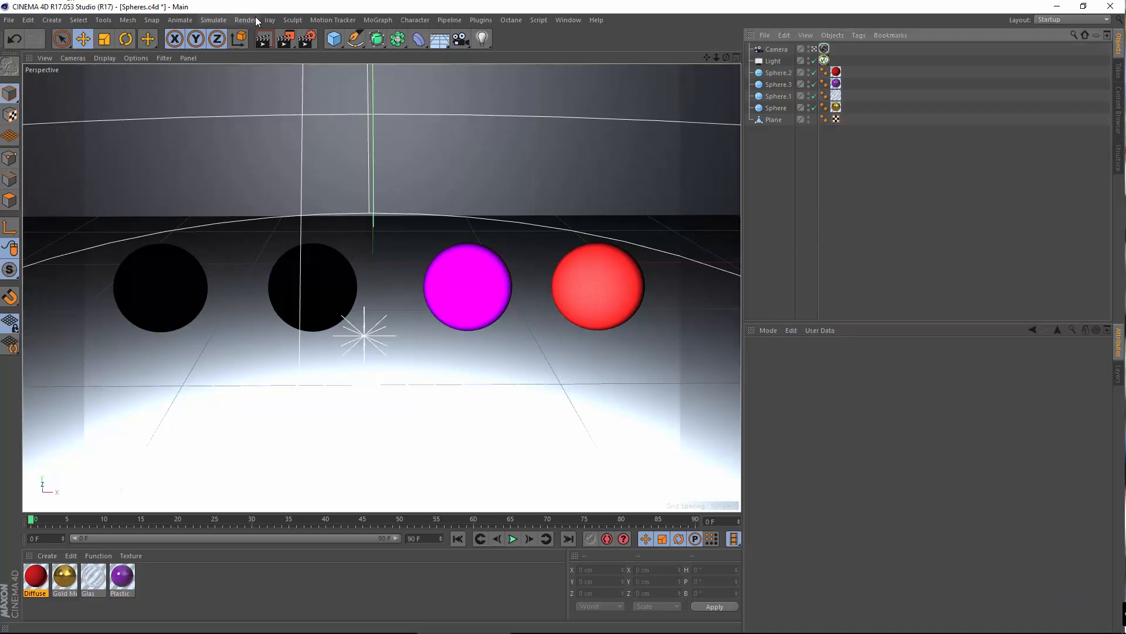
# - Render the scene to the Picture Viewer again, examine the full image and Sample Rate pass, and stop the render
pyautogui.click(213, 20)
pyautogui.moveTo(252, 18)
pyautogui.click(264, 71)
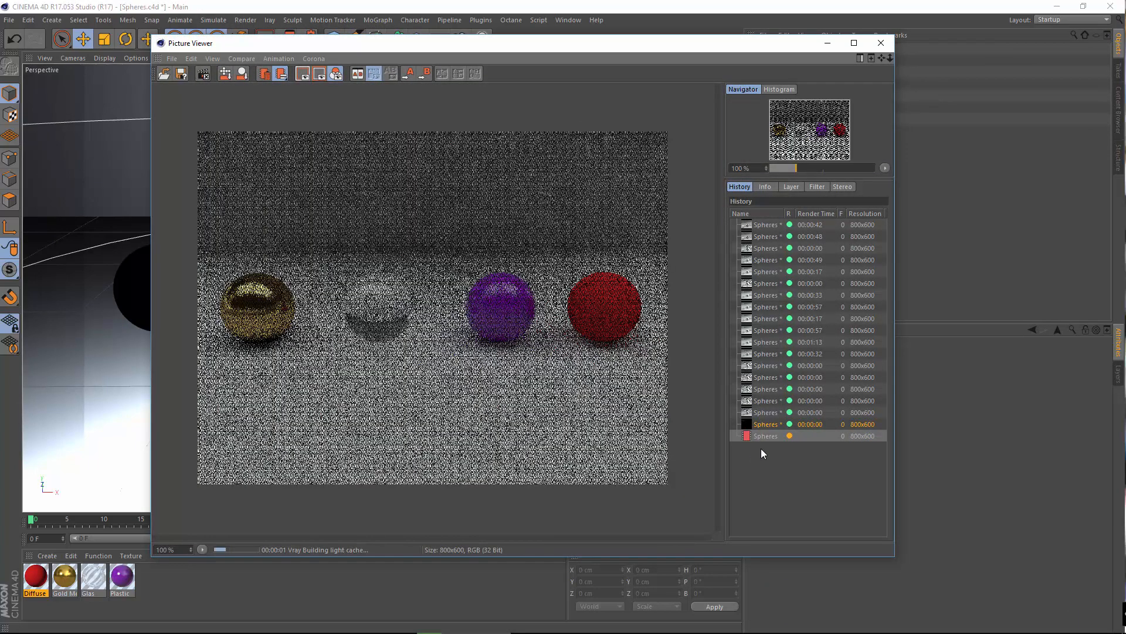
pyautogui.click(798, 185)
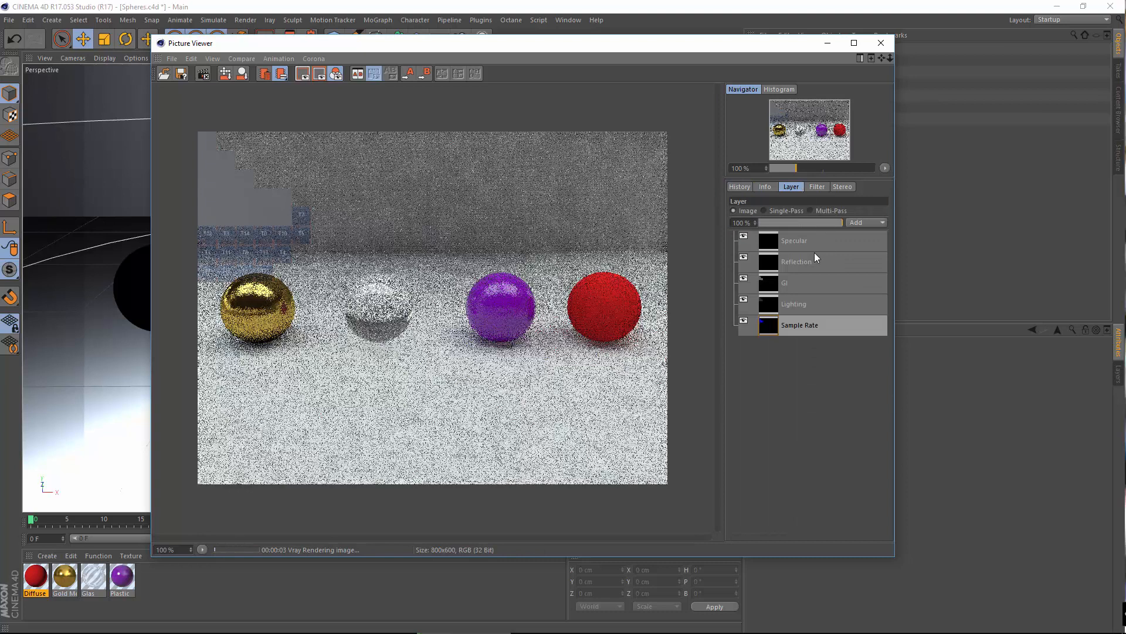
pyautogui.click(776, 210)
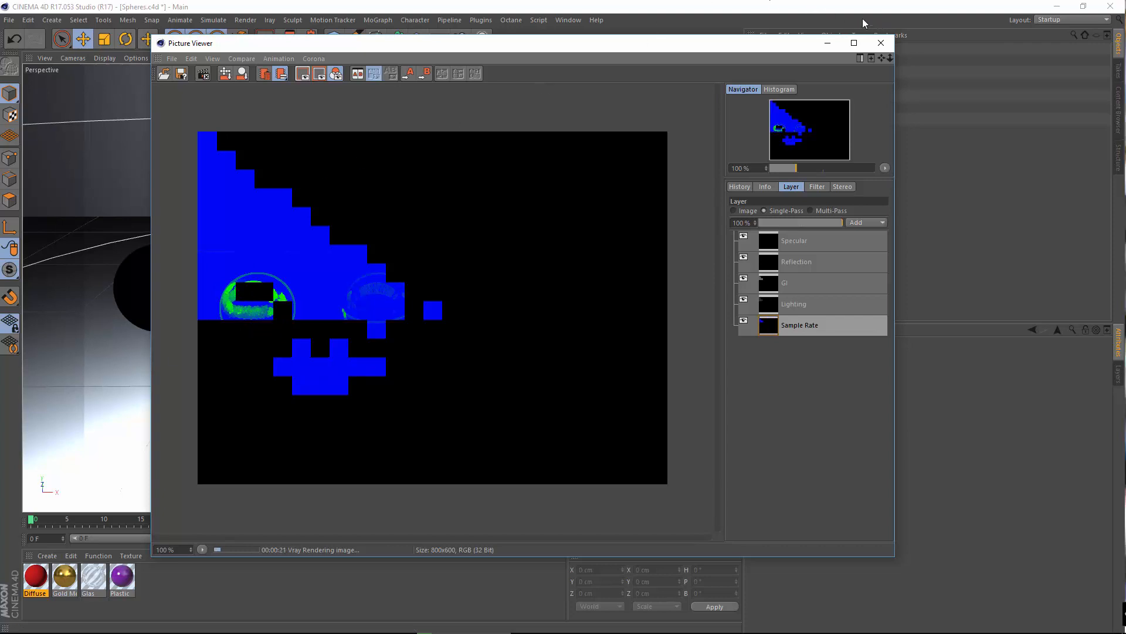
pyautogui.click(881, 43)
pyautogui.click(578, 367)
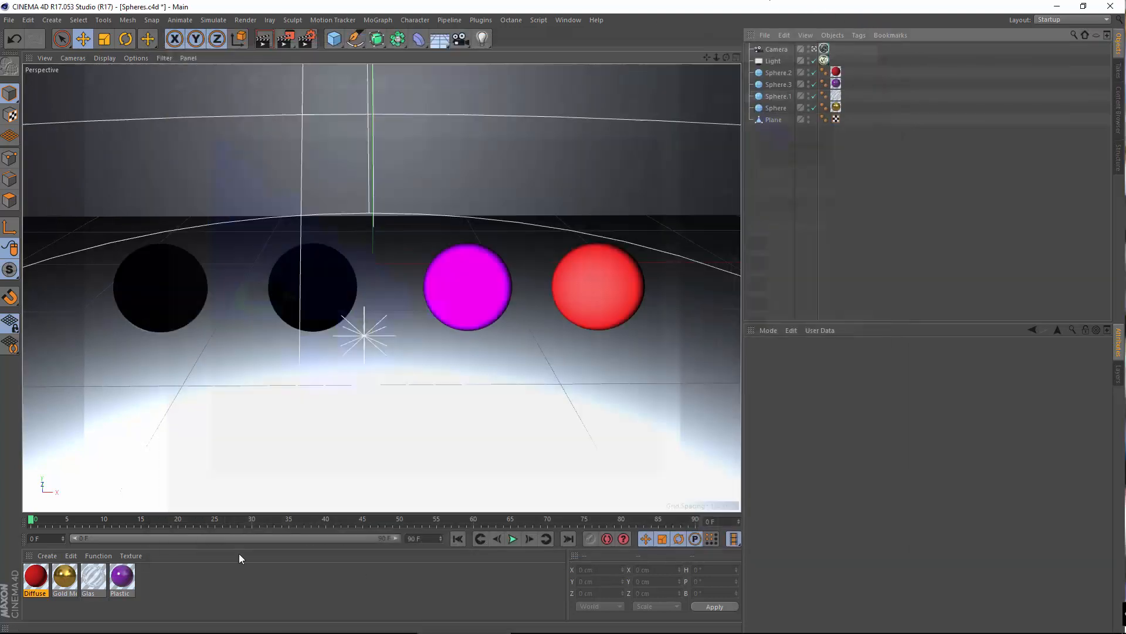
# - Check the Plastic material's Specular Layer 1 and set Glossiness Subdivs to 64 in the Gold Metal material's Specular Layer 1
pyautogui.doubleClick(122, 577)
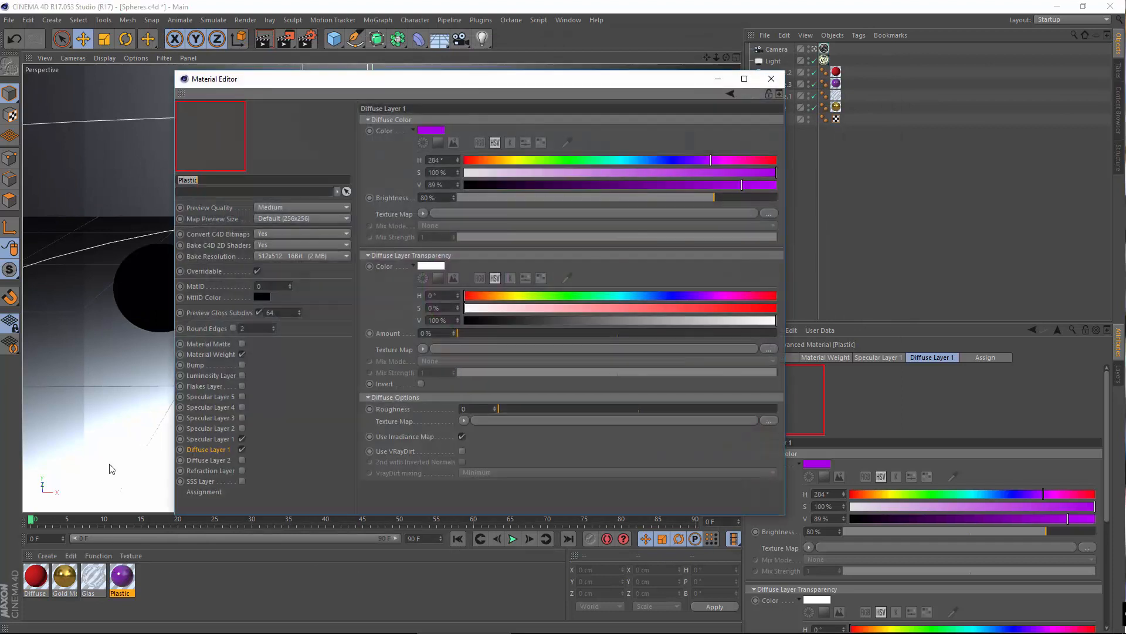
pyautogui.click(218, 448)
pyautogui.click(209, 440)
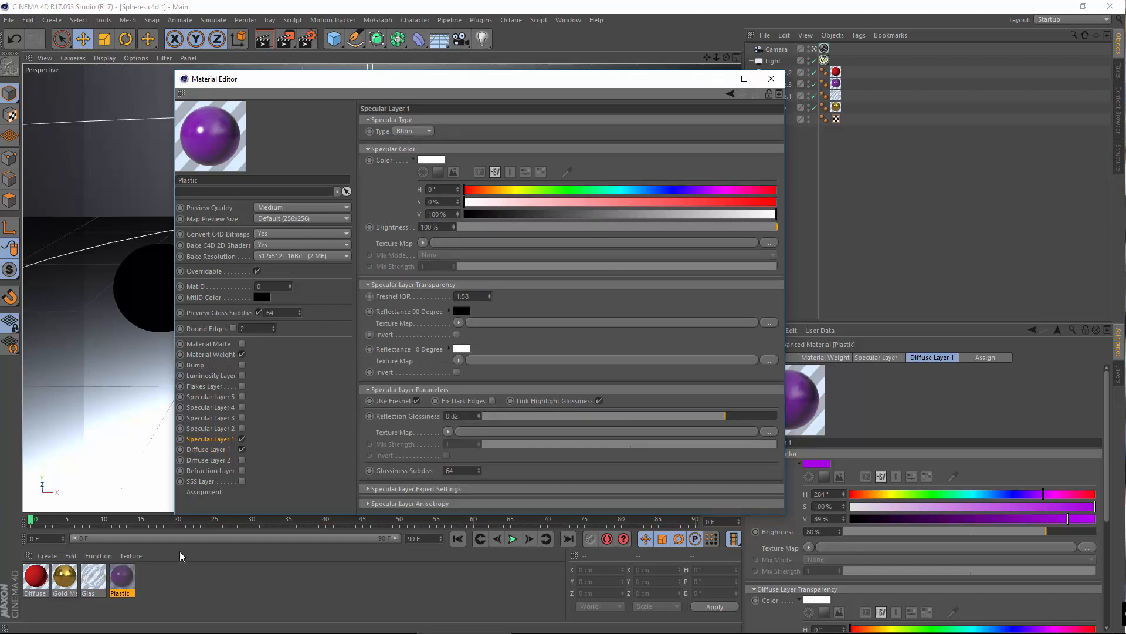
pyautogui.click(64, 577)
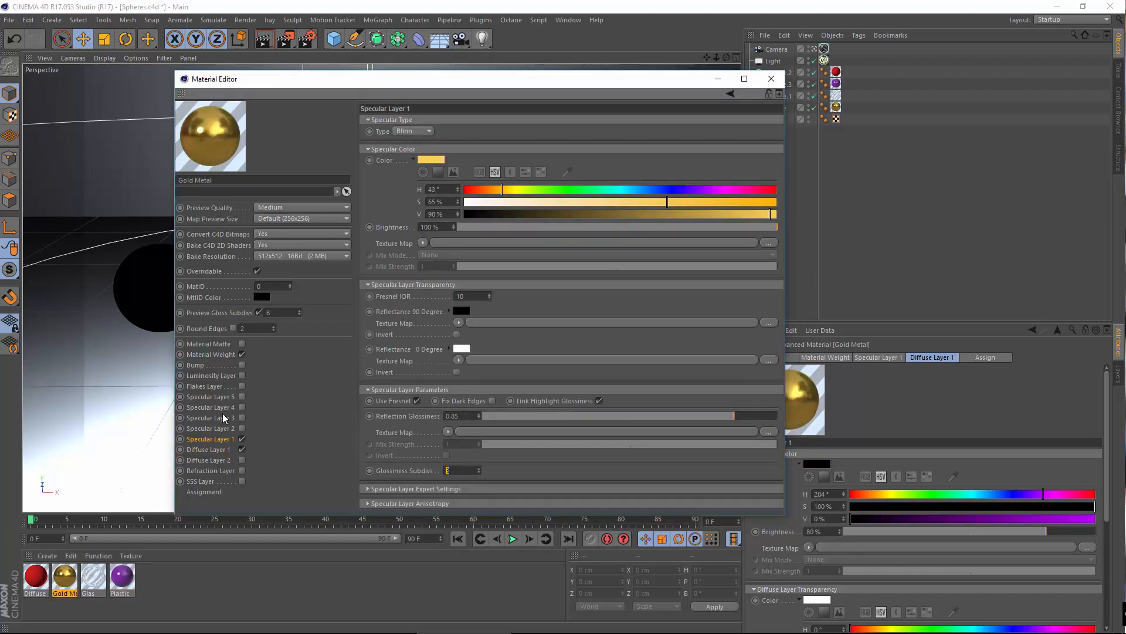
pyautogui.write('64')
pyautogui.press('Return')
pyautogui.click(771, 78)
# - Render the scene to the Picture Viewer and display the full image followed by the single-pass Sample Rate layer
pyautogui.click(242, 20)
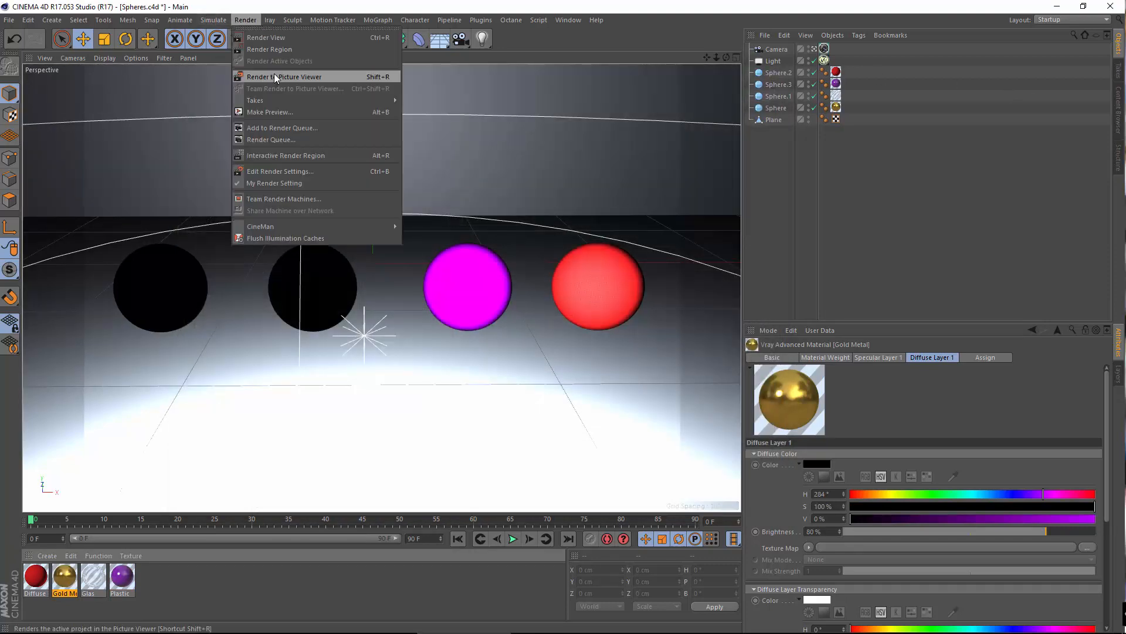
pyautogui.click(274, 73)
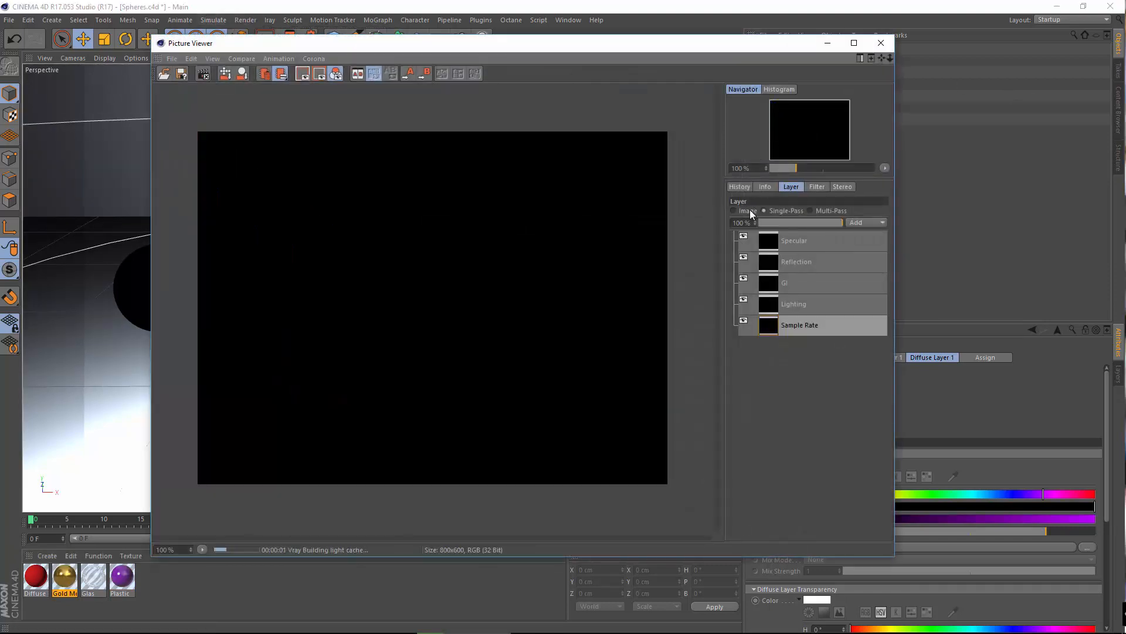
pyautogui.click(748, 210)
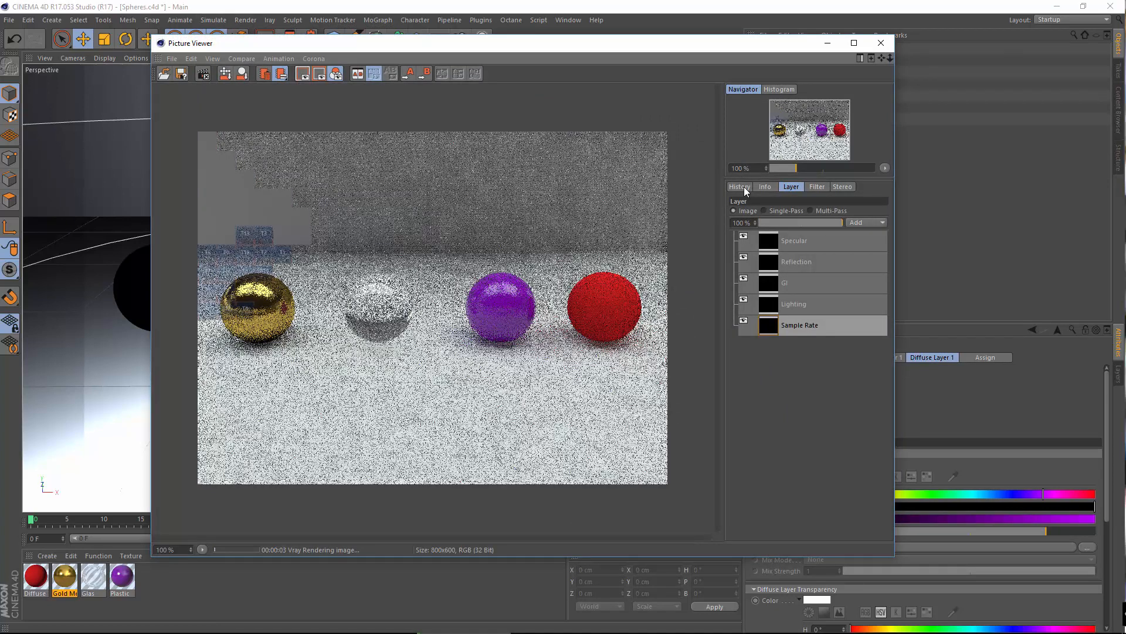
pyautogui.click(790, 210)
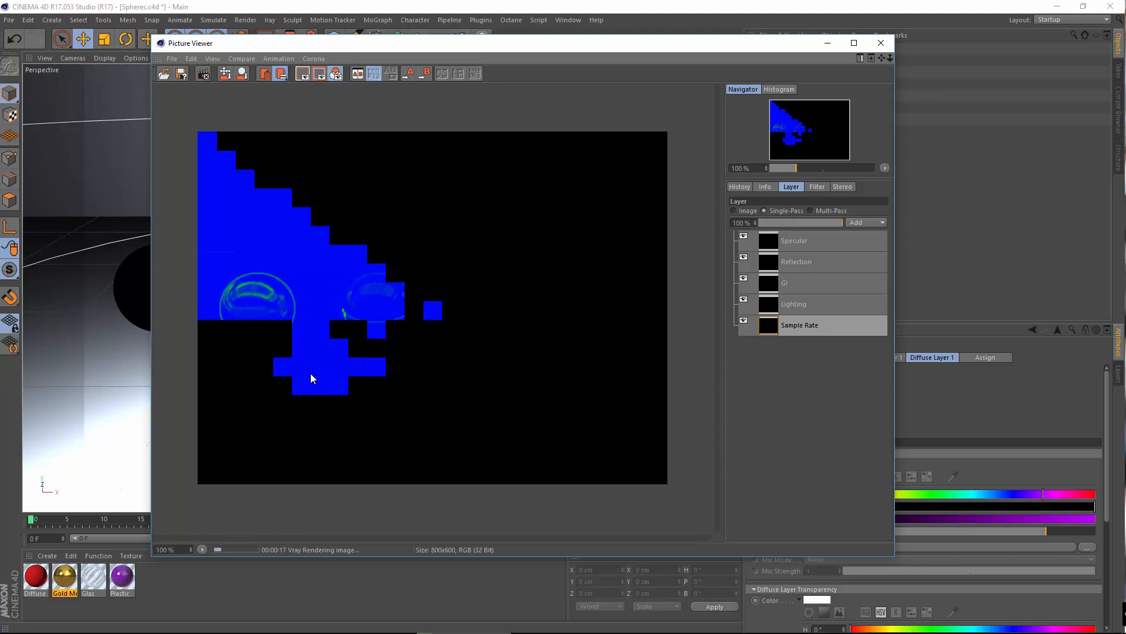
# - Examine the render's GI pass up close for noise and display the Lighting pass
pyautogui.click(776, 285)
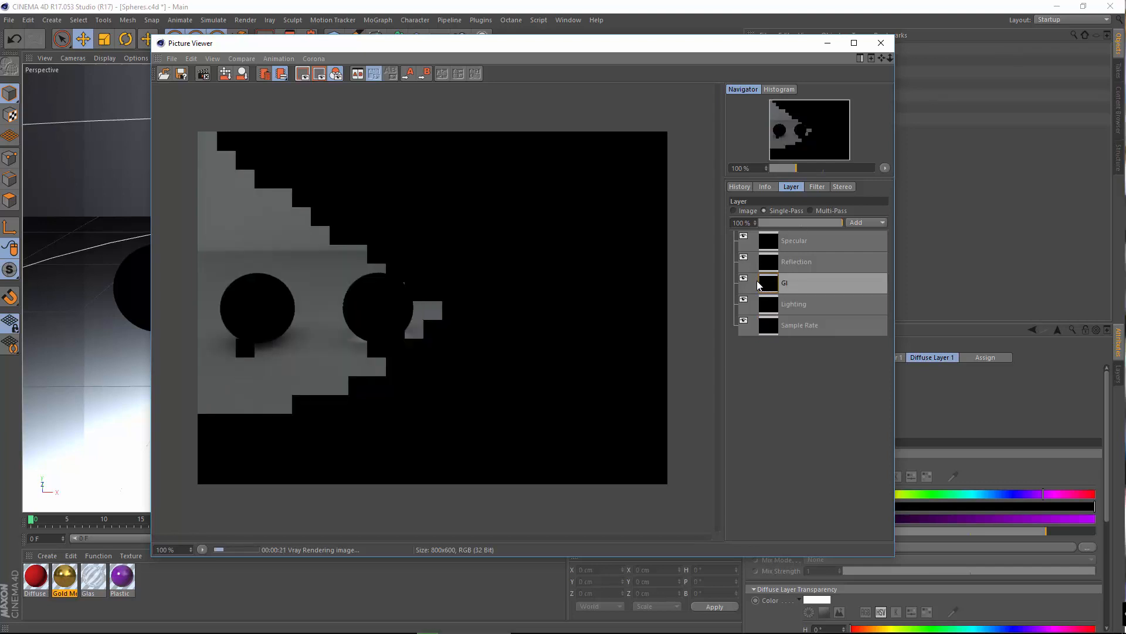
pyautogui.scroll(3, 251, 399)
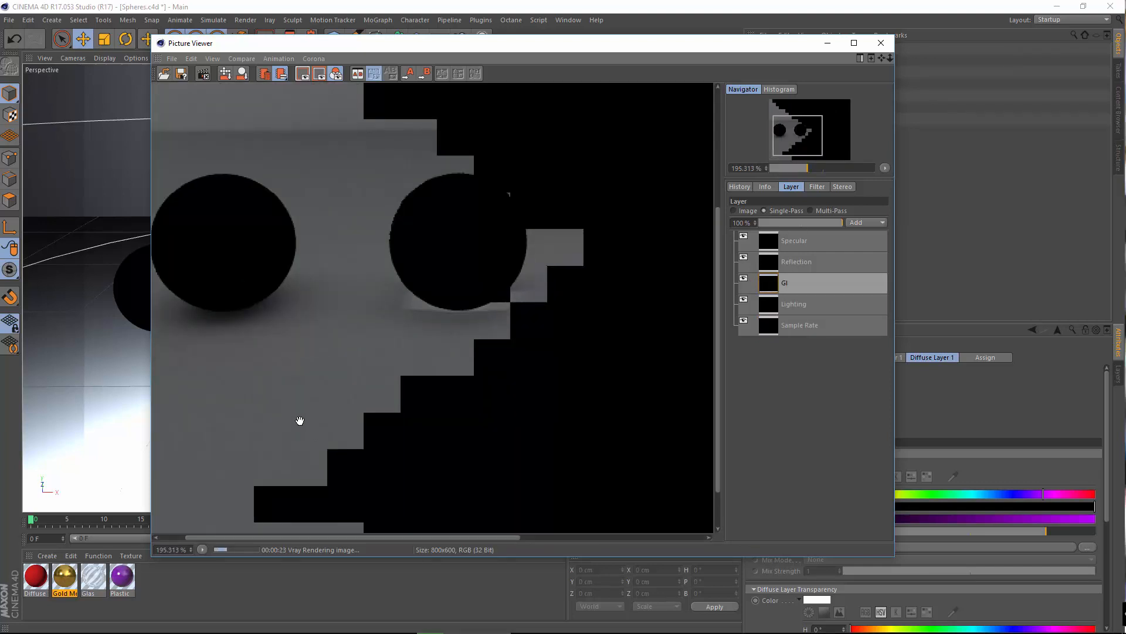
pyautogui.scroll(-3, 319, 432)
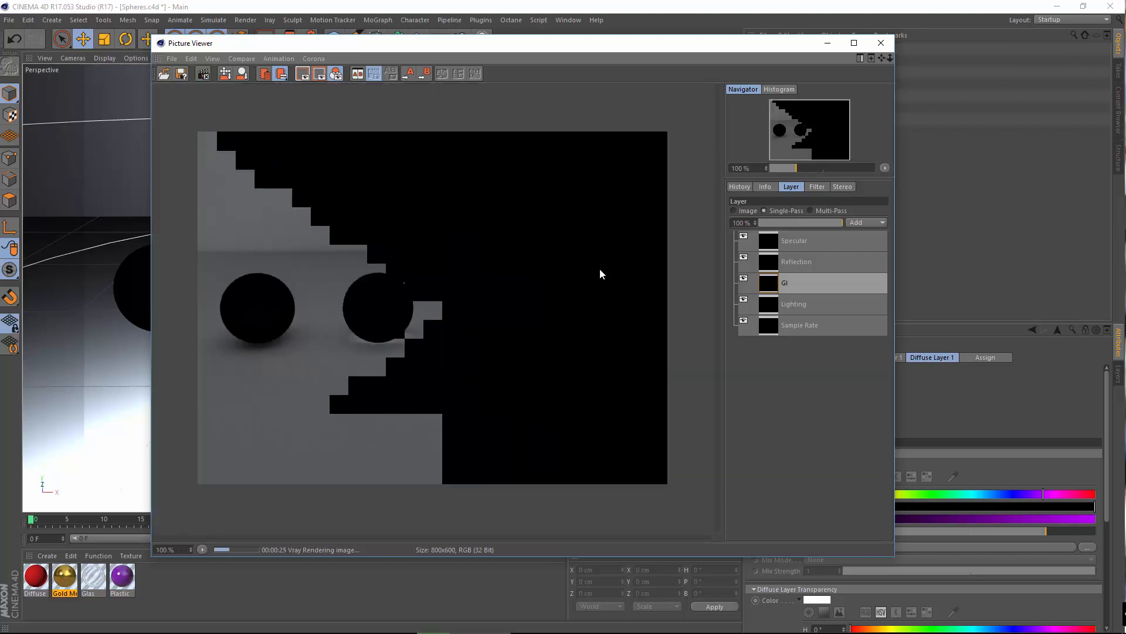
pyautogui.click(767, 312)
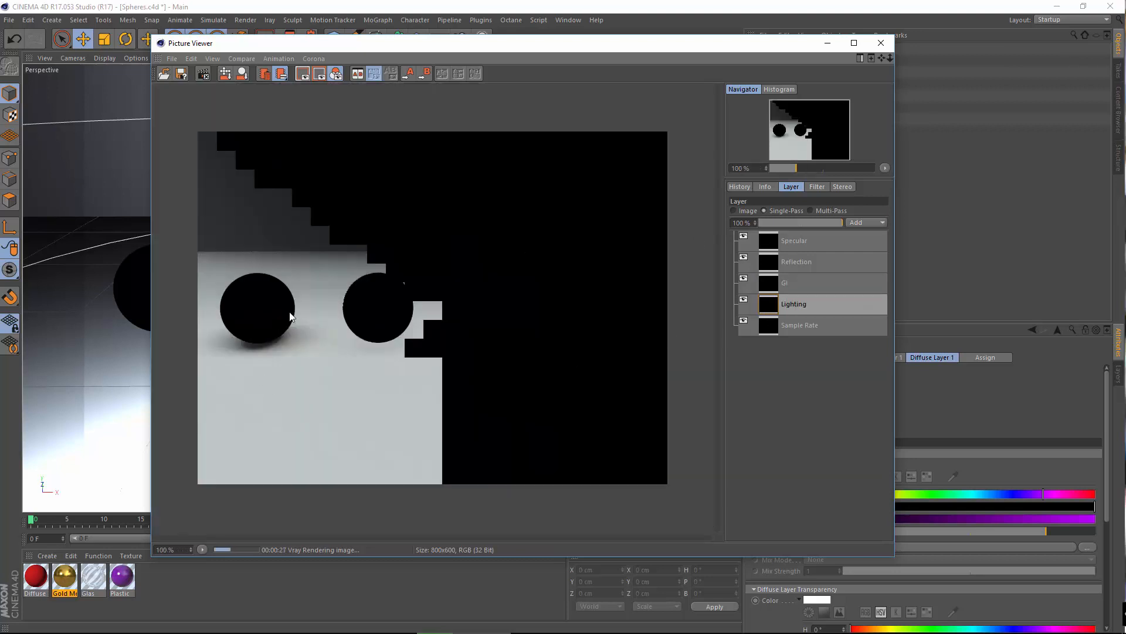
# - Examine the Lighting pass up close, switch back to the full image to inspect the spheres, and close the Picture Viewer
pyautogui.scroll(3, 348, 291)
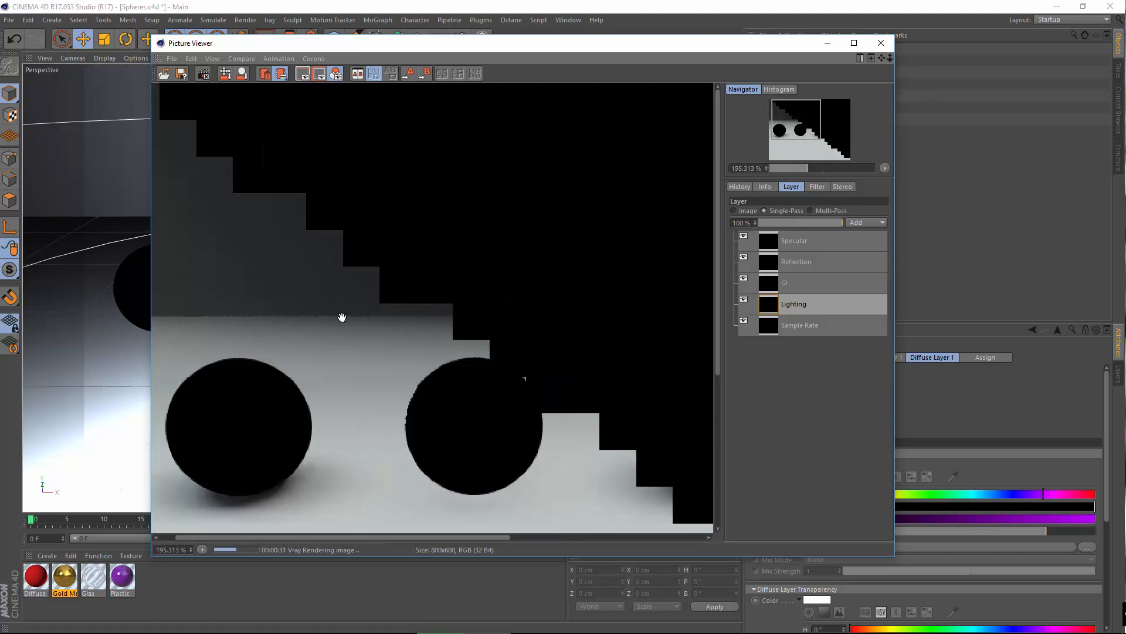
pyautogui.scroll(-1, 298, 269)
pyautogui.scroll(-2, 346, 302)
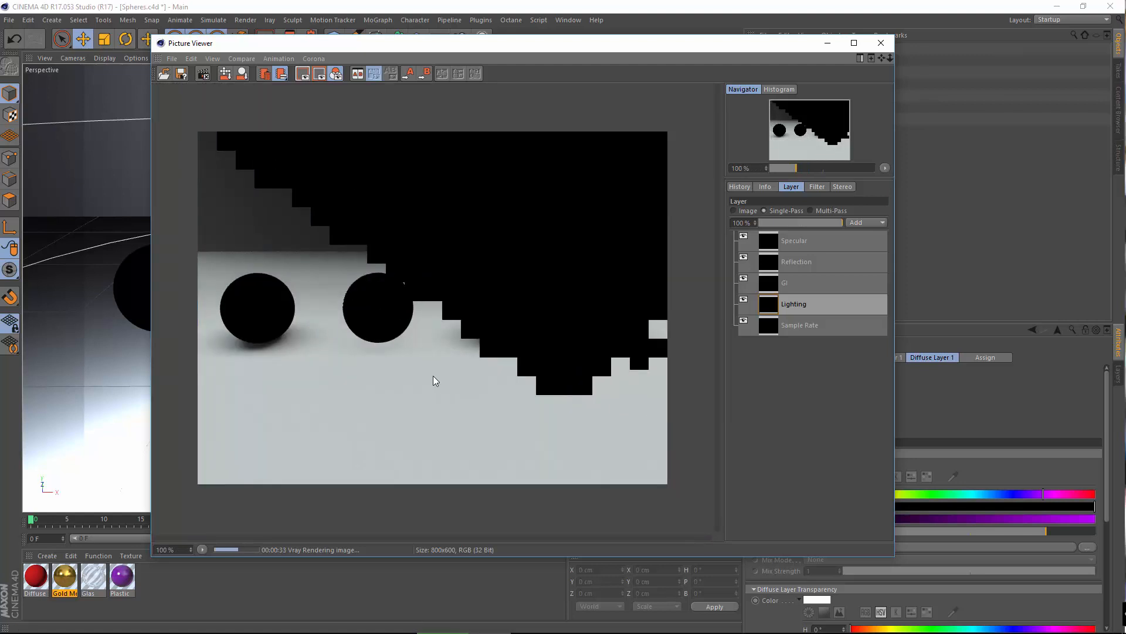
pyautogui.click(750, 211)
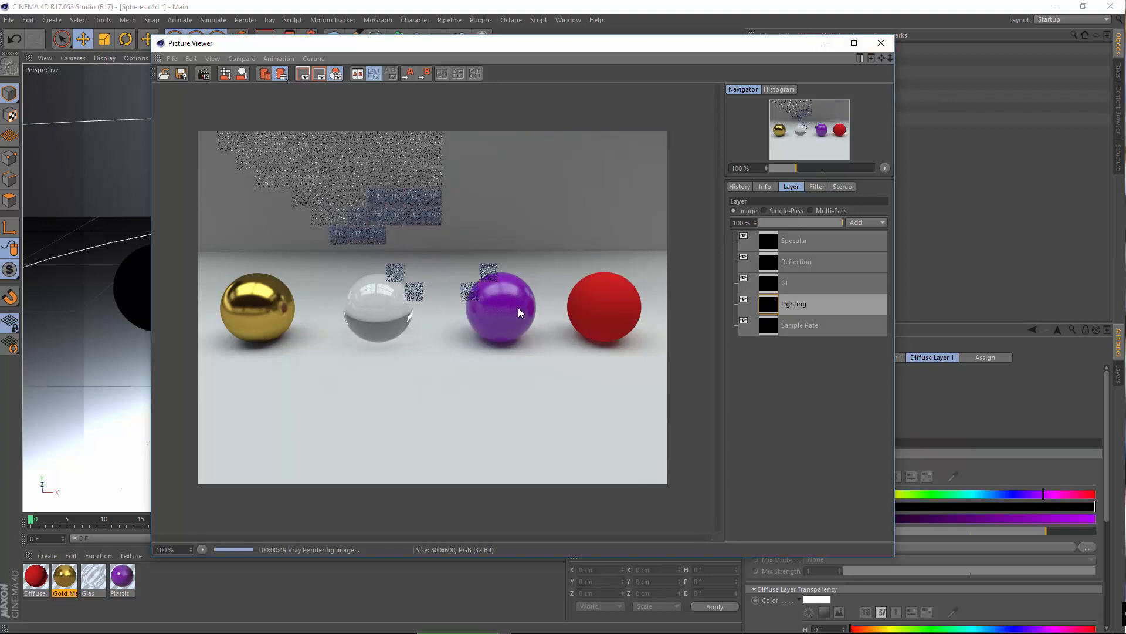
pyautogui.scroll(2, 519, 307)
pyautogui.scroll(-2, 493, 305)
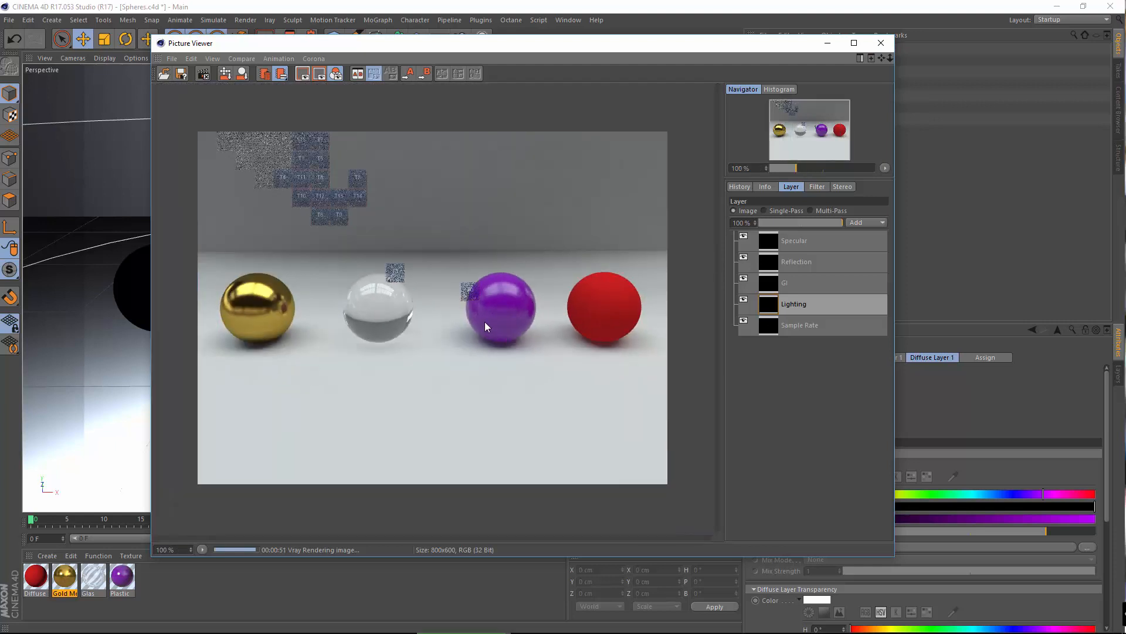
pyautogui.click(881, 42)
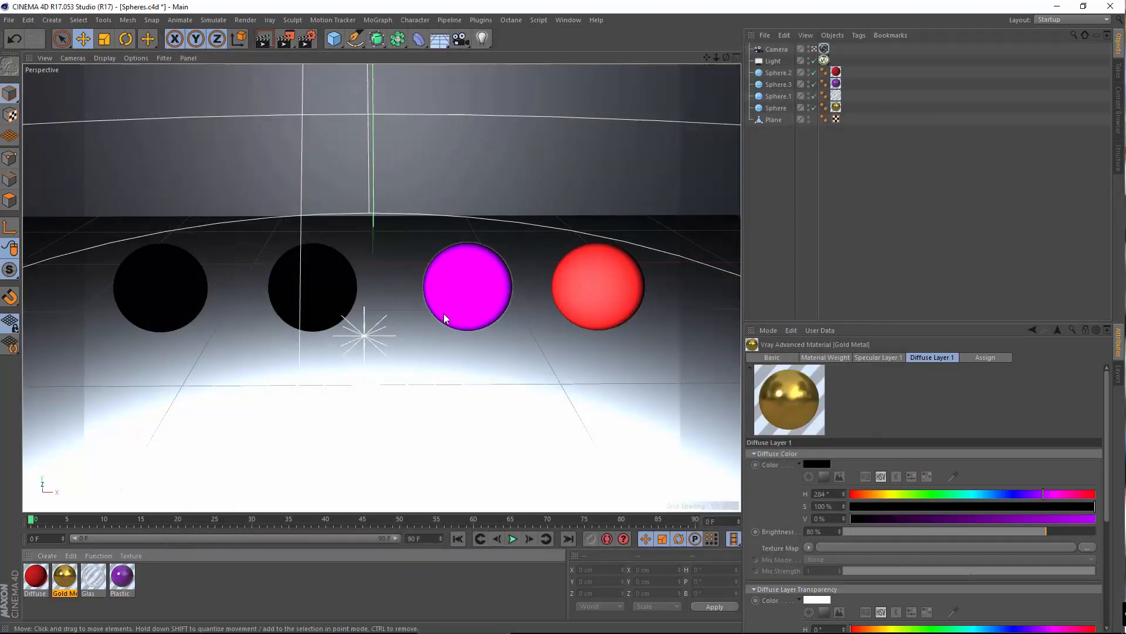
# - Set Glossiness Subdivs to 128 in Specular Layer 1 of both the Plastic and Gold Metal materials
pyautogui.doubleClick(122, 576)
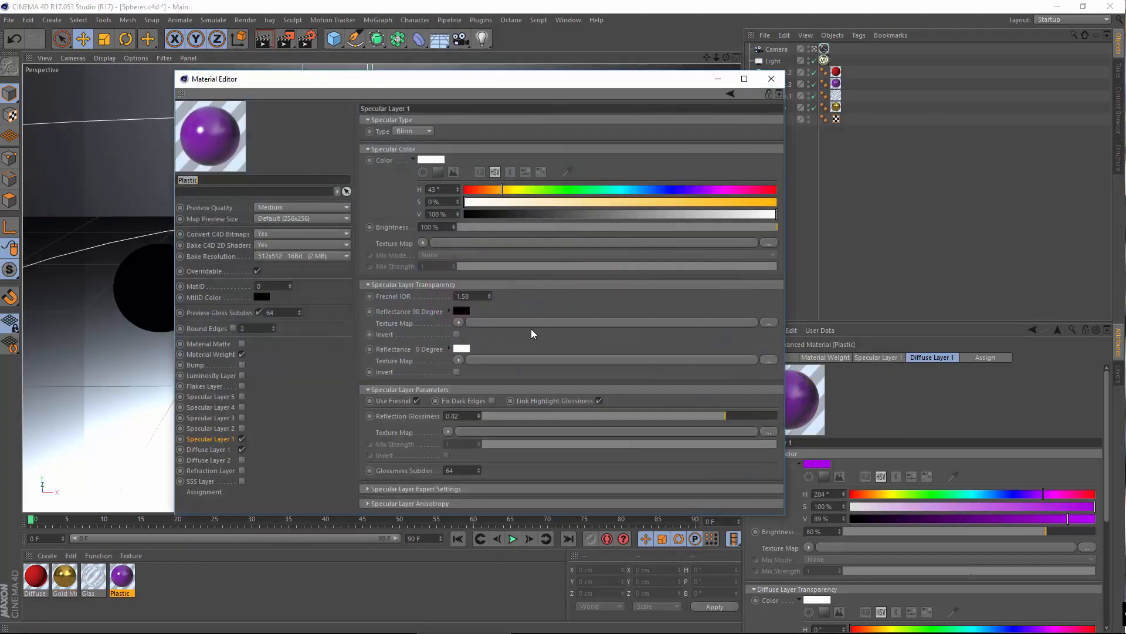
pyautogui.click(498, 468)
pyautogui.write('128')
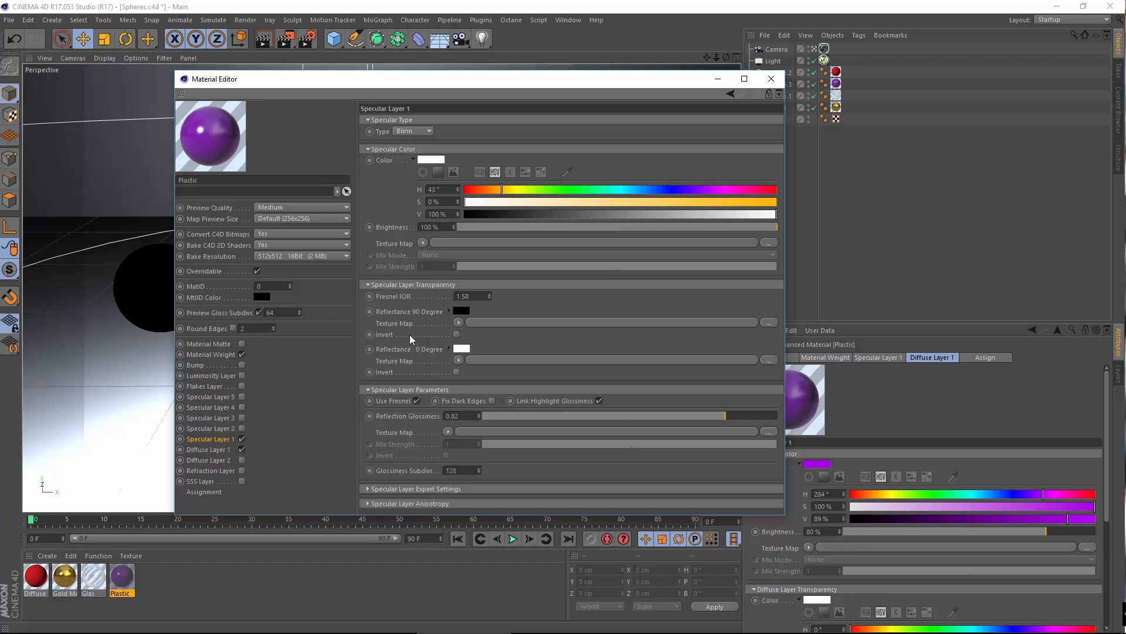
pyautogui.click(64, 576)
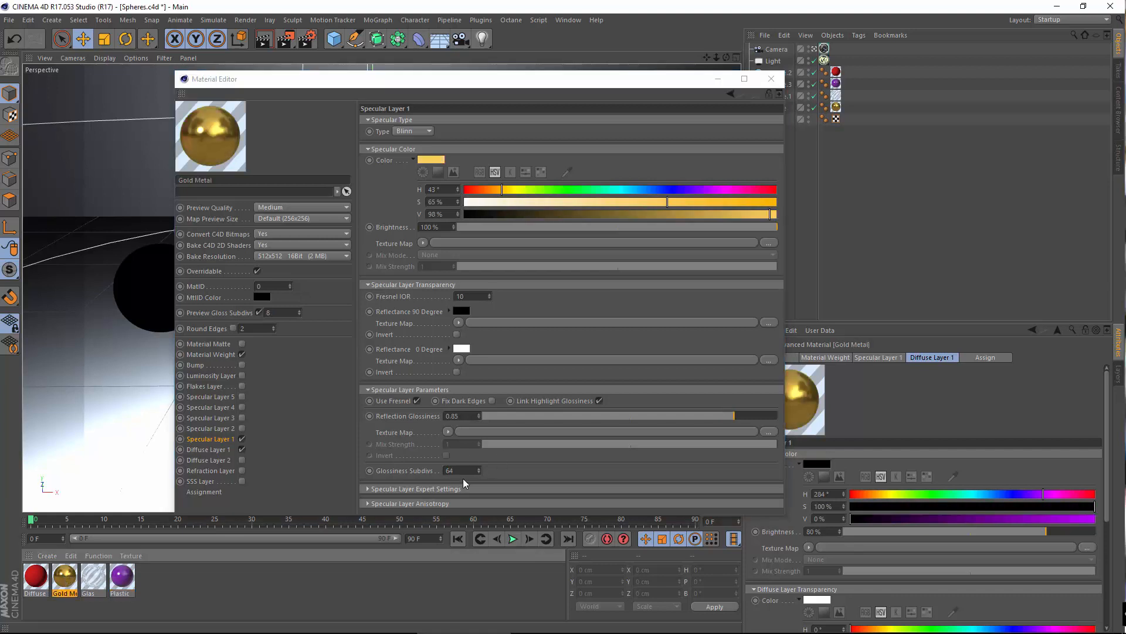
pyautogui.click(450, 470)
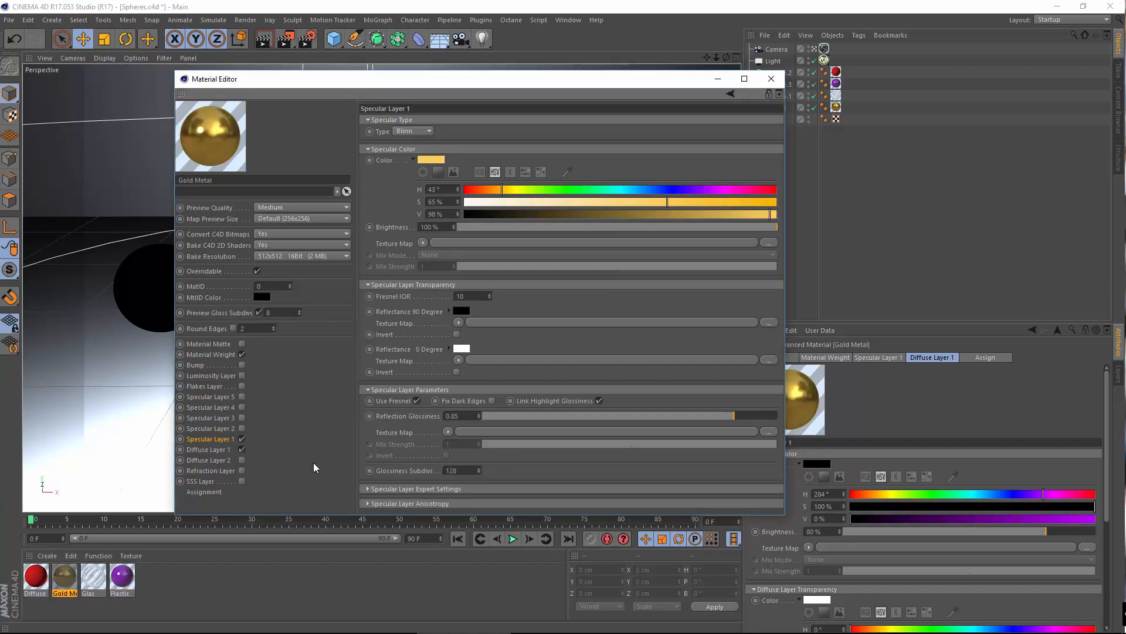
pyautogui.click(771, 79)
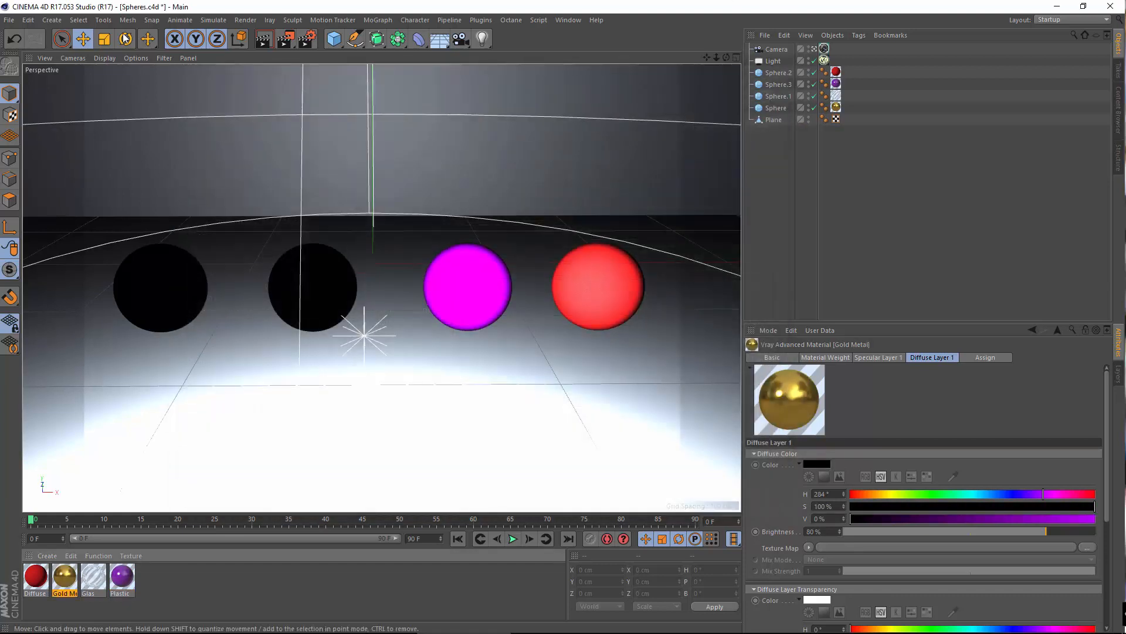
# - Turn off the antialiasing filter in the VrayBridge render settings and close the settings
pyautogui.click(306, 40)
pyautogui.moveTo(415, 152); pyautogui.dragTo(502, 112)
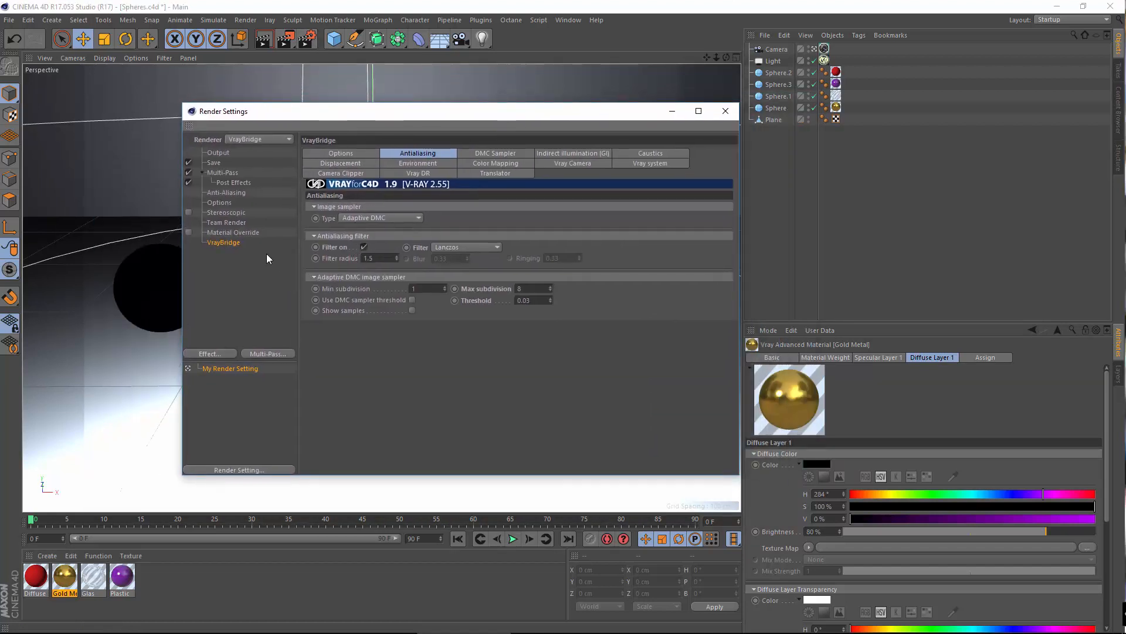
pyautogui.click(363, 247)
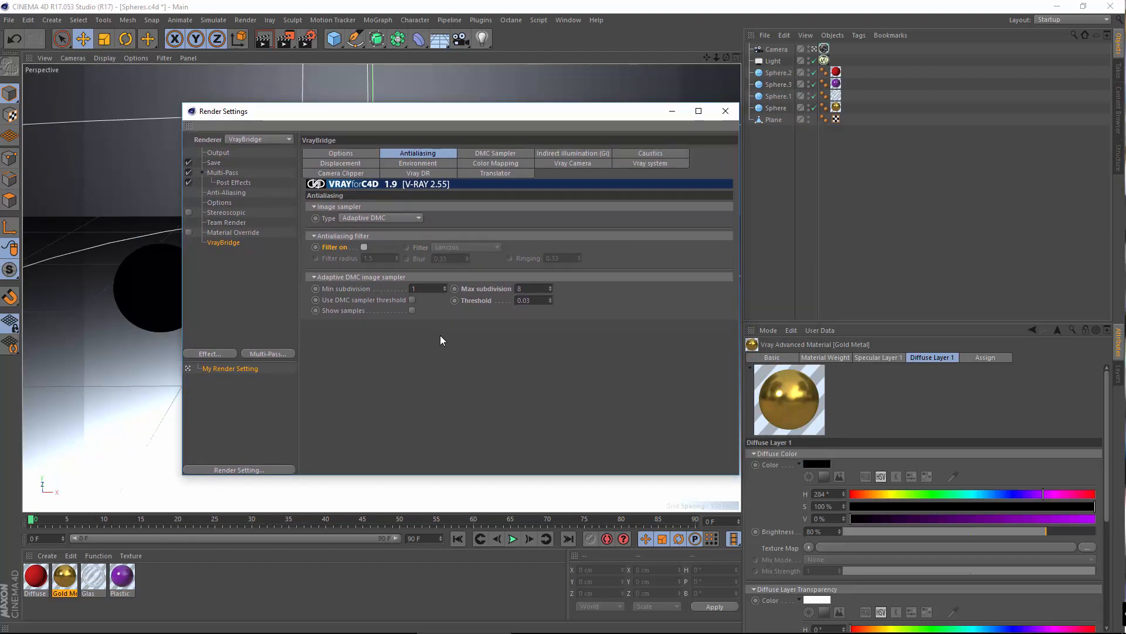
pyautogui.moveTo(351, 118); pyautogui.dragTo(324, 122)
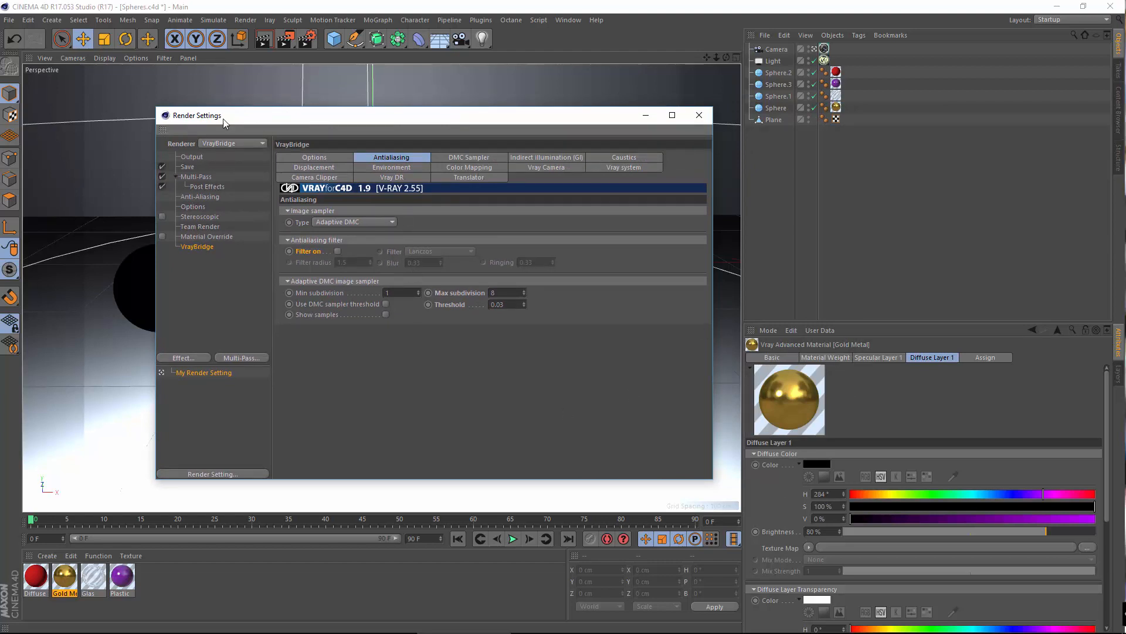
pyautogui.click(699, 115)
# - Leave the scene camera and delete the back wall and overhead polygons of the Plane object, keeping only the floor
pyautogui.click(774, 119)
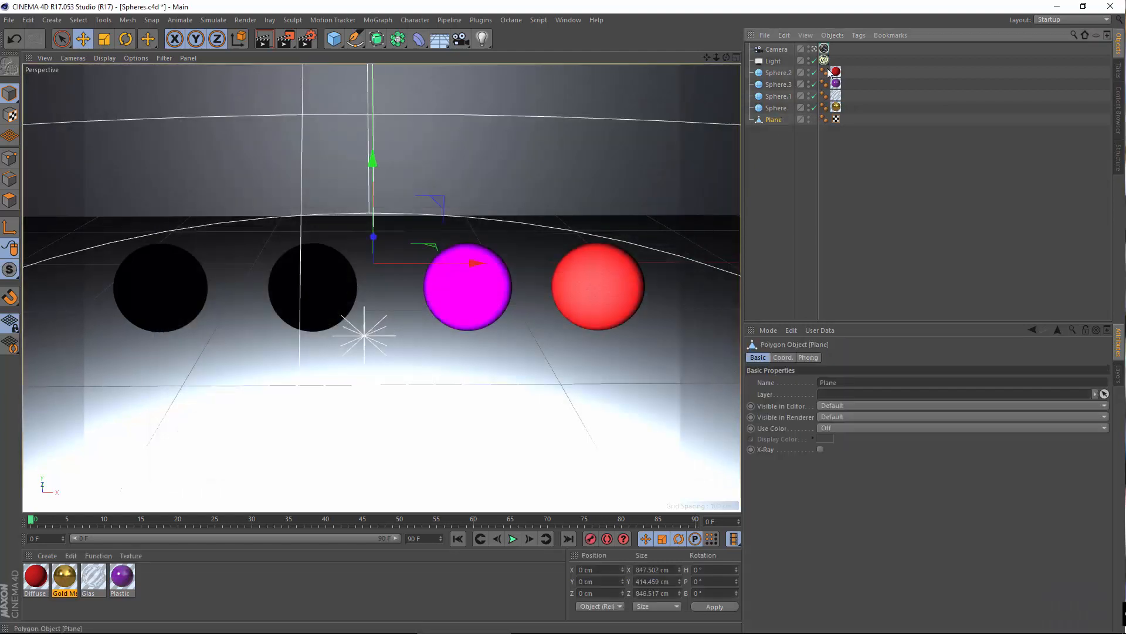
pyautogui.click(815, 49)
pyautogui.keyDown('alt'); pyautogui.moveTo(321, 221); pyautogui.dragTo(411, 235); pyautogui.keyUp('alt')
pyautogui.keyDown('alt'); pyautogui.moveTo(94, 194); pyautogui.dragTo(134, 414, button='middle'); pyautogui.keyUp('alt')
pyautogui.click(8, 199)
pyautogui.keyDown('alt'); pyautogui.moveTo(417, 385); pyautogui.dragTo(400, 307, button='middle'); pyautogui.keyUp('alt')
pyautogui.click(374, 294)
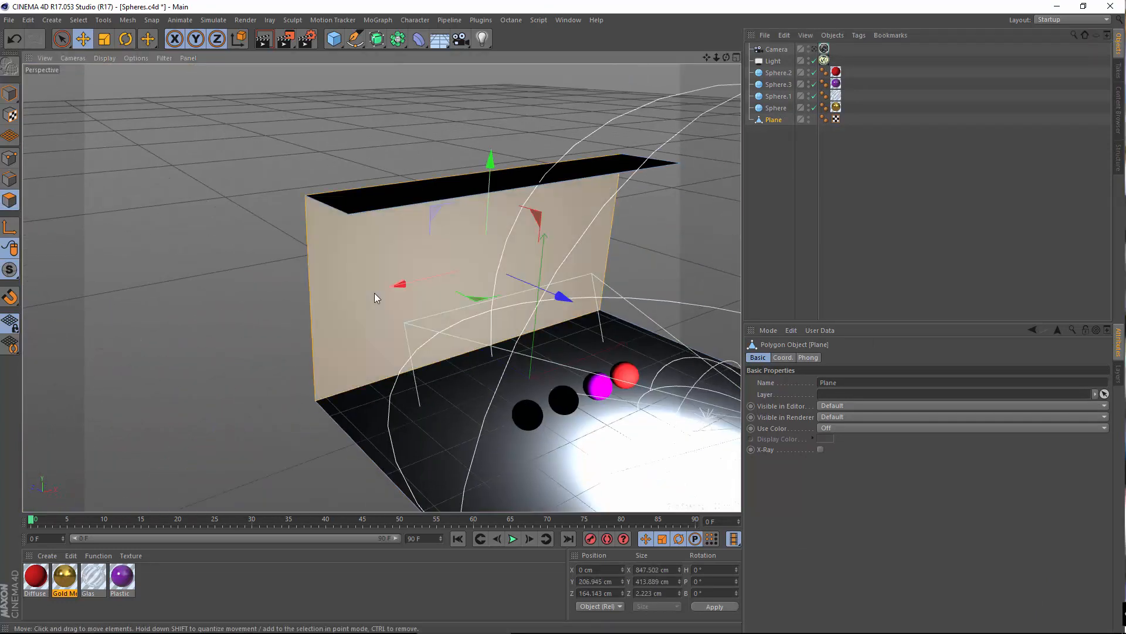
pyautogui.press('Delete')
pyautogui.click(375, 197)
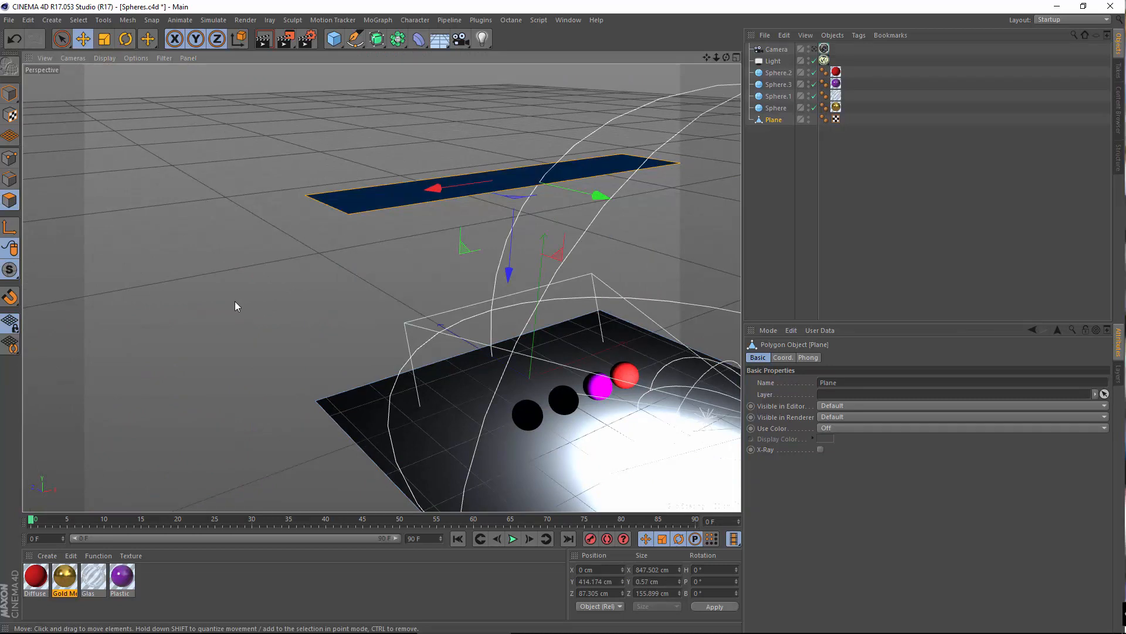
pyautogui.press('Delete')
# - Select all of the Plane's points and optimize them to remove the stray points left by the deleted polygons
pyautogui.click(11, 156)
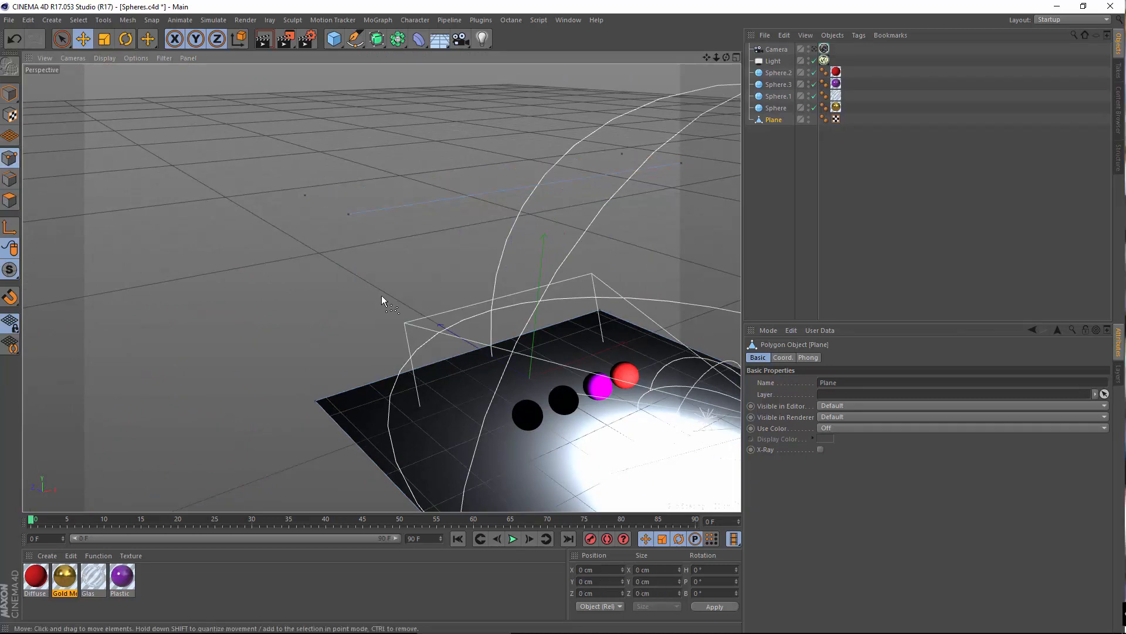
pyautogui.hotkey('ctrl', 'a')
pyautogui.rightClick(280, 244)
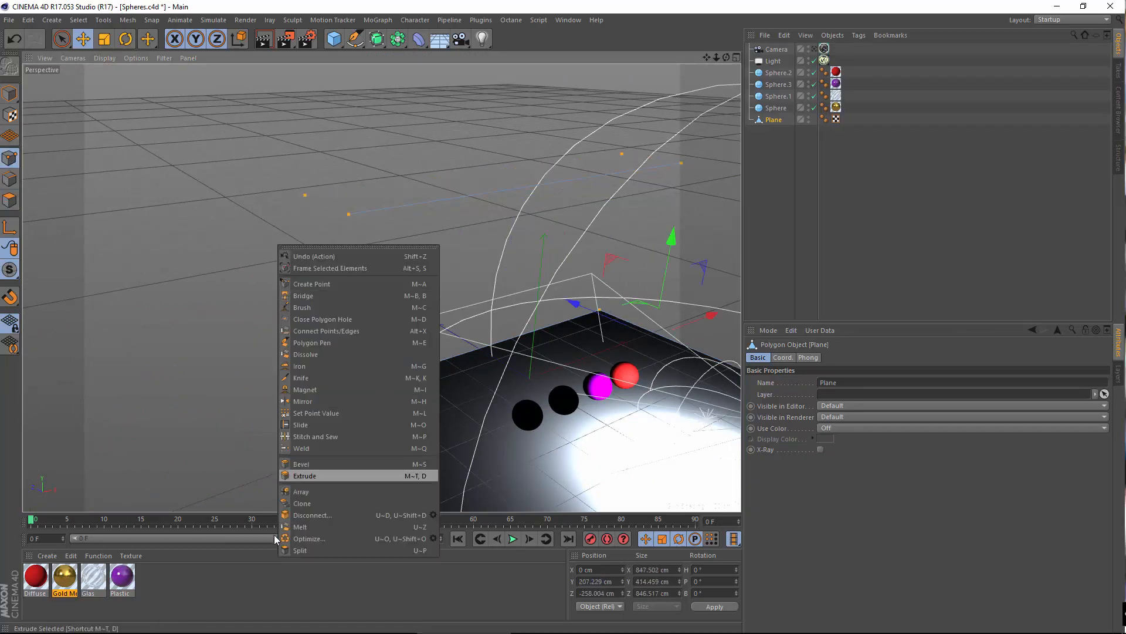
pyautogui.click(311, 538)
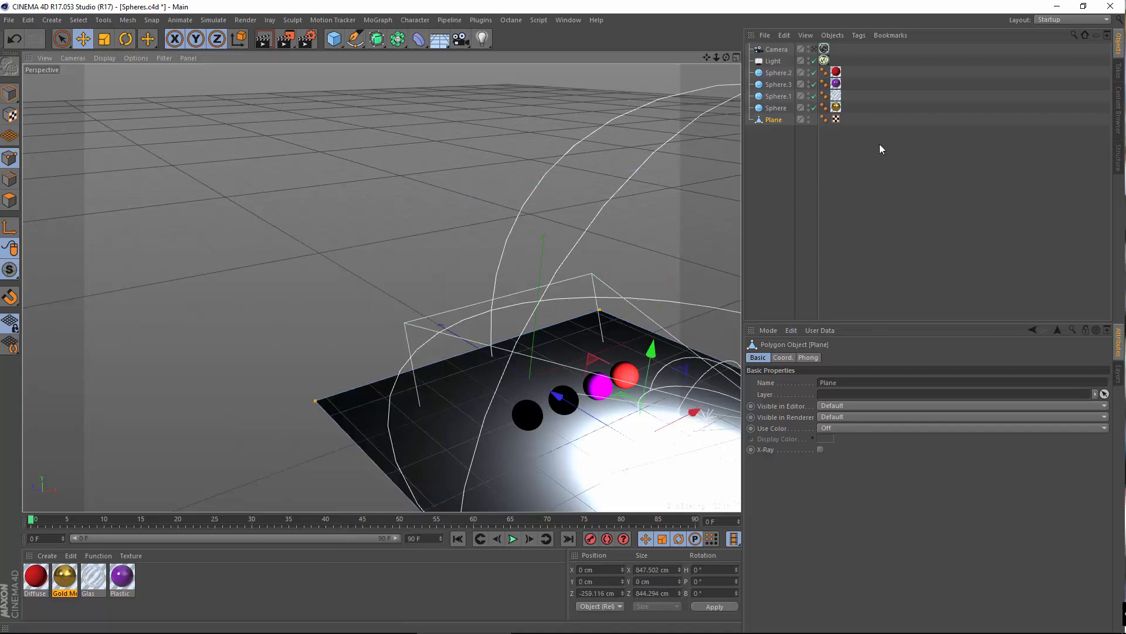
# - Return to the scene camera, lower it to a near-horizontal view of the spheres, render to the Picture Viewer and show the render history
pyautogui.click(813, 50)
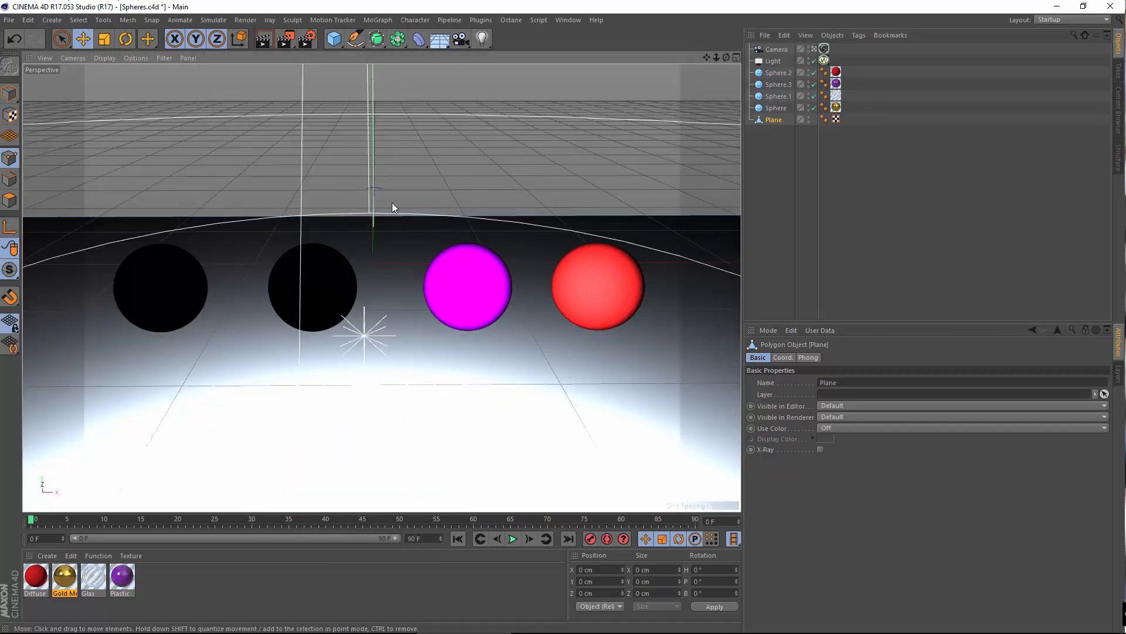
pyautogui.keyDown('alt'); pyautogui.moveTo(389, 212); pyautogui.dragTo(381, 327); pyautogui.keyUp('alt')
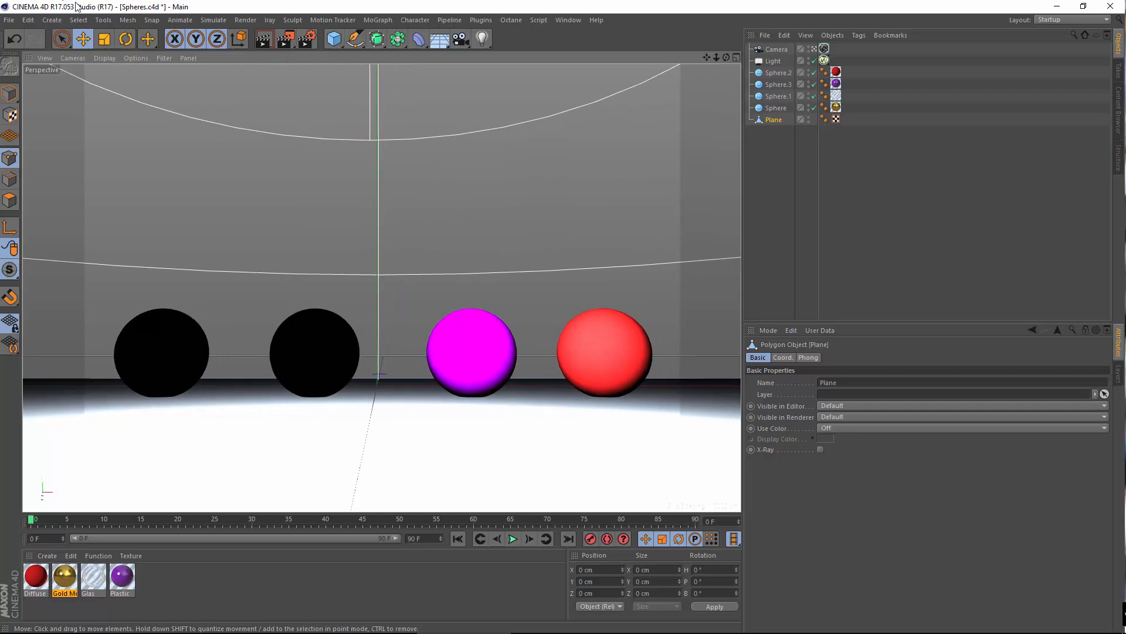
pyautogui.click(246, 21)
pyautogui.click(269, 82)
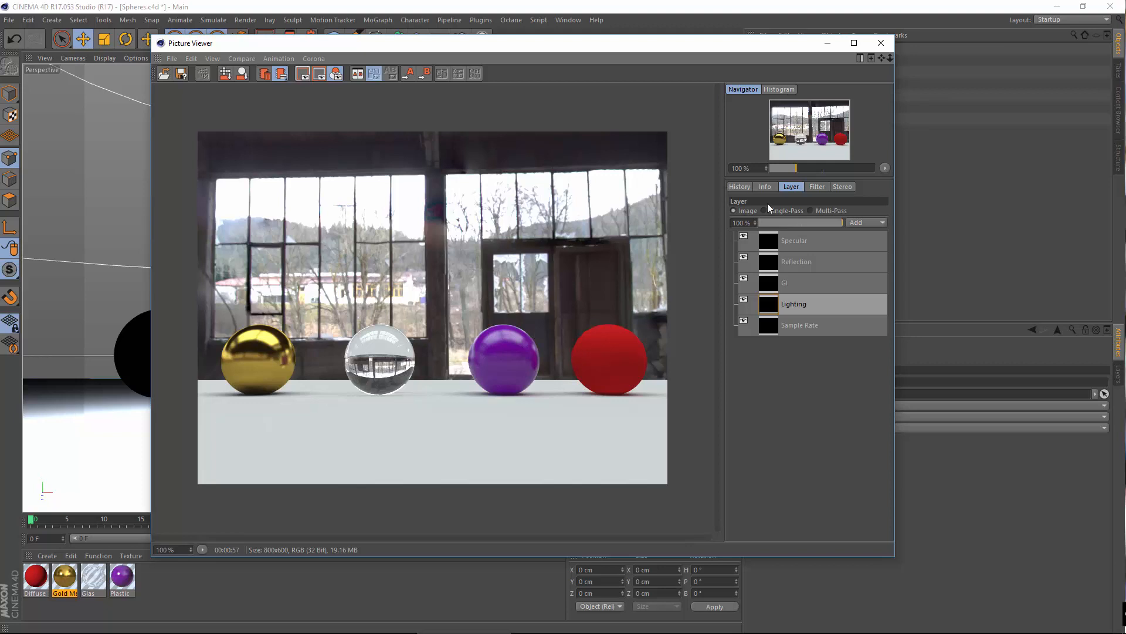
pyautogui.click(741, 187)
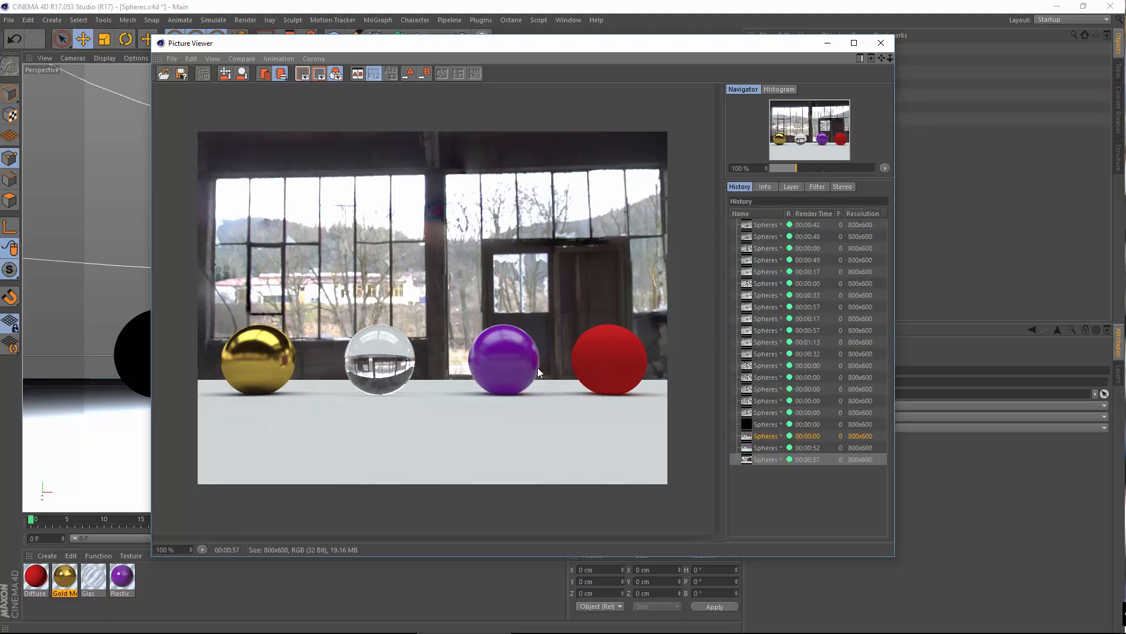
# - Set the Plastic material's Fresnel IOR to 1.82 and slightly raise its Reflection Glossiness in Specular Layer 1
pyautogui.click(115, 593)
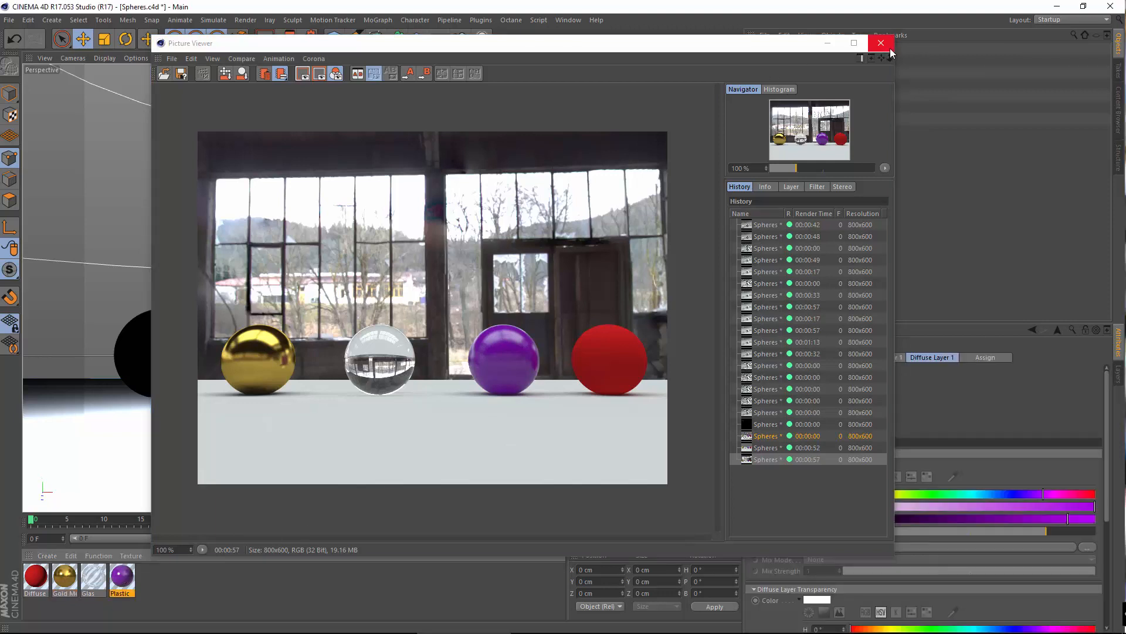
pyautogui.click(890, 48)
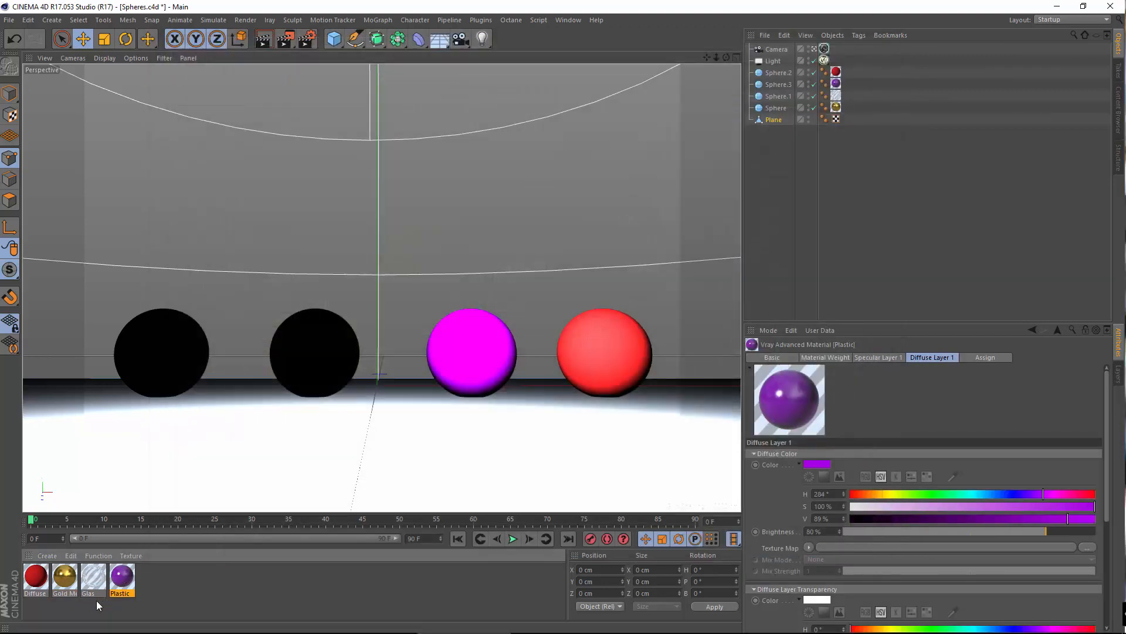
pyautogui.doubleClick(118, 578)
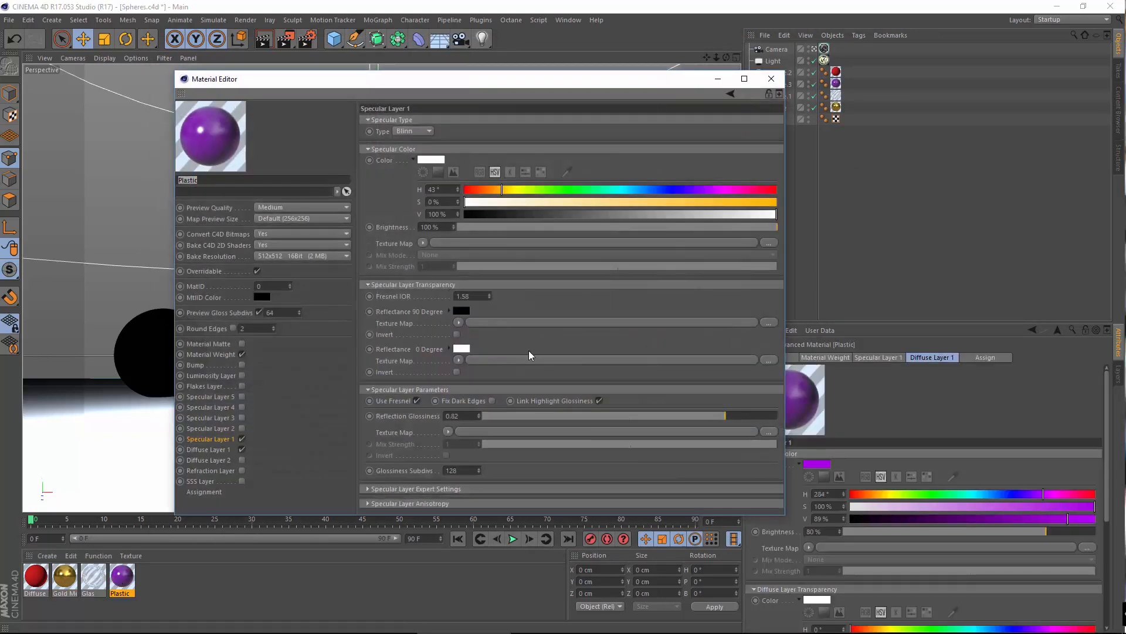
pyautogui.doubleClick(463, 298)
pyautogui.write('82')
pyautogui.press('Return')
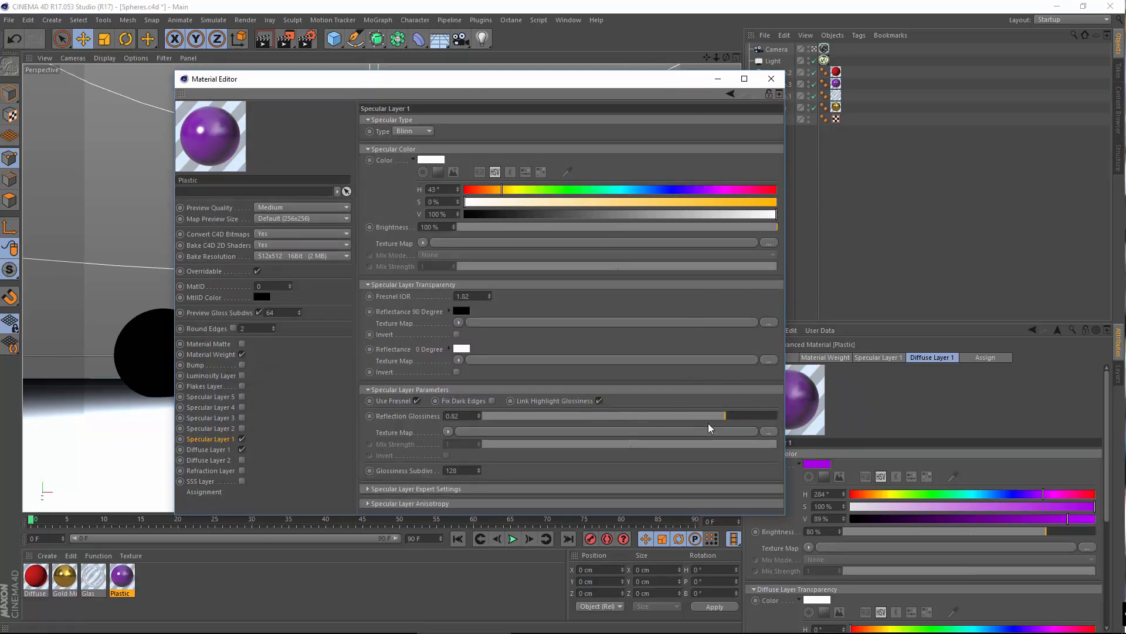
pyautogui.moveTo(726, 415); pyautogui.dragTo(748, 426)
pyautogui.click(783, 82)
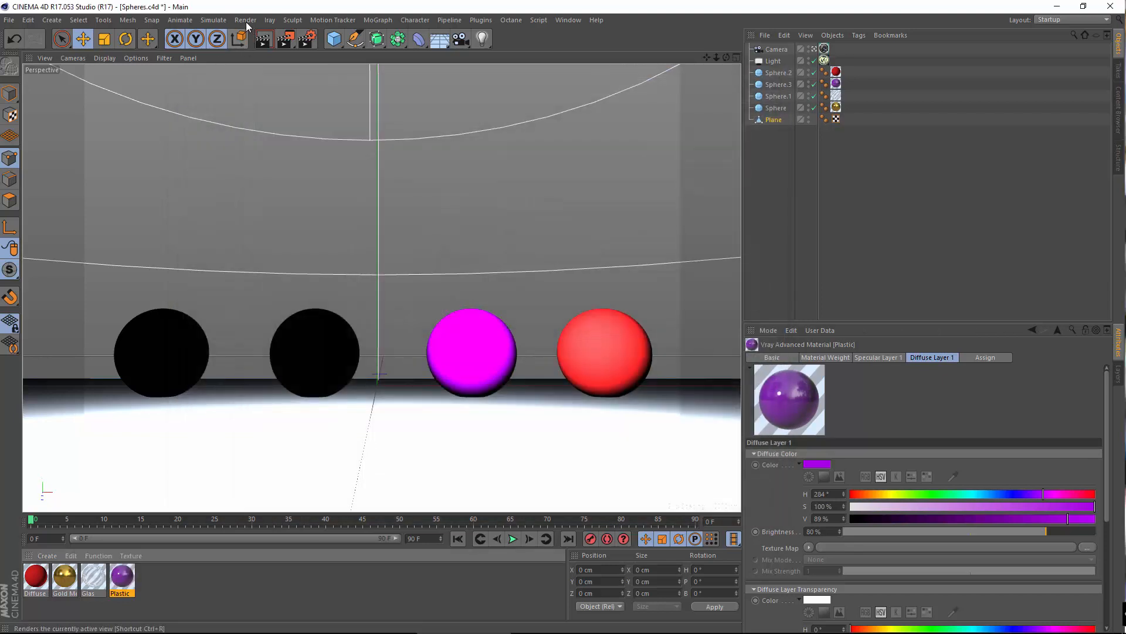
# - Render the scene to the Picture Viewer and compare the new render with the previous one in the history
pyautogui.click(246, 20)
pyautogui.click(277, 80)
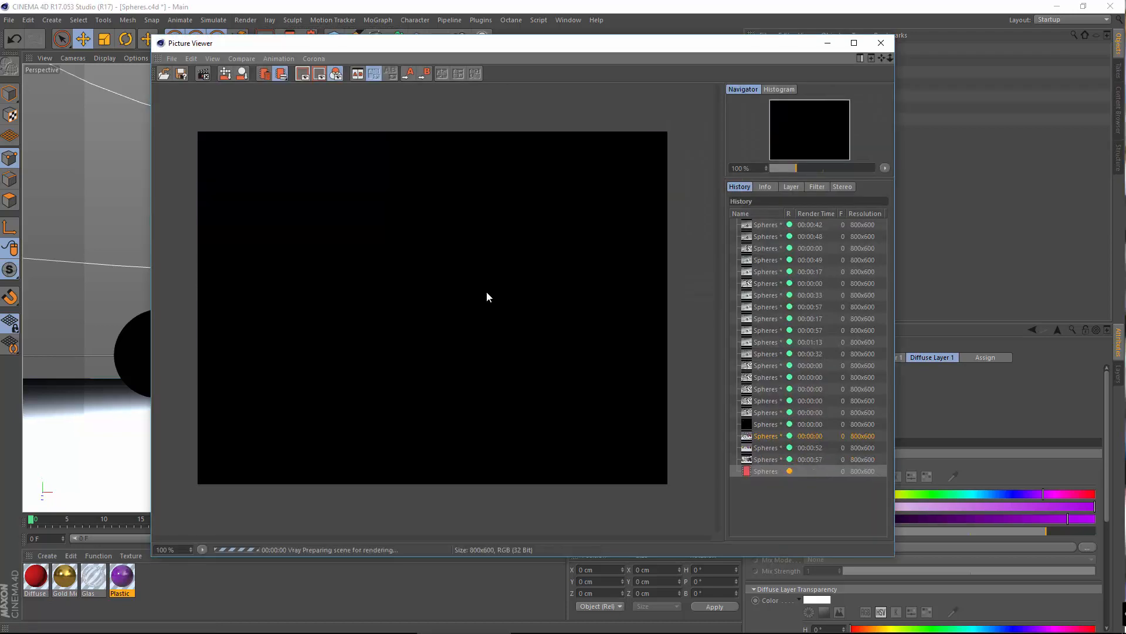
pyautogui.click(769, 460)
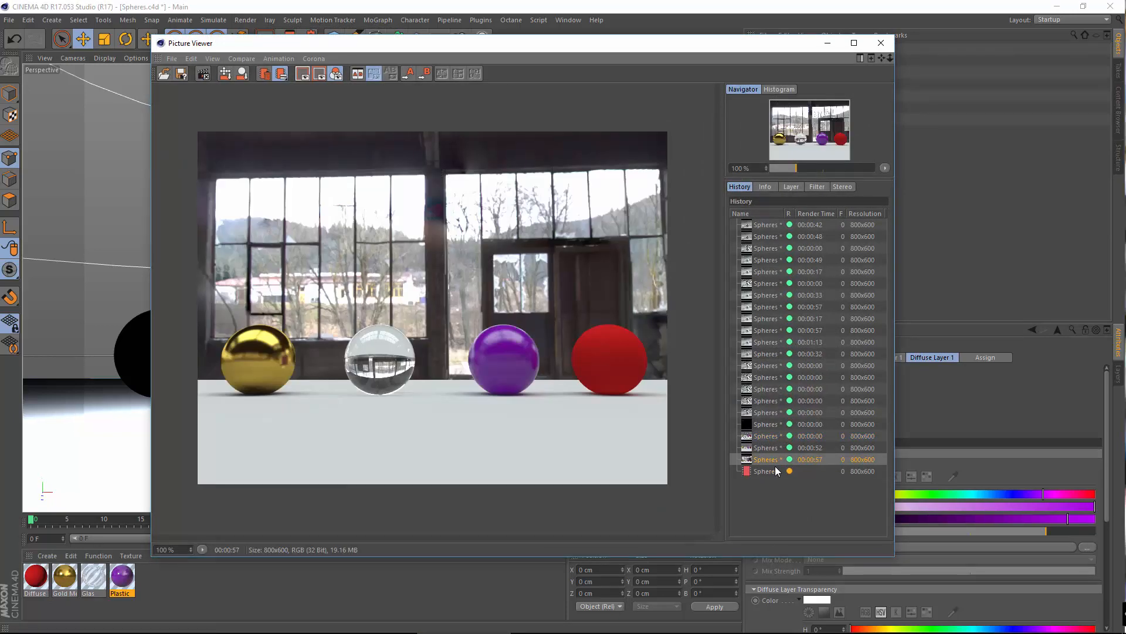
pyautogui.click(776, 469)
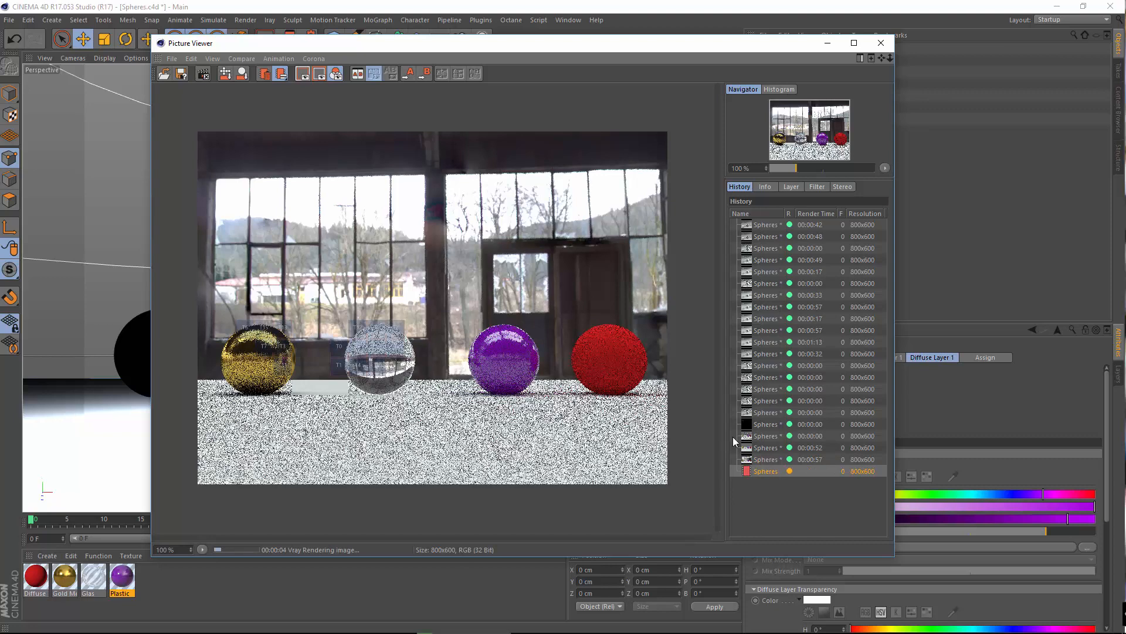
pyautogui.click(762, 460)
pyautogui.click(766, 469)
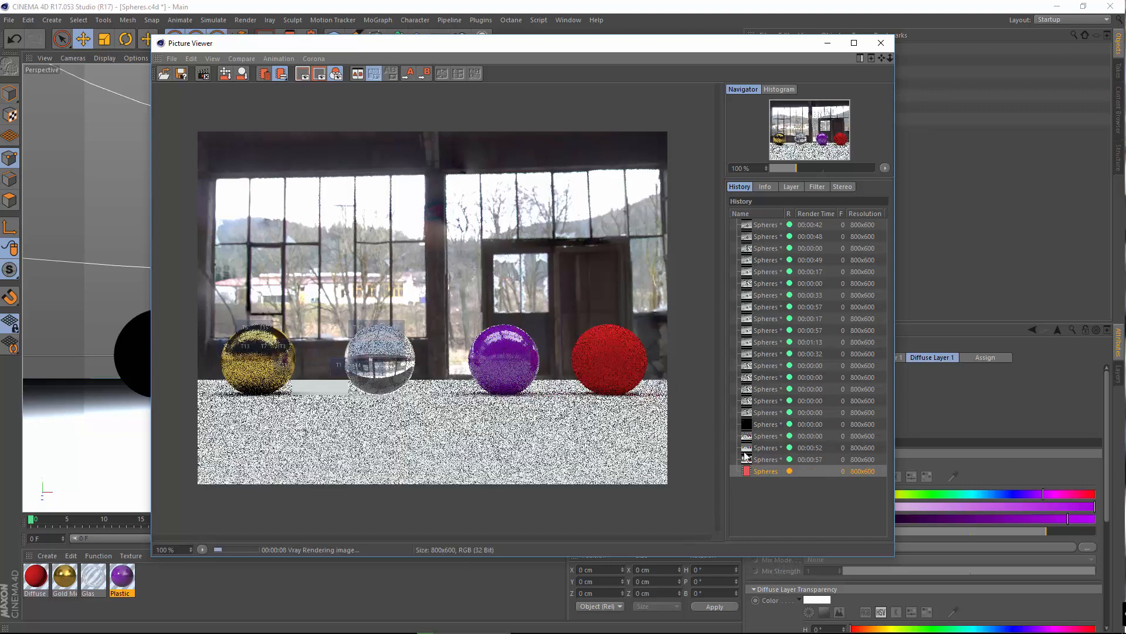